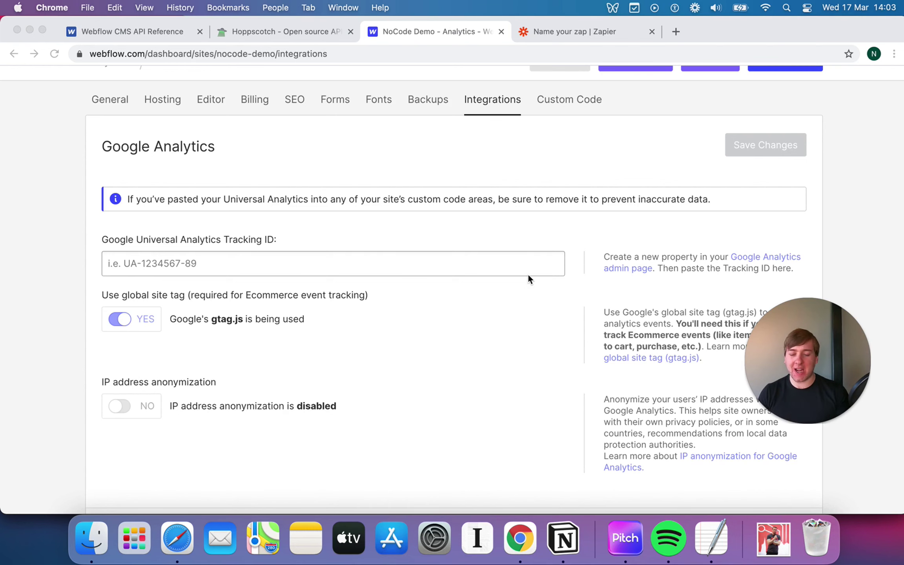
Show the Webflow CMS API Reference introduction, scrolled to the top with its Data Models overview
click(474, 229)
scroll(473, 230, down, 2)
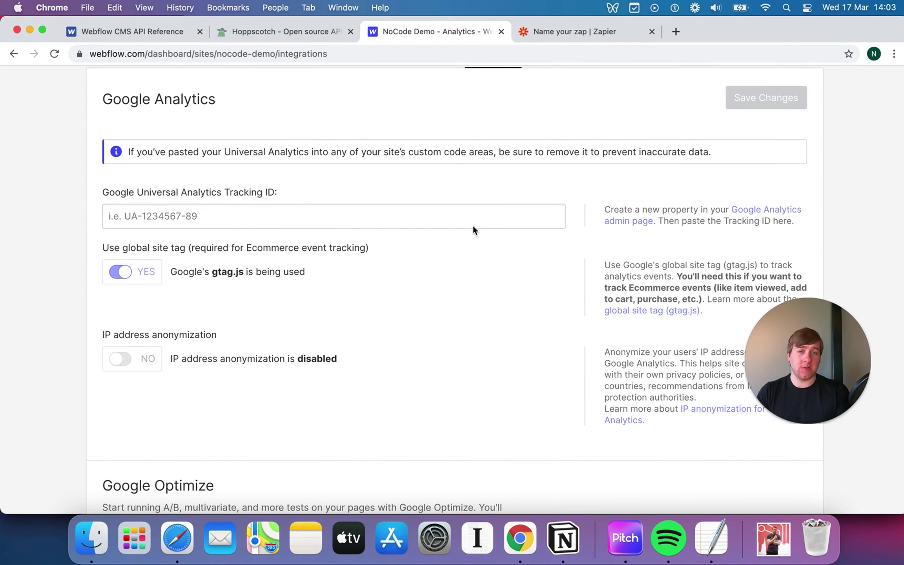
scroll(473, 227, up, 3)
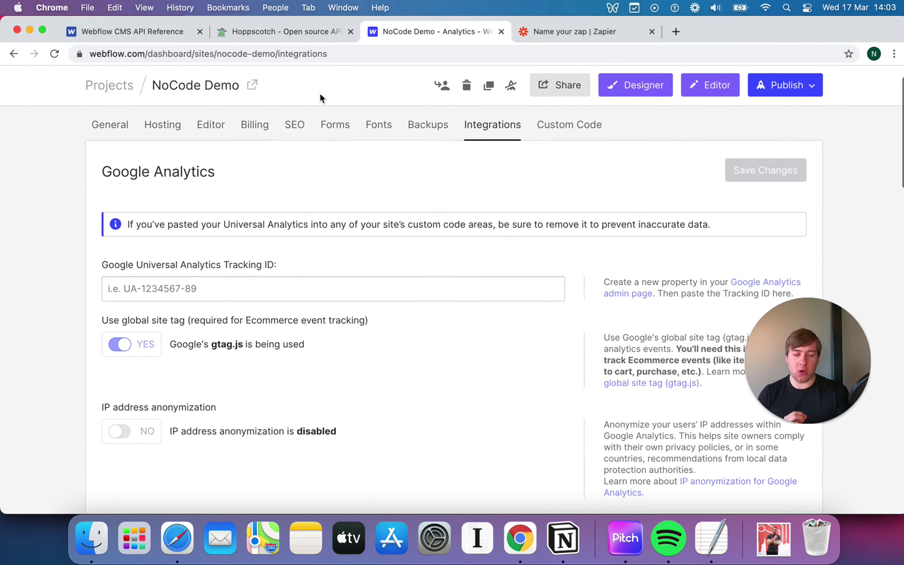
click(114, 34)
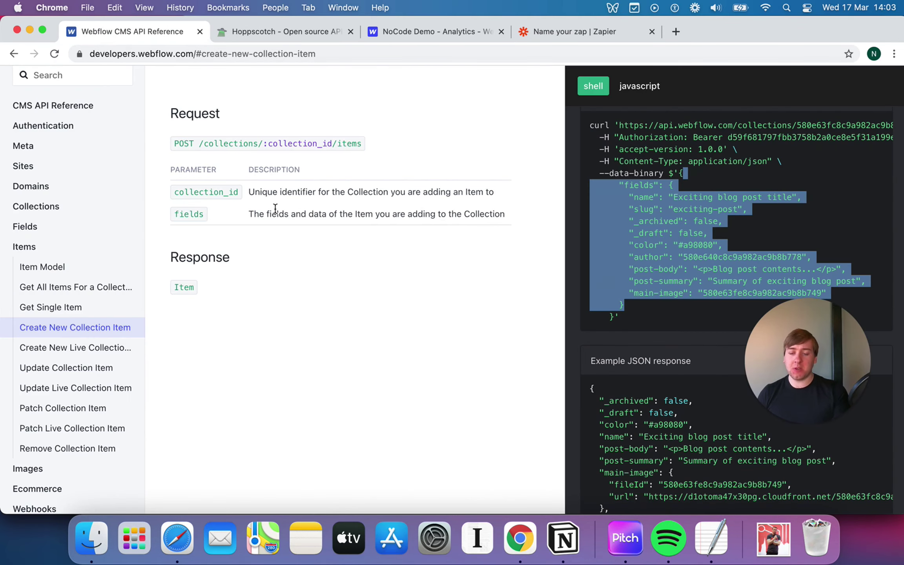
scroll(275, 209, up, 2)
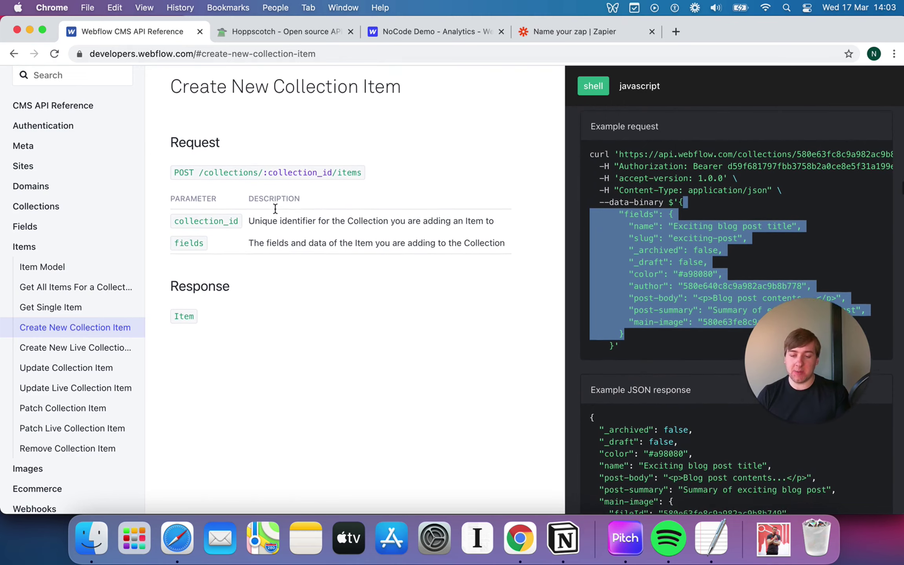
click(53, 106)
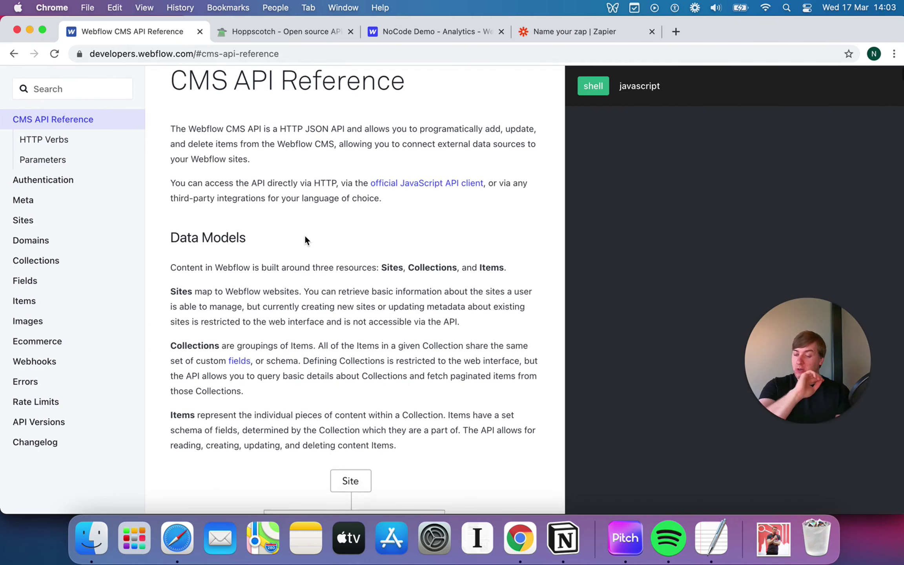
scroll(304, 234, up, 2)
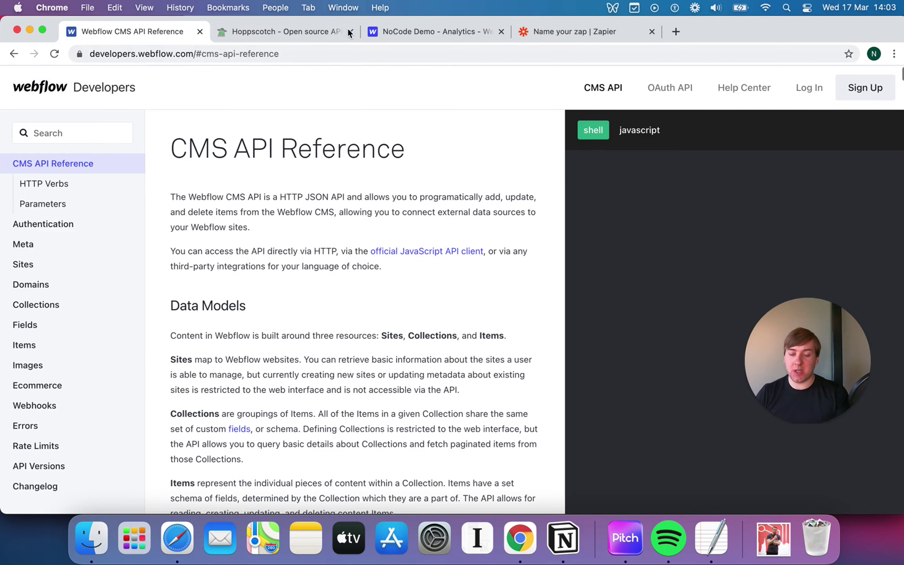
click(296, 33)
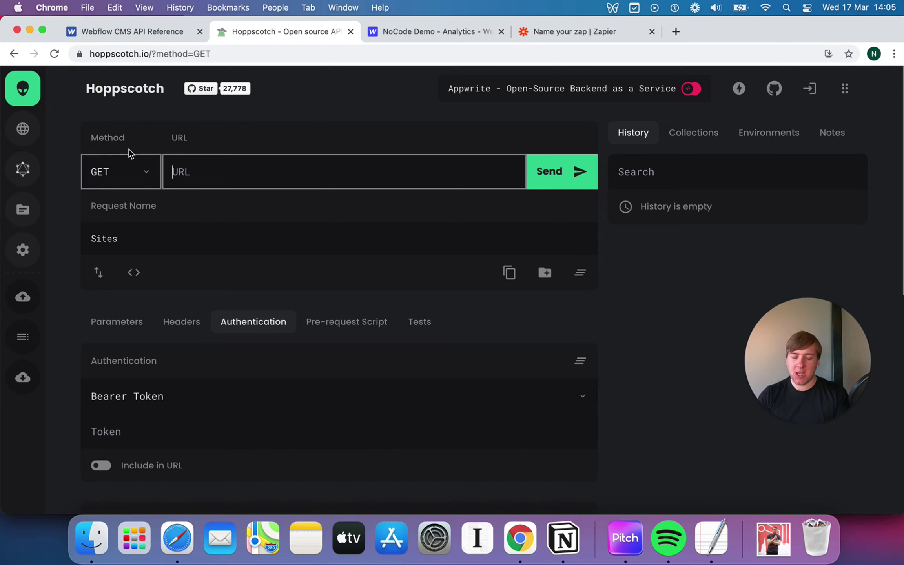
Name the new GET request 'Sites'
click(133, 178)
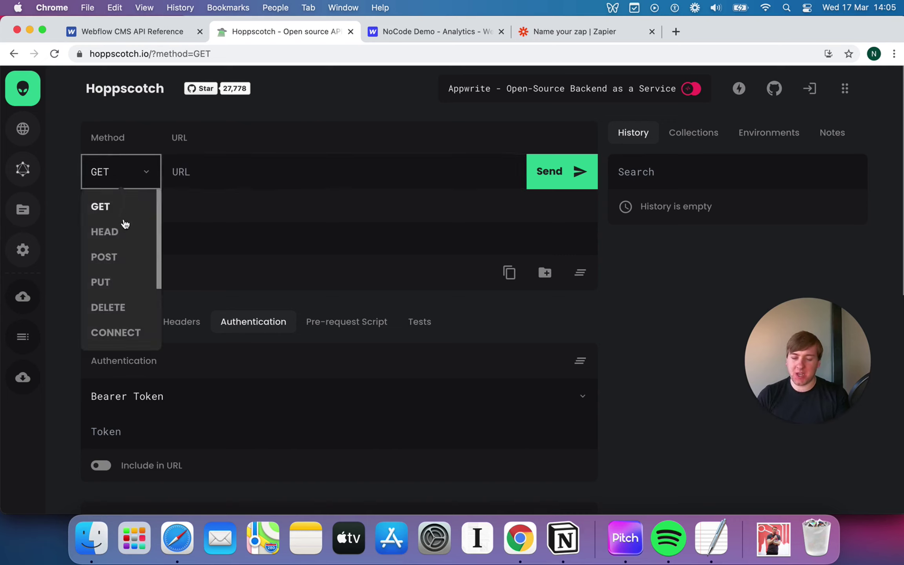
scroll(129, 277, down, 2)
scroll(130, 276, up, 2)
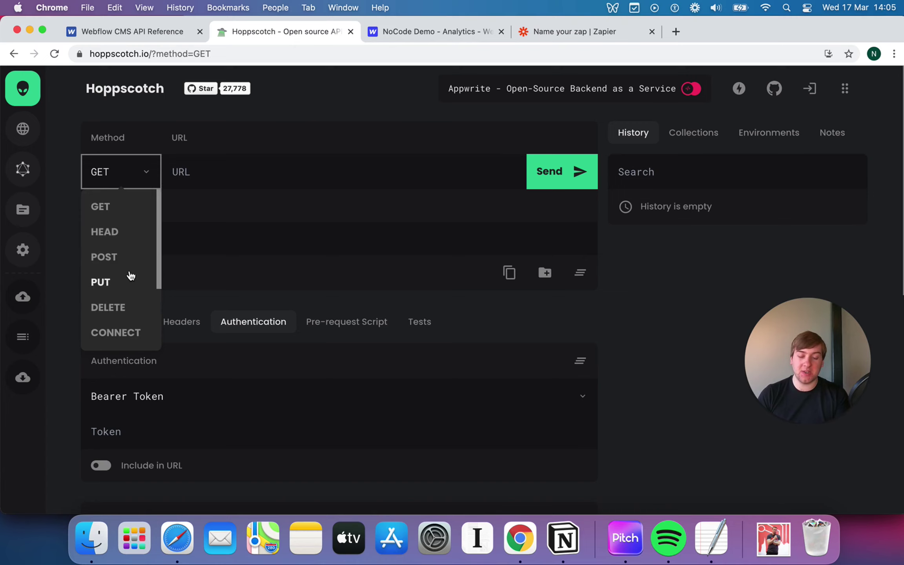
click(242, 214)
text(Sites)
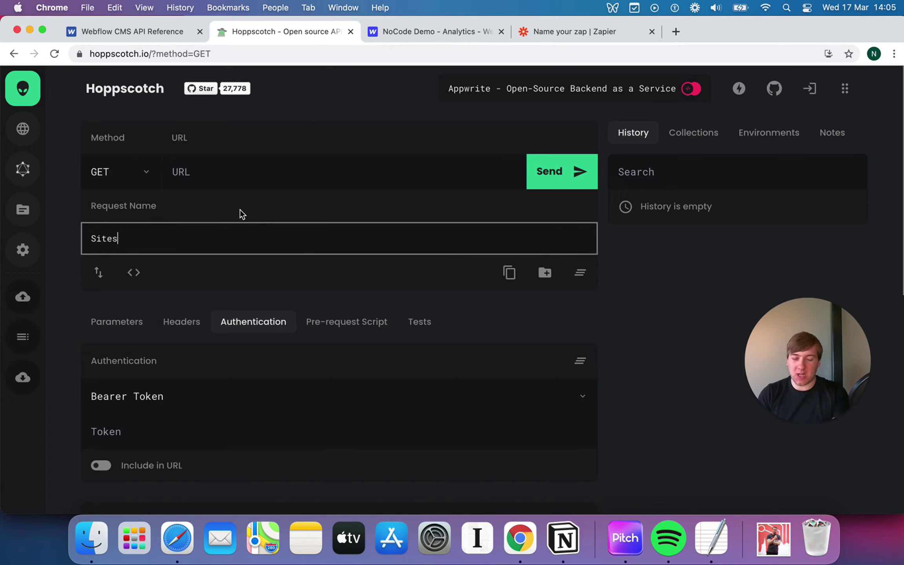
Add a query parameter row to the Sites request, then delete it empty
click(177, 173)
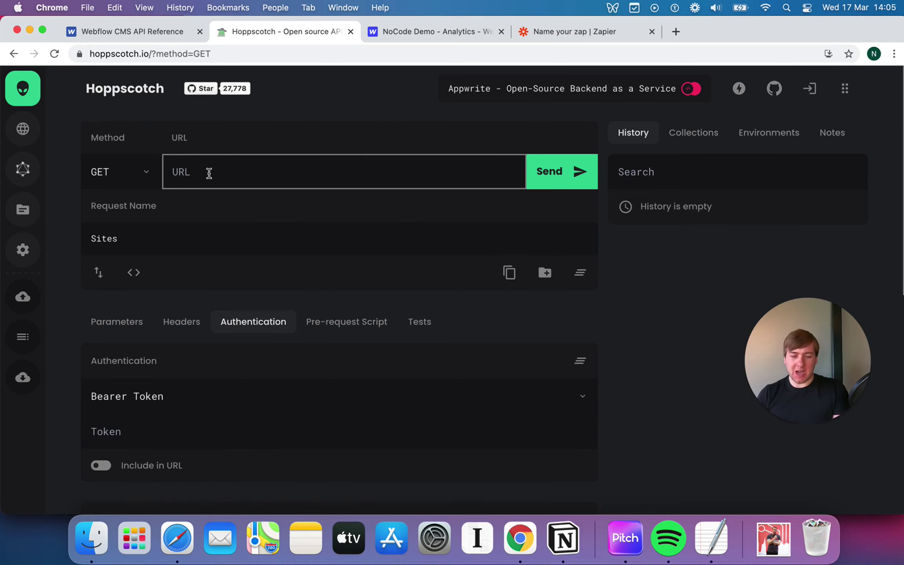
scroll(357, 234, down, 2)
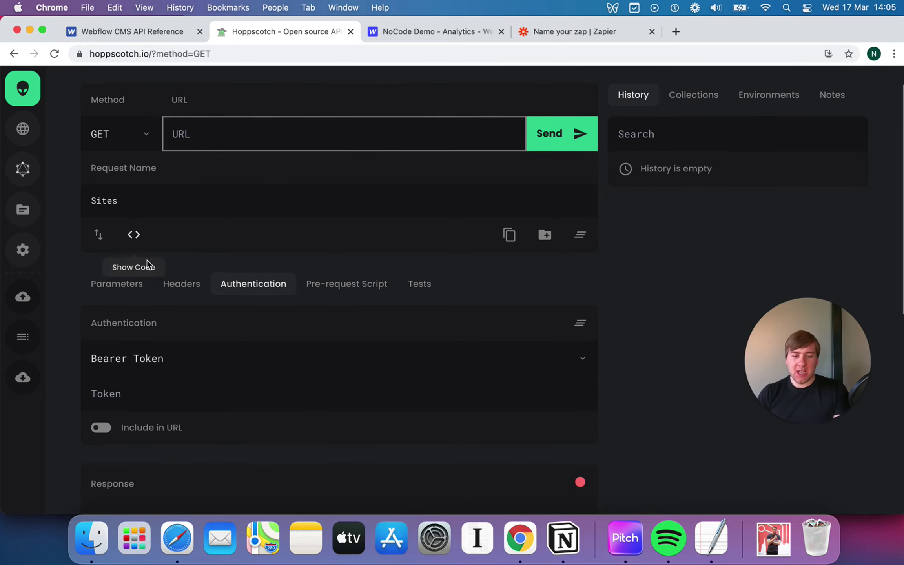
click(133, 284)
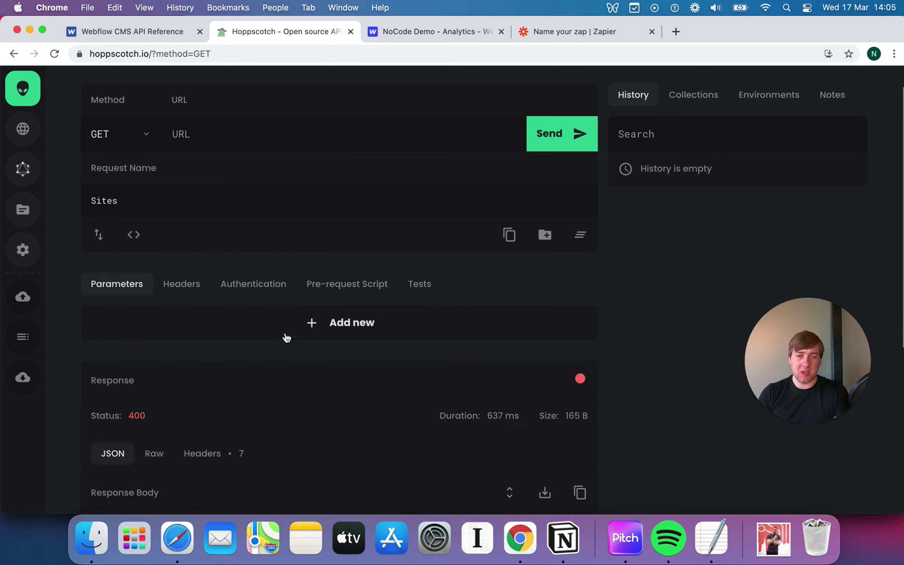
click(310, 323)
click(156, 365)
click(280, 362)
click(579, 358)
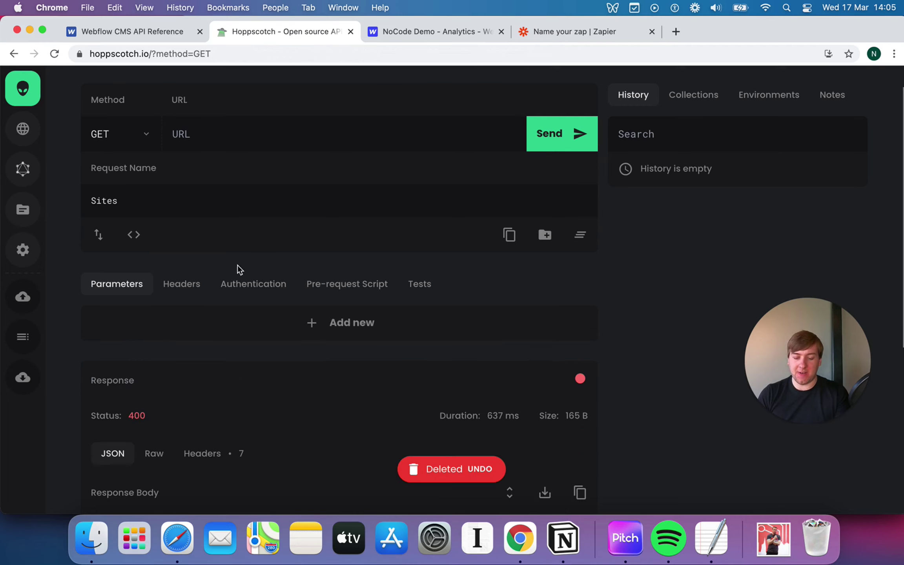
Add a request header row, then delete it, leaving no headers
click(183, 286)
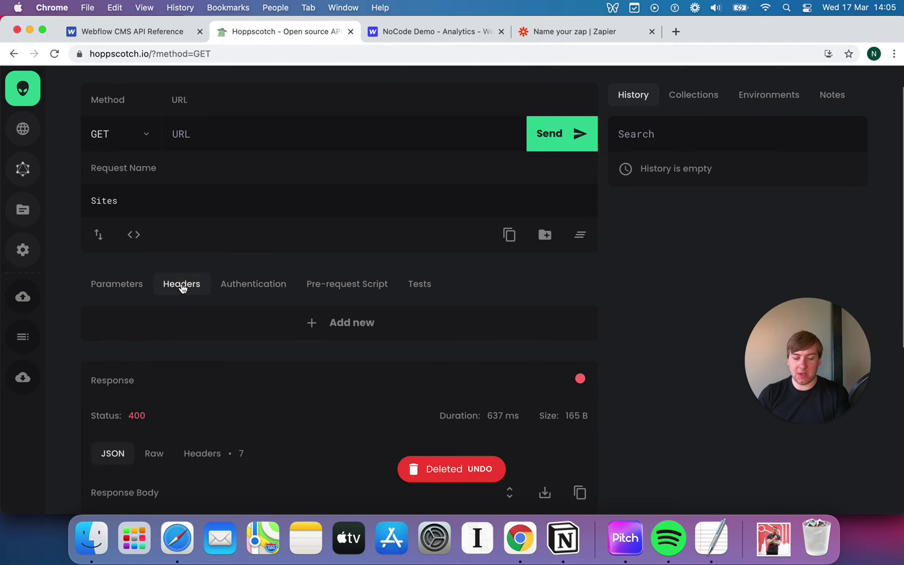
click(313, 322)
click(197, 349)
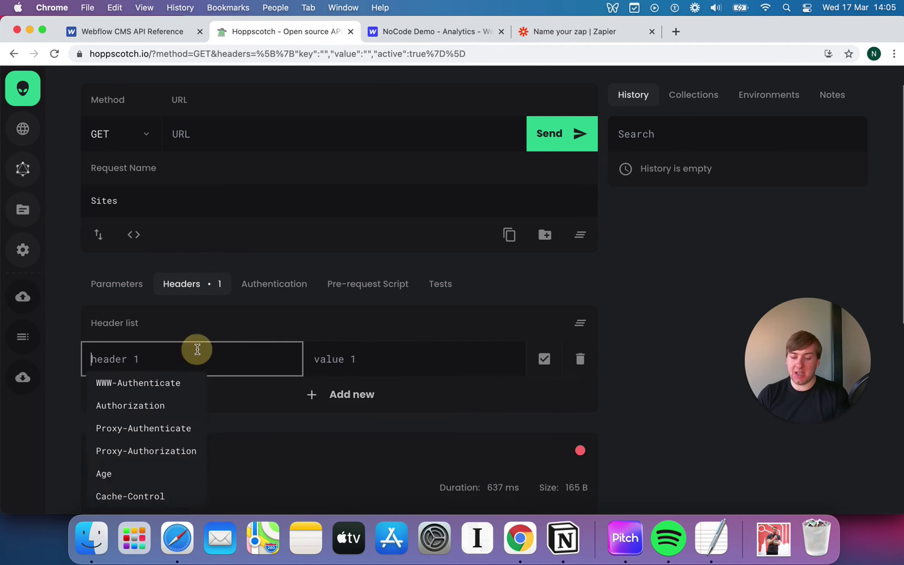
click(360, 360)
click(580, 358)
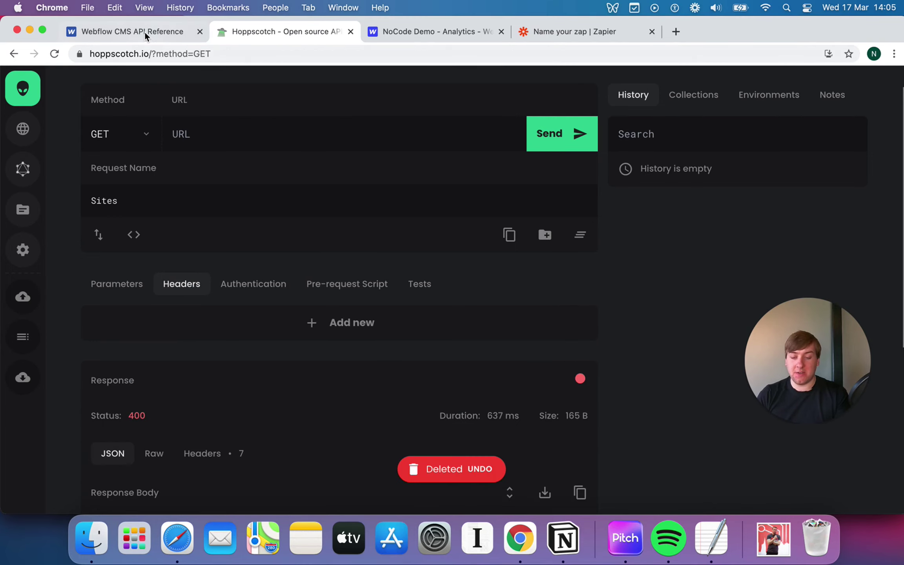
Look over the Webflow CMS API Reference docs before returning to Hoppscotch
click(144, 32)
scroll(517, 348, down, 20)
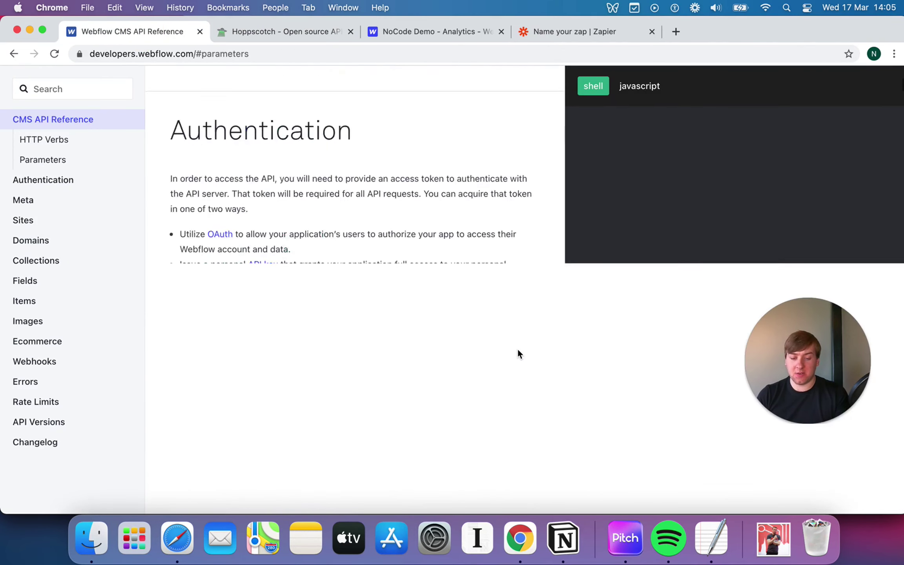
scroll(654, 252, up, 10)
click(602, 266)
click(661, 266)
scroll(352, 177, up, 15)
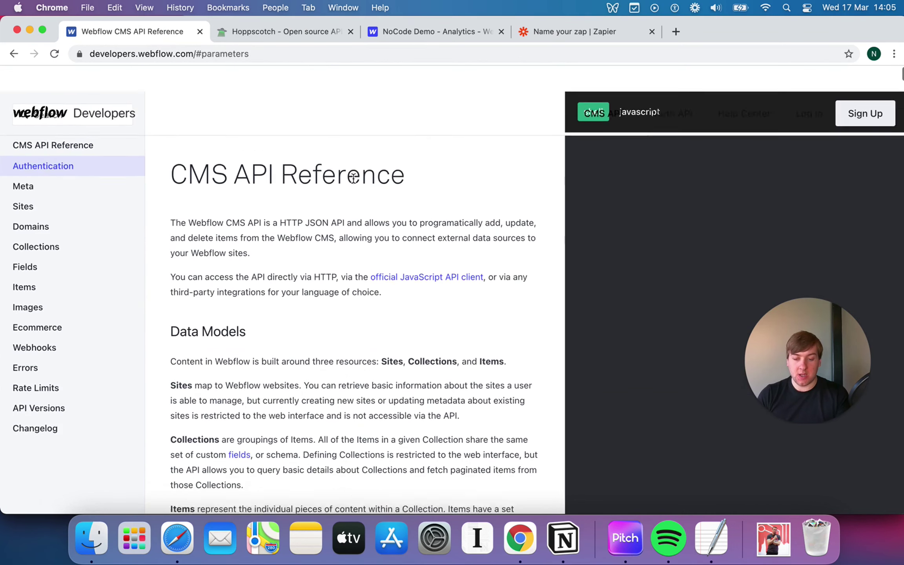
click(295, 33)
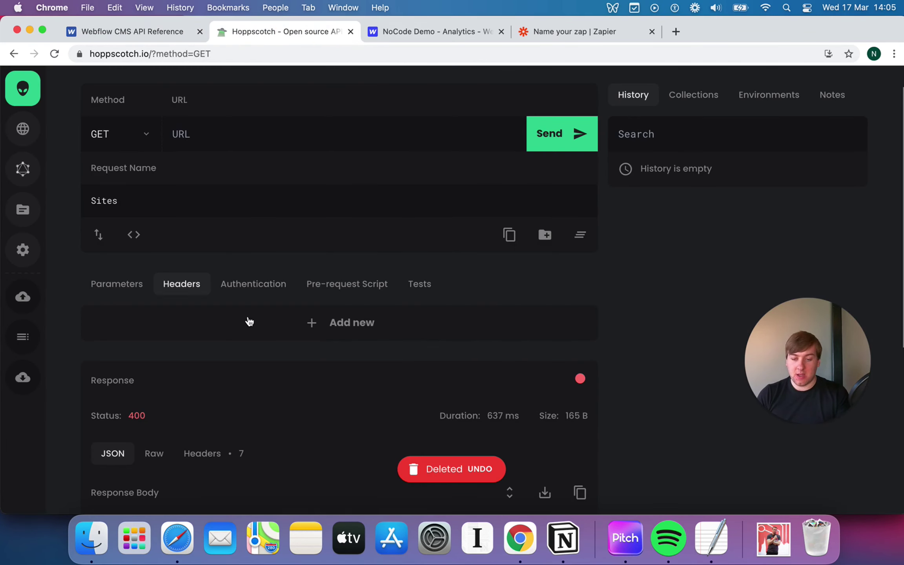
Set the Sites request's authentication type to Bearer Token
click(245, 289)
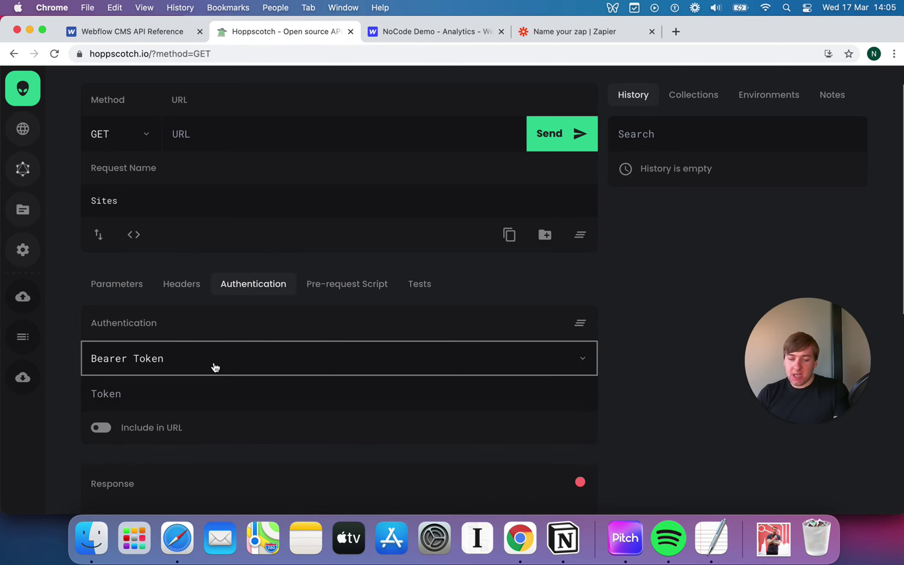
click(191, 364)
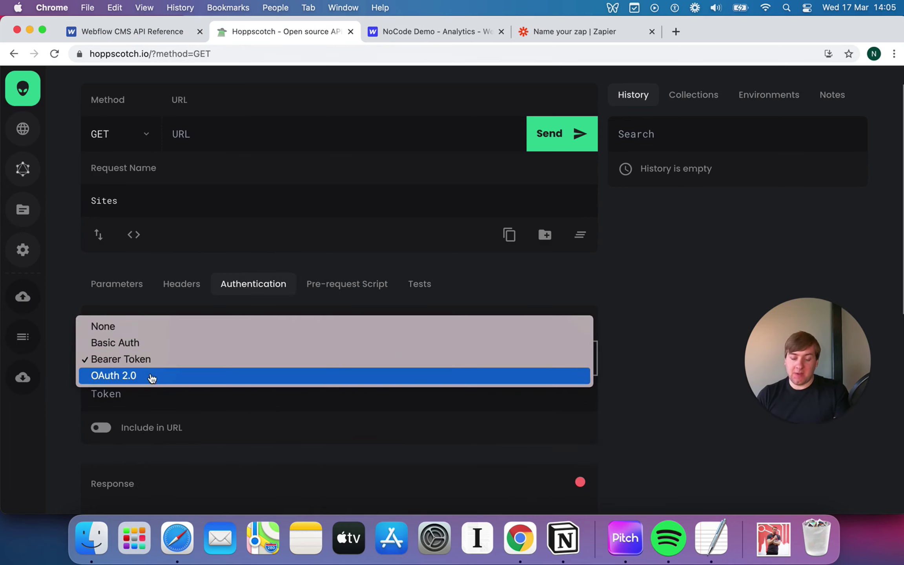
click(161, 359)
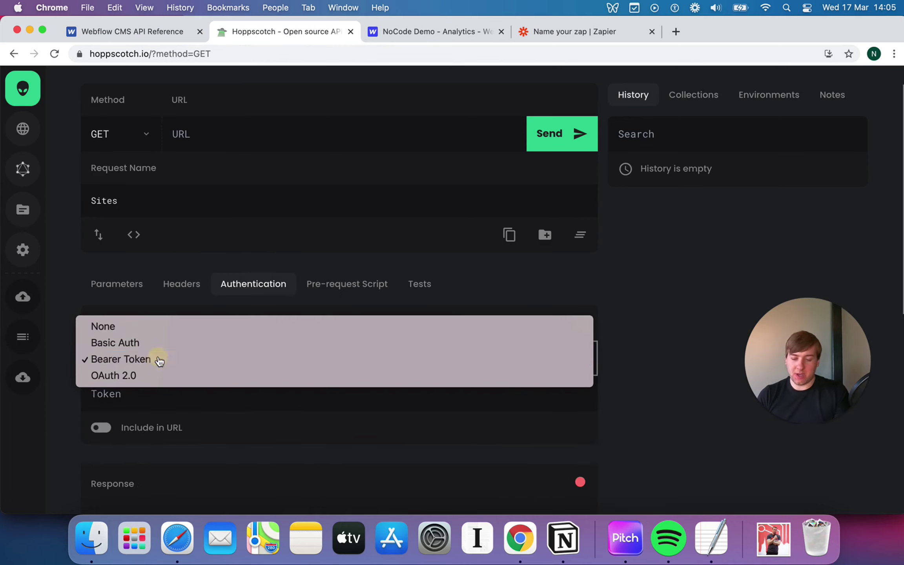
click(164, 37)
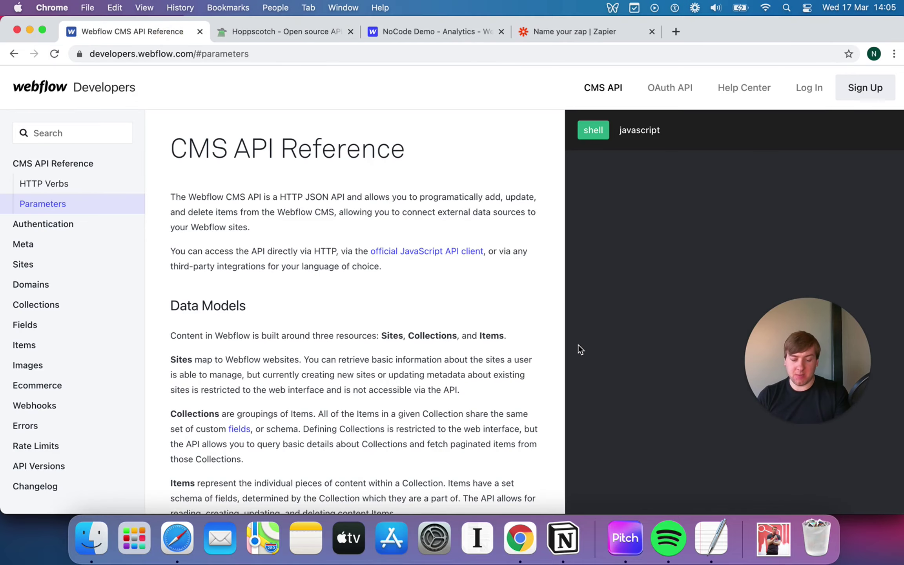
Read the HTTP Header example in the reference's Authentication section
scroll(577, 345, down, 10)
scroll(578, 345, down, 15)
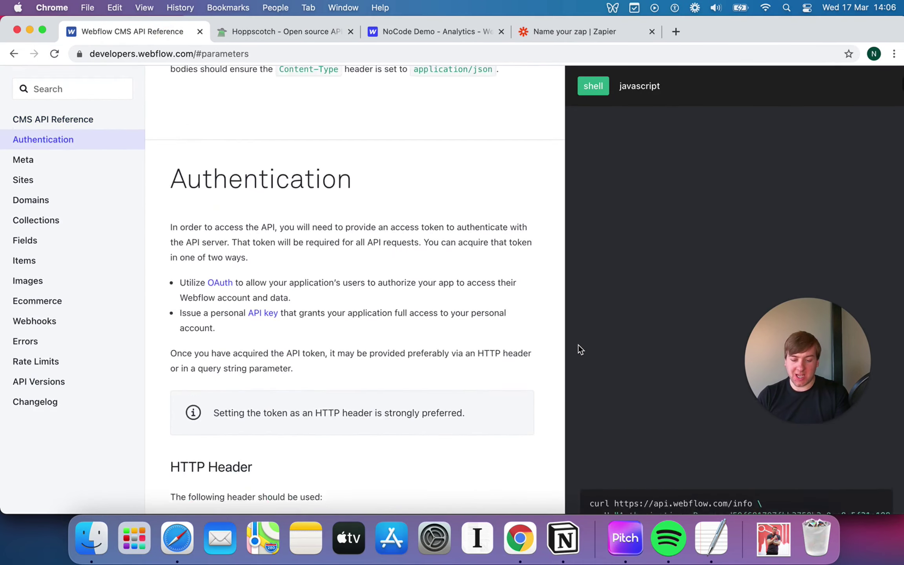
scroll(577, 344, up, 4)
scroll(678, 187, down, 12)
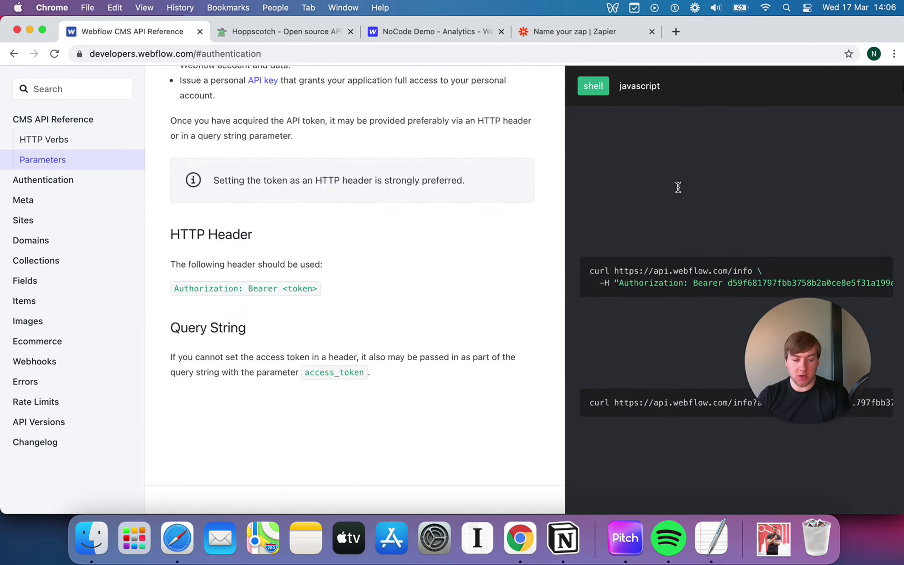
drag(649, 175, 723, 175)
click(463, 145)
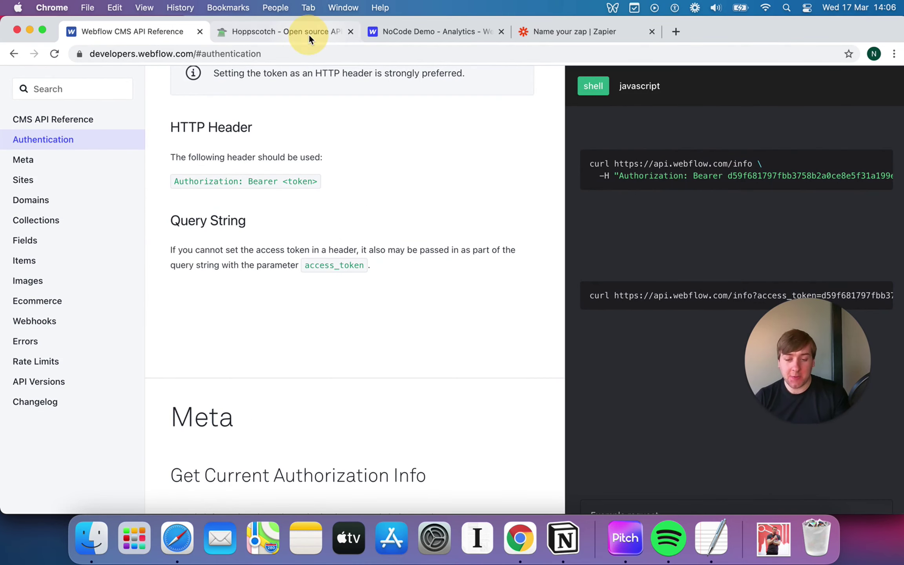
Check the Sites request's empty token, then bring up NoCode Demo's Integrations settings
click(309, 34)
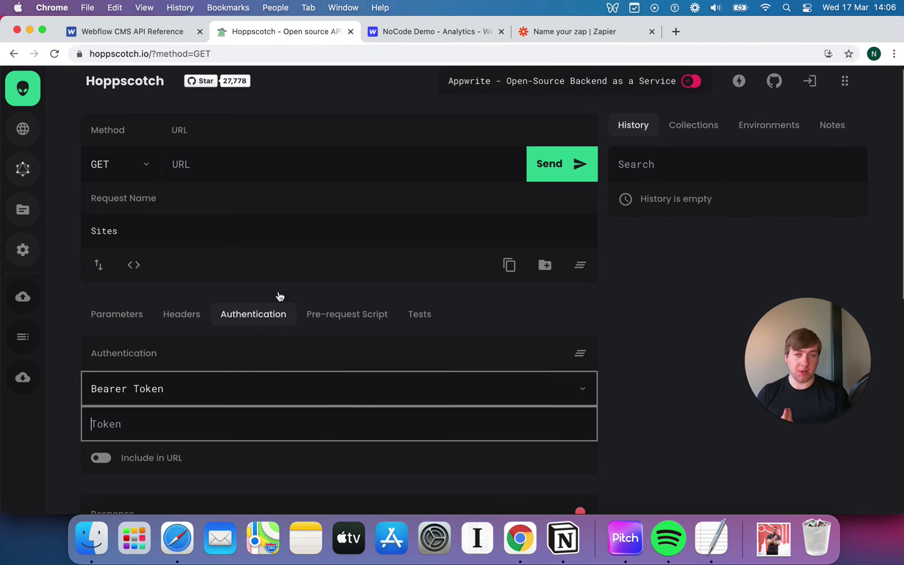
scroll(298, 259, up, 1)
click(430, 31)
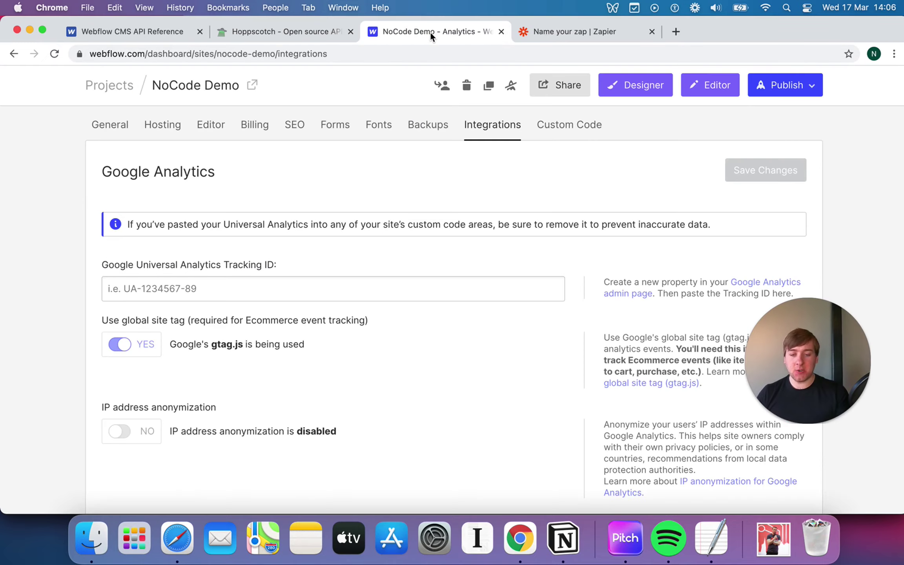
Generate a new API token under API Access for the NoCode Demo site and copy it
scroll(502, 247, up, 2)
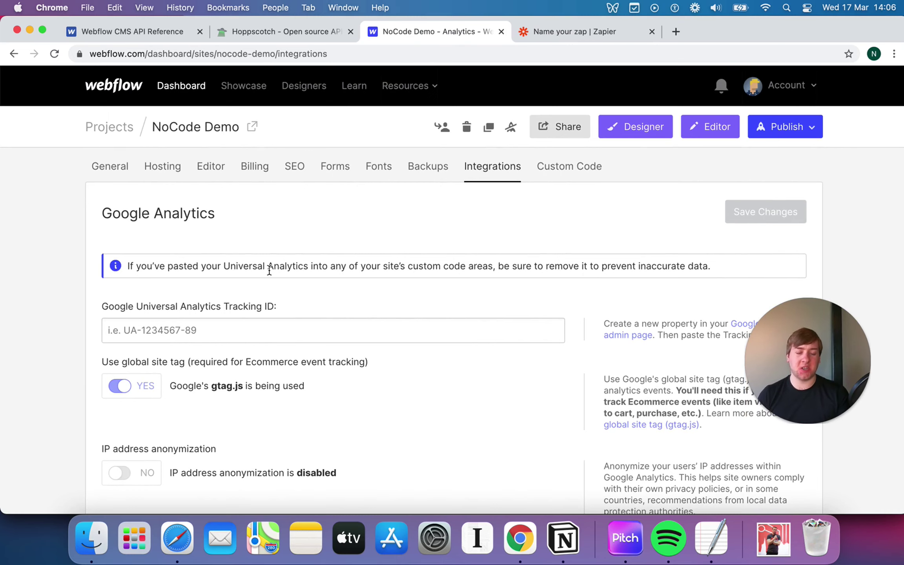
scroll(270, 270, down, 5)
scroll(272, 275, up, 5)
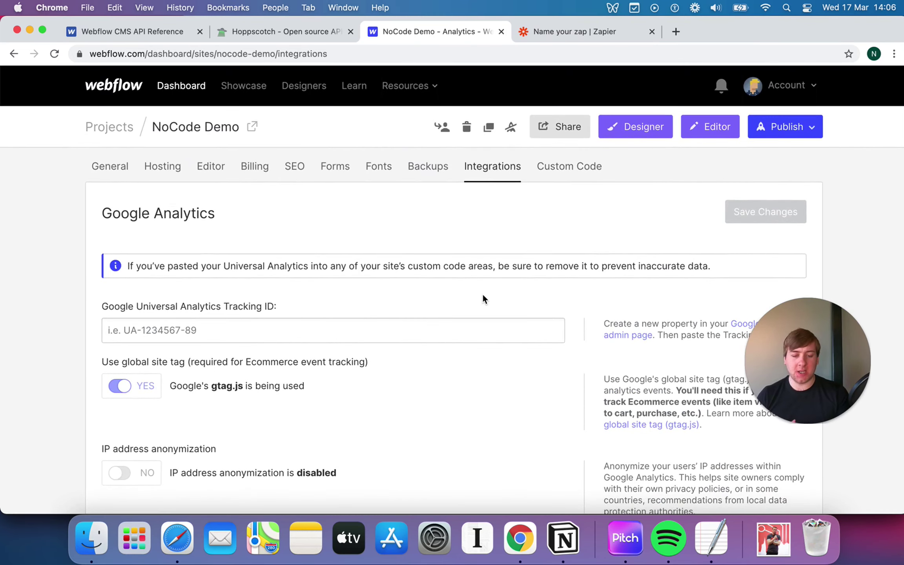
scroll(482, 299, down, 15)
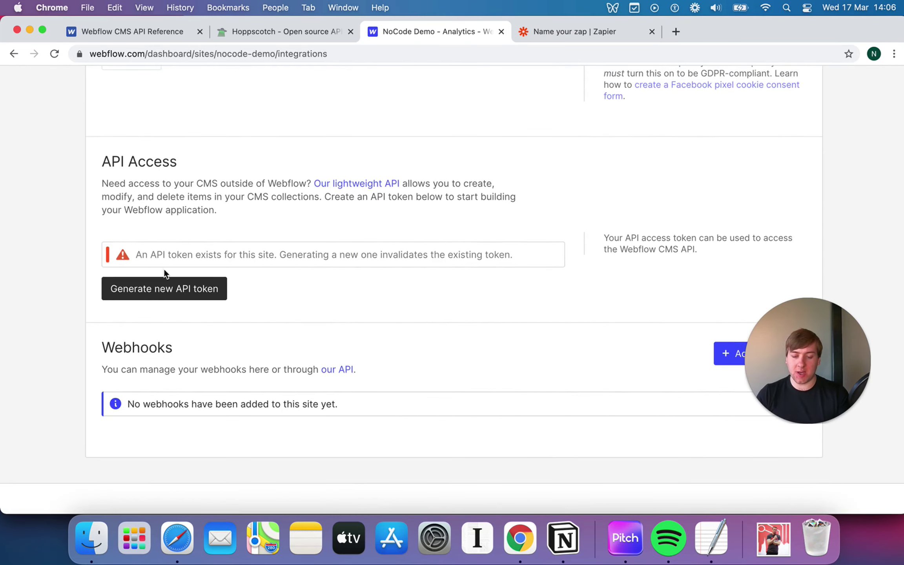
click(167, 290)
click(551, 285)
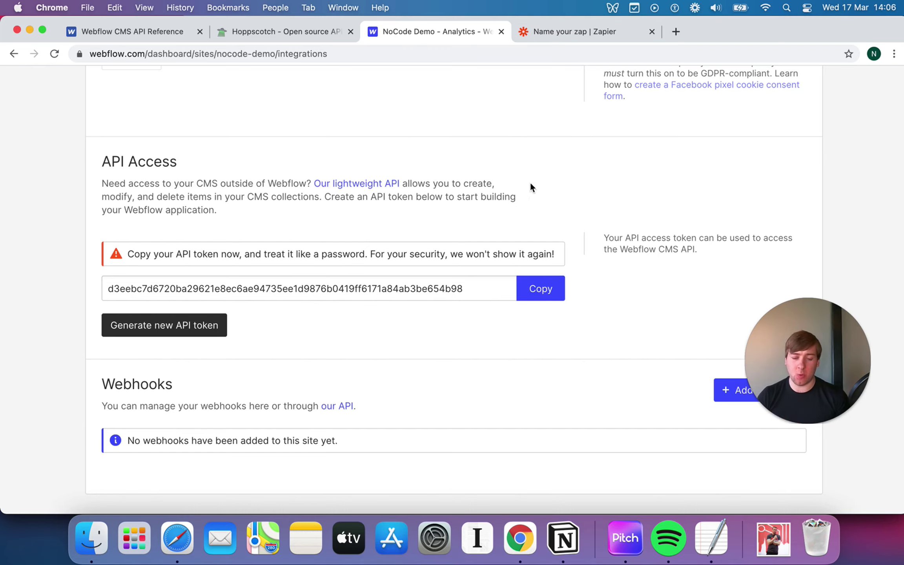
Paste the copied Webflow API token into the Sites request's Bearer Token field
click(313, 32)
key(super+v)
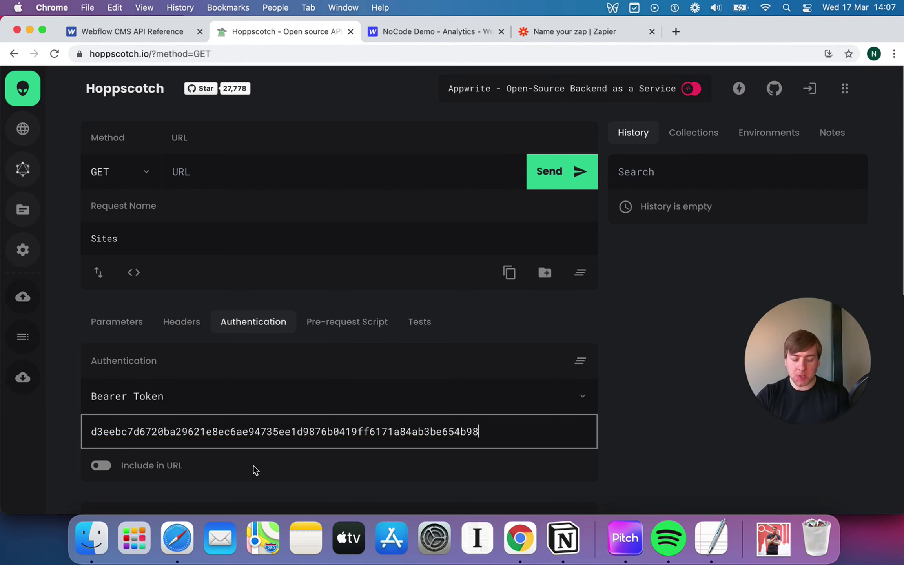
click(591, 326)
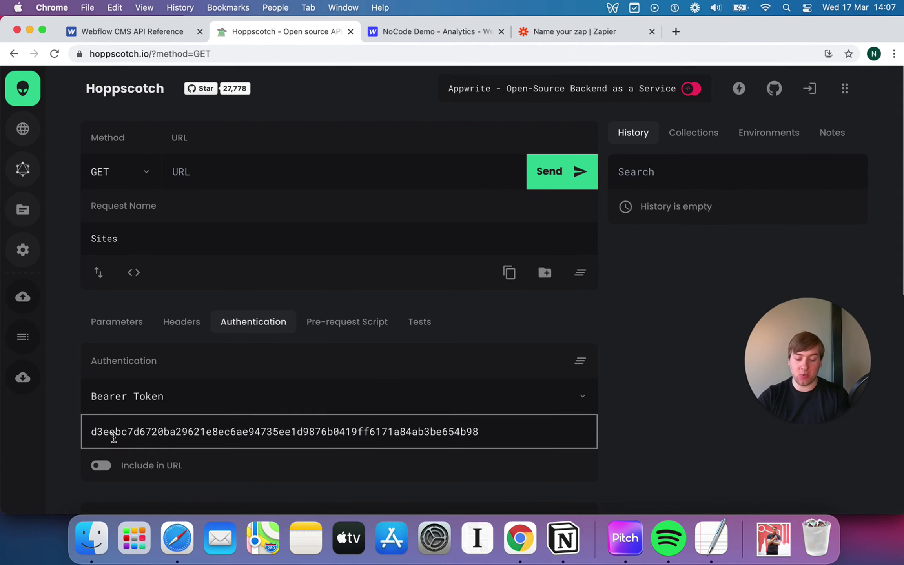
click(192, 329)
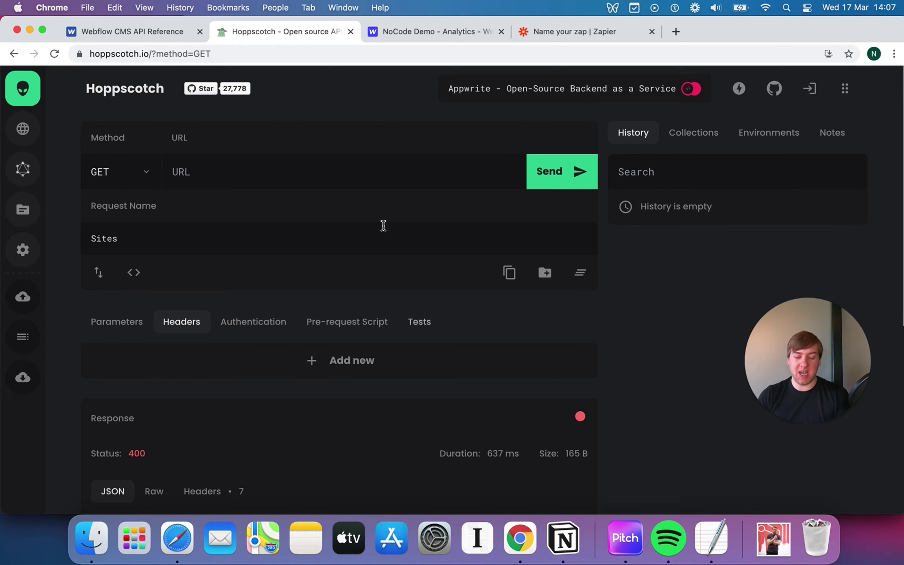
Show the reference's Sites section with the site model fields and List Sites
click(137, 33)
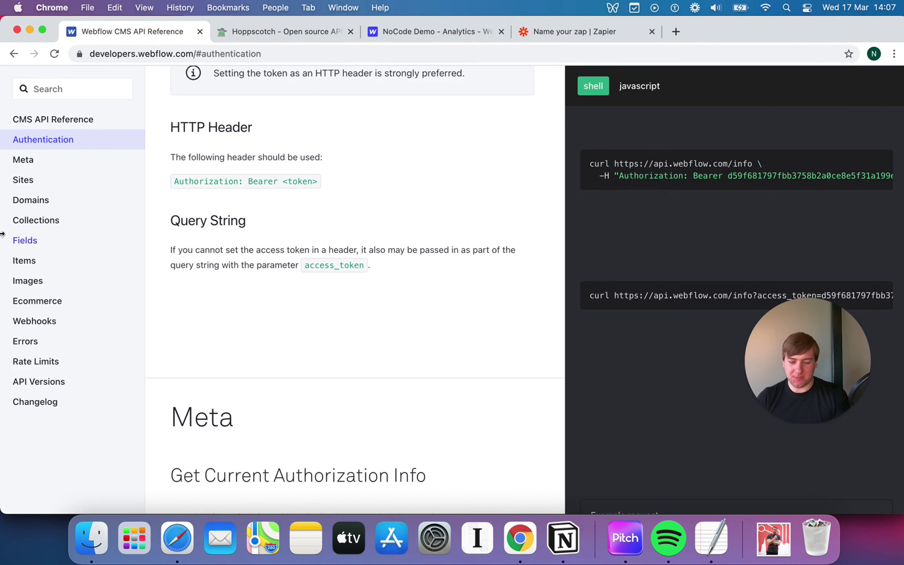
click(18, 182)
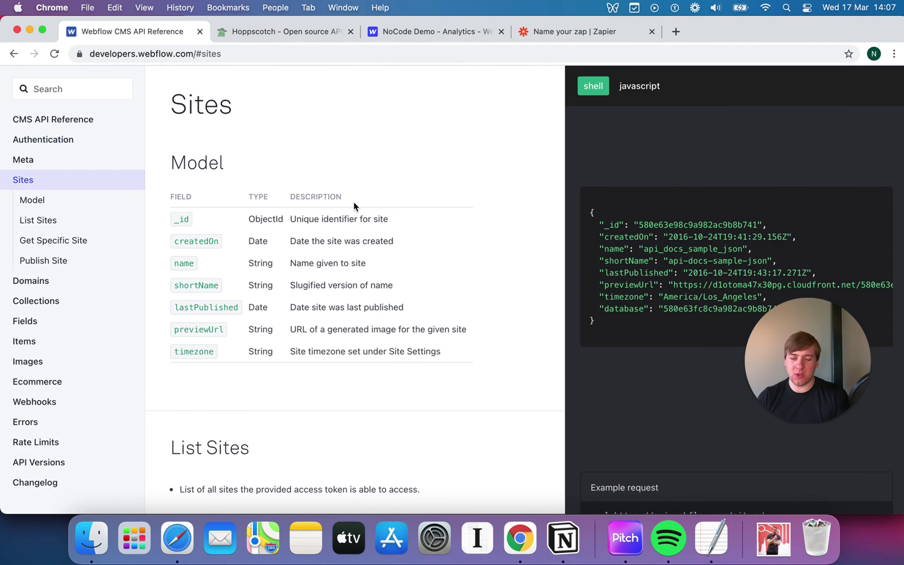
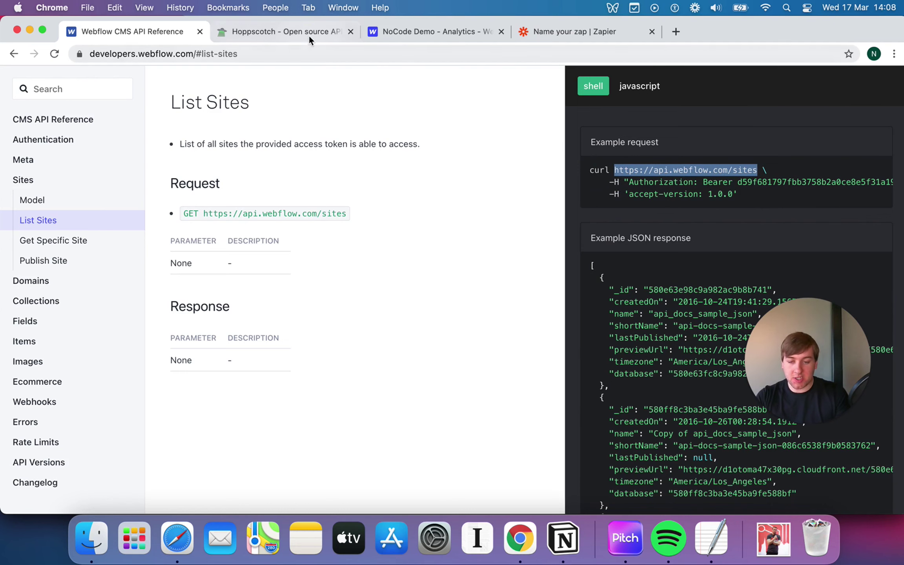
click(307, 32)
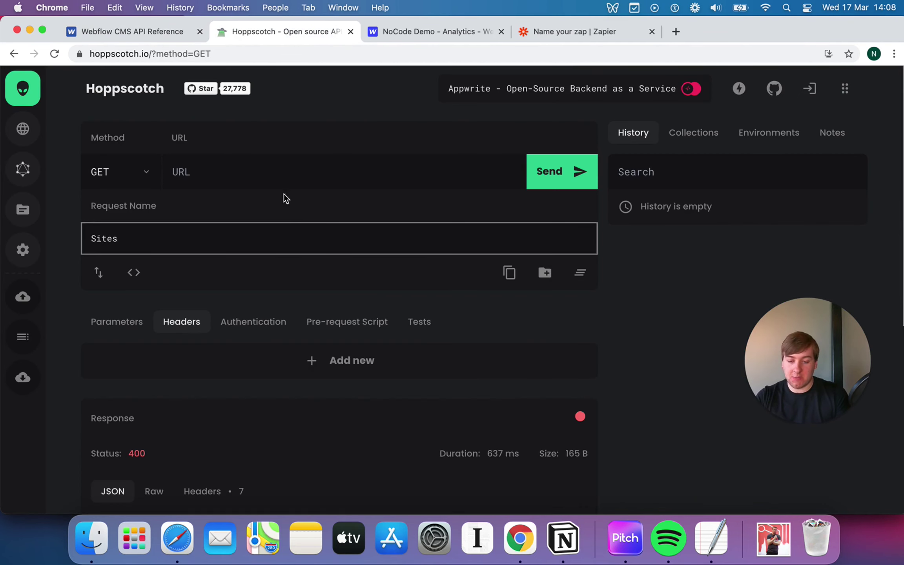
click(260, 168)
text(https://api.webflow.com/sites)
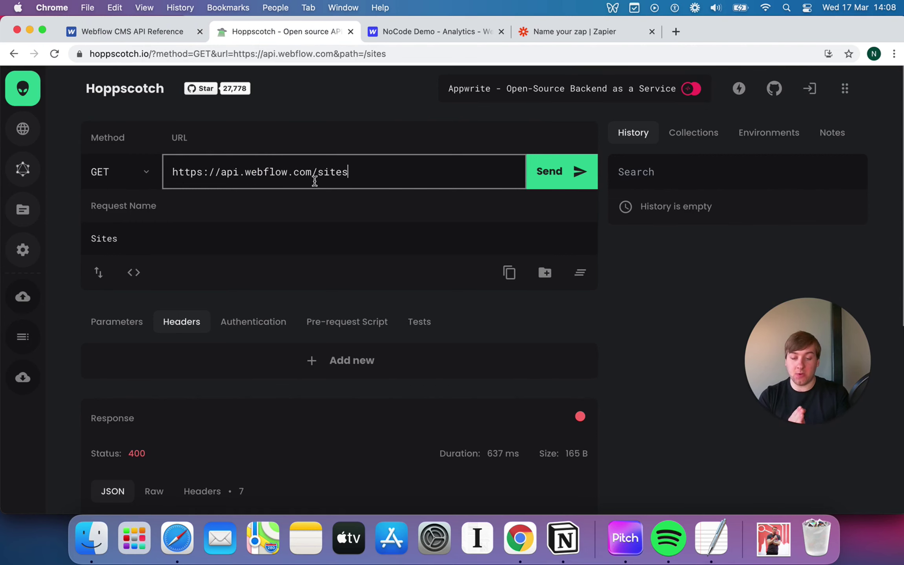
click(154, 34)
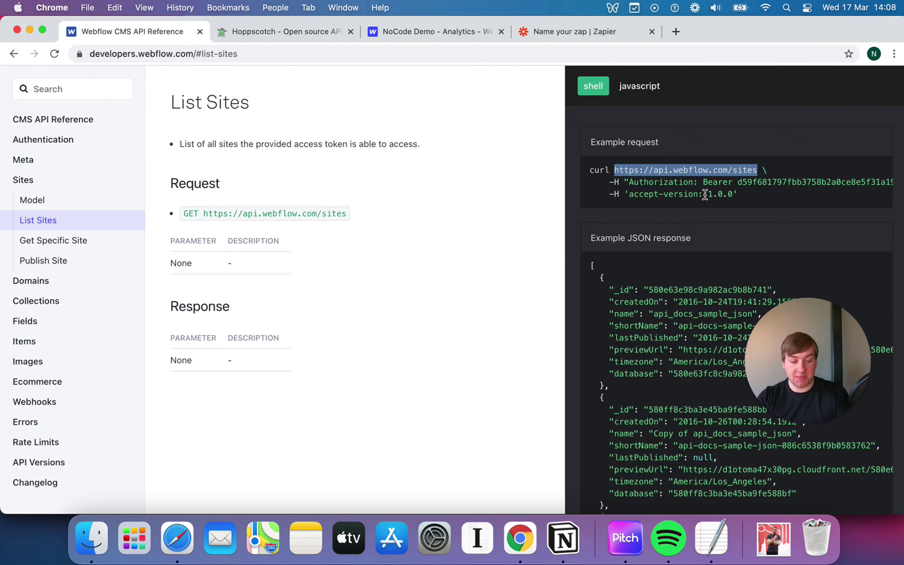
click(302, 33)
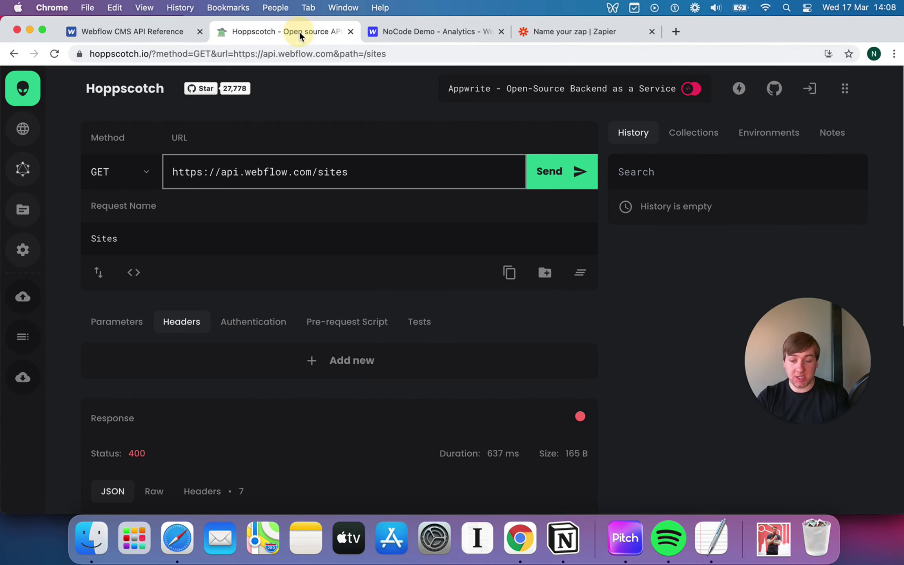
Add a request header named accept-version with value 1.0.0
click(310, 363)
click(149, 398)
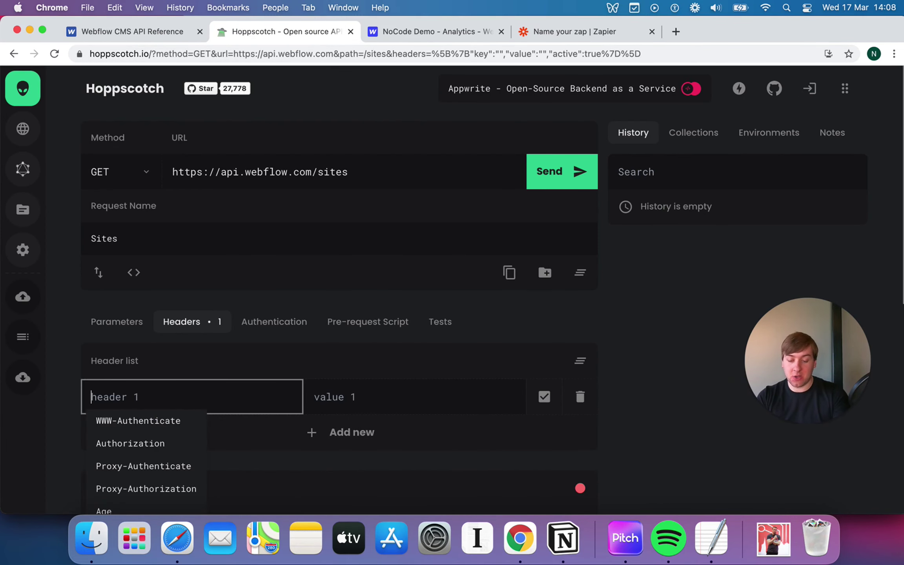
text(accept-version)
key(Tab)
text(1)
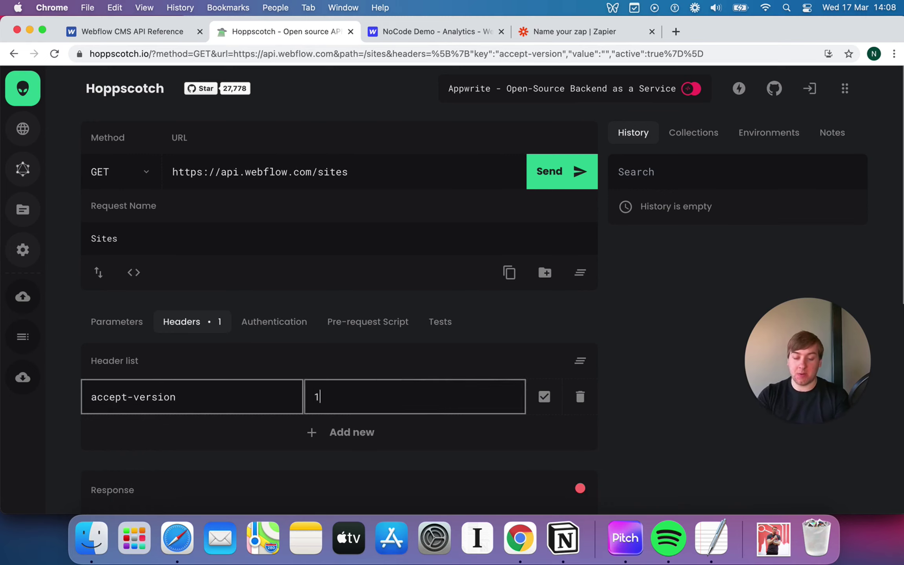
text(.0.09)
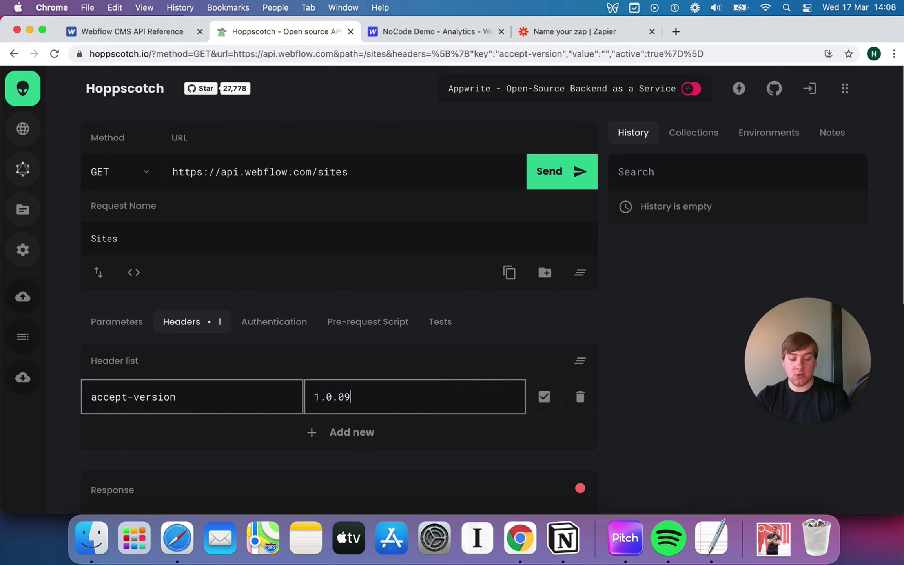
click(142, 397)
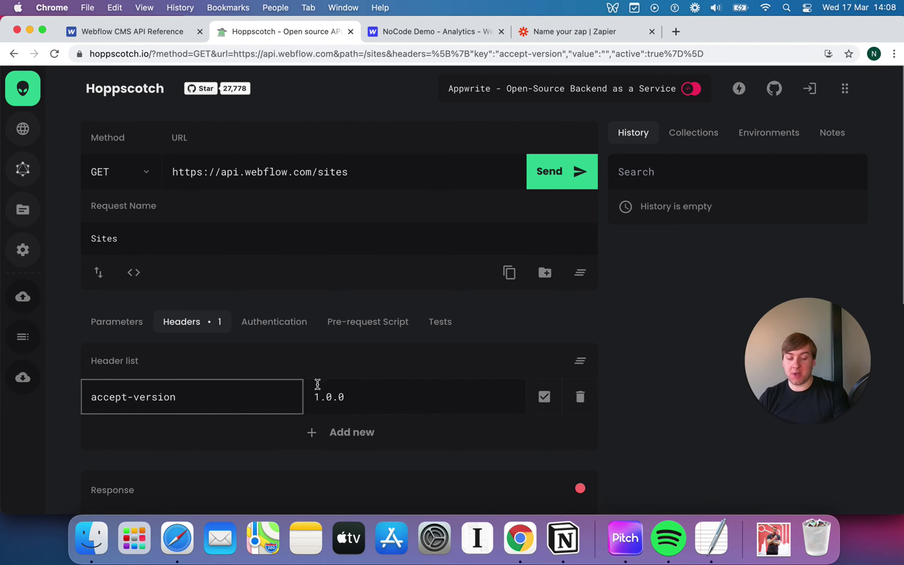
click(334, 396)
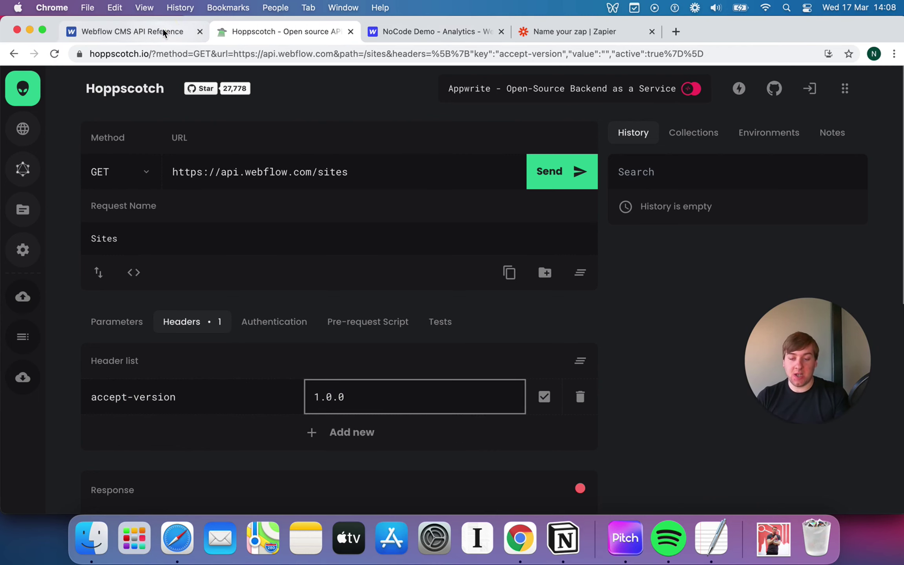
Check the GET method in the API docs example against the request
key(ctrl+shift+Tab)
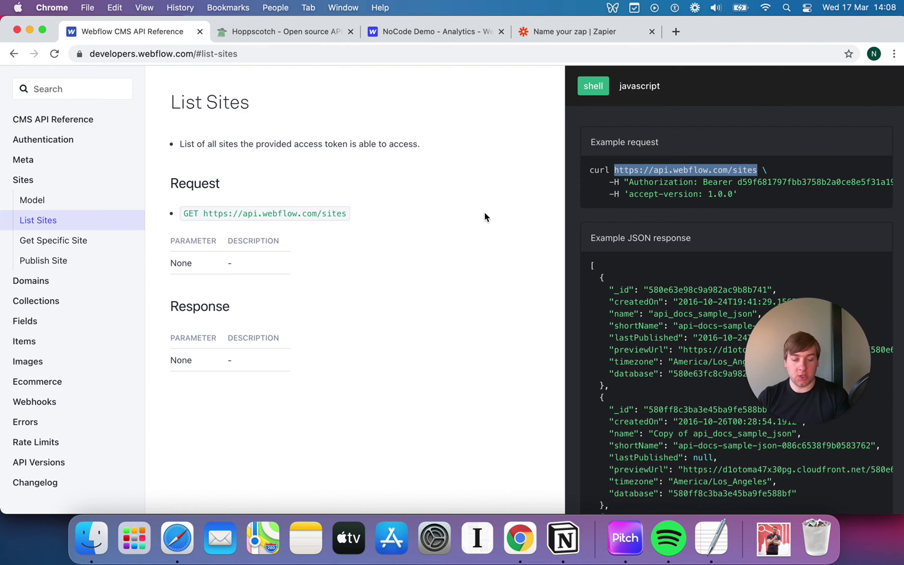
double_click(190, 213)
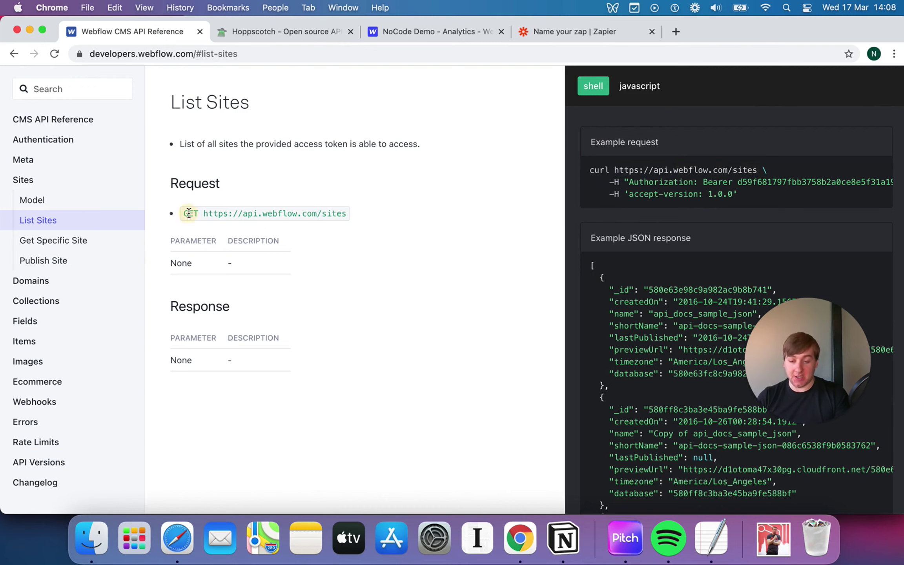
click(255, 215)
click(321, 219)
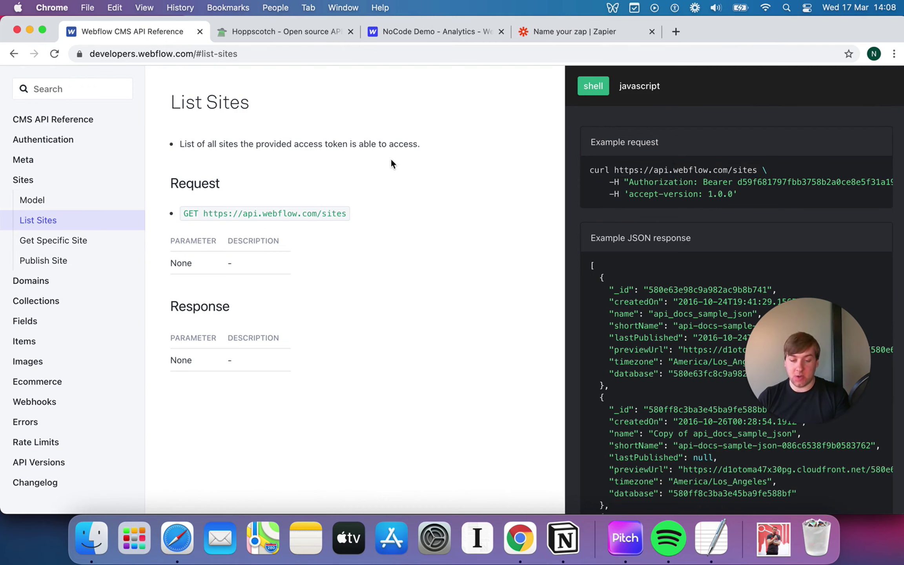
click(277, 31)
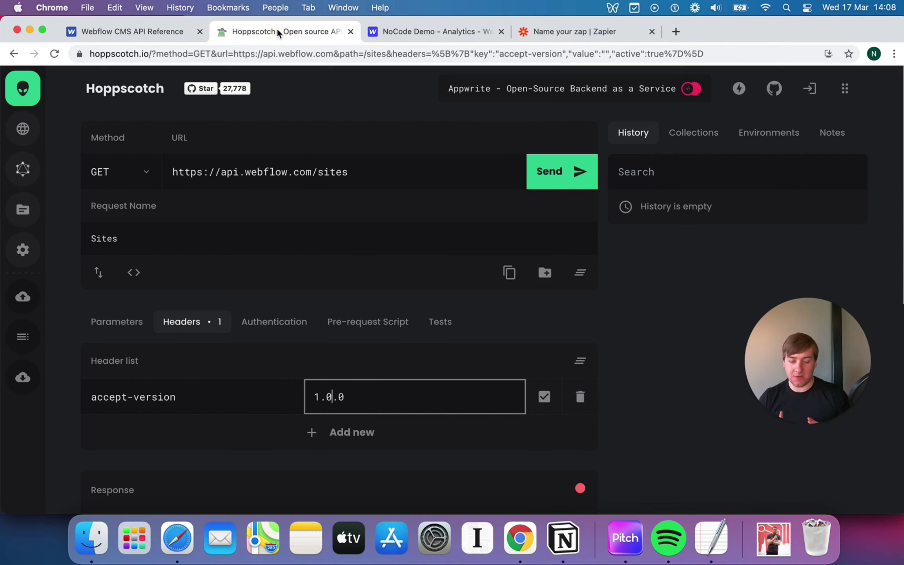
Review the request's authorization, headers, URL and GET method against the List Sites docs
click(281, 330)
click(191, 329)
click(346, 172)
click(122, 186)
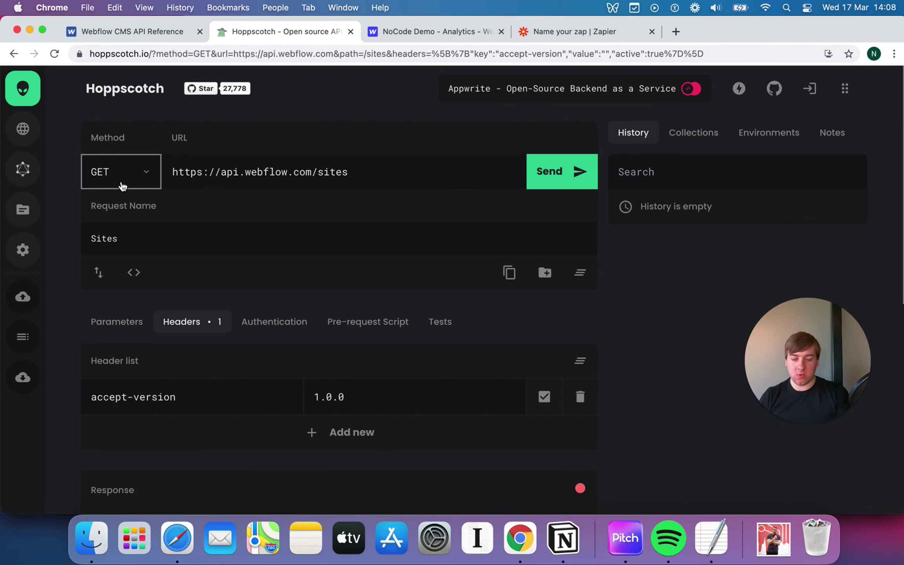
click(126, 34)
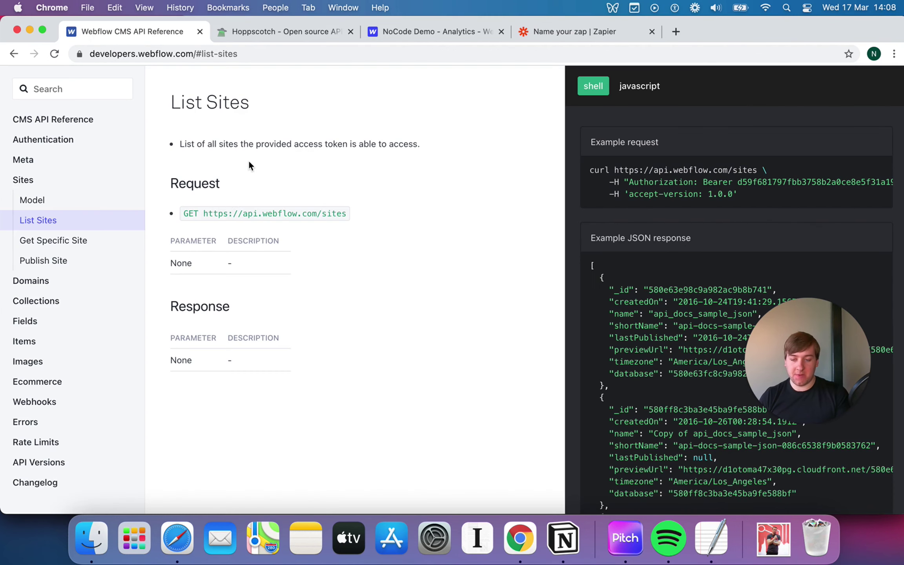
click(188, 210)
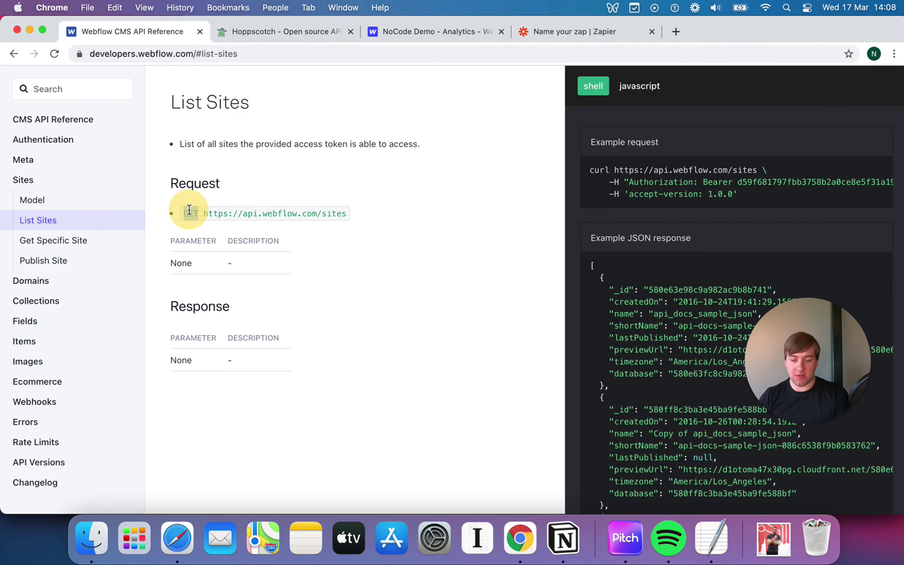
click(291, 31)
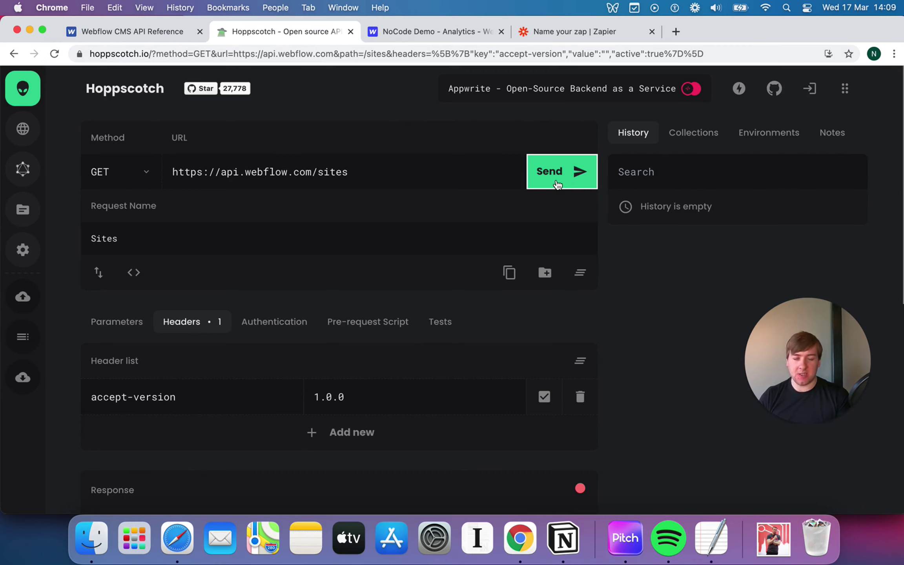
Send the GET Sites request and read the 200 JSON response for the NoCode Demo site
click(557, 184)
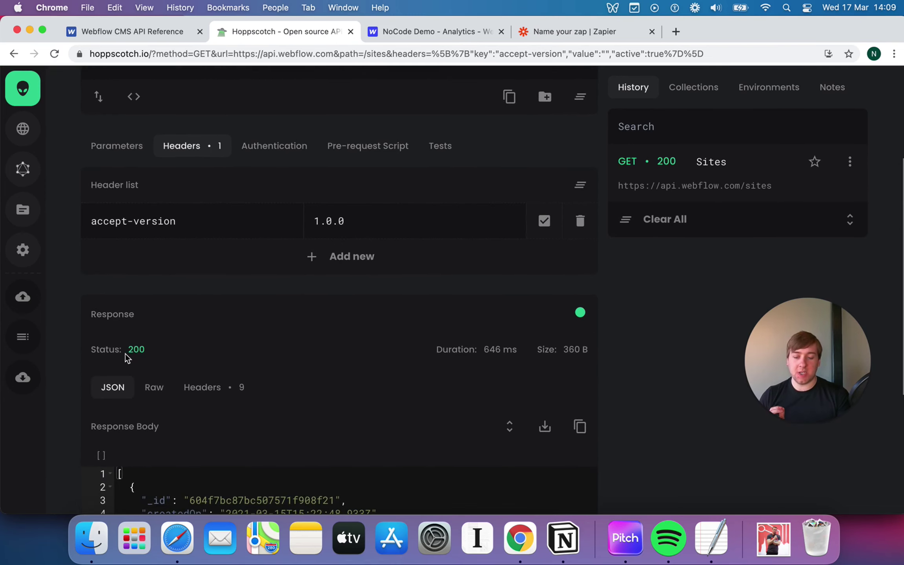
scroll(136, 351, down, 3)
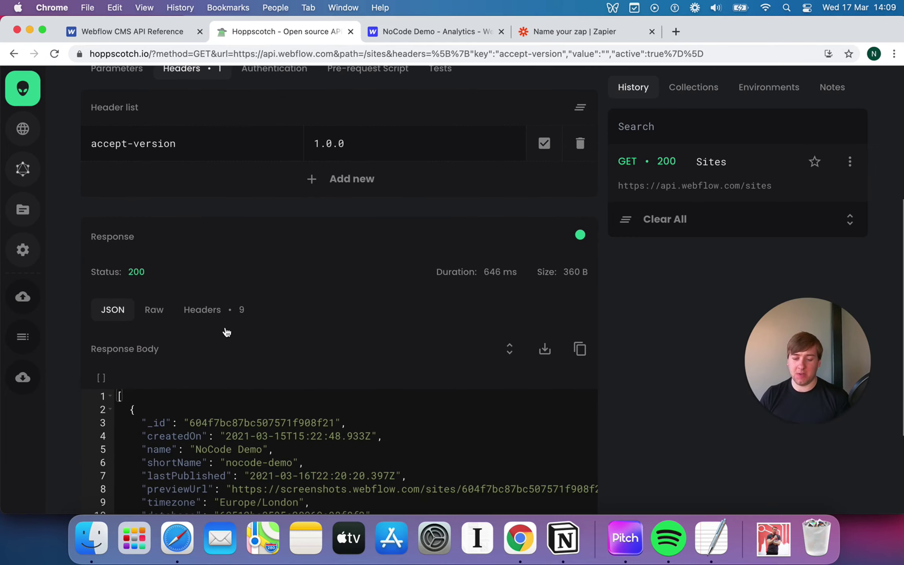
scroll(237, 350, down, 5)
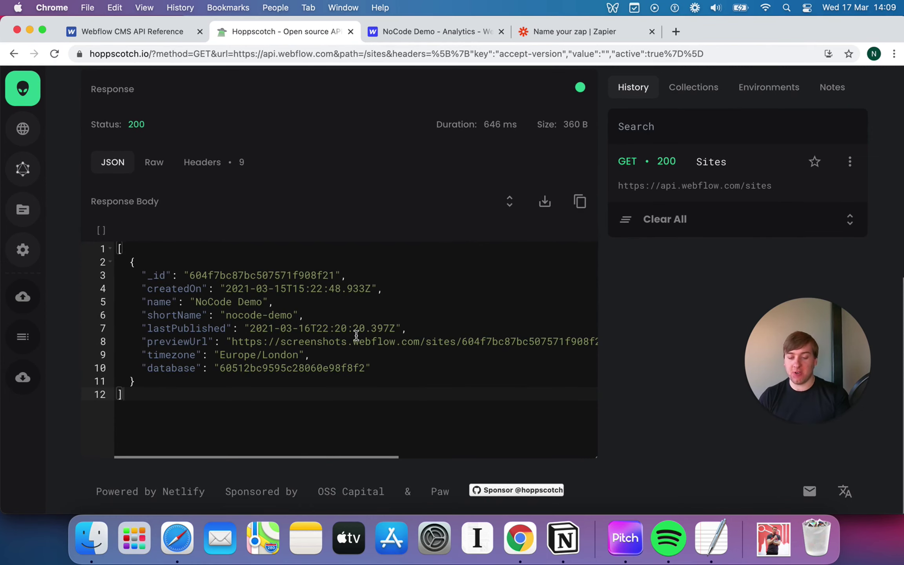
Reload the NoCode Demo integrations page to hide the token, then inspect the site's timezone in Hoppscotch
click(432, 35)
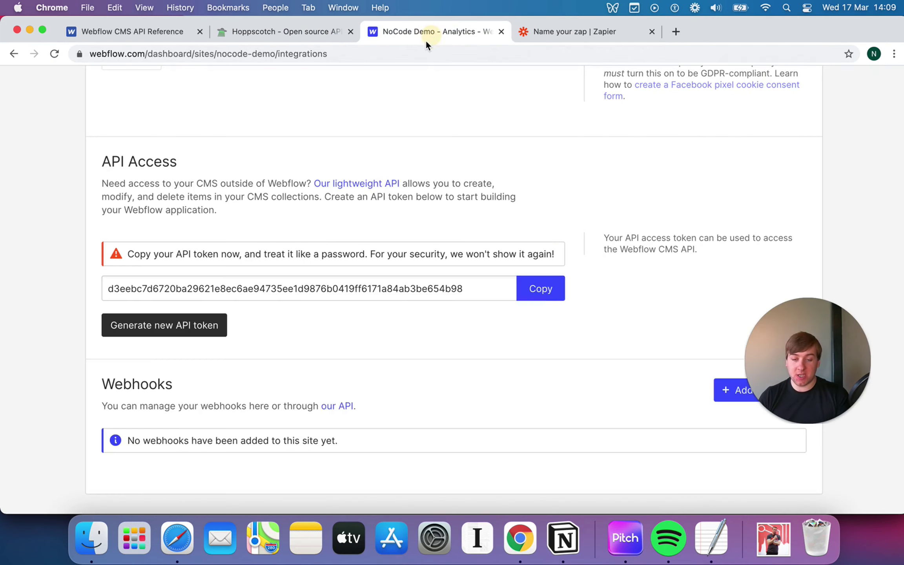
key(super+r)
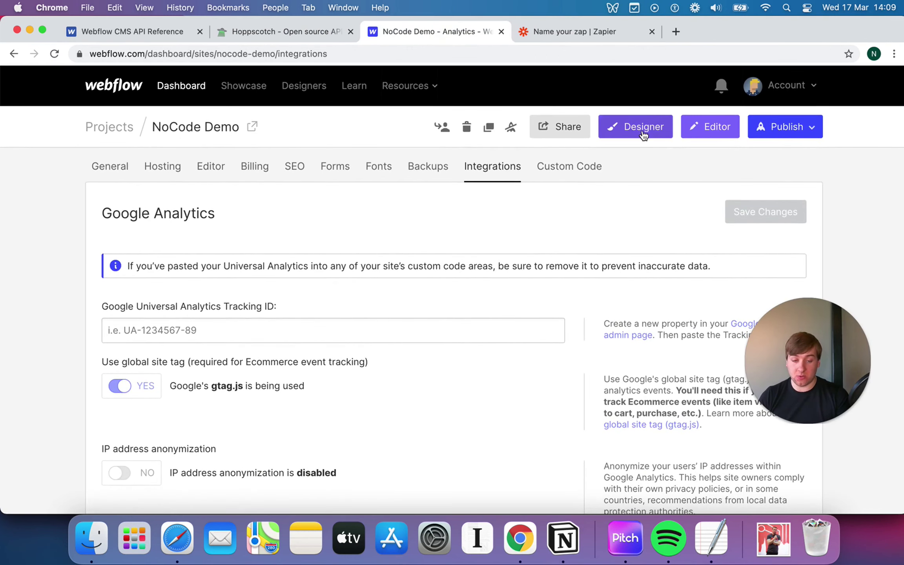
click(286, 32)
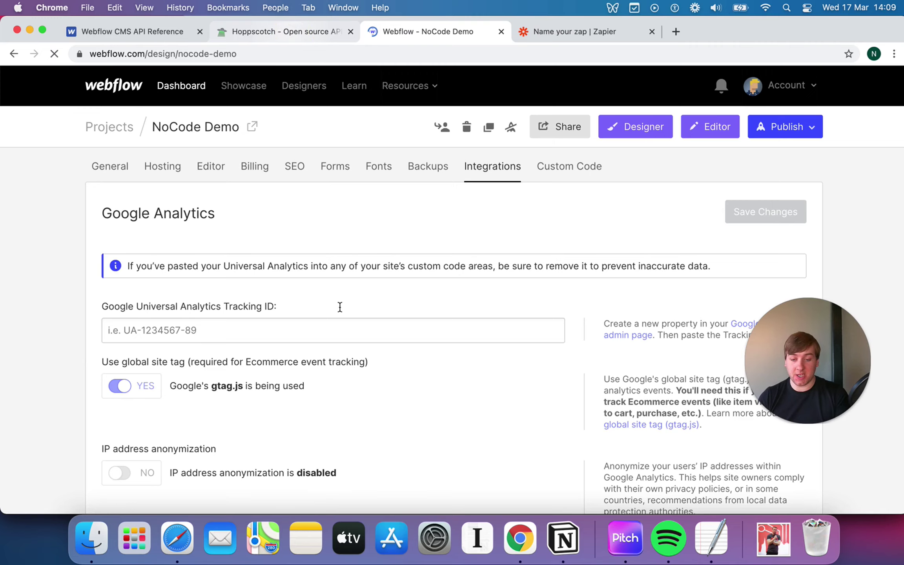
click(247, 355)
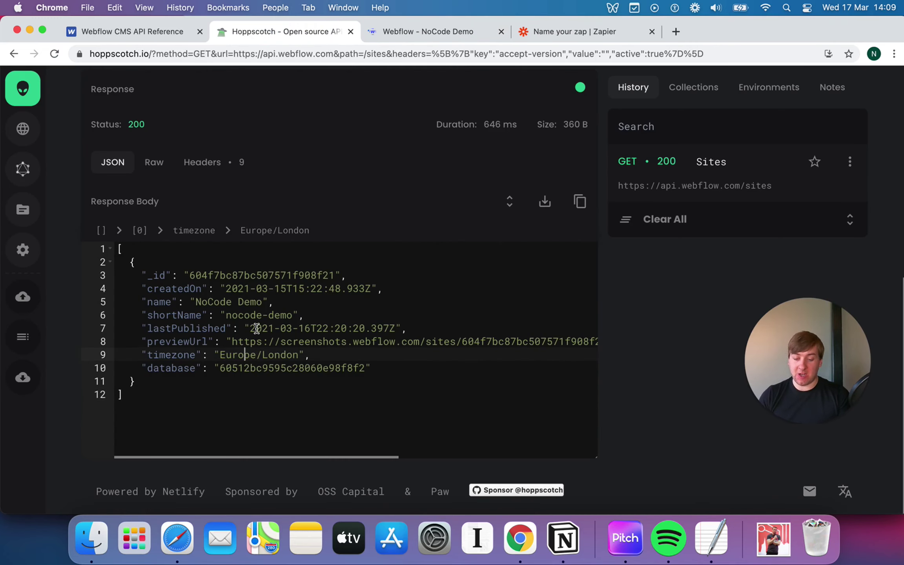
Copy the NoCode Demo site's _id from the sites response body
click(288, 330)
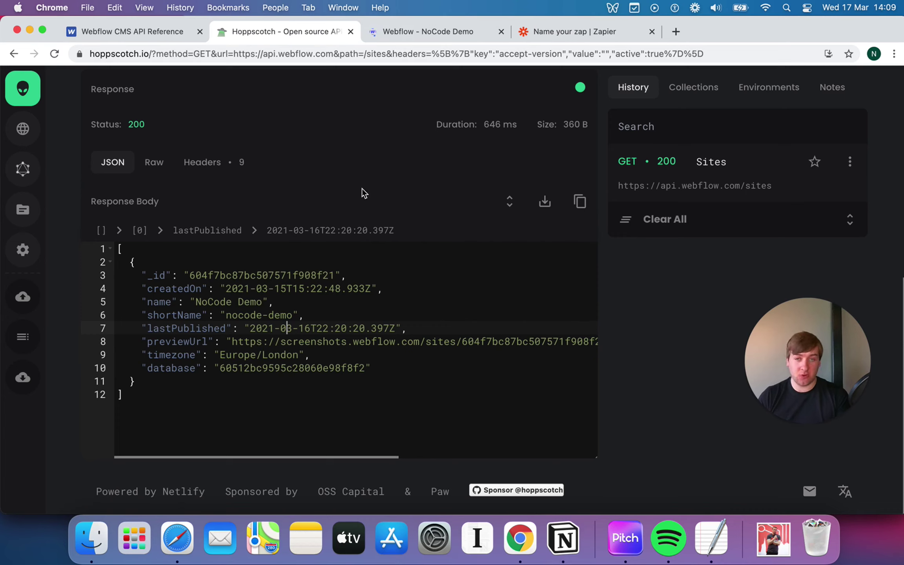
click(275, 315)
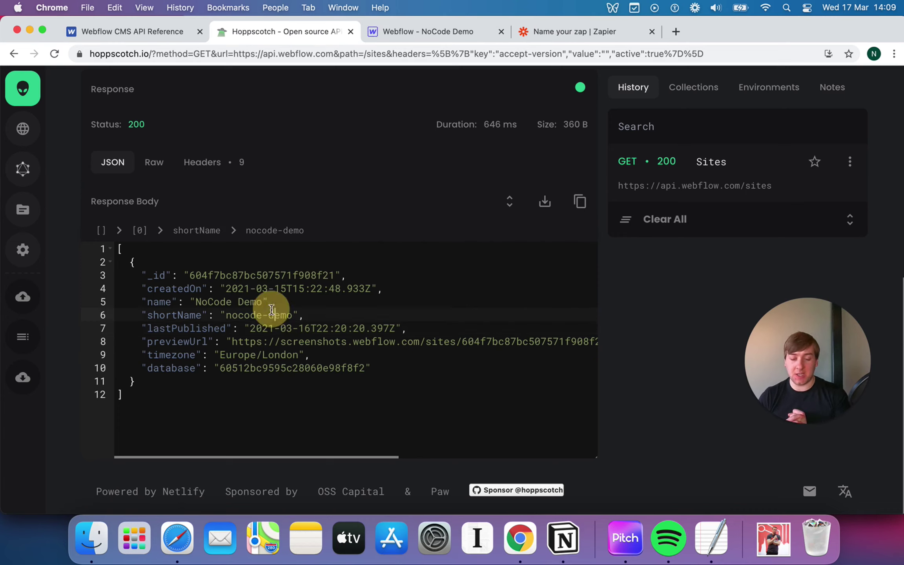
double_click(200, 276)
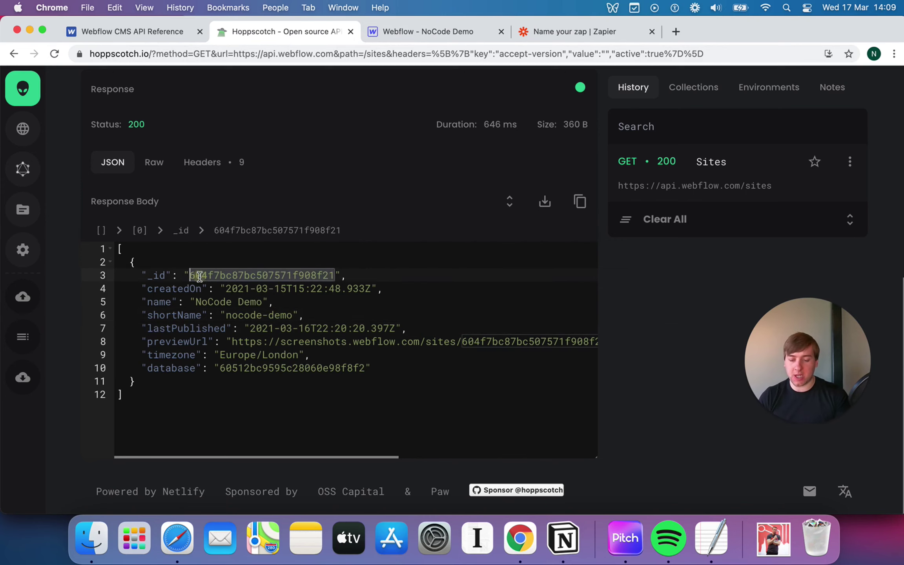
key(super+c)
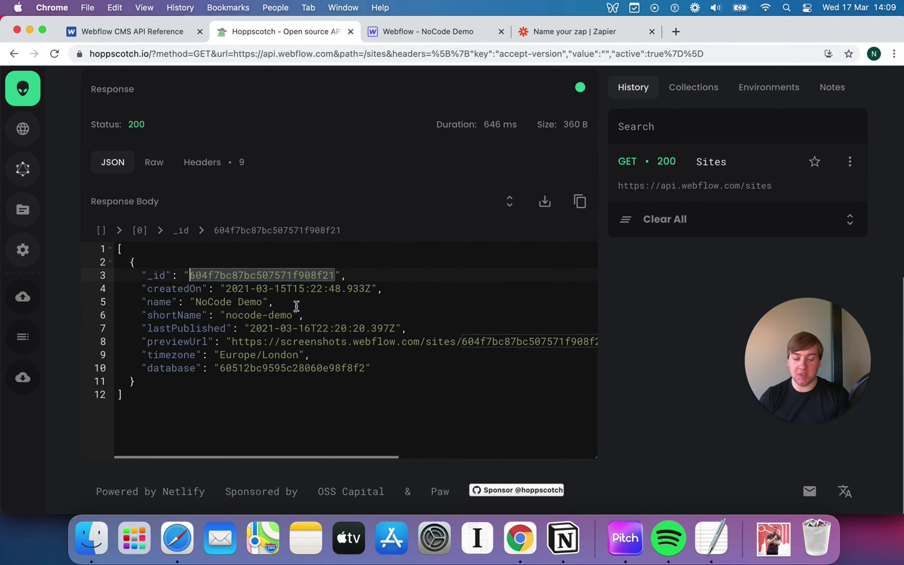
click(297, 305)
scroll(296, 306, up, 1)
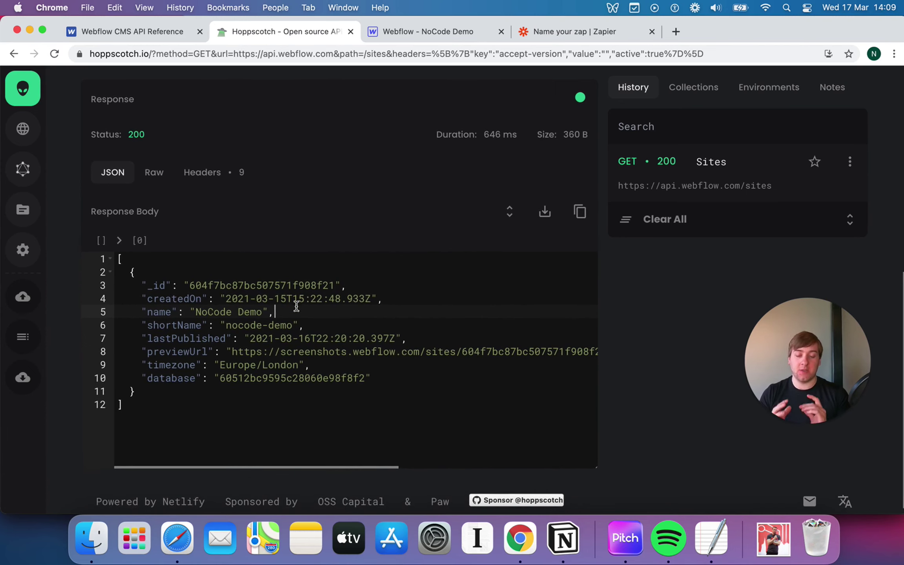
double_click(282, 287)
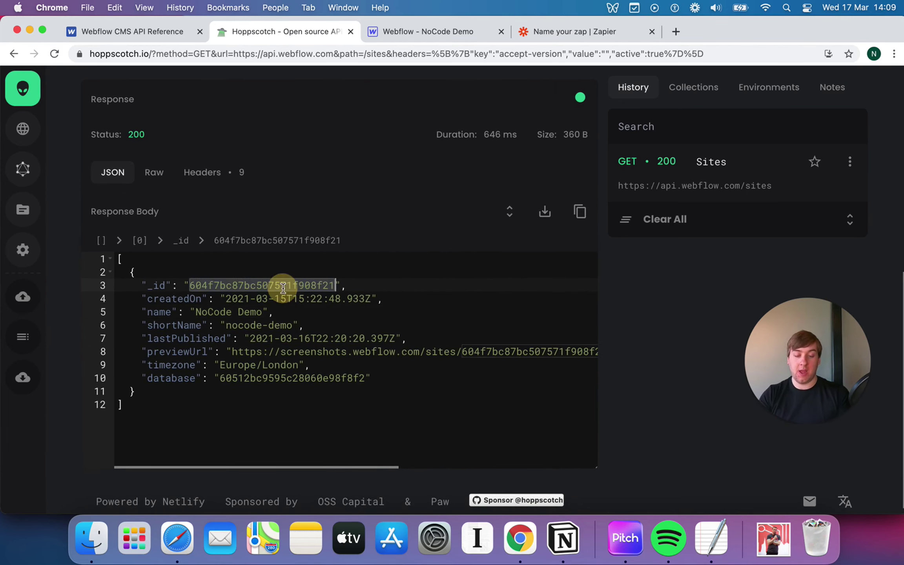
key(super+c)
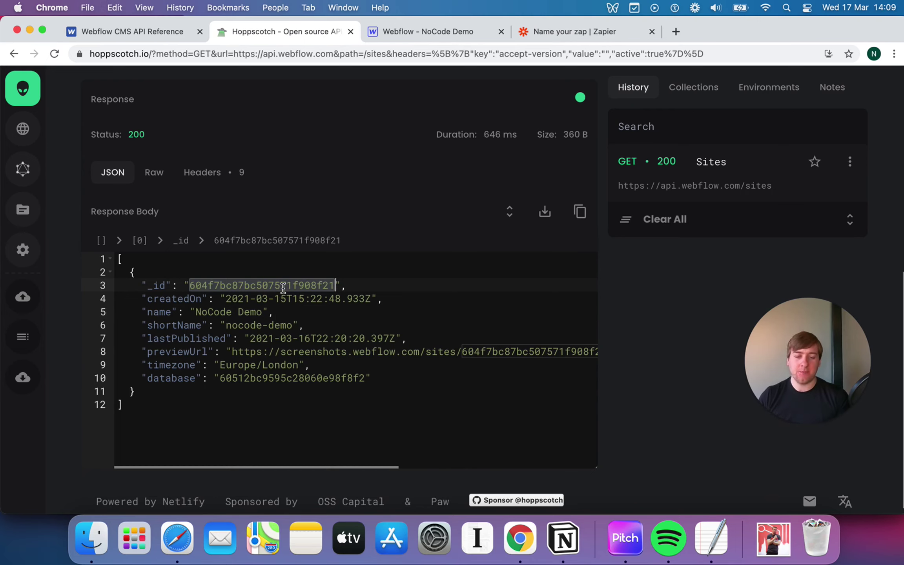
Focus the request URL and bring up the Webflow API reference
scroll(282, 287, up, 10)
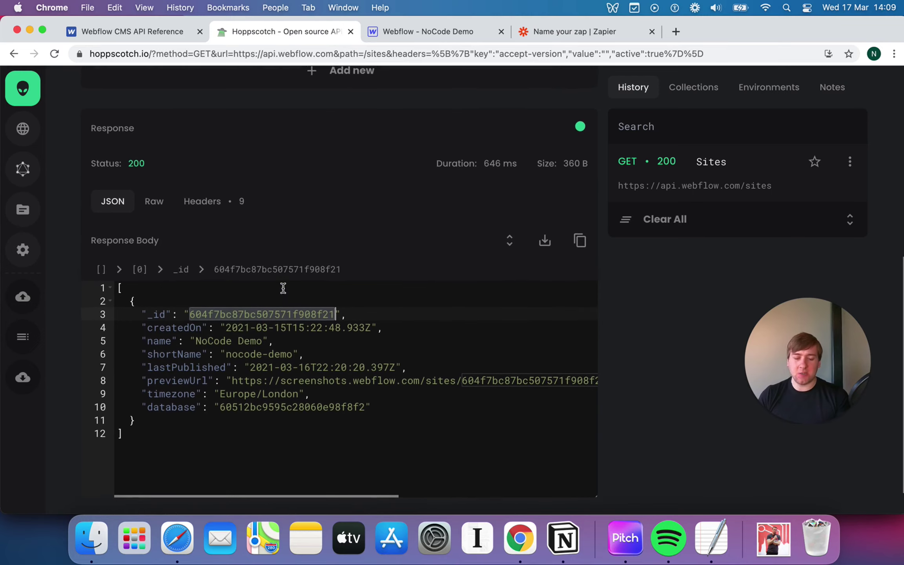
scroll(283, 288, up, 3)
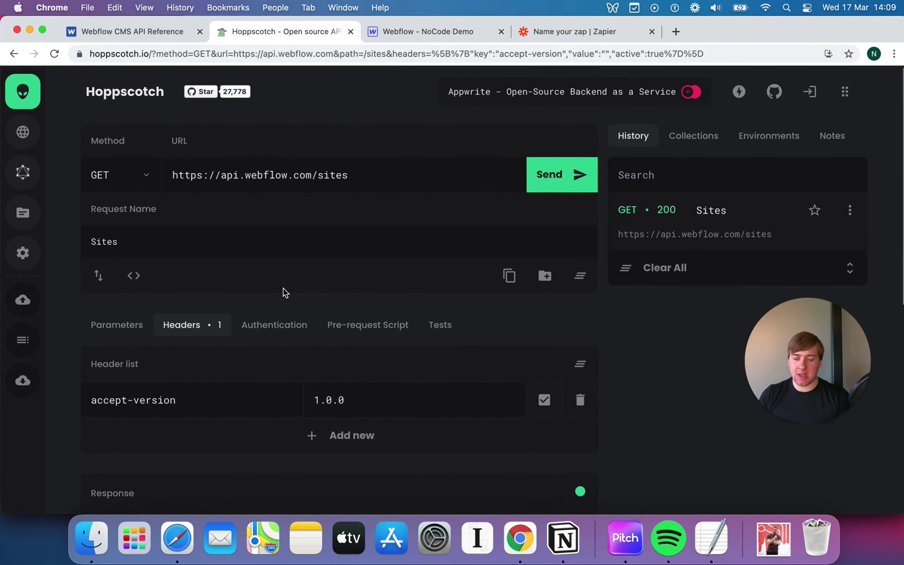
click(380, 173)
click(130, 33)
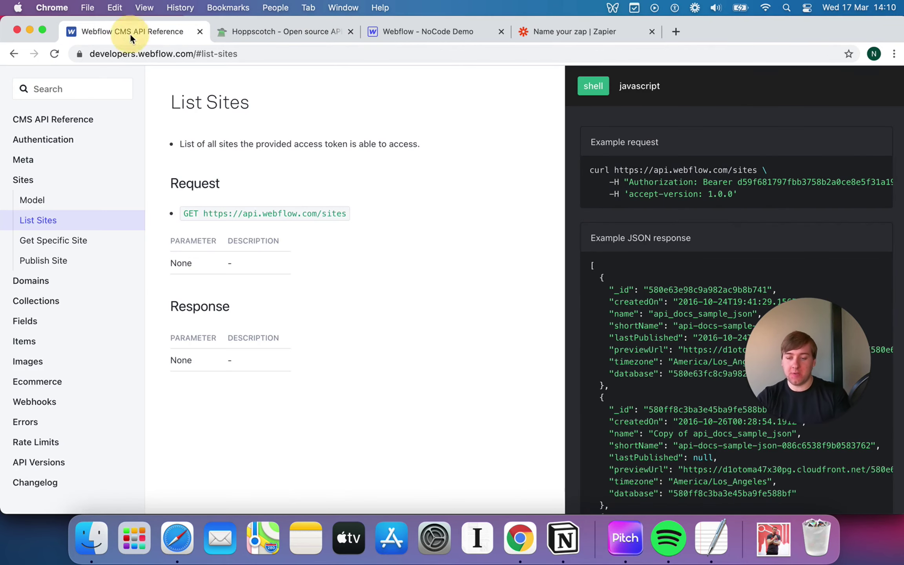
Locate List Collections in the API reference and its GET /sites/:site_id/collections path
click(59, 243)
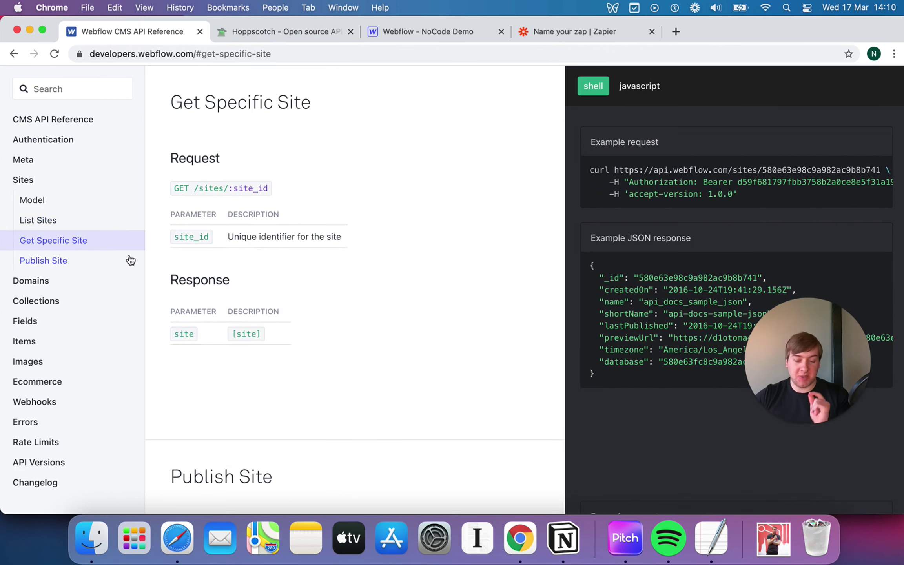
click(41, 310)
click(51, 266)
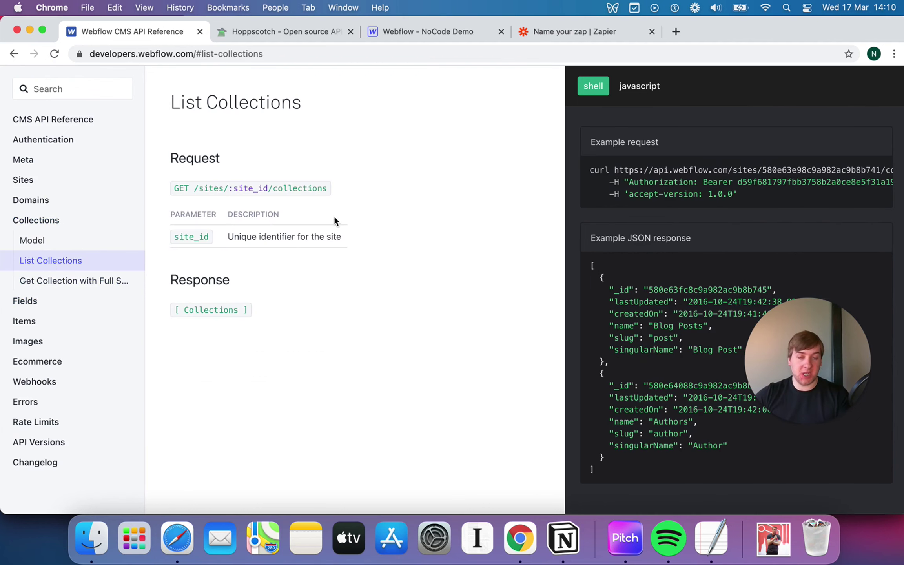
drag(196, 188, 328, 188)
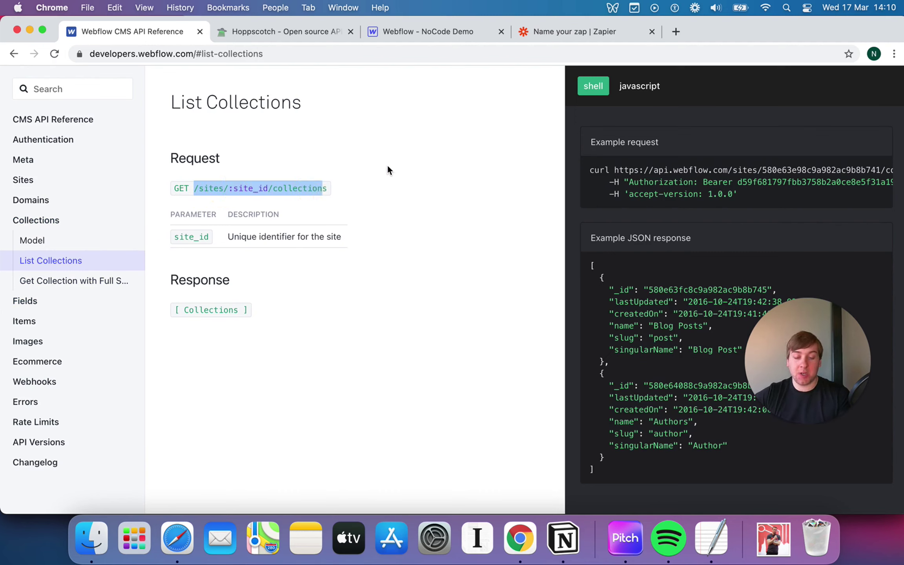
click(386, 164)
Append a slash and the copied site ID to the Hoppscotch request URL
click(285, 29)
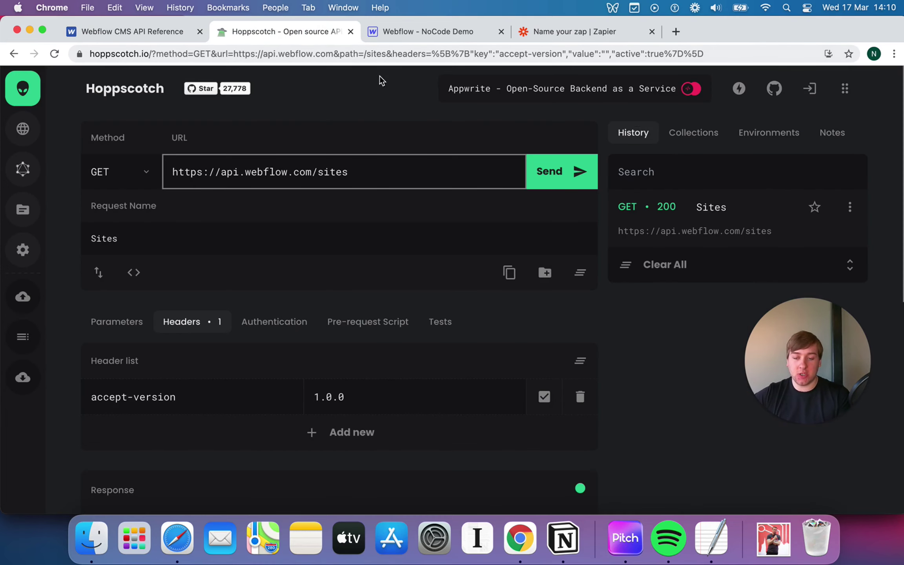
text(/coll)
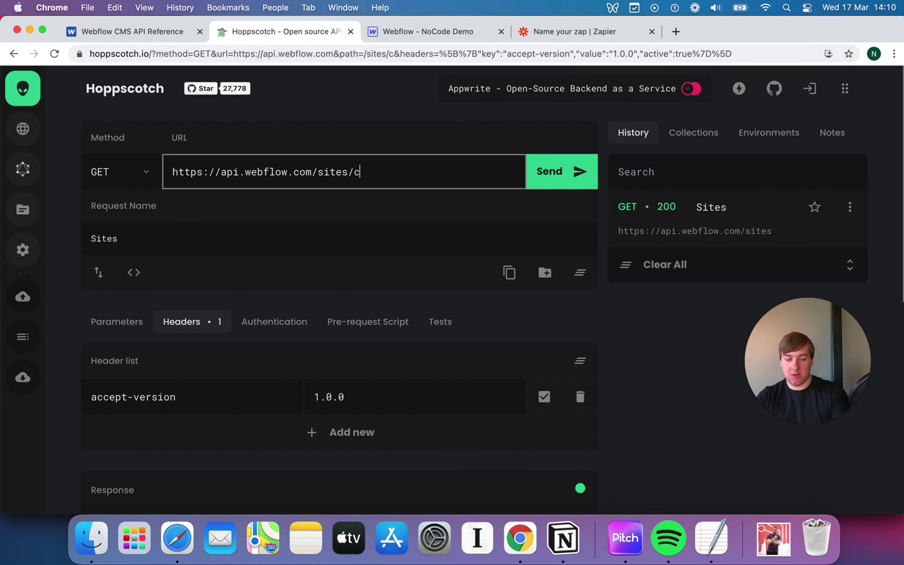
key(BackSpace)
key(BackSpace)
key(BackSpace)
key(BackSpace)
text(604f7bc87bc507571f908f21)
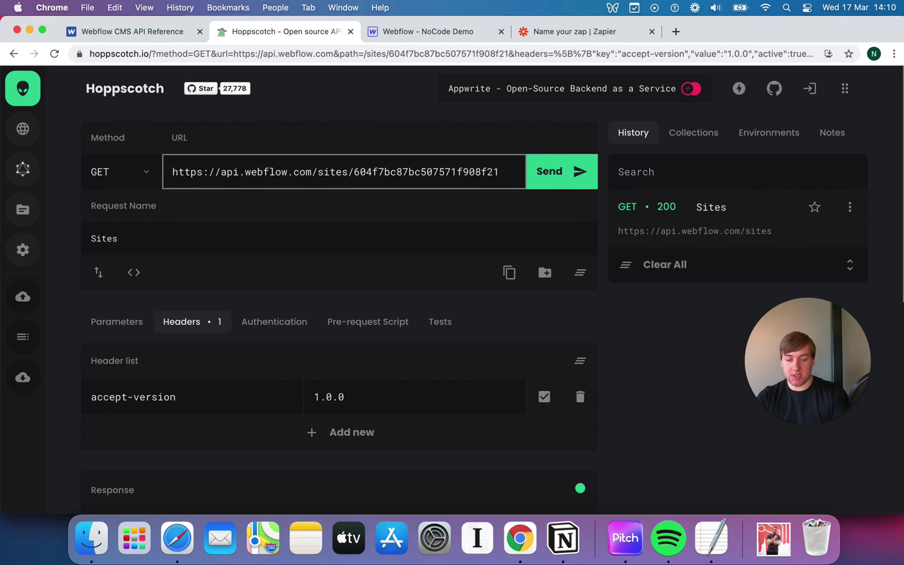
scroll(442, 234, down, 12)
scroll(441, 234, up, 4)
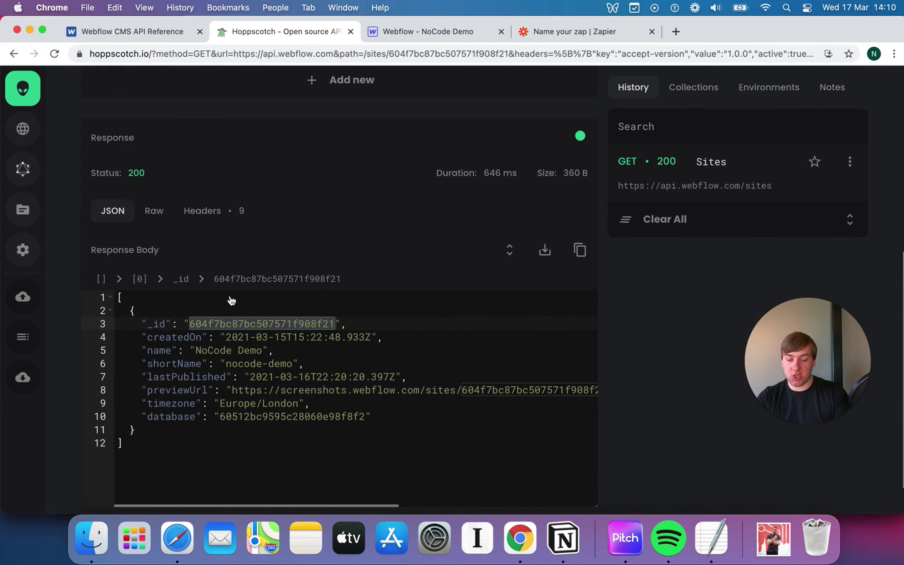
Add /collections to the URL and send the request
scroll(465, 311, up, 8)
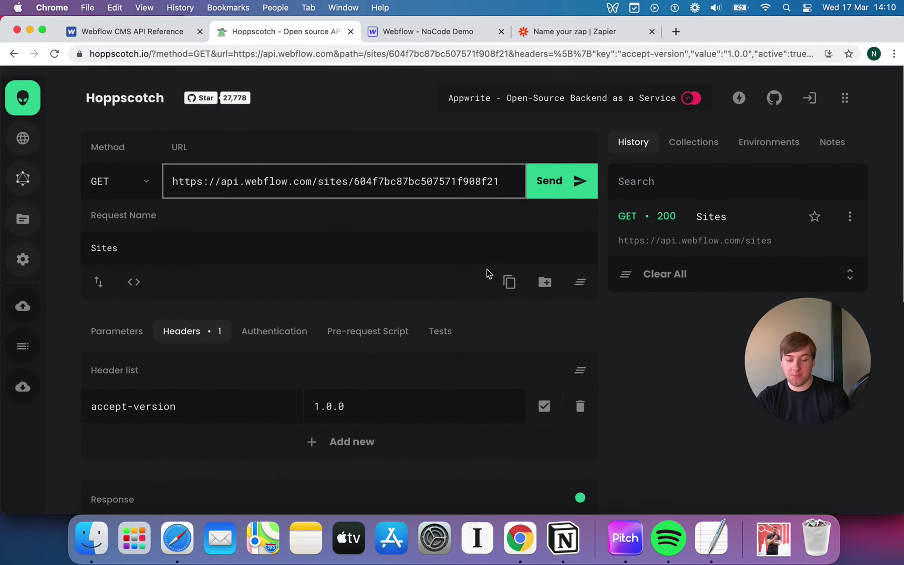
text(/collections)
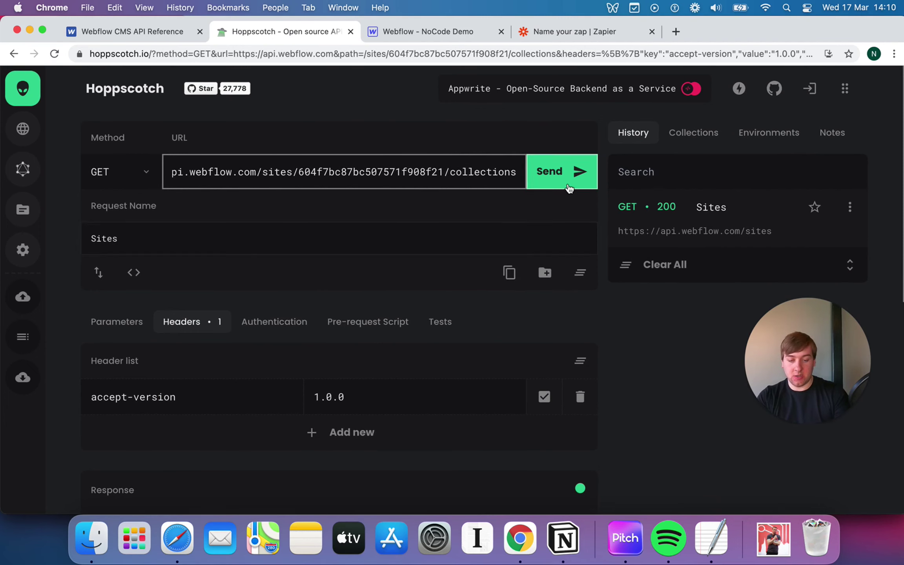
click(576, 172)
Check the Authors and Blog Posts collections in the Webflow Designer's CMS panel
scroll(555, 224, up, 1)
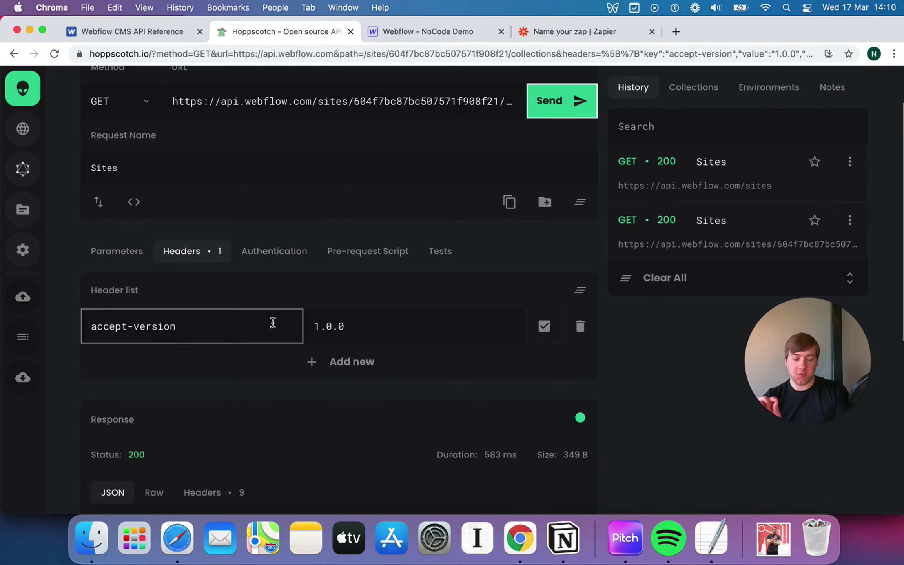
click(418, 33)
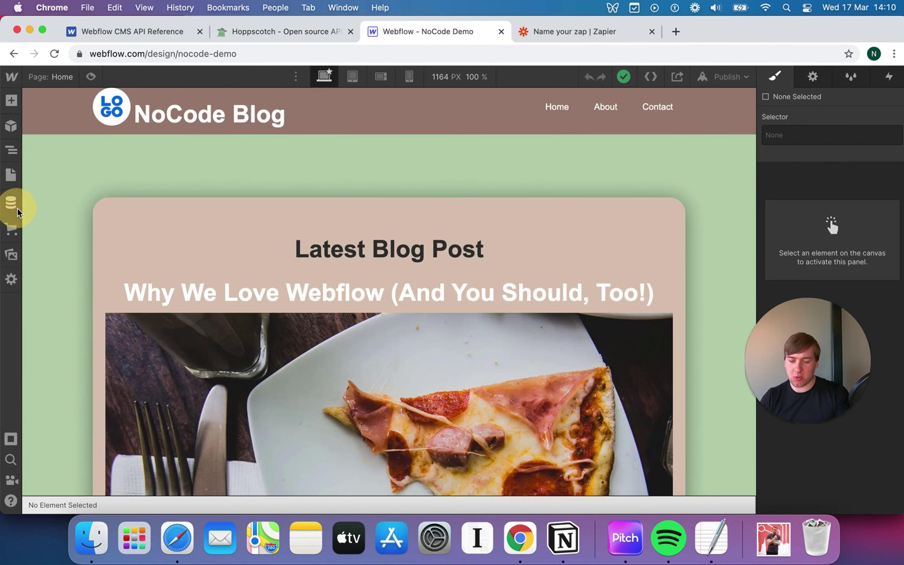
click(12, 203)
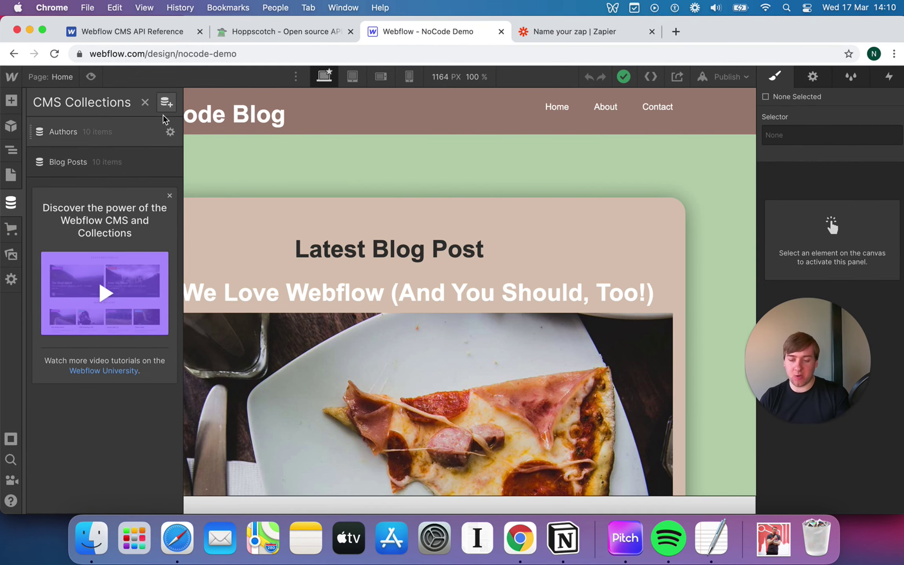
click(293, 36)
Scroll through the collections JSON showing Authors and Blog Posts, then return to the Webflow Designer
scroll(317, 283, down, 10)
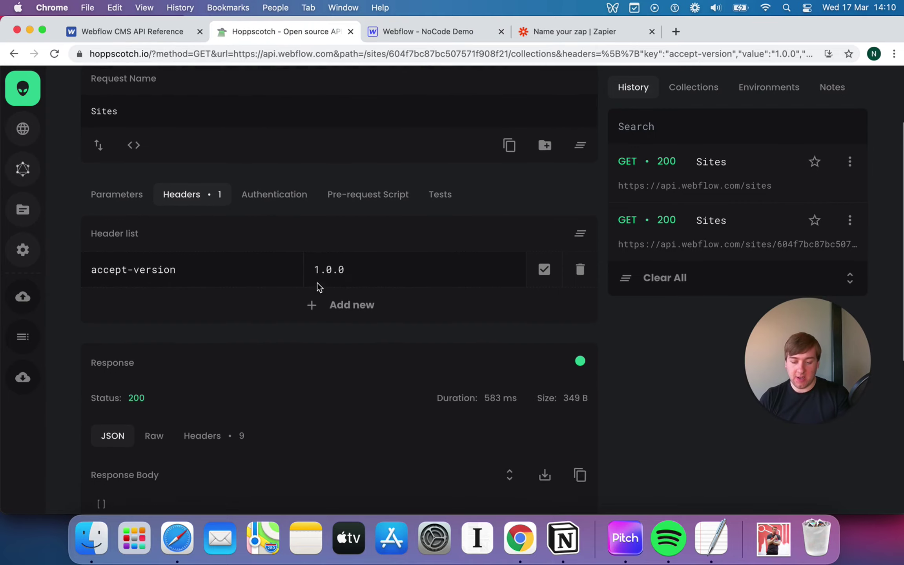
scroll(328, 321, up, 2)
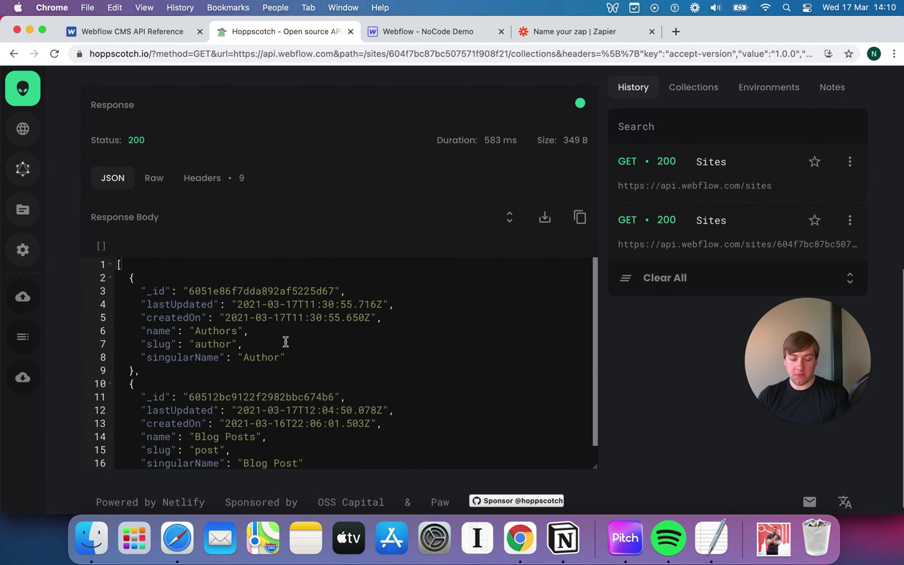
scroll(278, 338, down, 2)
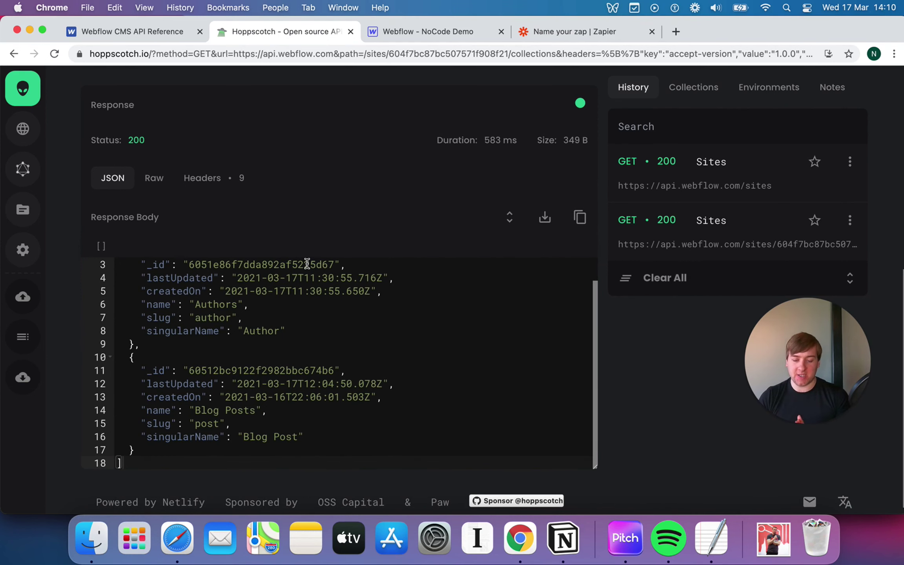
click(422, 25)
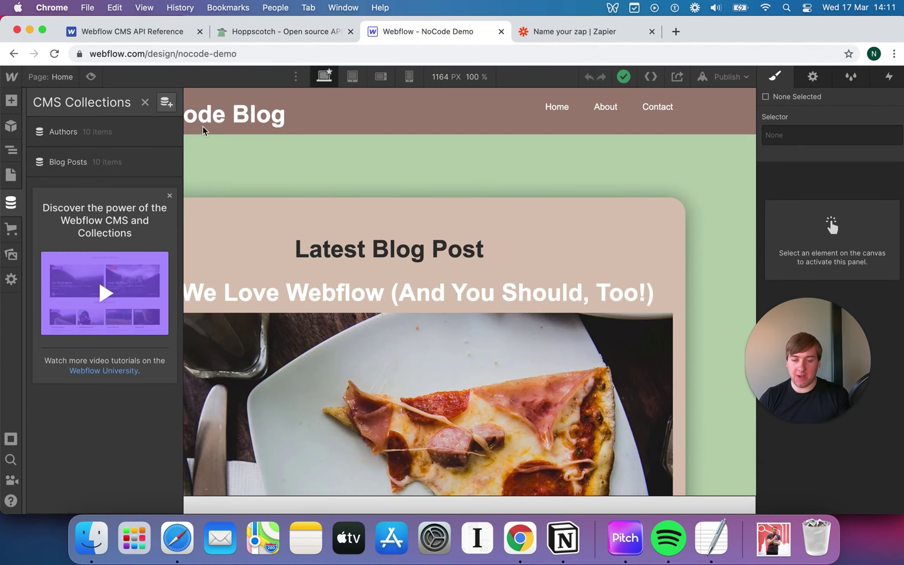
Start a new CMS collection, cancel it, and go back to the Hoppscotch collections response
click(167, 102)
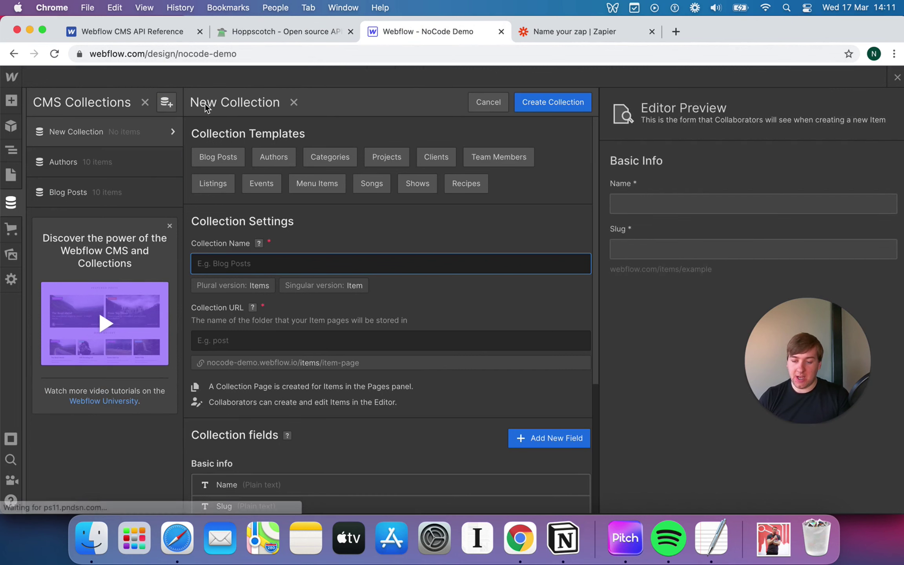
click(488, 102)
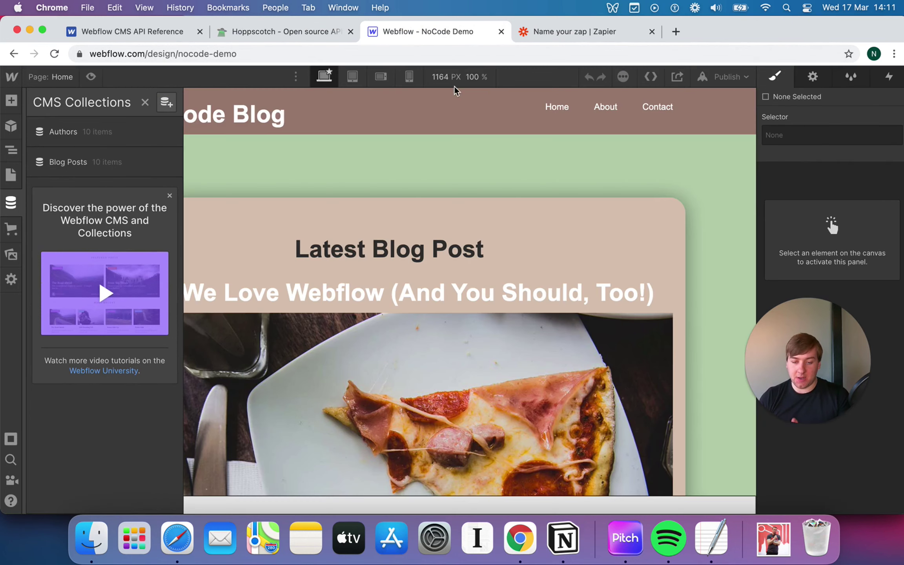
click(287, 31)
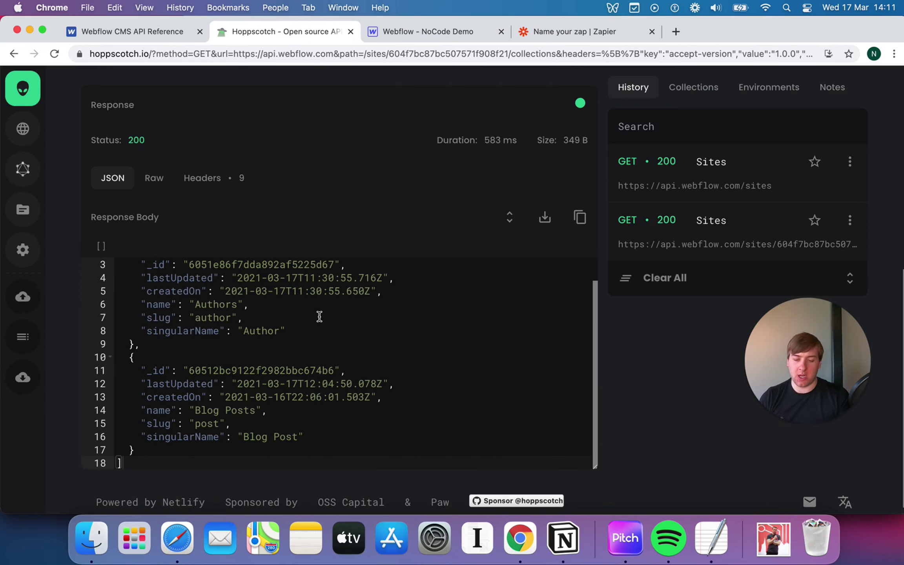
Copy the Authors collection _id 6051e86f7dda892af5225d67 from the collections response body
scroll(275, 314, up, 5)
scroll(310, 322, down, 5)
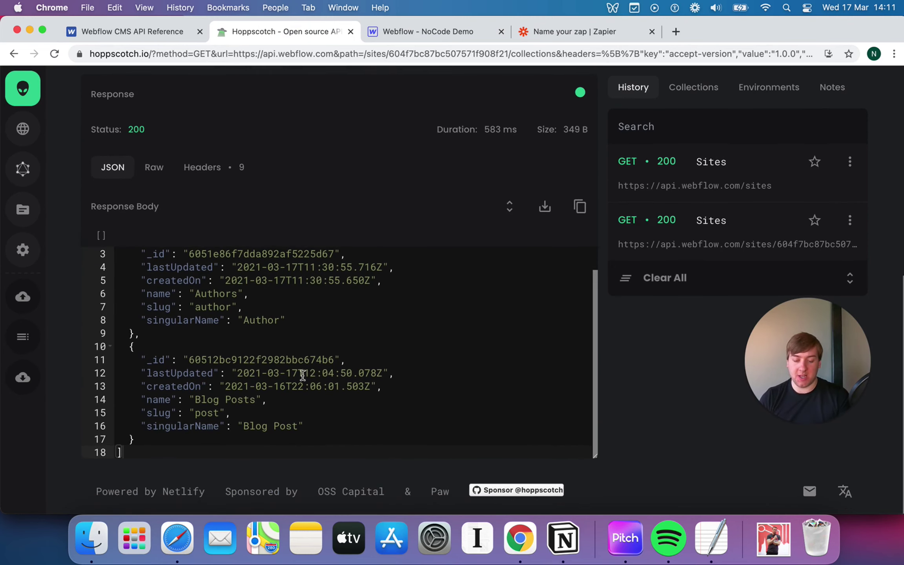
double_click(249, 257)
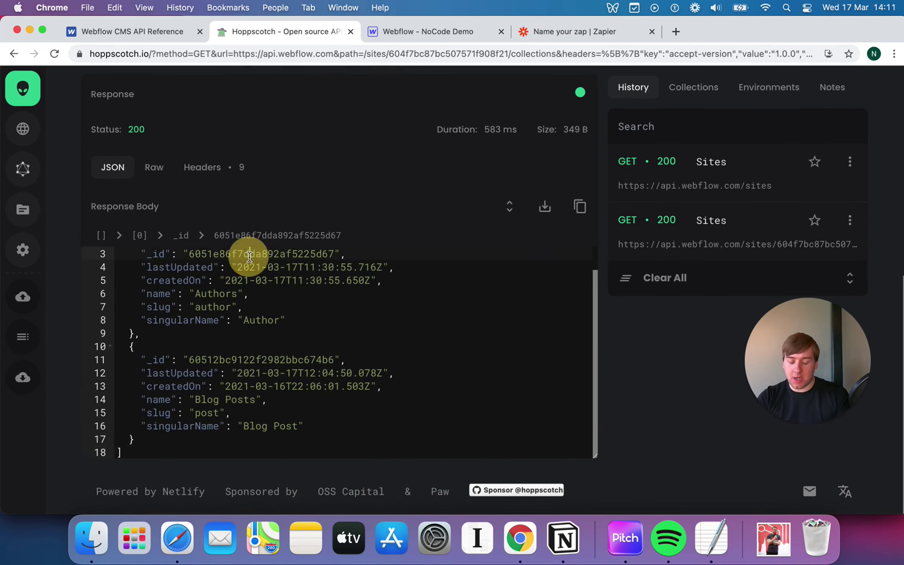
key(super+c)
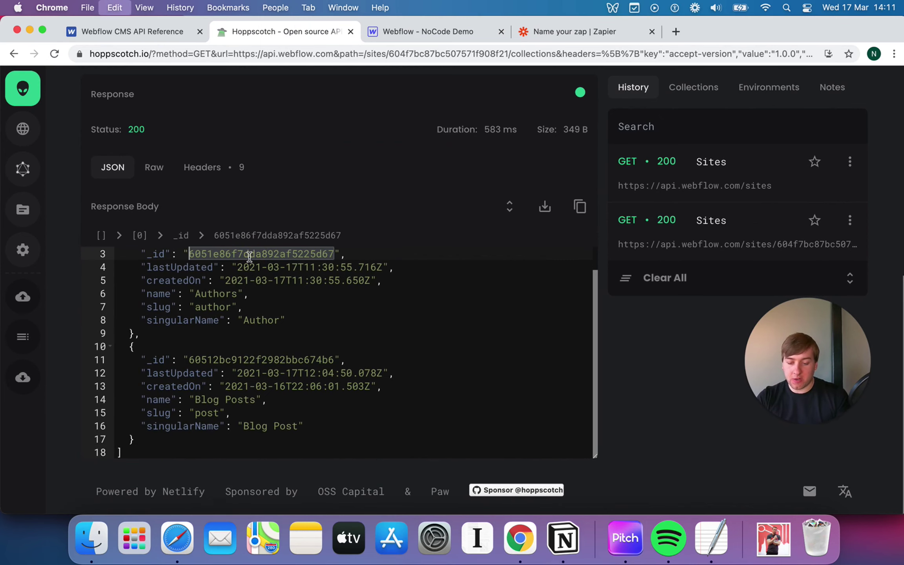
scroll(315, 167, up, 10)
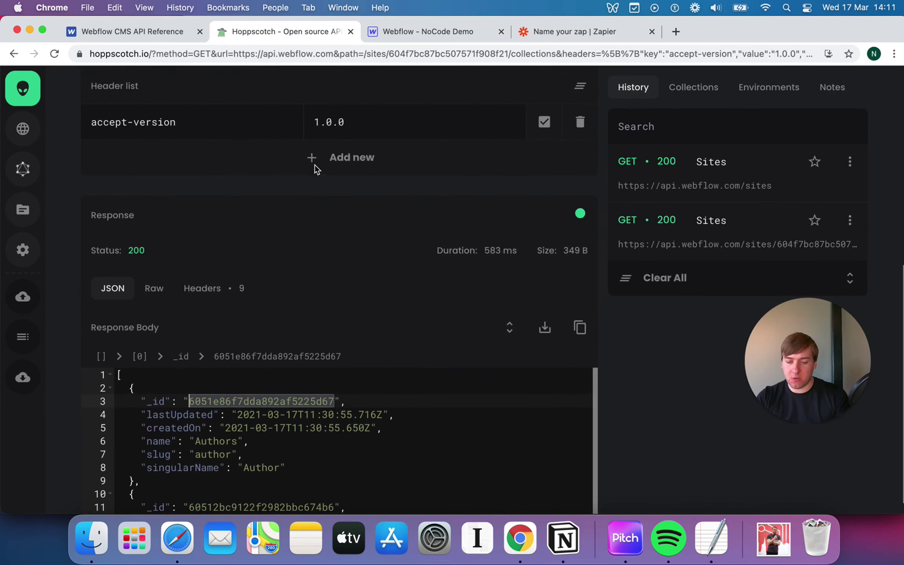
scroll(315, 169, up, 5)
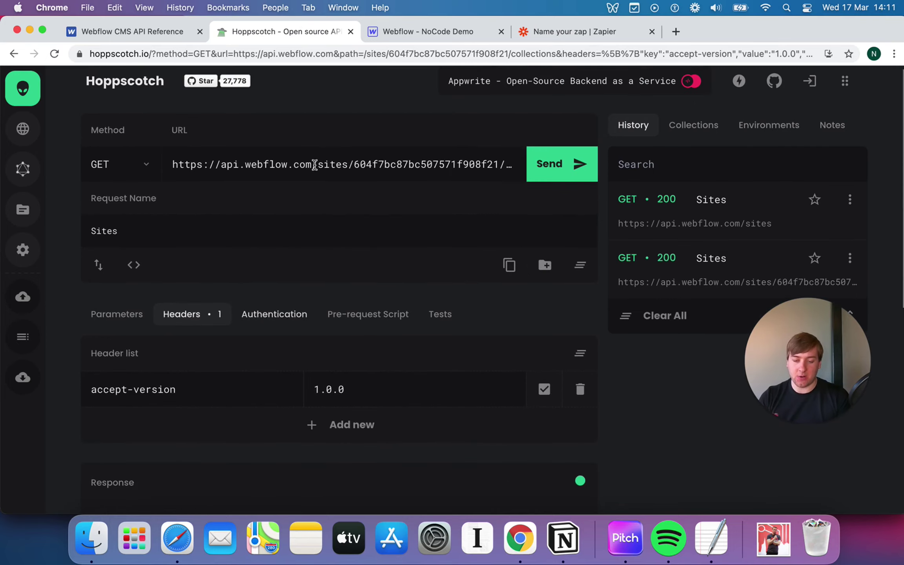
Look up Get Collection with Full Schema (GET /collections/:collection_id) in the API reference, then return to Hoppscotch
click(147, 31)
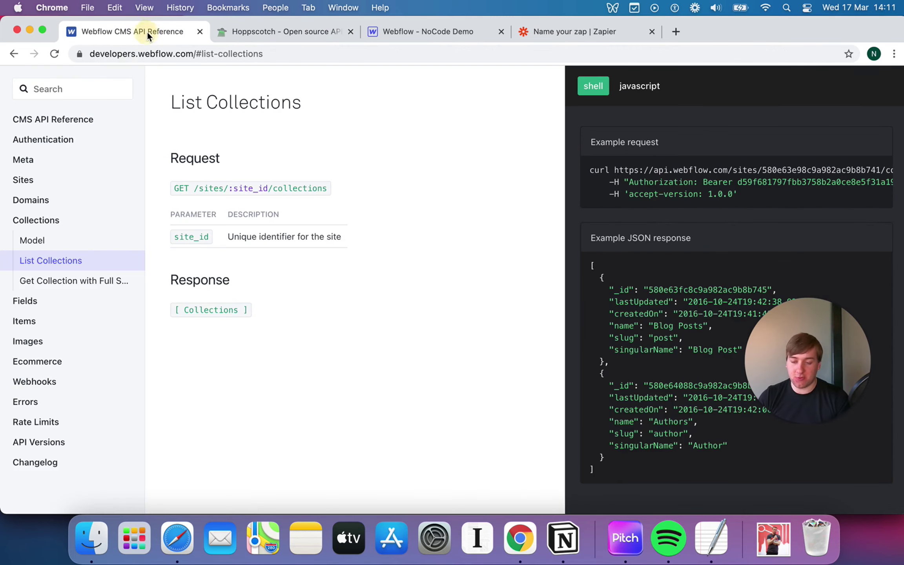
click(95, 281)
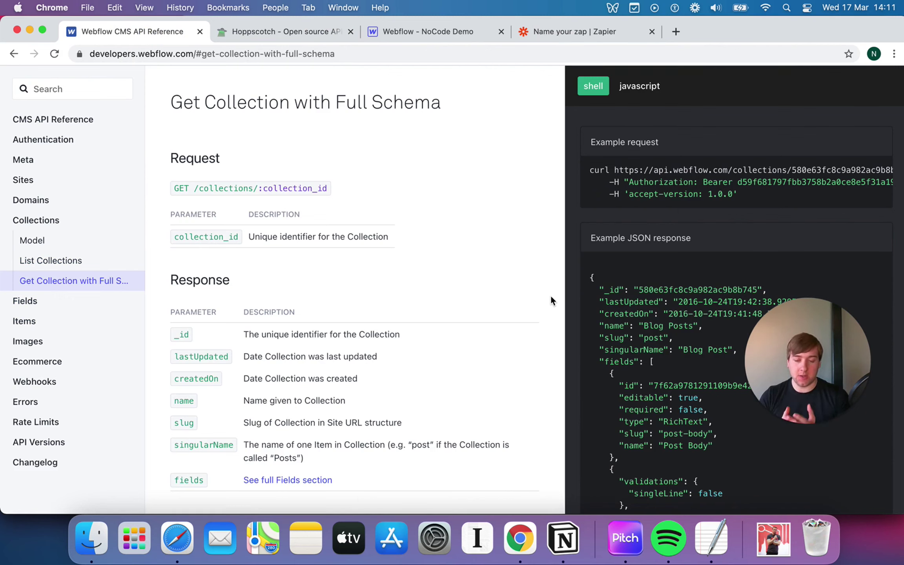
click(307, 32)
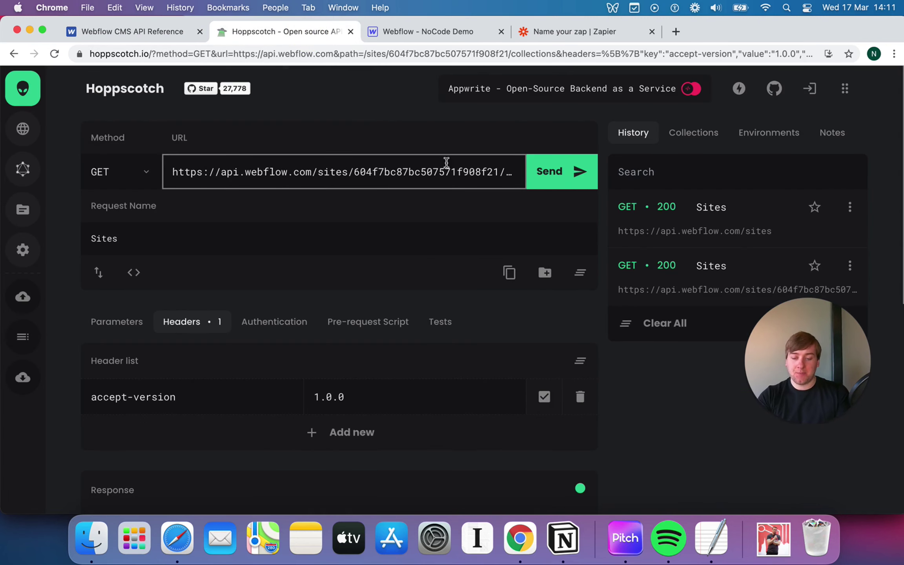
Change the request path to collections/6051e86f7dda892af5225d67 and send it
drag(319, 173, 561, 189)
text(collection)
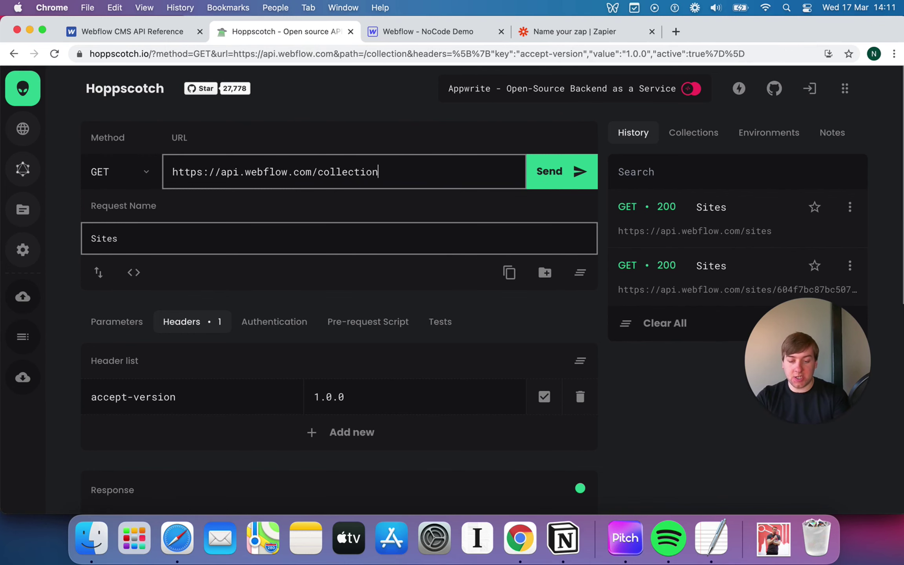
text(s/)
text(6051e86f7dda892af5225d67)
key(Return)
scroll(406, 306, down, 10)
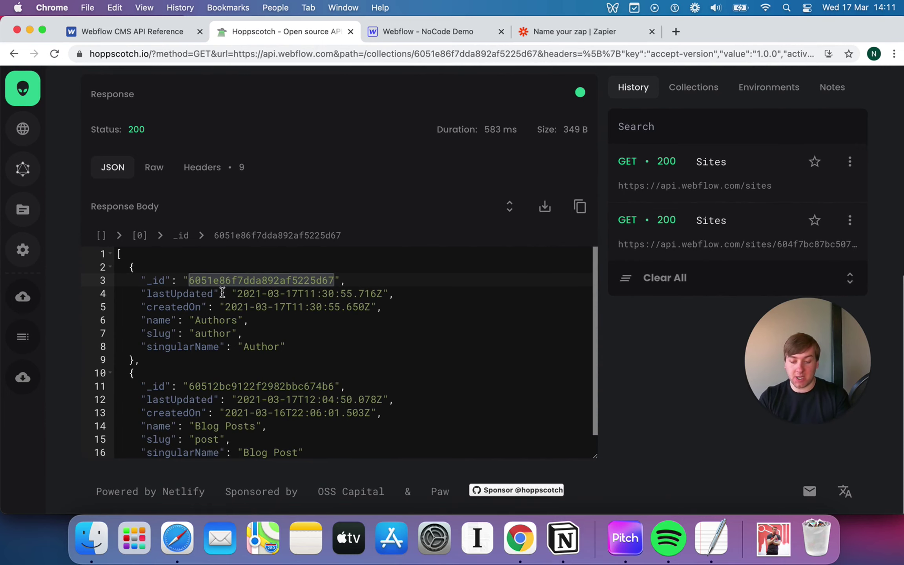
scroll(275, 274, up, 10)
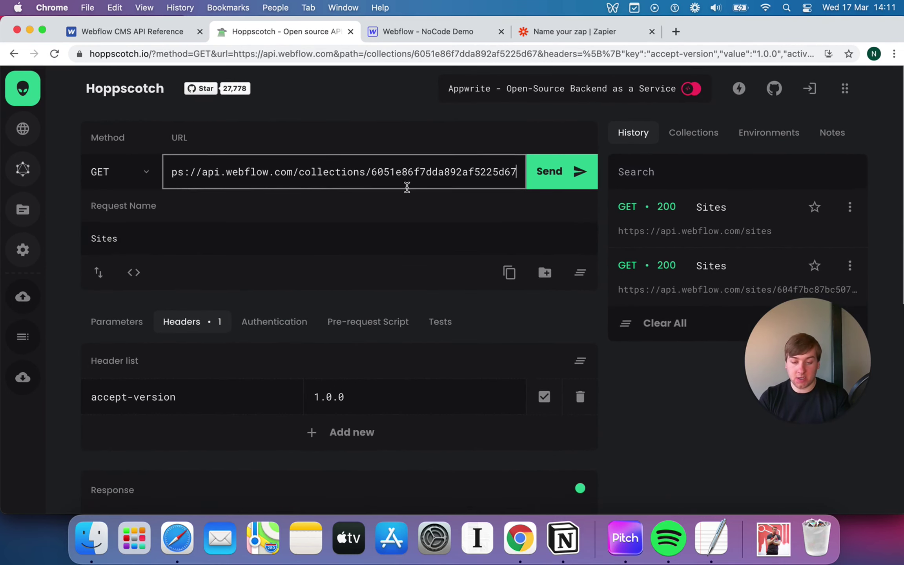
Recheck the API docs, resend the request, and review the returned schema fields down to Bio
click(142, 33)
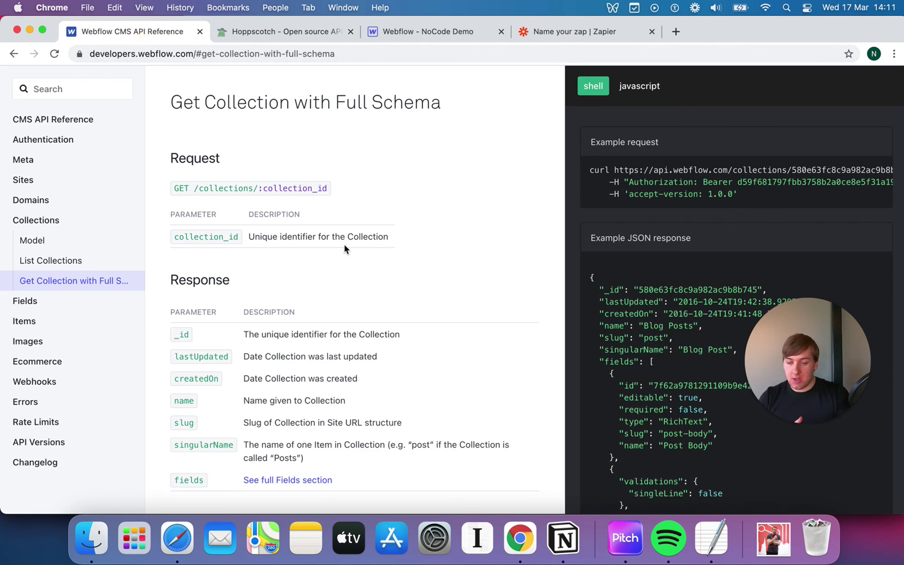
click(302, 31)
click(562, 173)
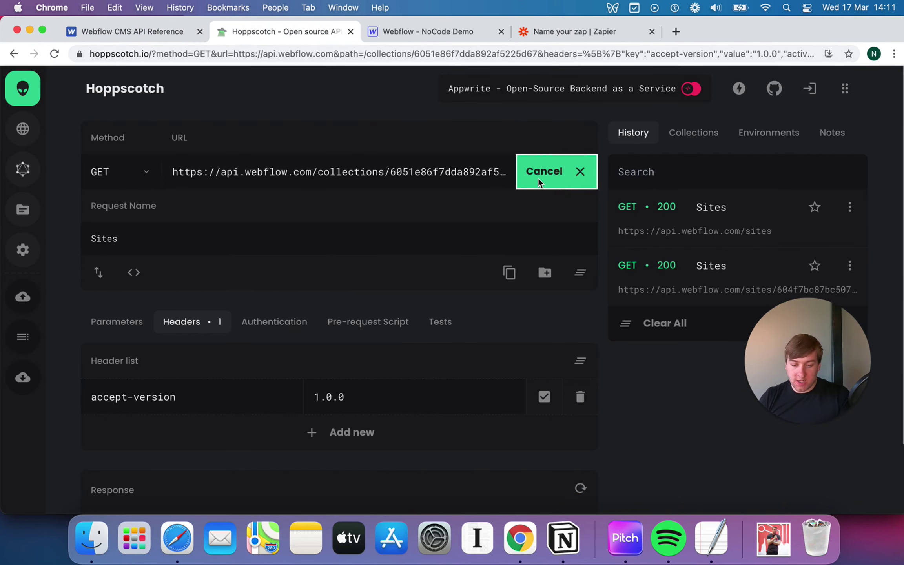
scroll(296, 251, down, 5)
scroll(296, 251, down, 6)
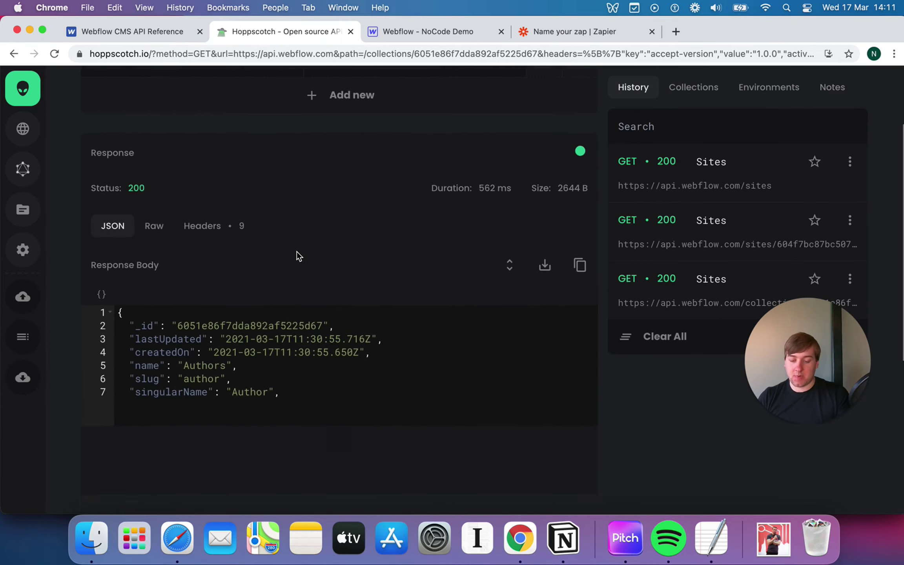
scroll(279, 296, down, 1)
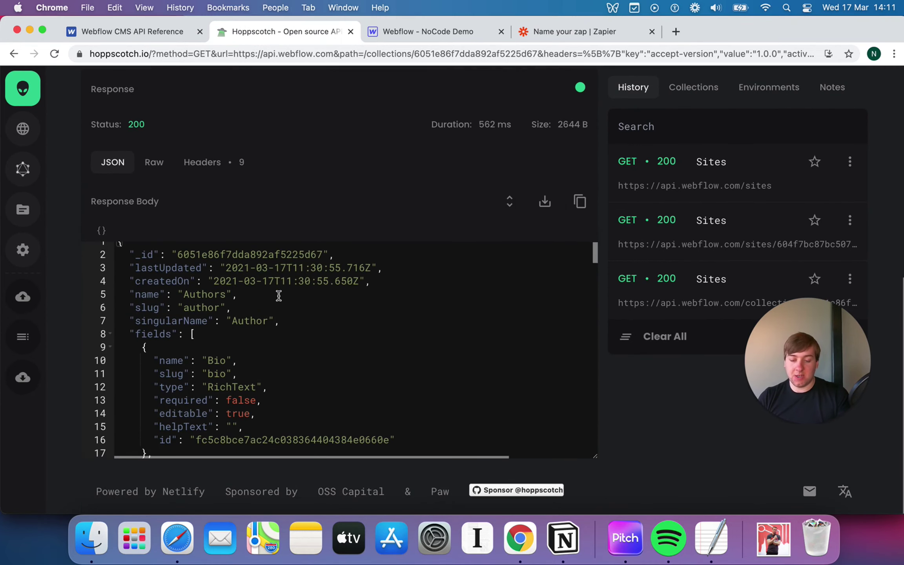
scroll(279, 295, down, 1)
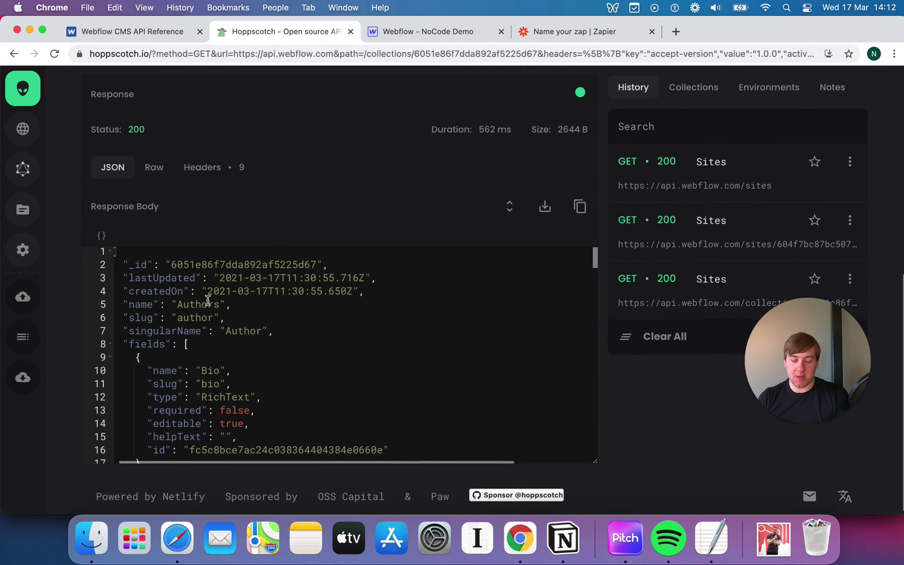
scroll(208, 301, down, 5)
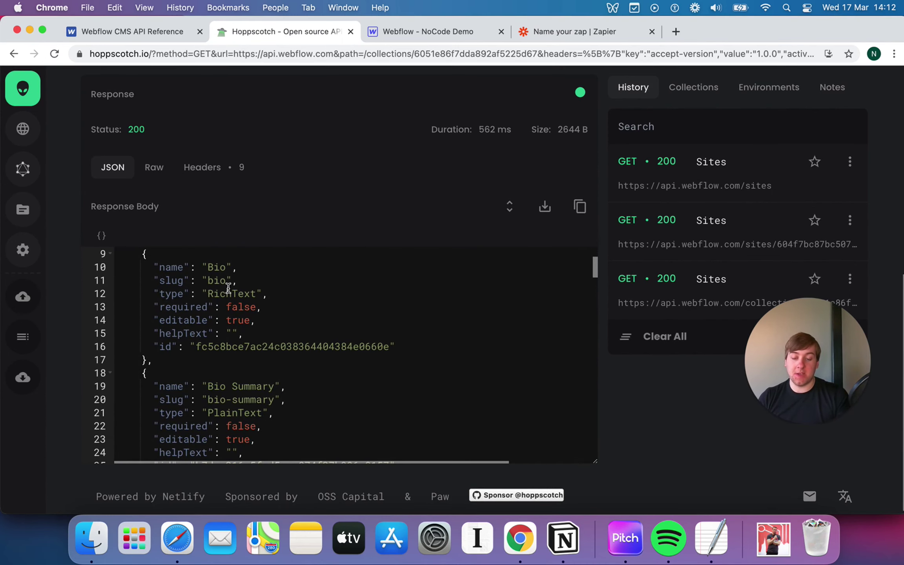
click(220, 268)
scroll(227, 346, down, 8)
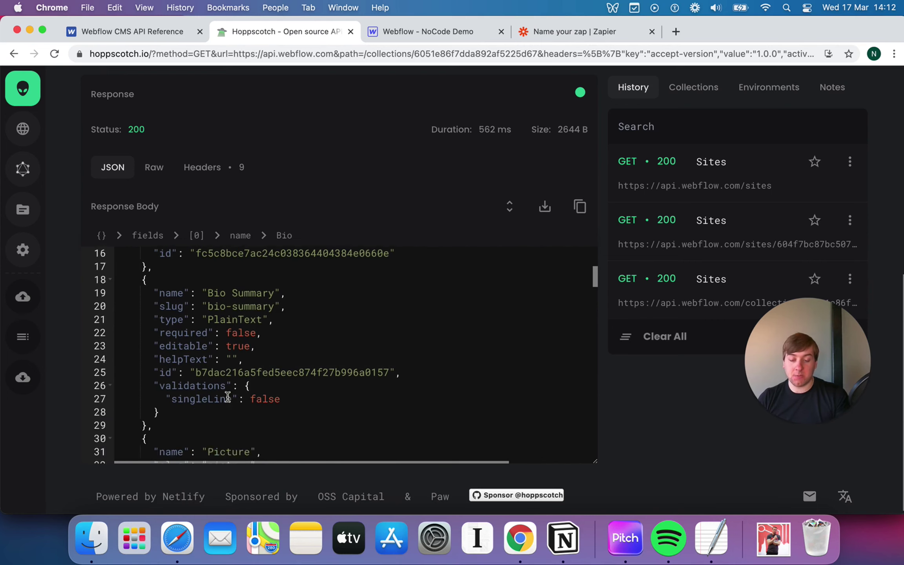
scroll(208, 321, down, 11)
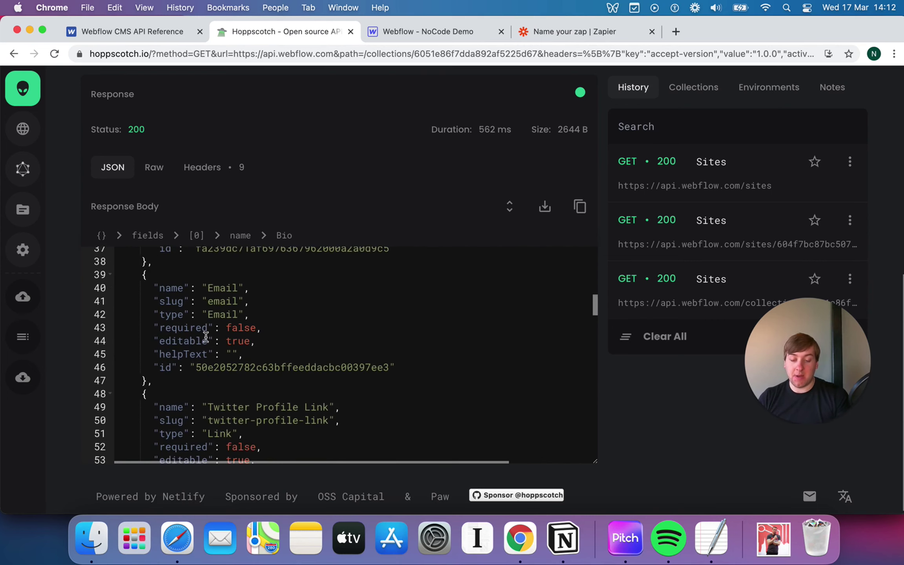
scroll(307, 323, down, 11)
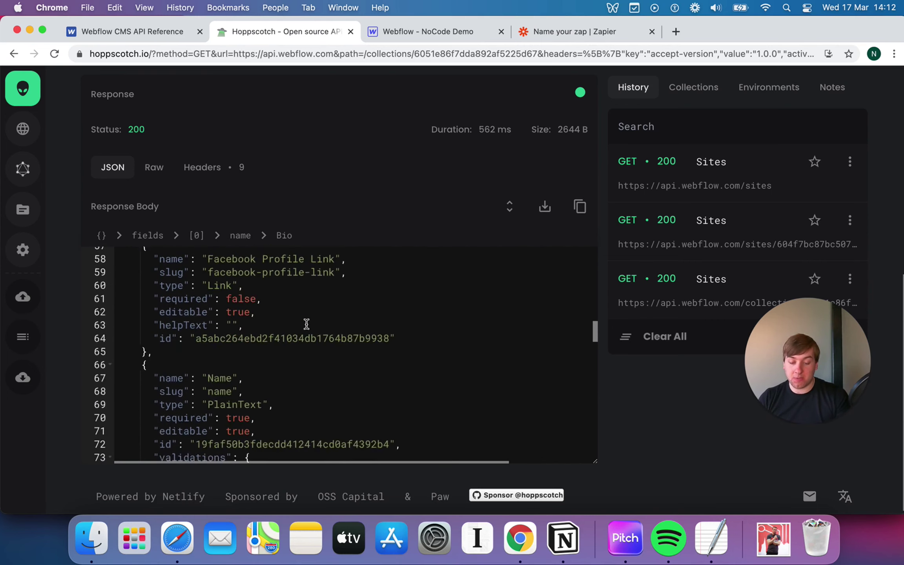
Open the Authors collection settings in Webflow and view its Name, Slug, Bio, Picture and Email fields
click(400, 37)
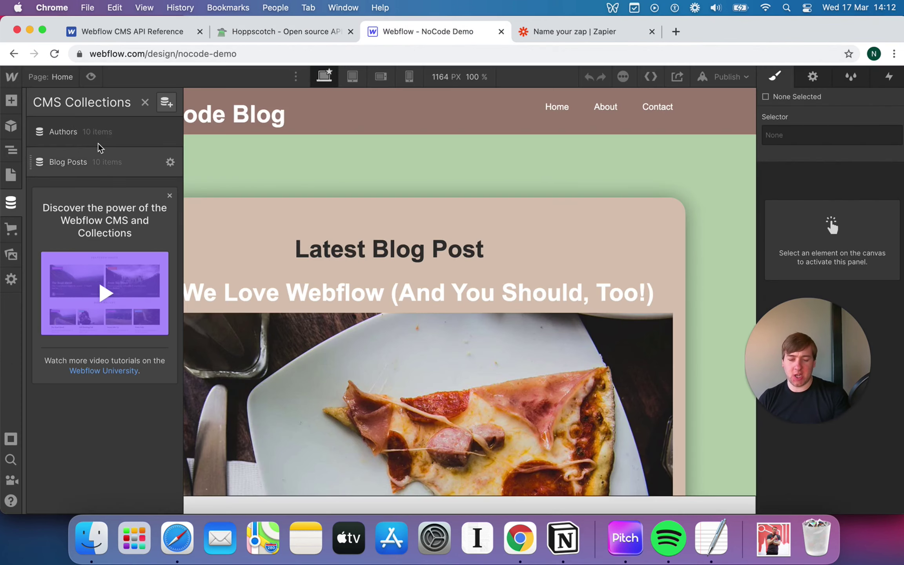
click(111, 135)
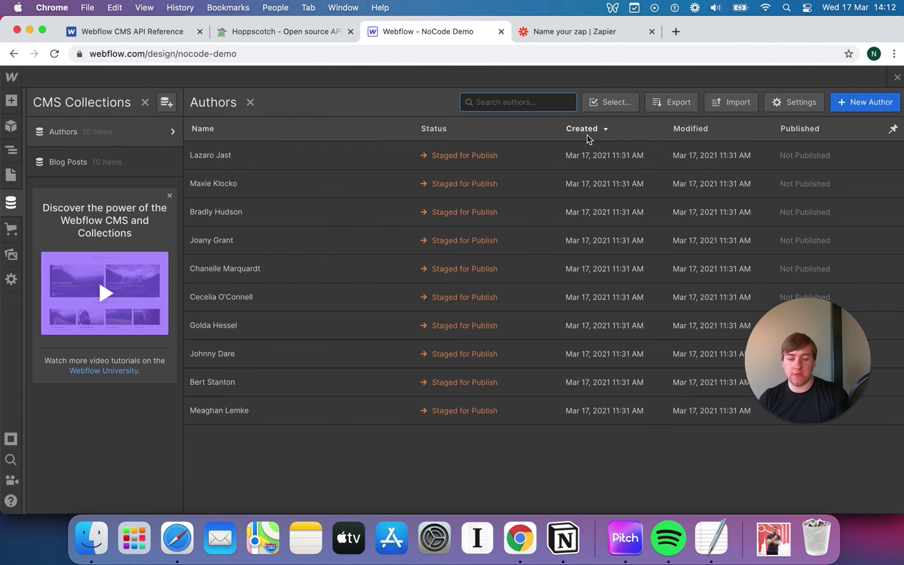
click(783, 106)
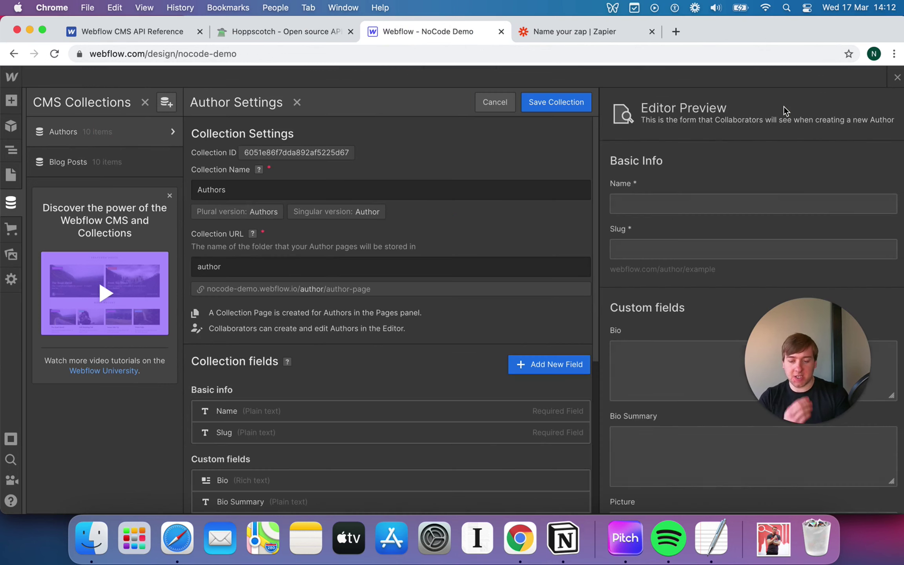
scroll(423, 314, down, 6)
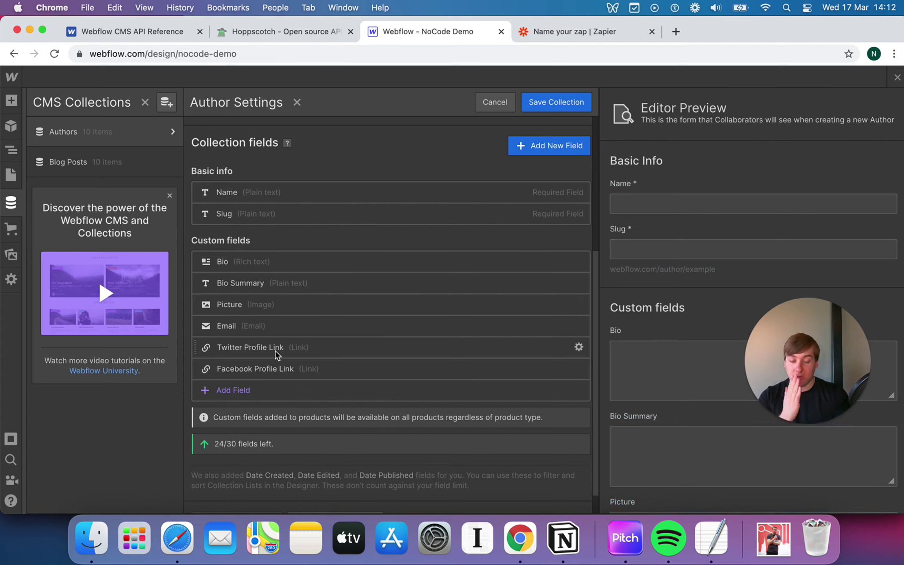
Inspect the Name field in the schema response: its PlainText type and required flag
click(290, 33)
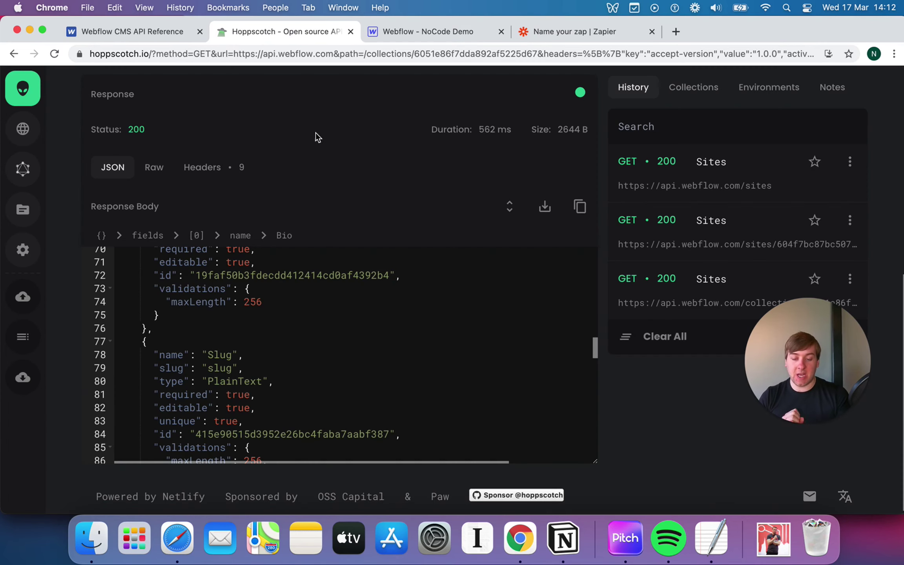
scroll(237, 390, down, 2)
scroll(237, 390, up, 8)
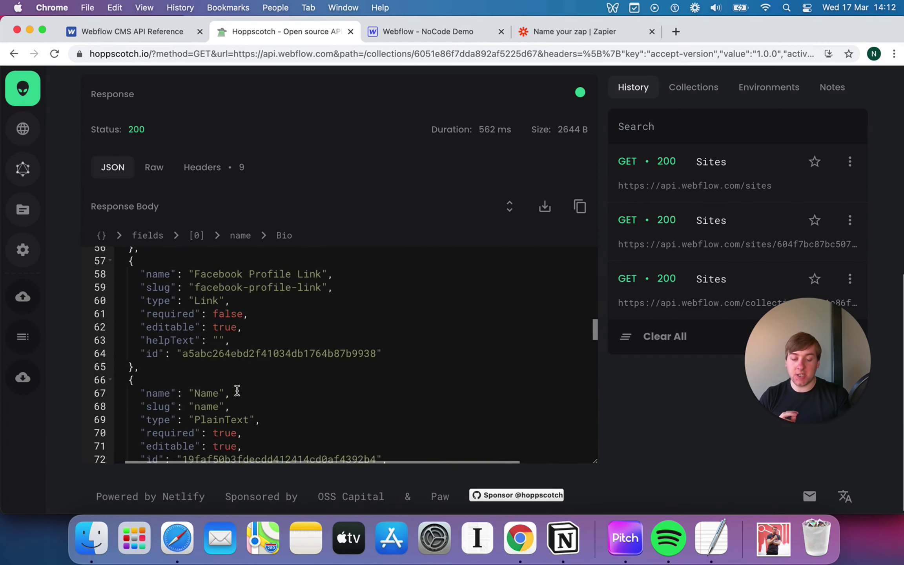
scroll(166, 428, down, 3)
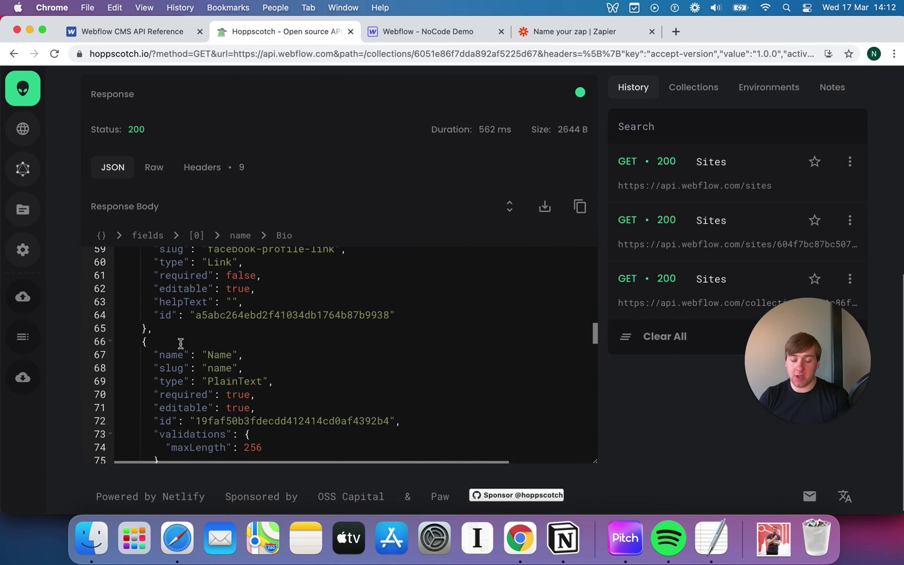
click(172, 355)
click(227, 353)
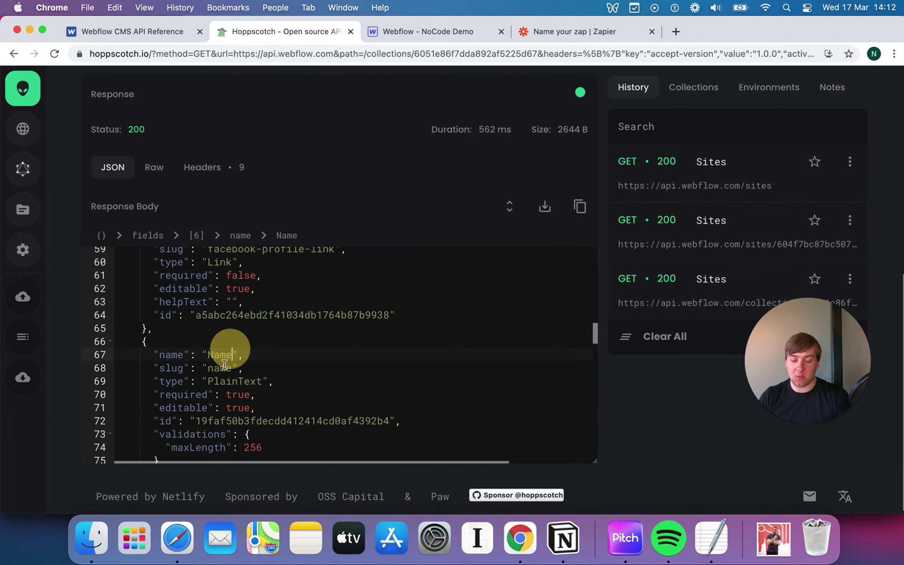
click(169, 381)
click(244, 381)
click(184, 394)
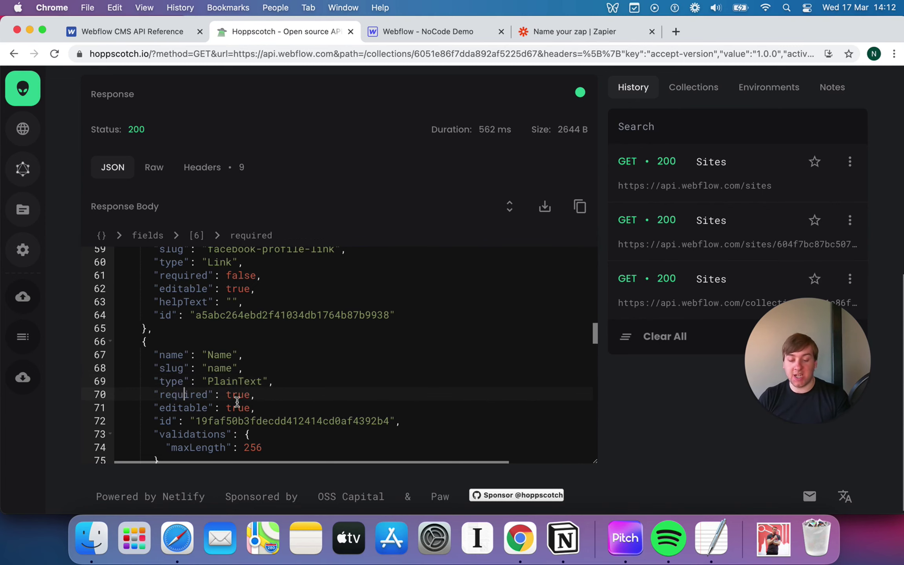
scroll(237, 399, up, 15)
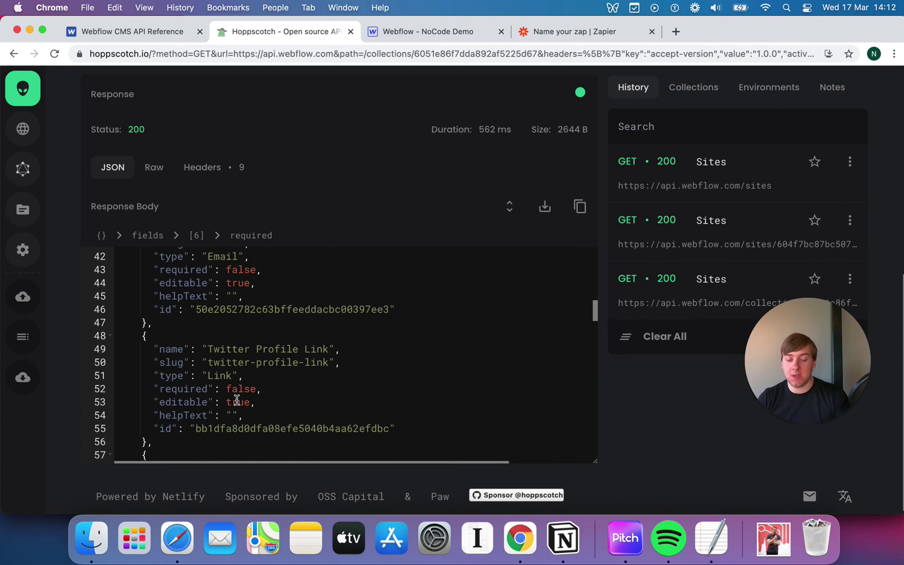
scroll(237, 400, up, 8)
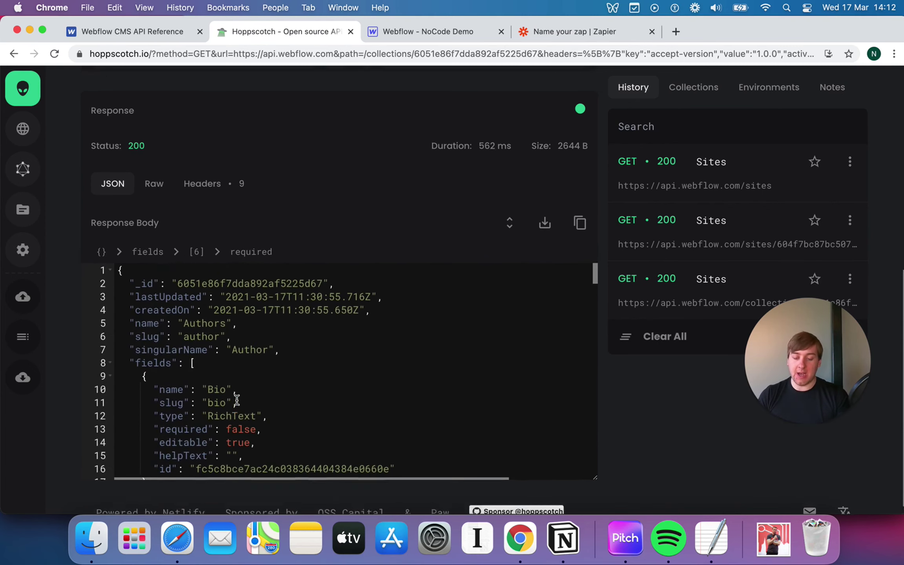
Review the remaining field definitions, checking whether Facebook Profile Link is required
scroll(340, 280, down, 3)
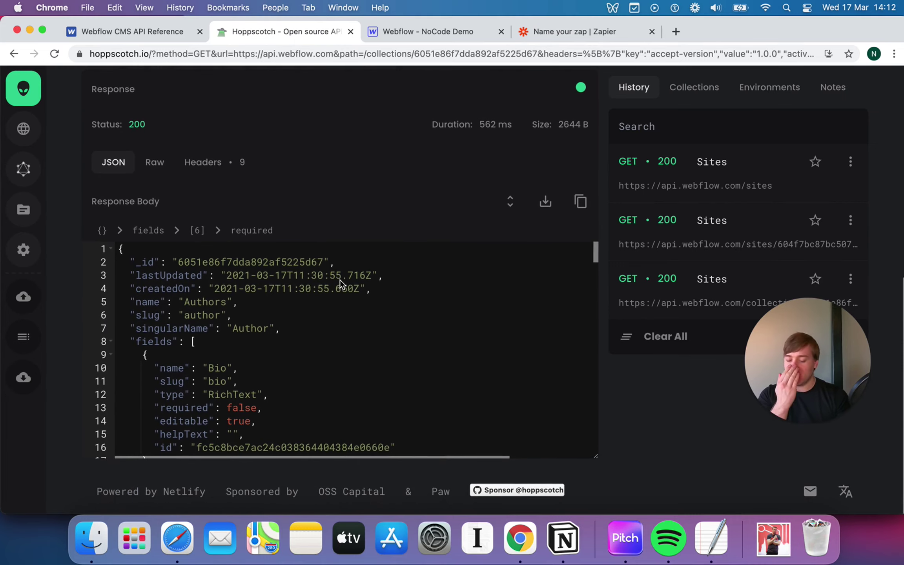
scroll(355, 350, down, 3)
scroll(355, 351, down, 6)
scroll(355, 349, up, 2)
scroll(355, 349, down, 3)
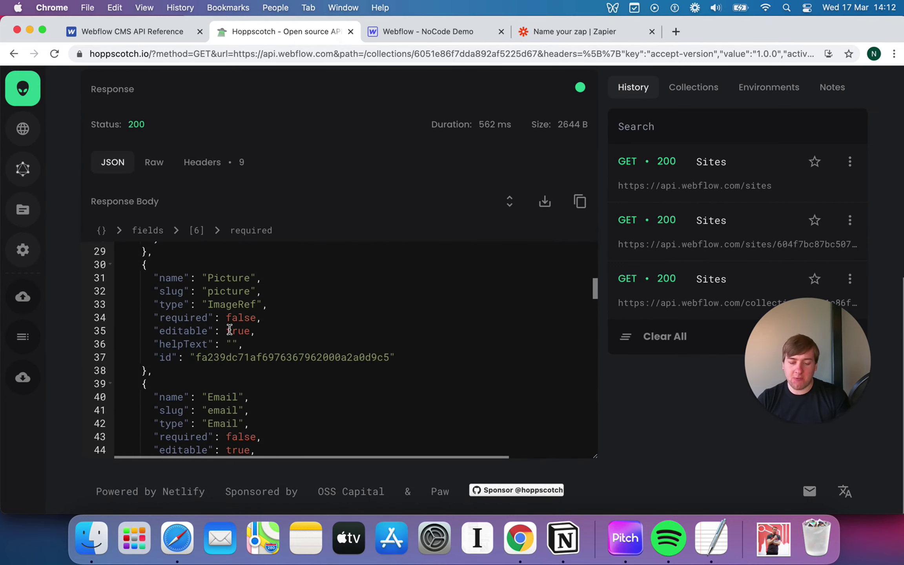
scroll(229, 328, down, 5)
scroll(230, 329, down, 4)
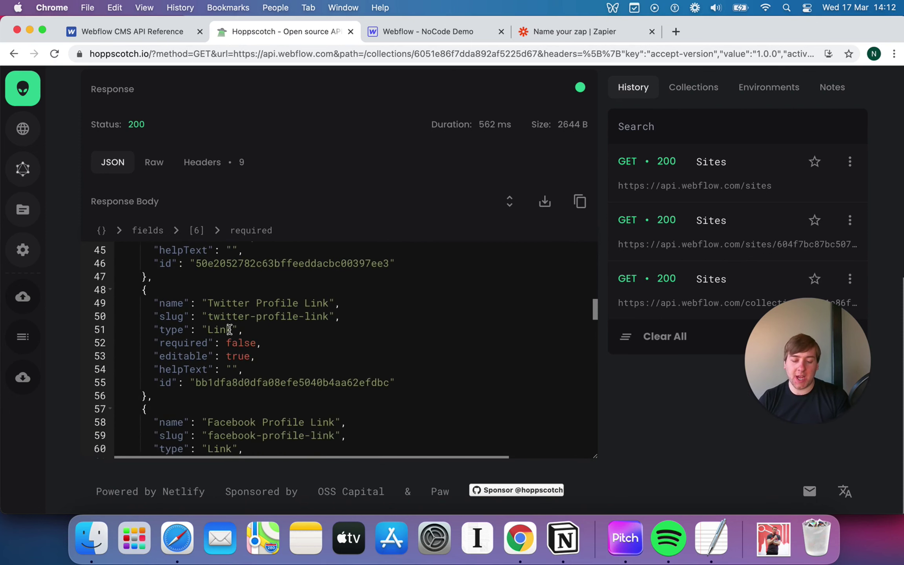
scroll(230, 329, down, 4)
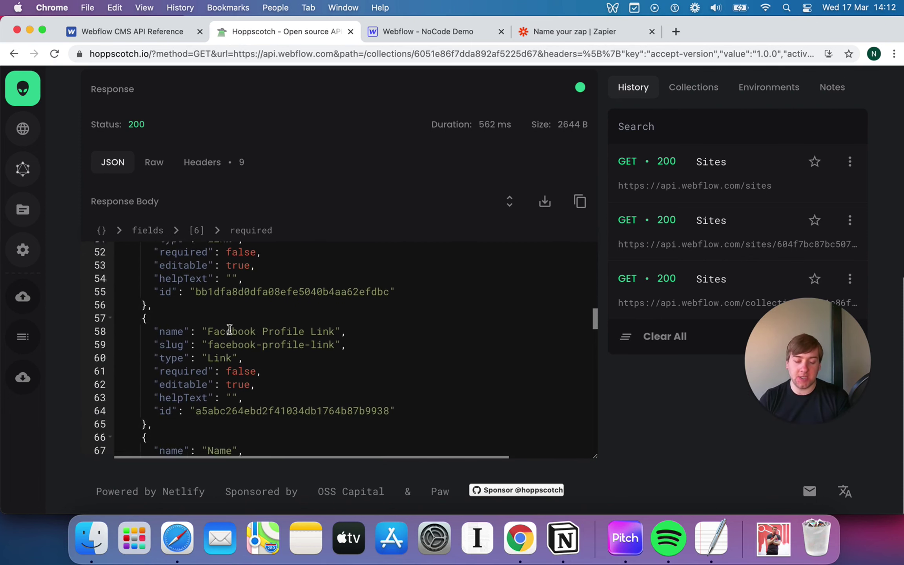
click(245, 323)
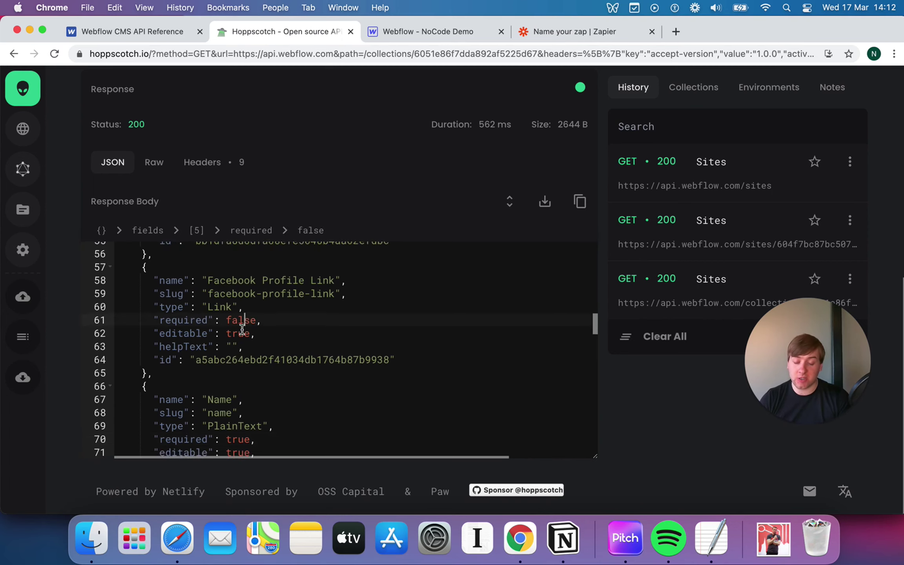
scroll(242, 329, down, 5)
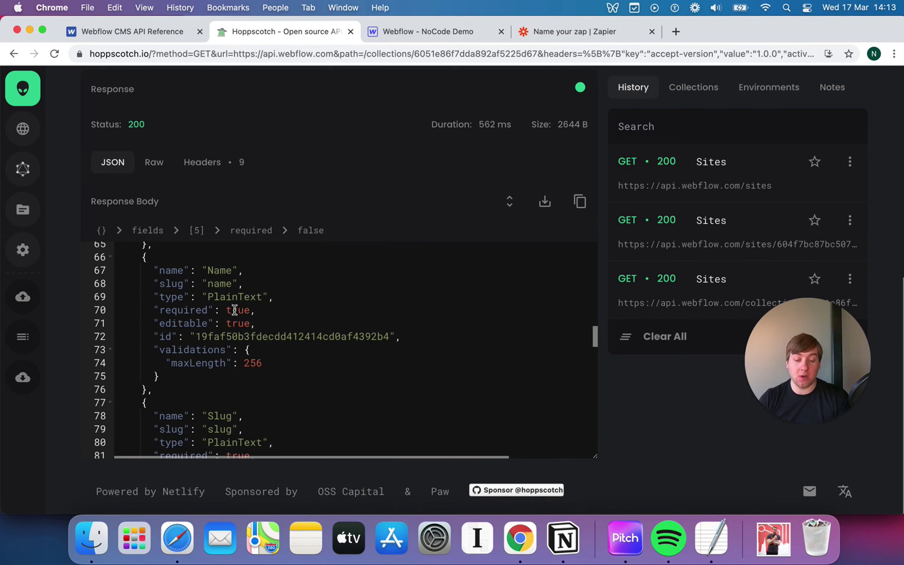
scroll(248, 310, down, 5)
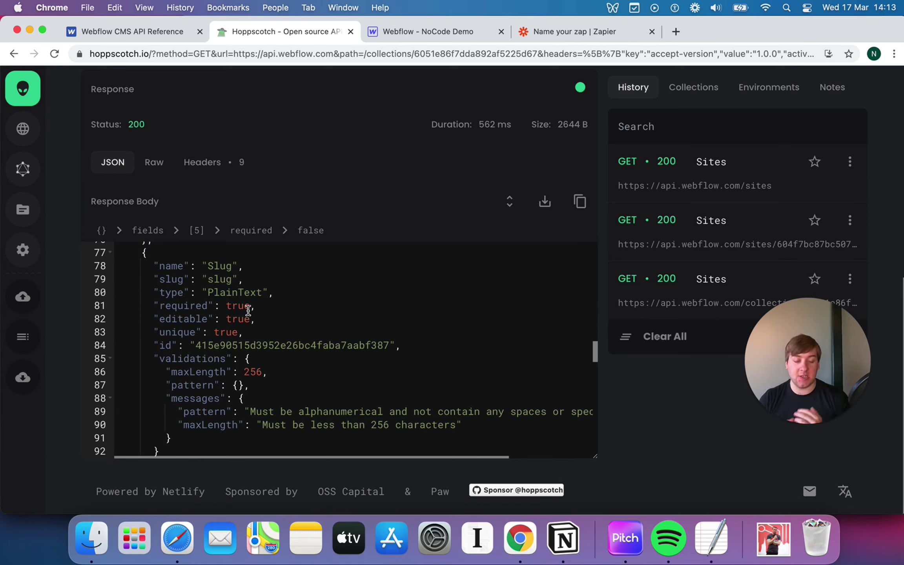
scroll(249, 310, up, 20)
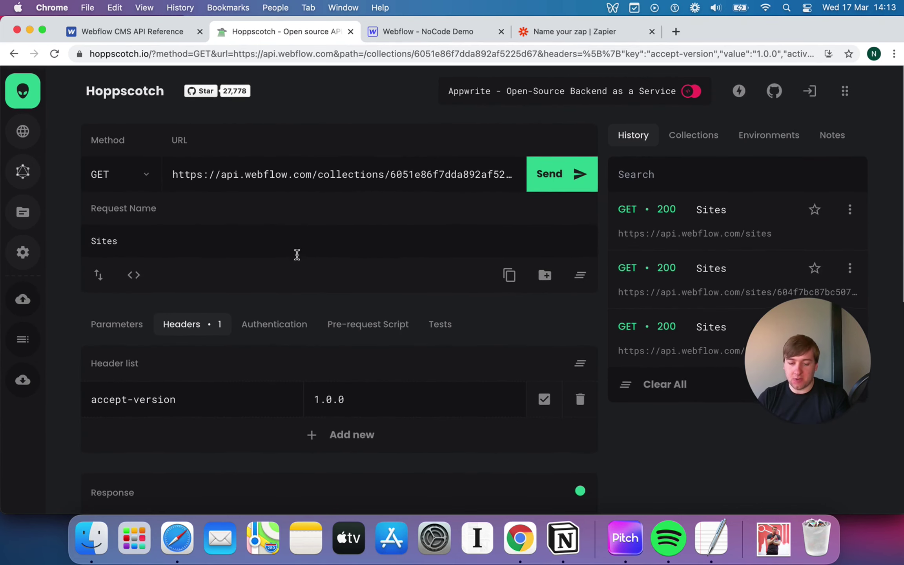
Append /items after the collection ID in the request URL and send the GET request
click(394, 177)
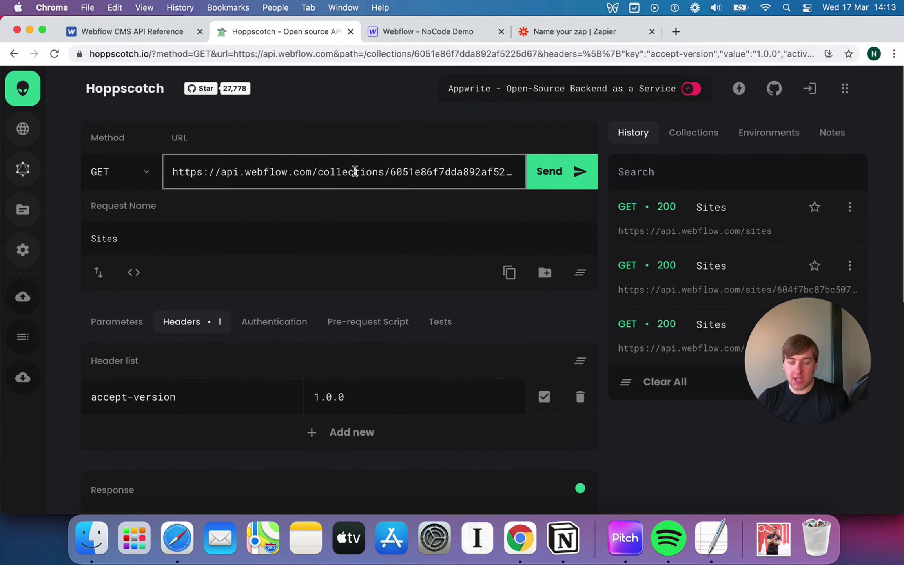
click(375, 172)
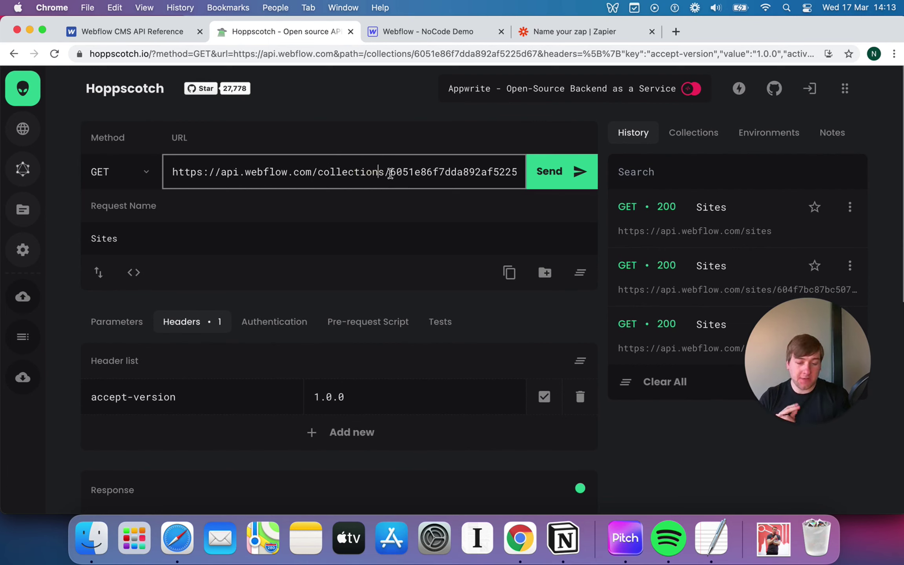
click(389, 172)
drag(389, 172, 463, 172)
drag(391, 172, 575, 174)
click(474, 174)
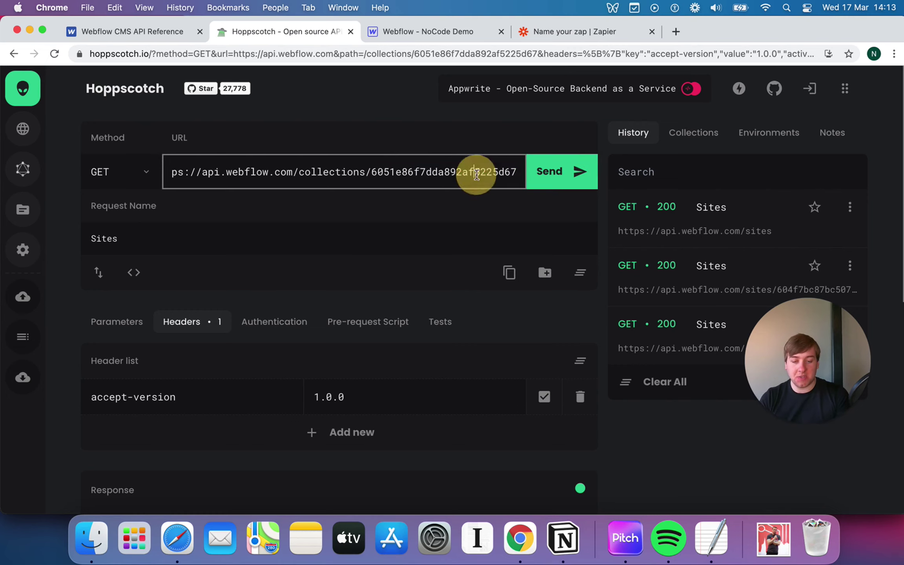
click(514, 172)
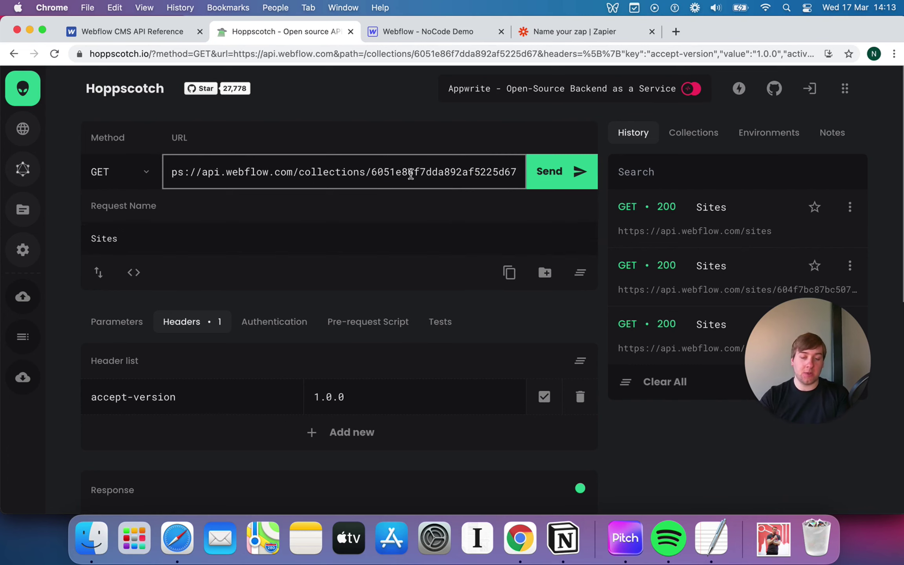
text(/i)
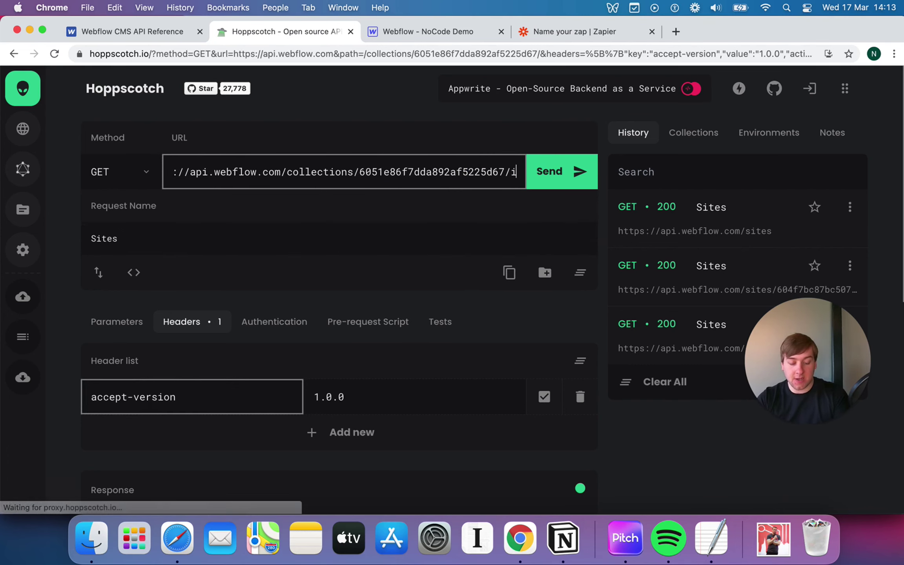
text(tems)
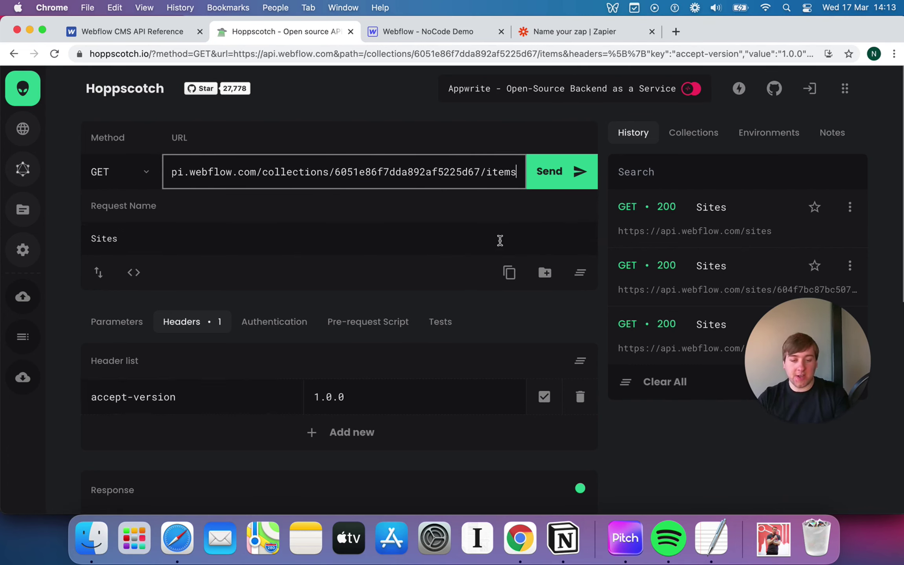
click(561, 181)
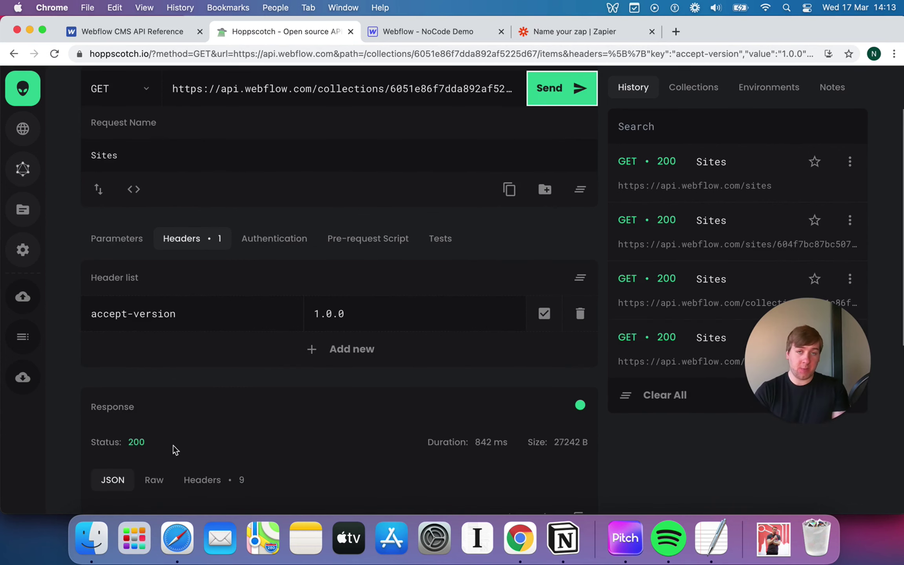
Review each author item's name, slug, _archived and _draft values, then return to Webflow Designer
scroll(176, 457, down, 15)
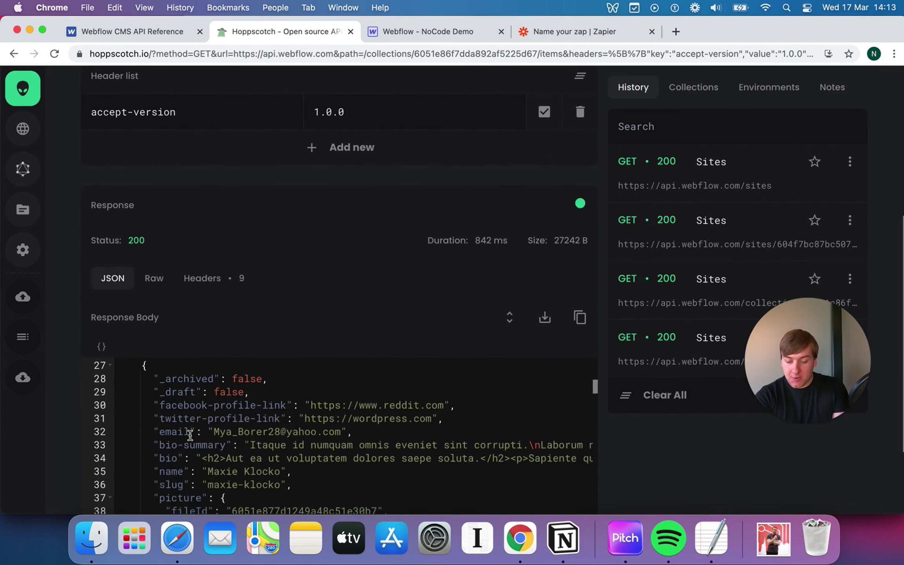
scroll(189, 435, down, 5)
scroll(234, 389, up, 10)
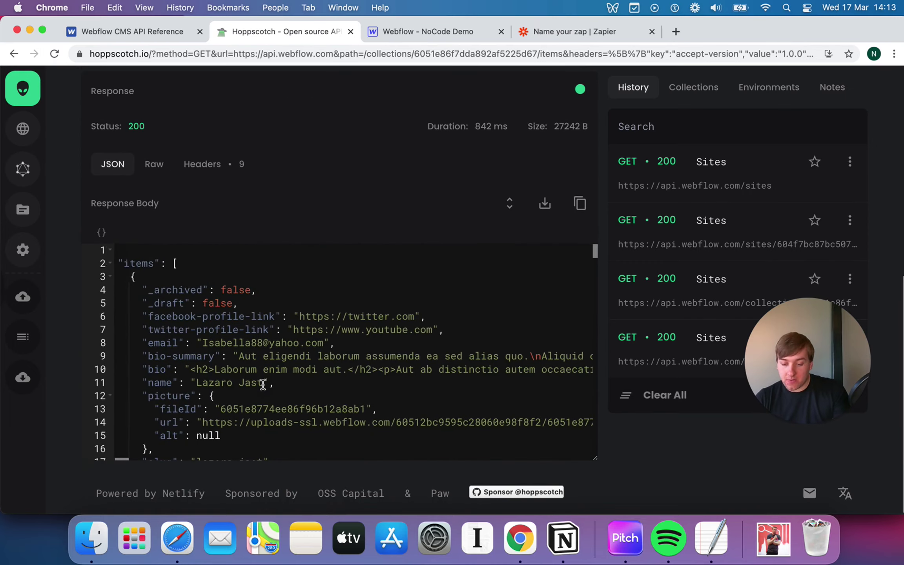
scroll(259, 381, down, 5)
scroll(255, 373, up, 2)
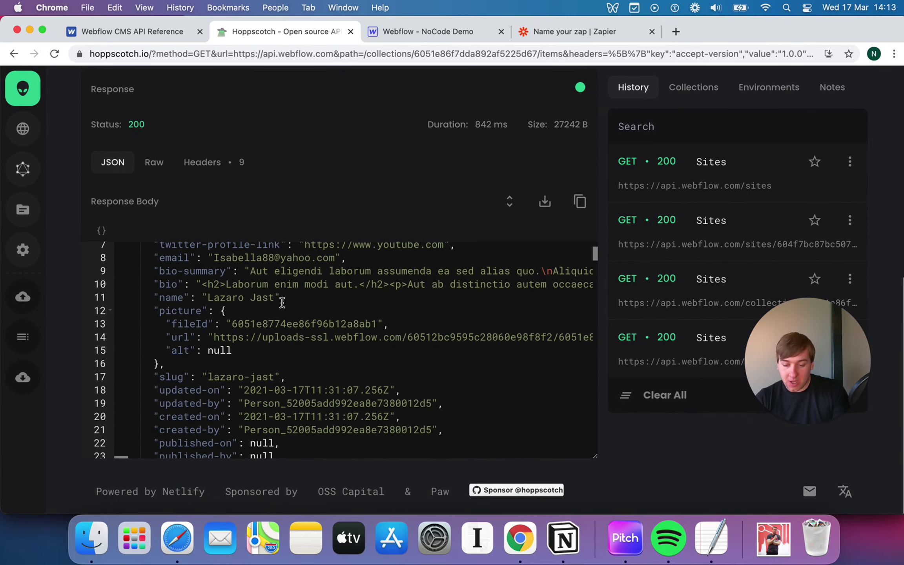
scroll(283, 302, down, 10)
scroll(271, 312, up, 4)
scroll(272, 314, down, 4)
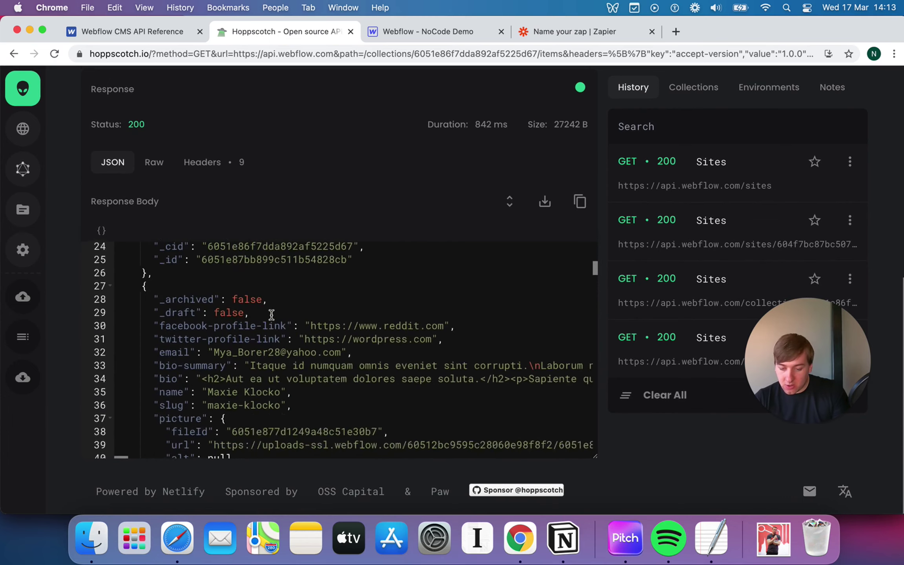
scroll(271, 314, down, 3)
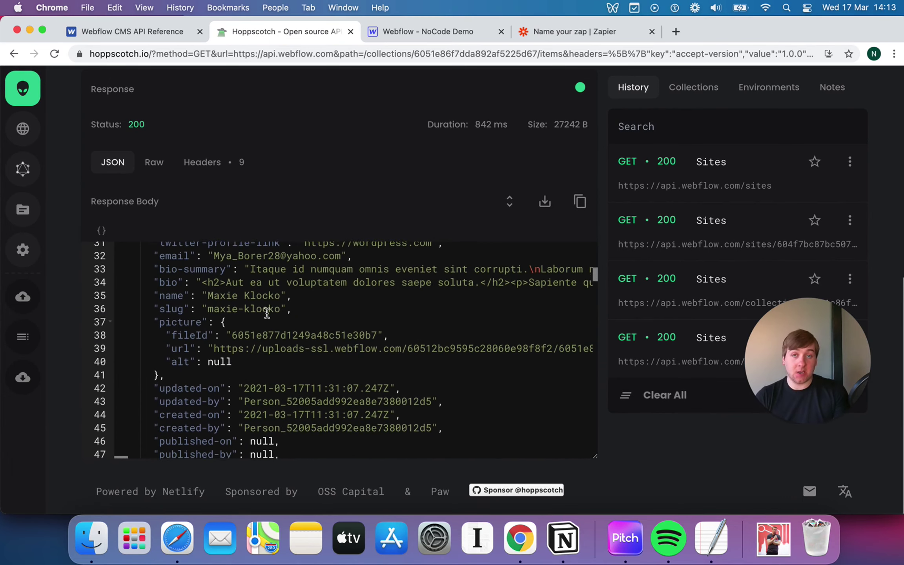
scroll(267, 313, down, 9)
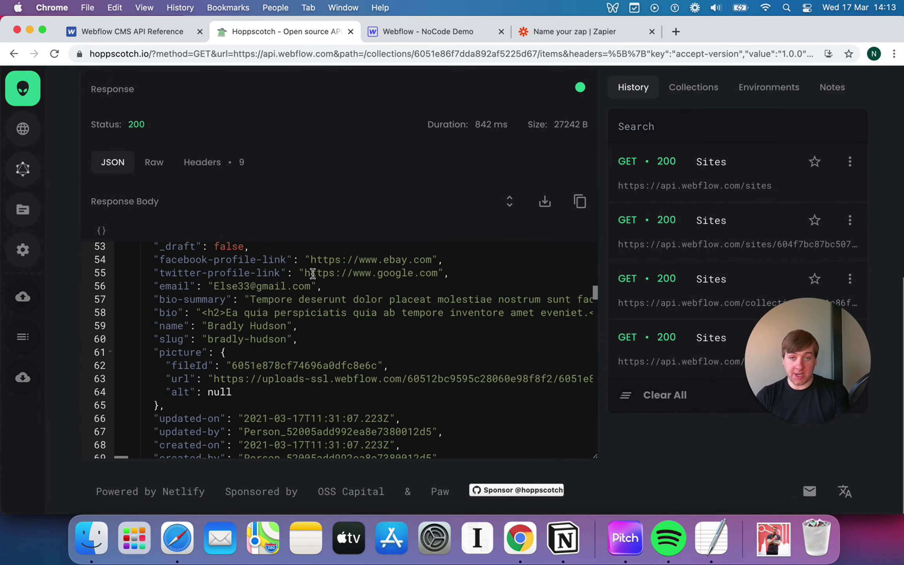
scroll(313, 273, down, 1)
click(433, 31)
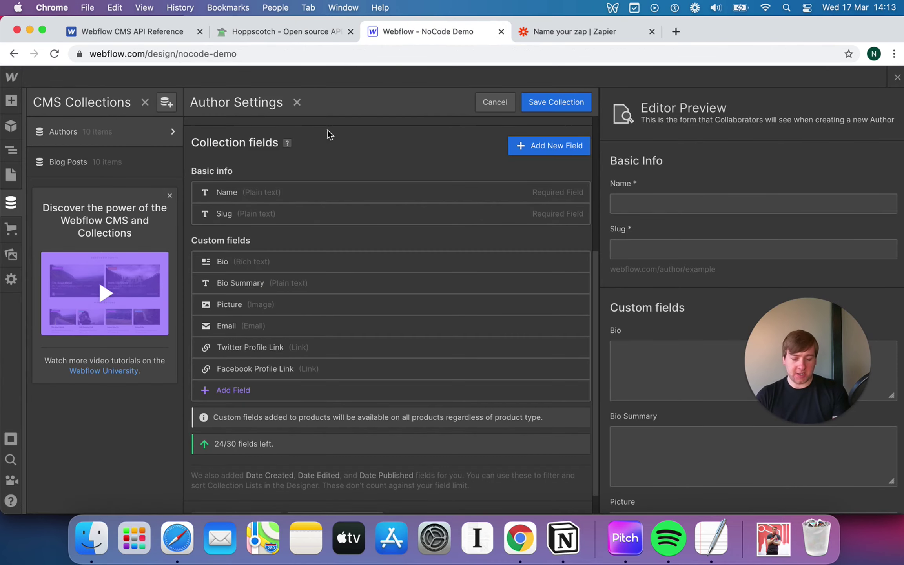
Cancel Author Settings to see the 10 Authors items, then return to Hoppscotch
click(495, 102)
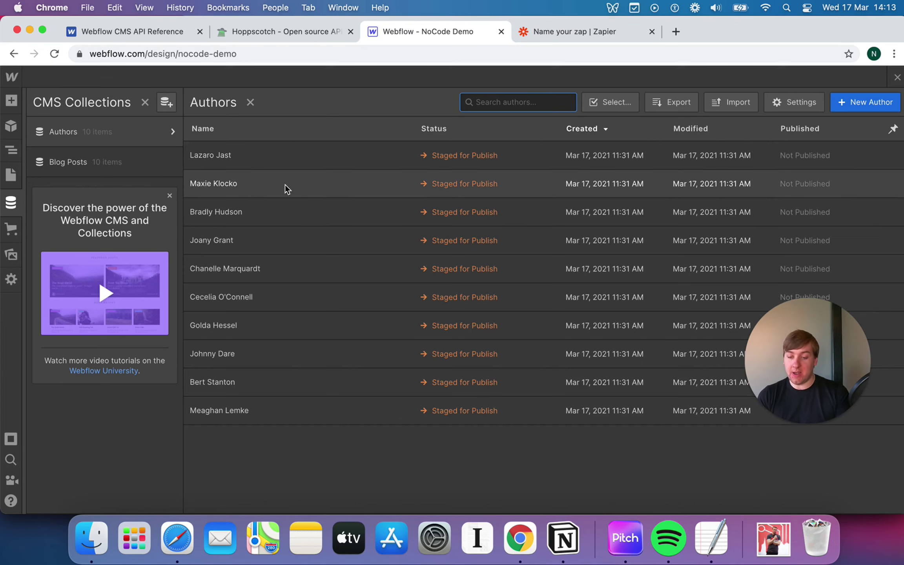
click(259, 33)
Bring the /items request URL into view, then select the browser's full page address
scroll(353, 243, up, 15)
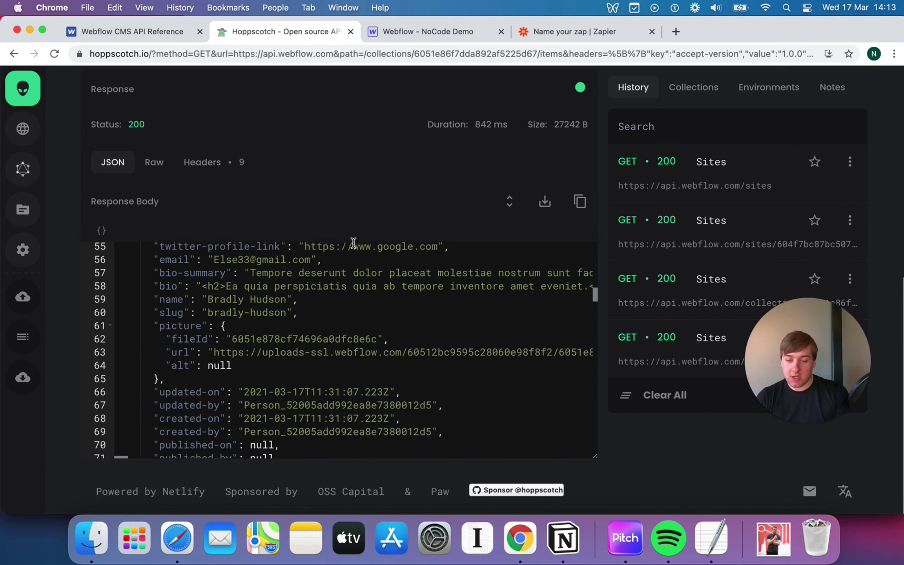
scroll(353, 243, up, 10)
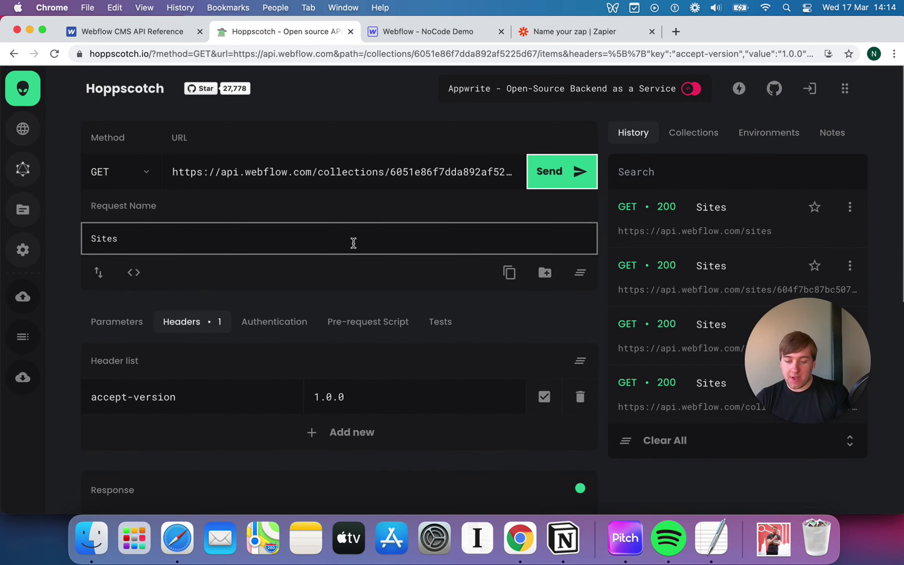
click(395, 174)
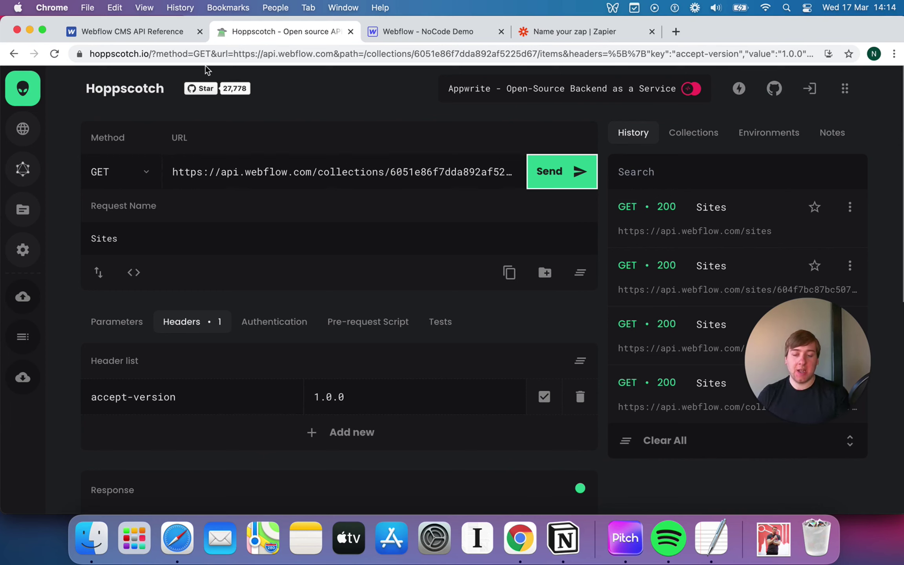
click(199, 54)
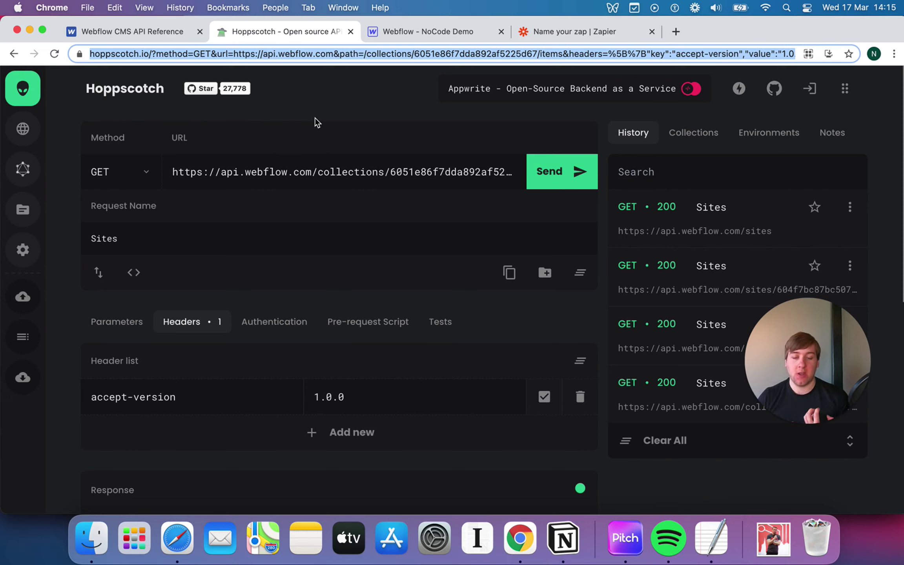
Reveal the full /items request URL in Hoppscotch
click(348, 172)
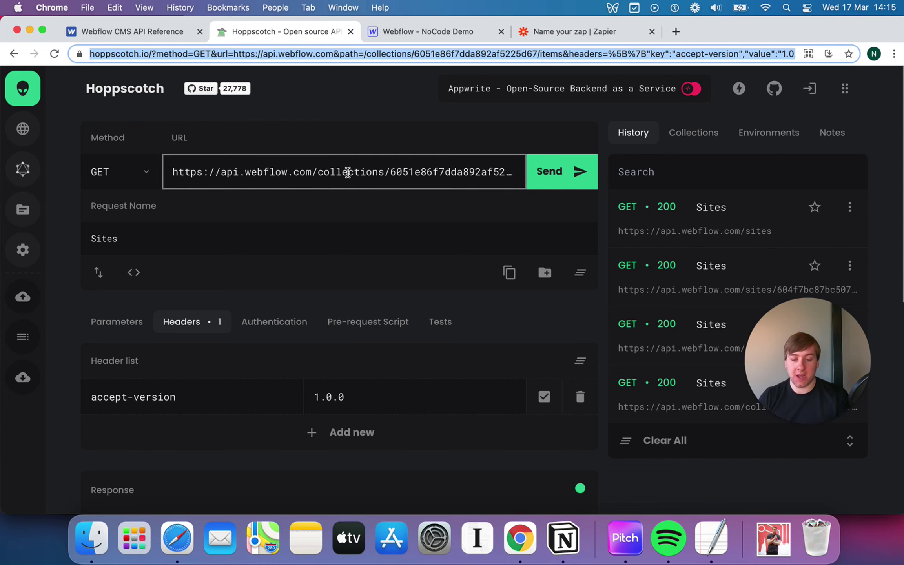
click(348, 172)
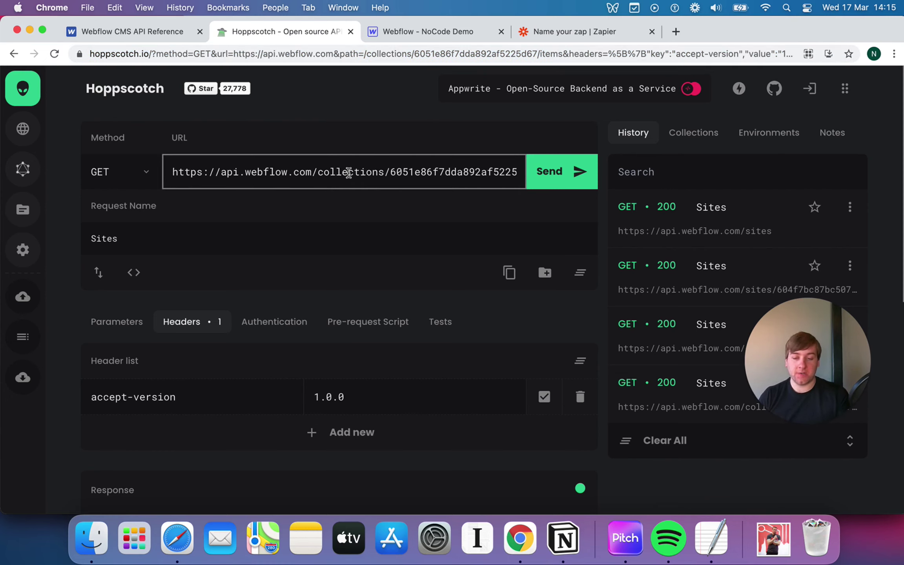
scroll(337, 242, down, 2)
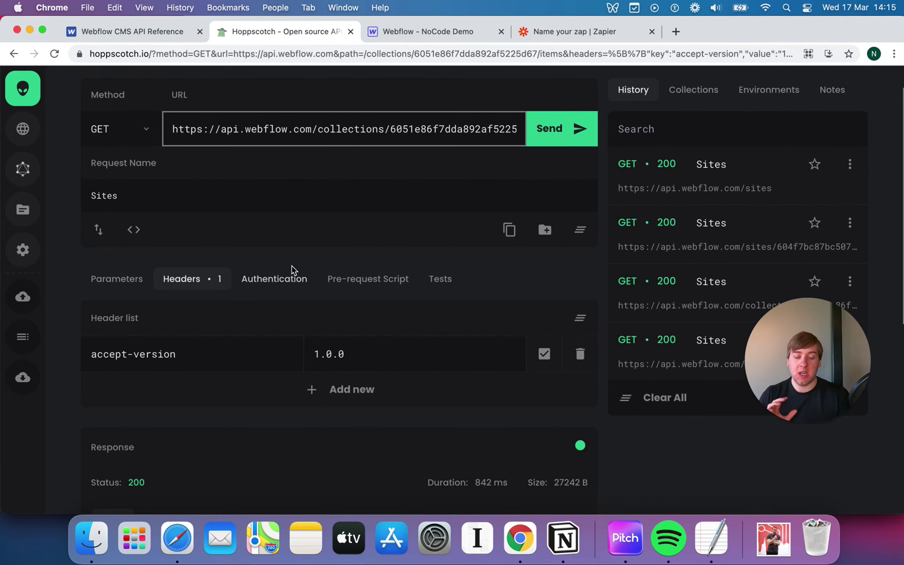
scroll(295, 263, up, 2)
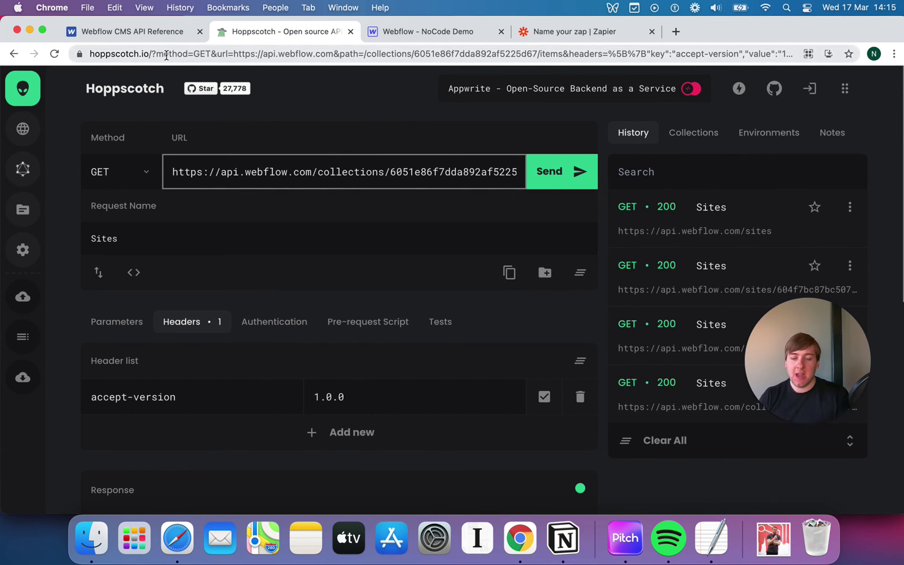
Show the browser's page address with its parameters, pointing out the method parameter
click(154, 51)
click(154, 52)
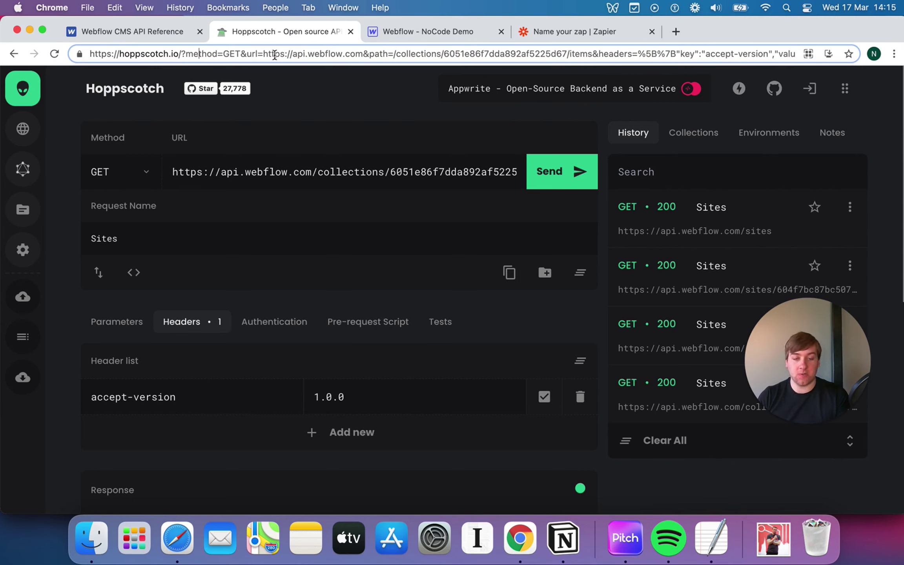
click(222, 54)
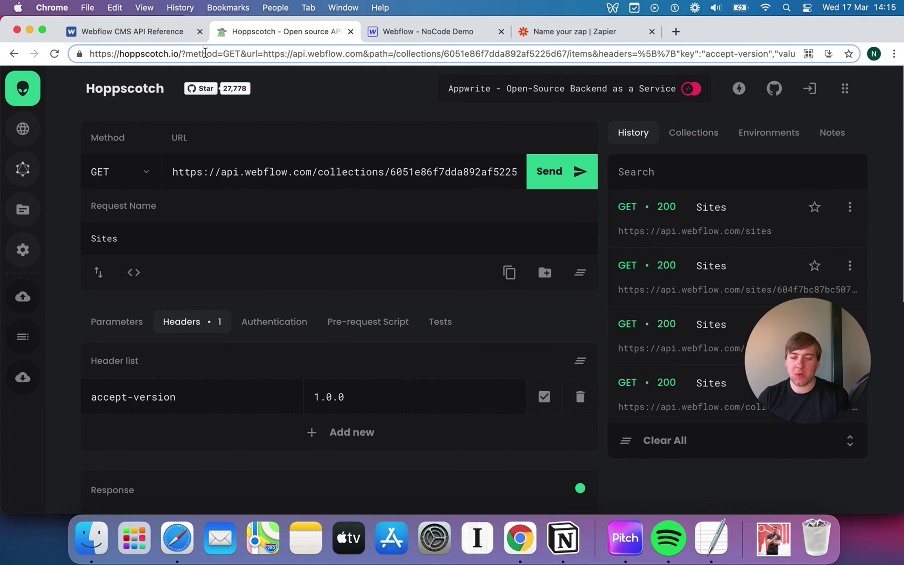
click(204, 52)
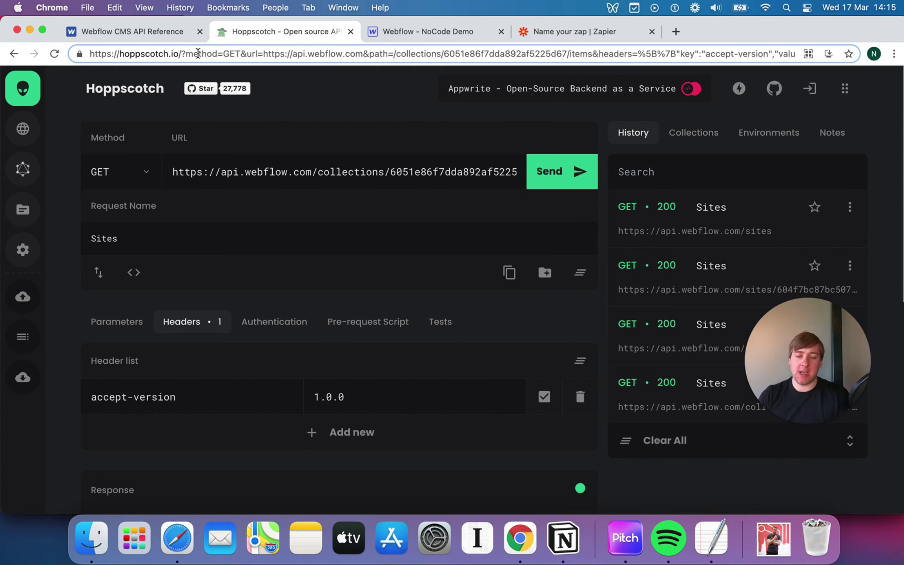
click(188, 54)
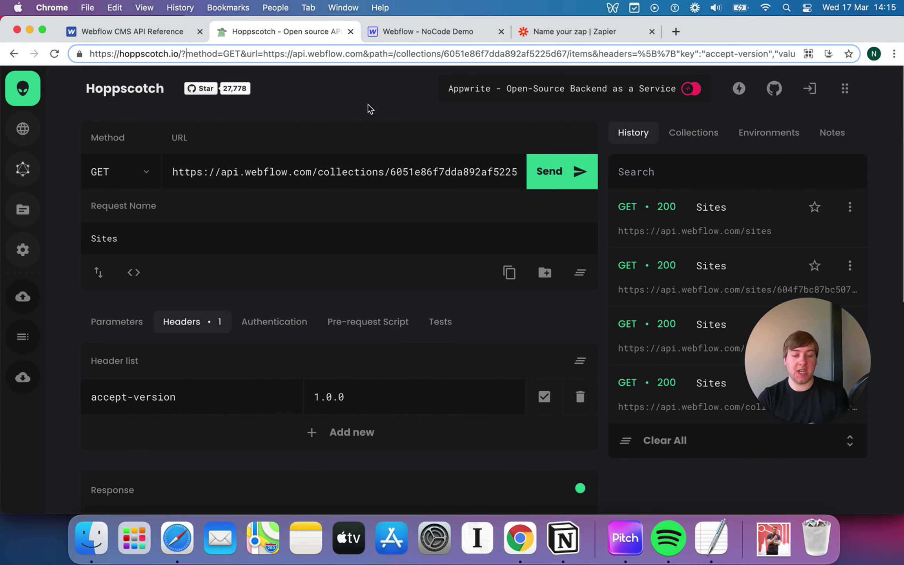
scroll(368, 108, down, 1)
scroll(368, 104, down, 2)
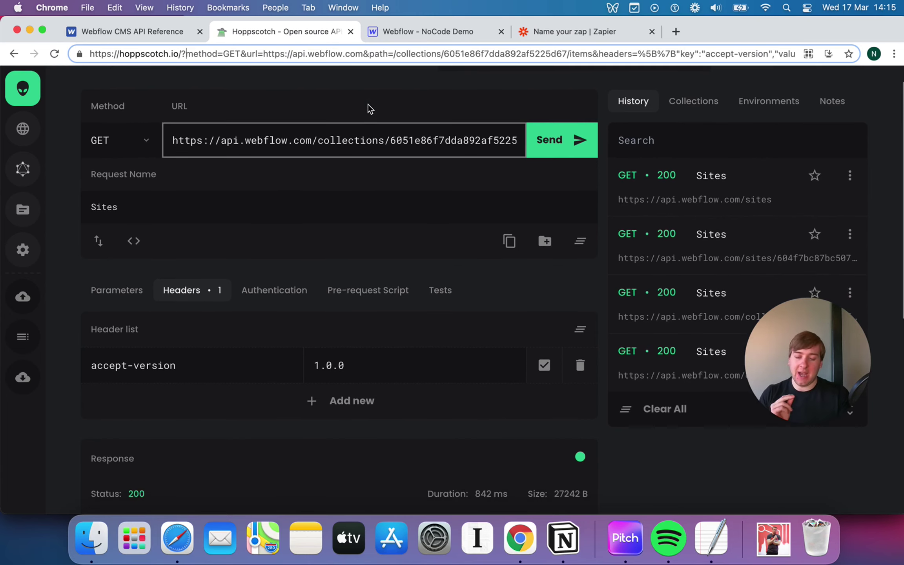
scroll(364, 105, up, 2)
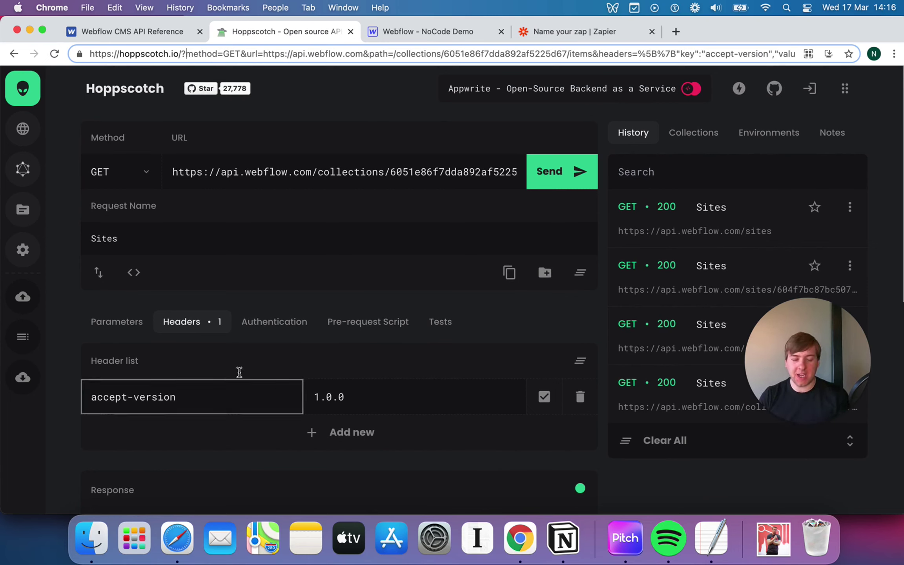
click(115, 321)
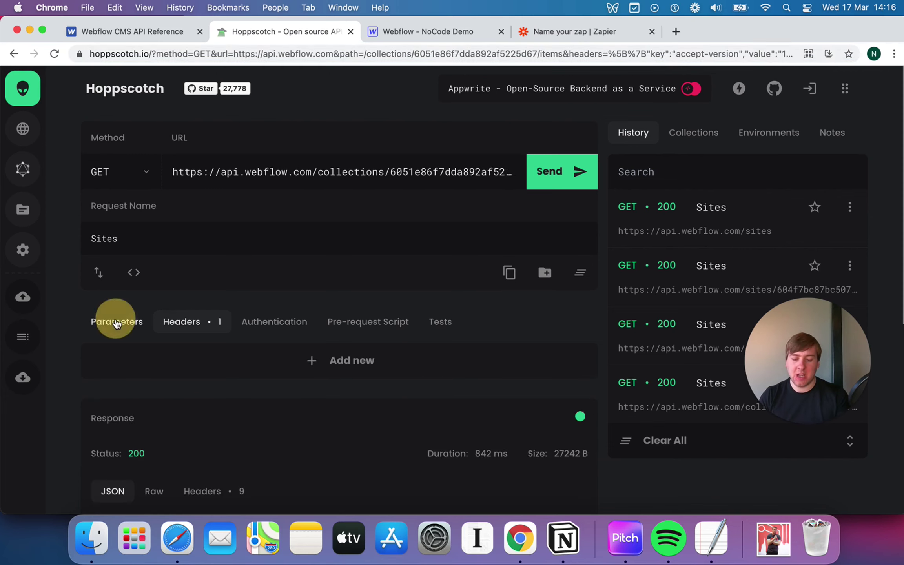
click(327, 368)
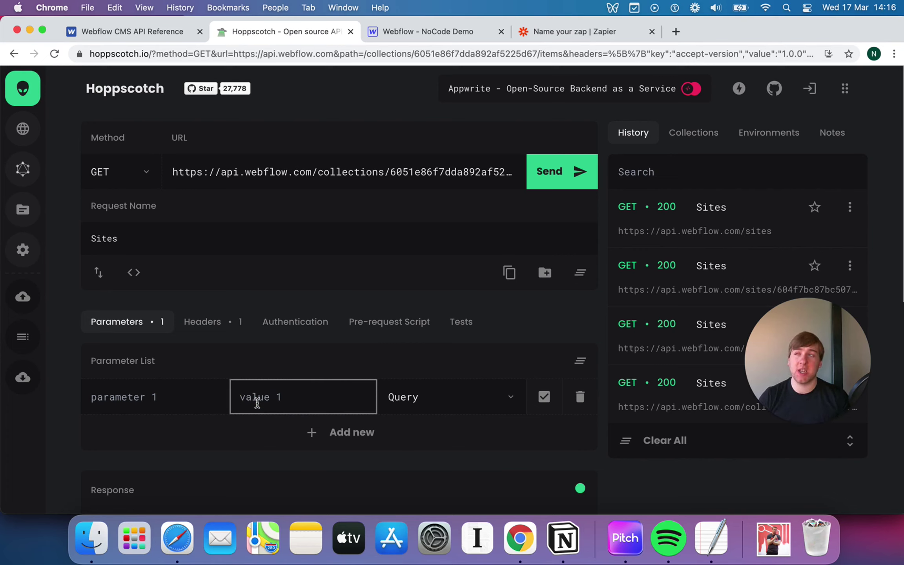
click(190, 389)
text(limit)
key(Tab)
text(100)
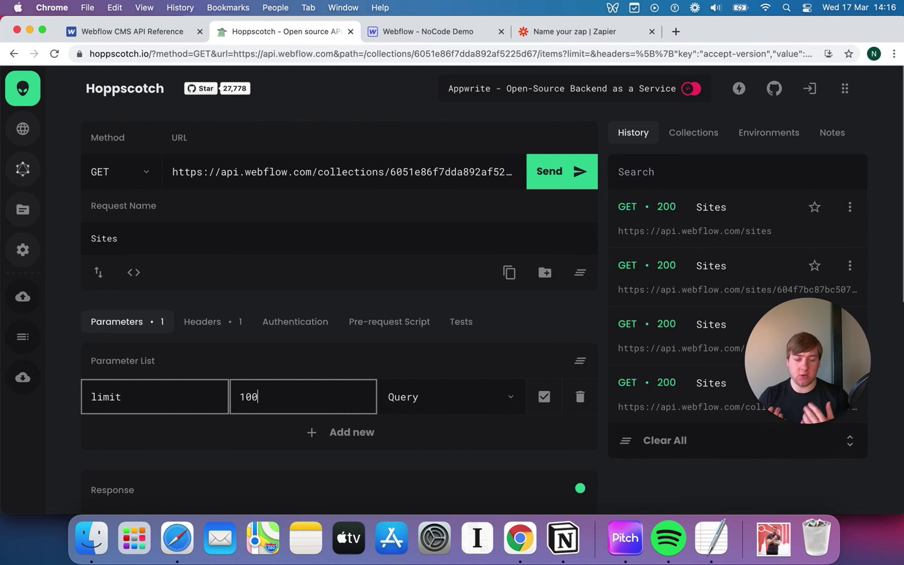
key(BackSpace)
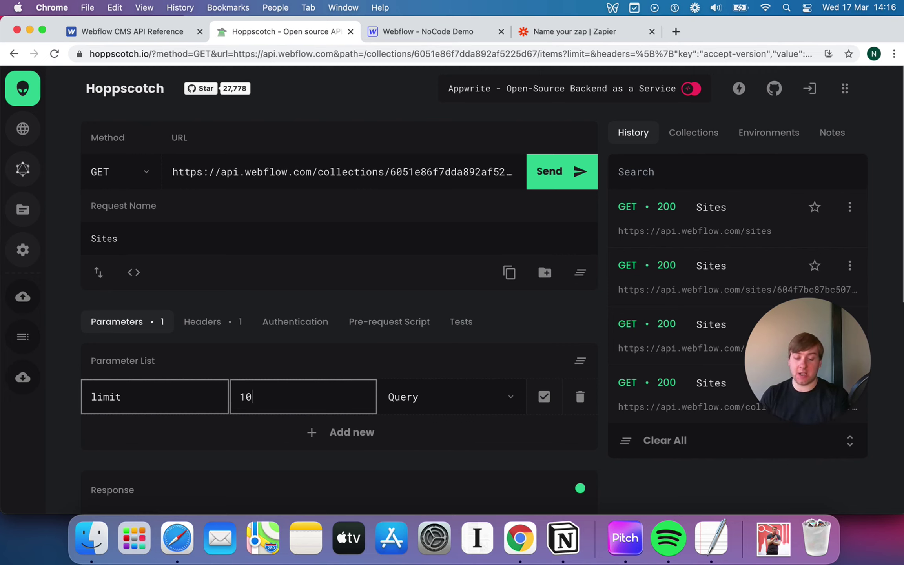
key(BackSpace)
key(BackSpace)
text(20)
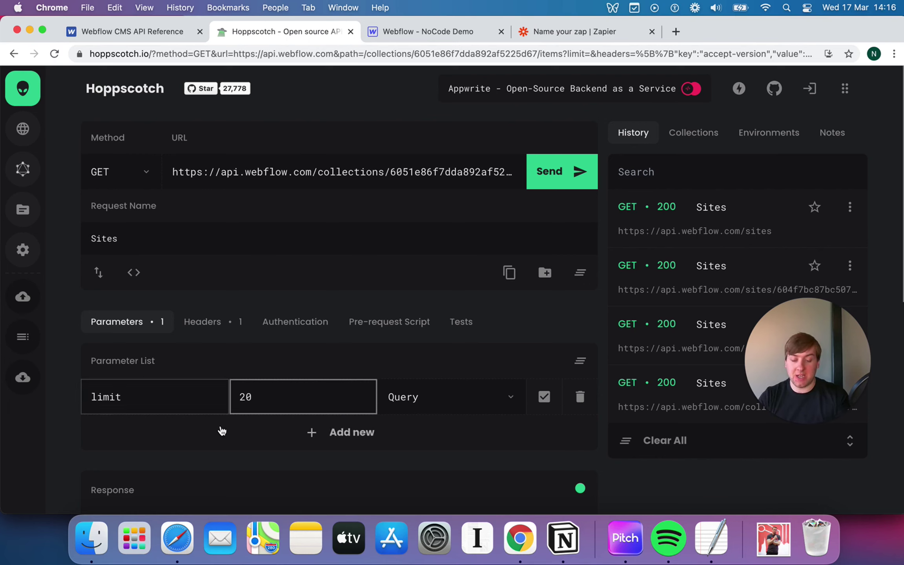
click(580, 397)
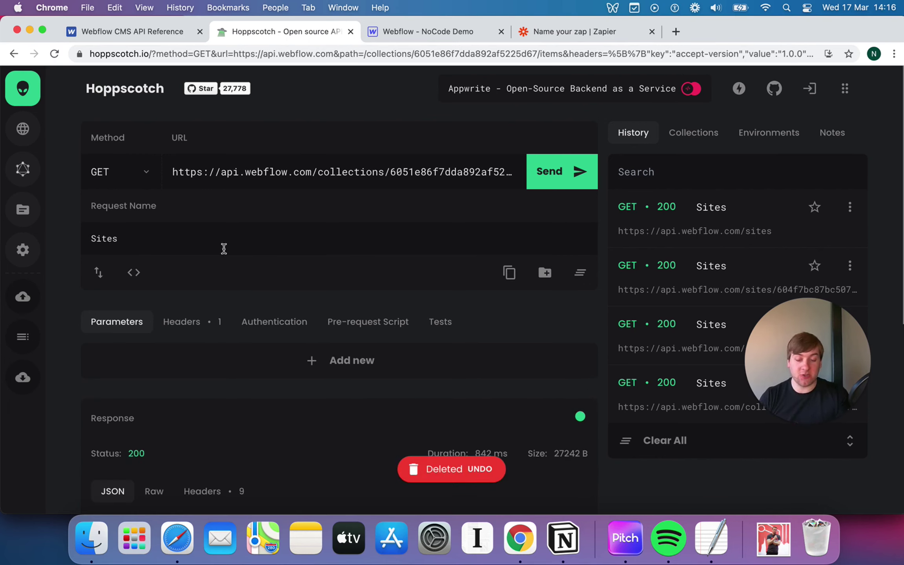
Change the items request method from GET to POST and review its Headers and Authentication
click(142, 174)
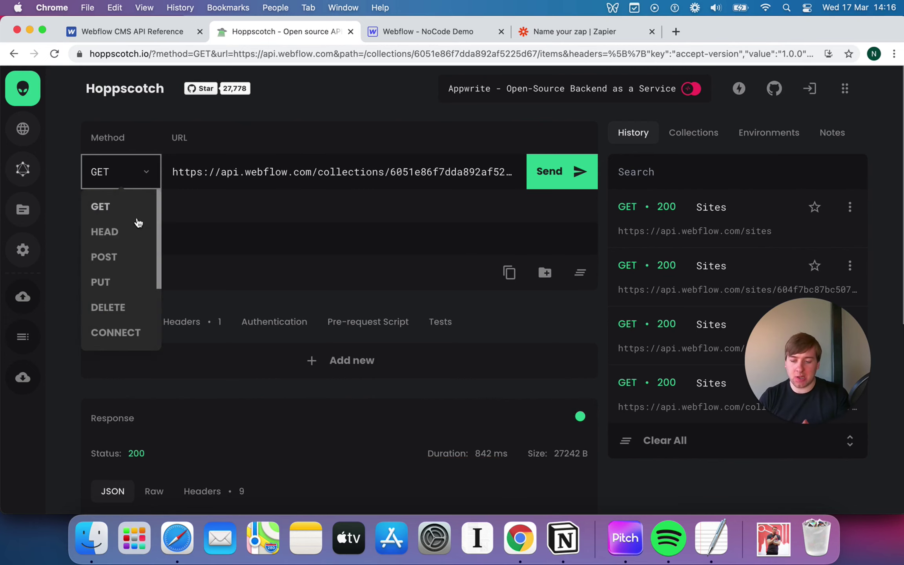
click(123, 257)
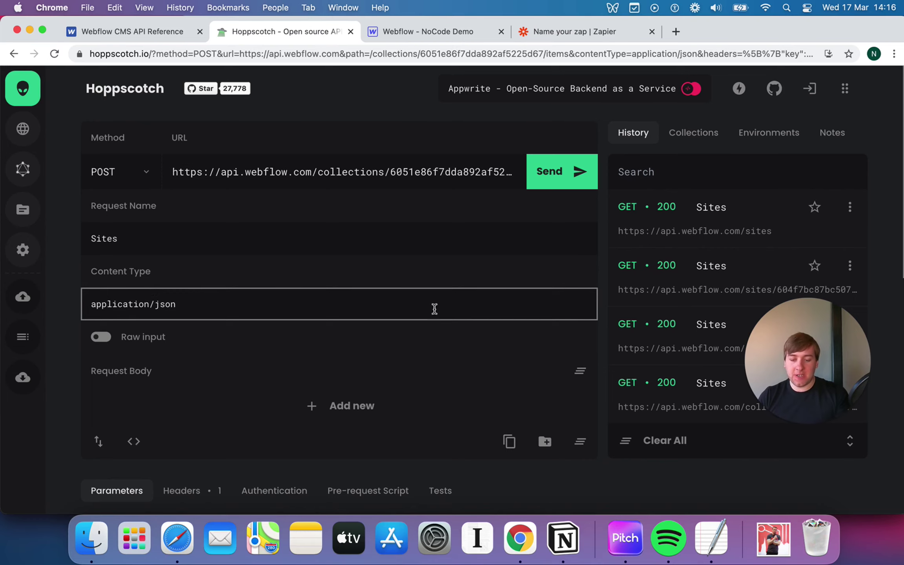
scroll(434, 308, down, 3)
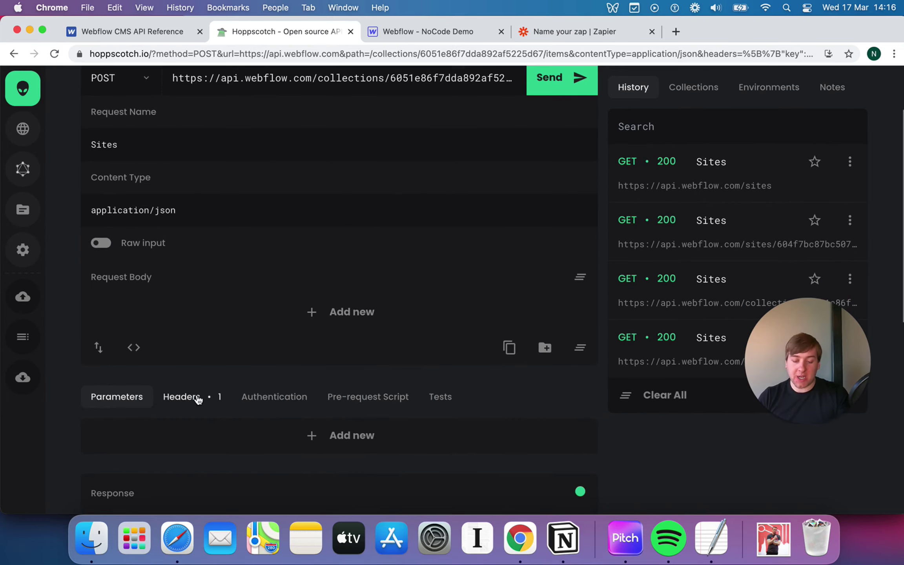
click(198, 399)
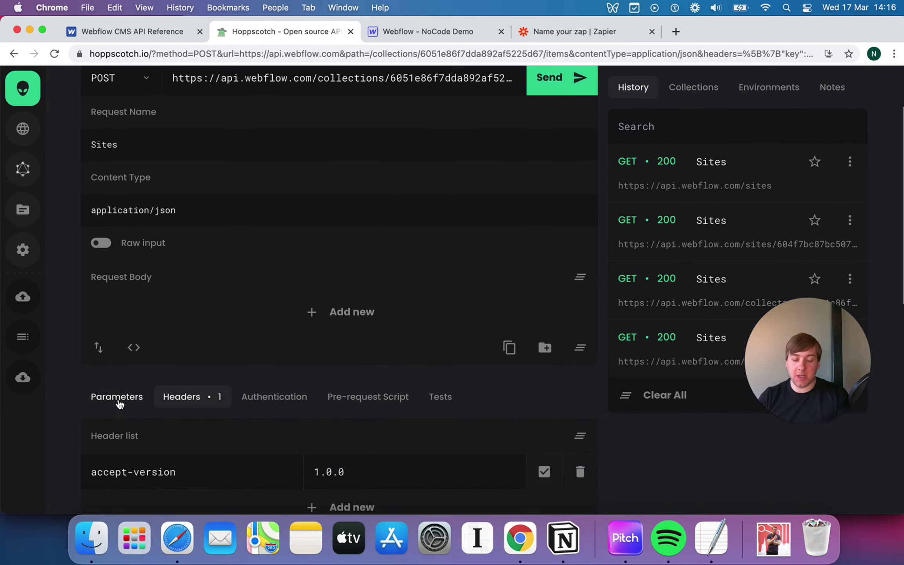
click(265, 400)
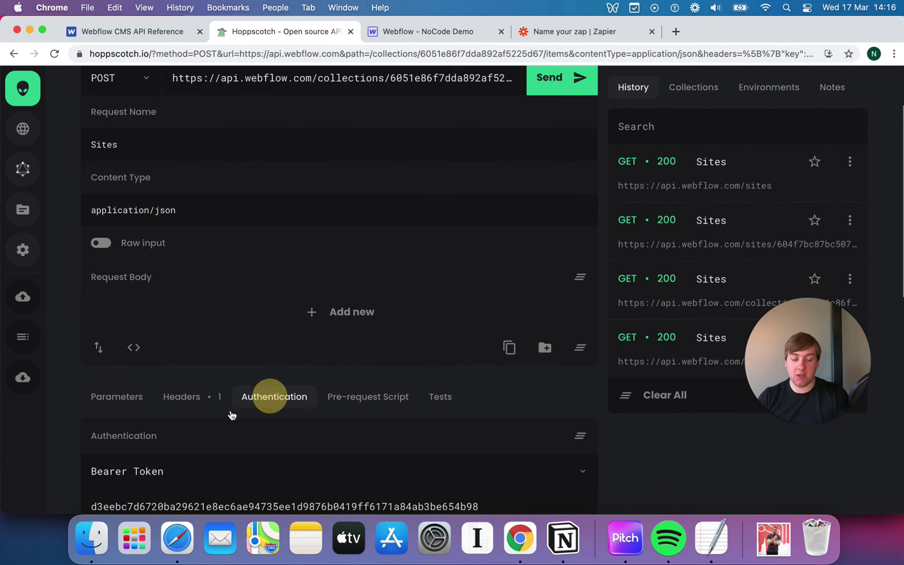
scroll(227, 445, down, 1)
scroll(228, 446, up, 3)
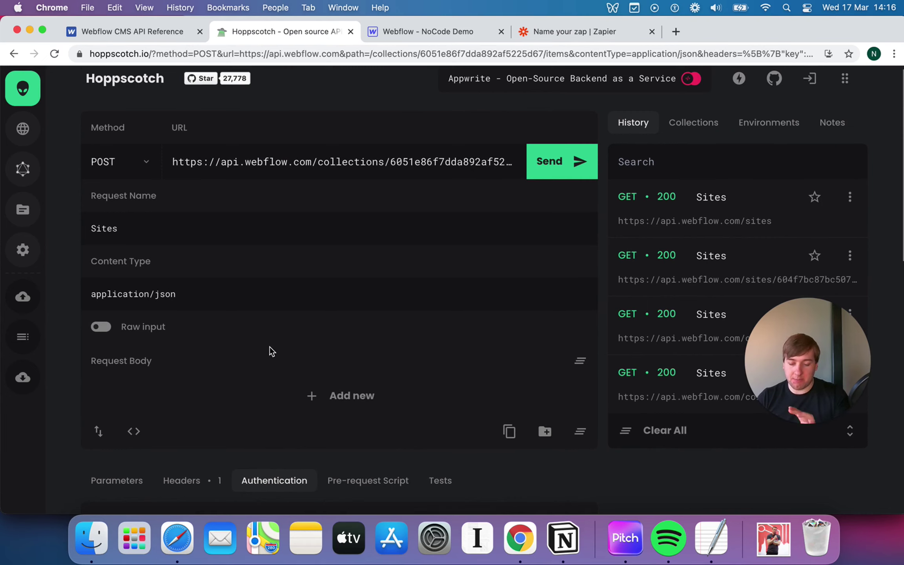
Add an empty key–value row to the request body and select its key and value fields
click(372, 404)
scroll(377, 368, down, 1)
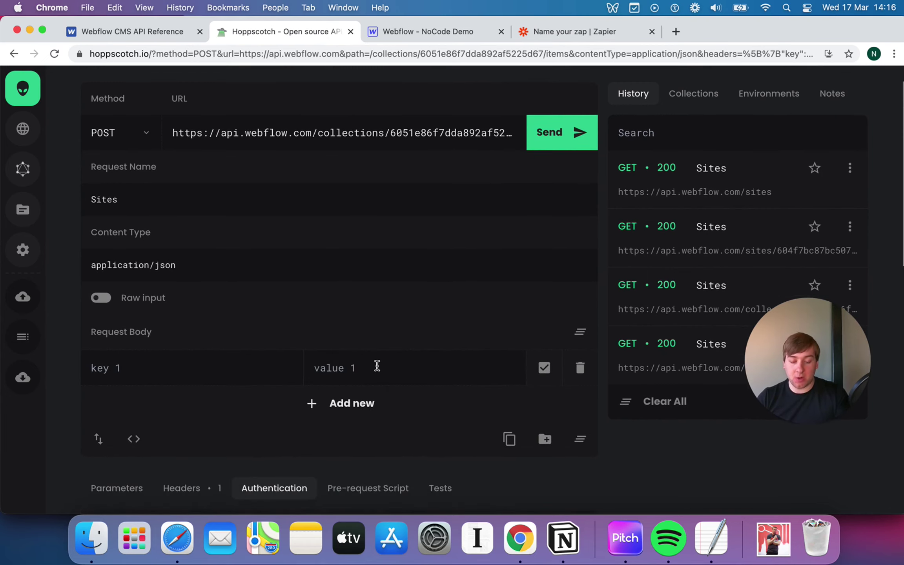
click(377, 366)
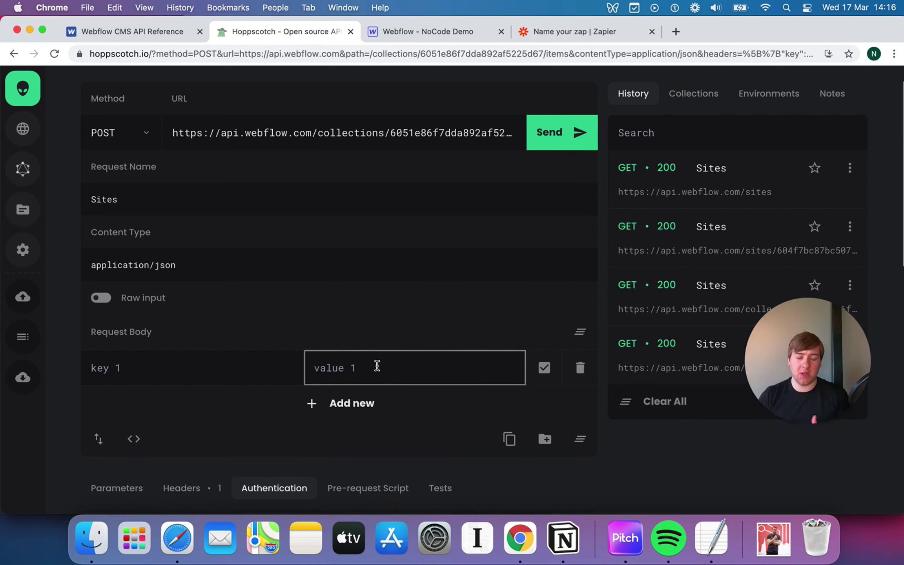
click(260, 368)
click(394, 363)
click(295, 360)
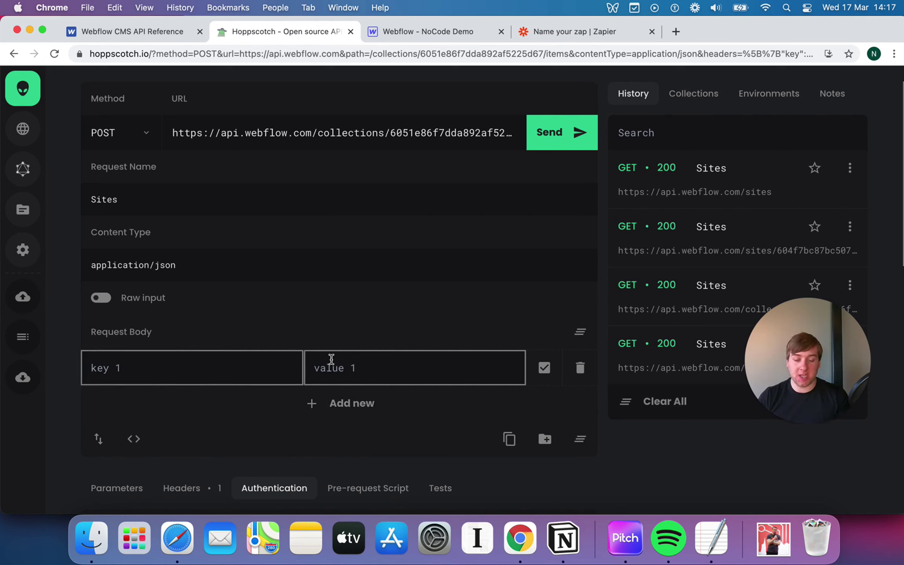
click(148, 38)
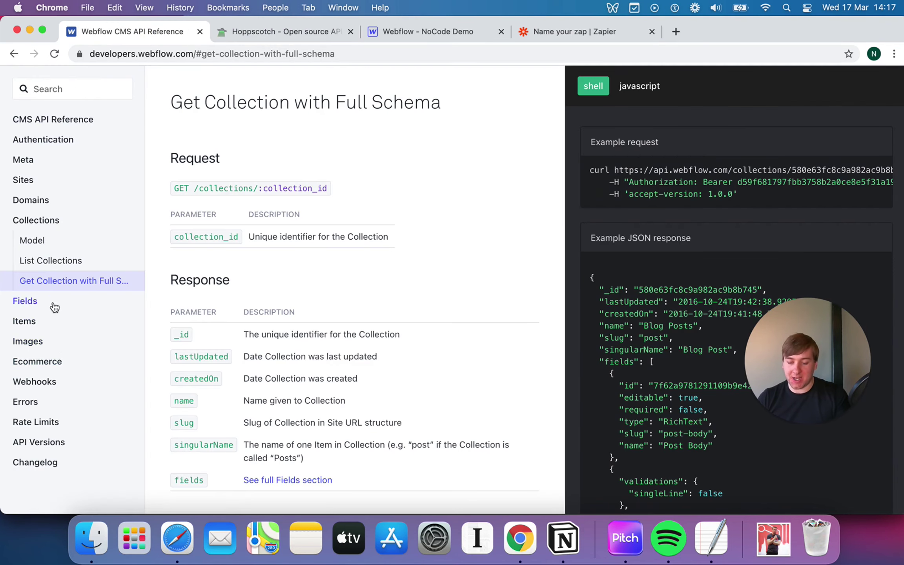
Open Items > Create New Collection Item in the API docs and inspect its endpoint path
click(38, 322)
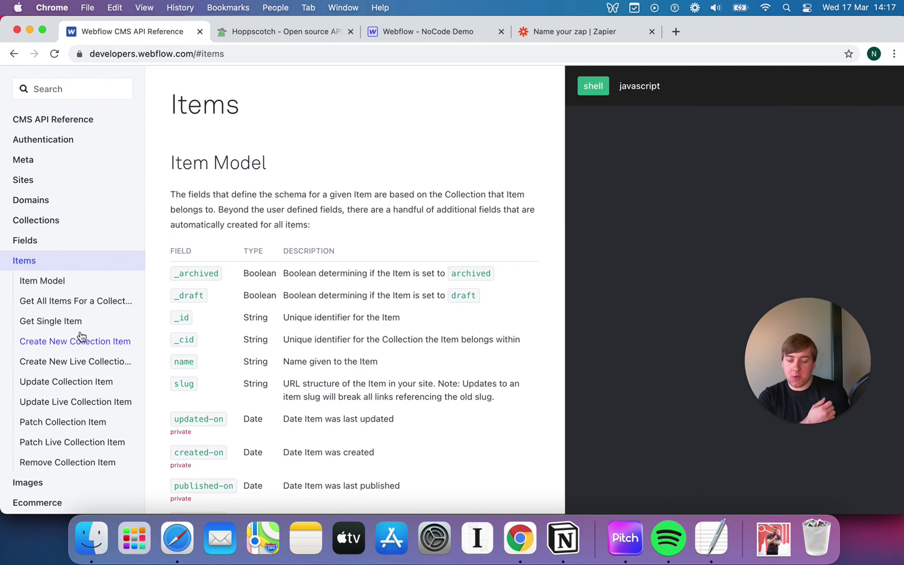
click(86, 349)
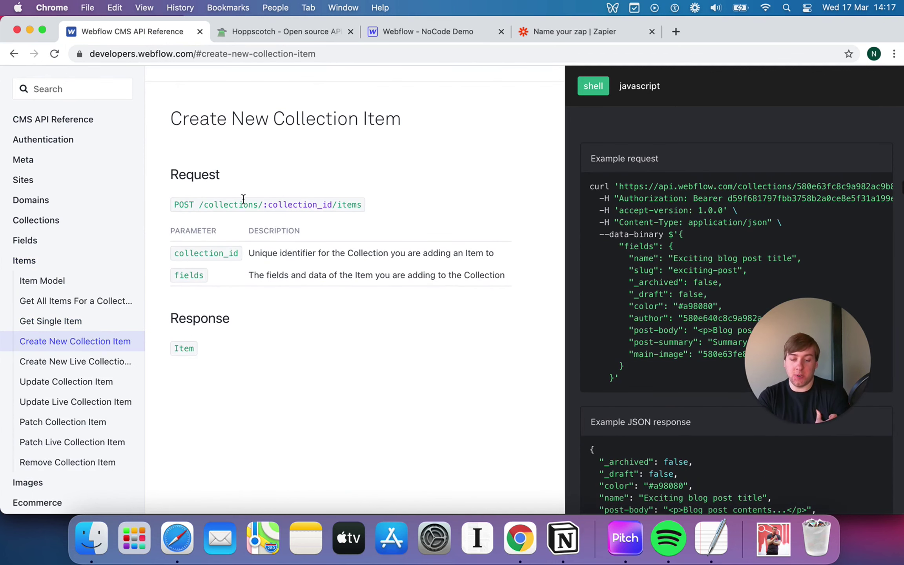
double_click(223, 204)
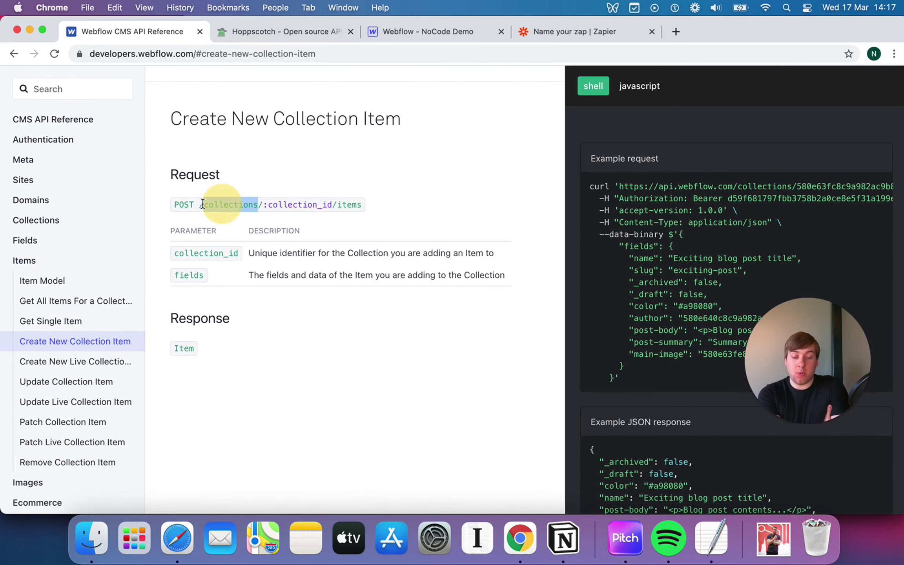
click(184, 204)
double_click(232, 205)
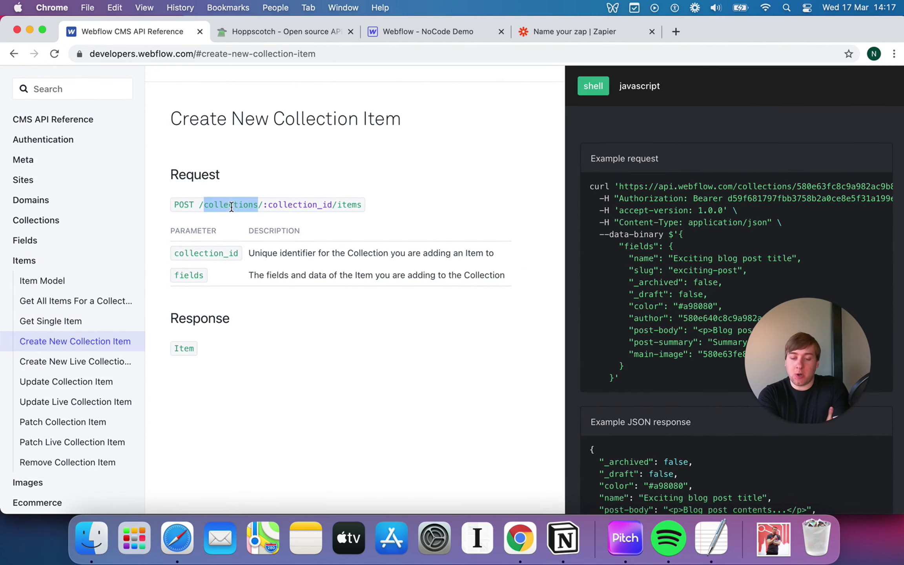
double_click(299, 205)
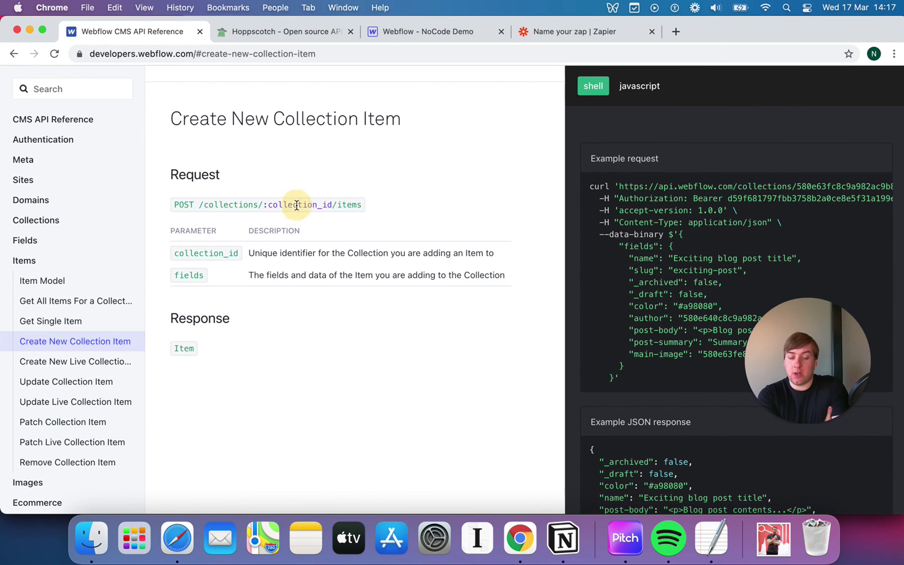
click(359, 199)
Compare the Hoppscotch request URL with the documented POST /collections/:collection_id/items path
click(284, 31)
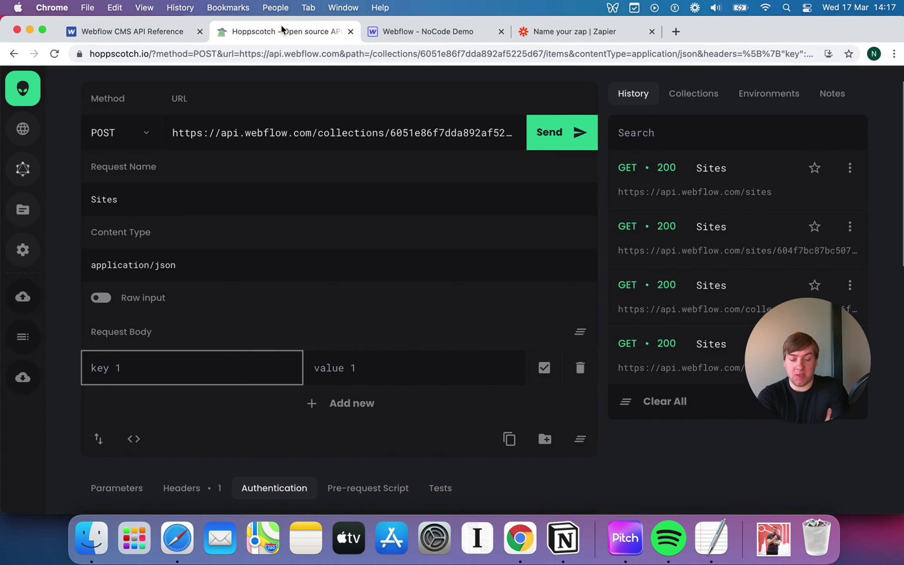
drag(369, 131, 175, 132)
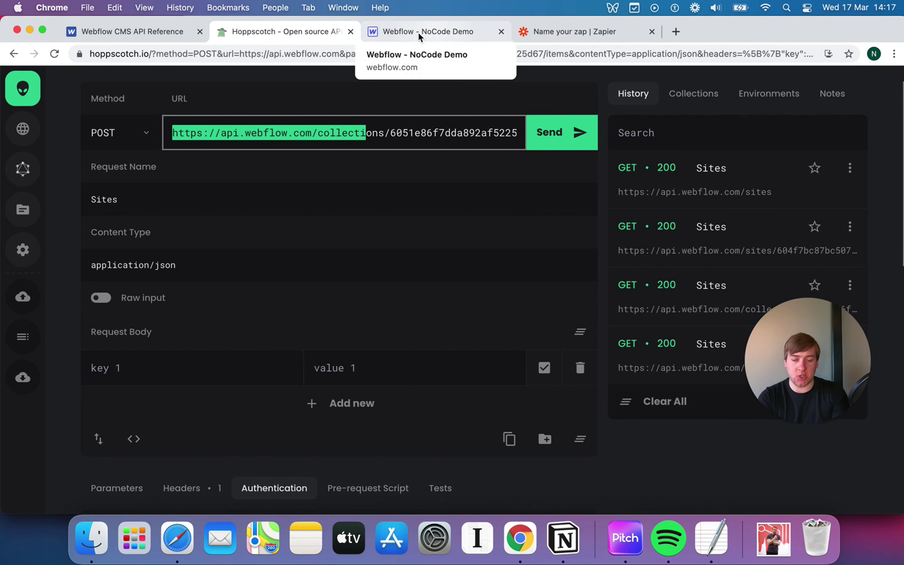
click(156, 30)
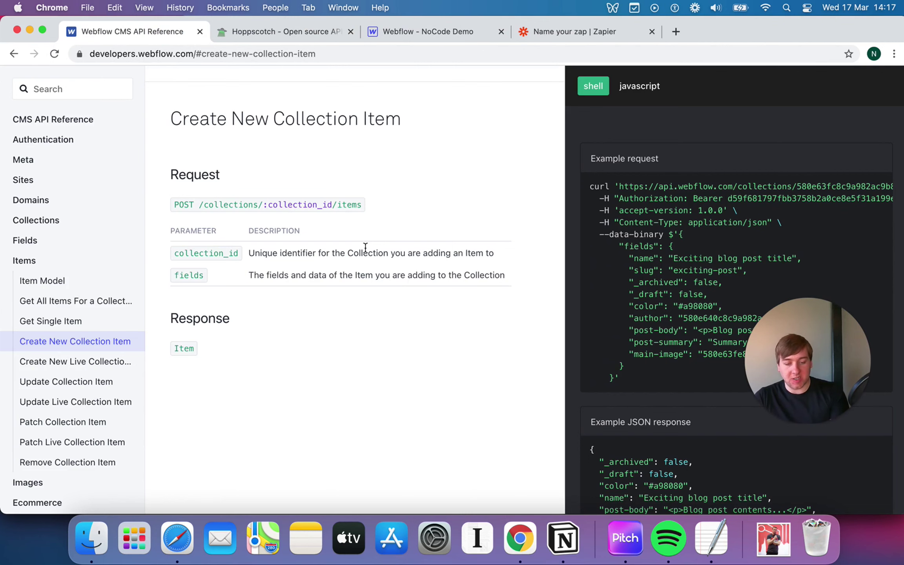
click(265, 32)
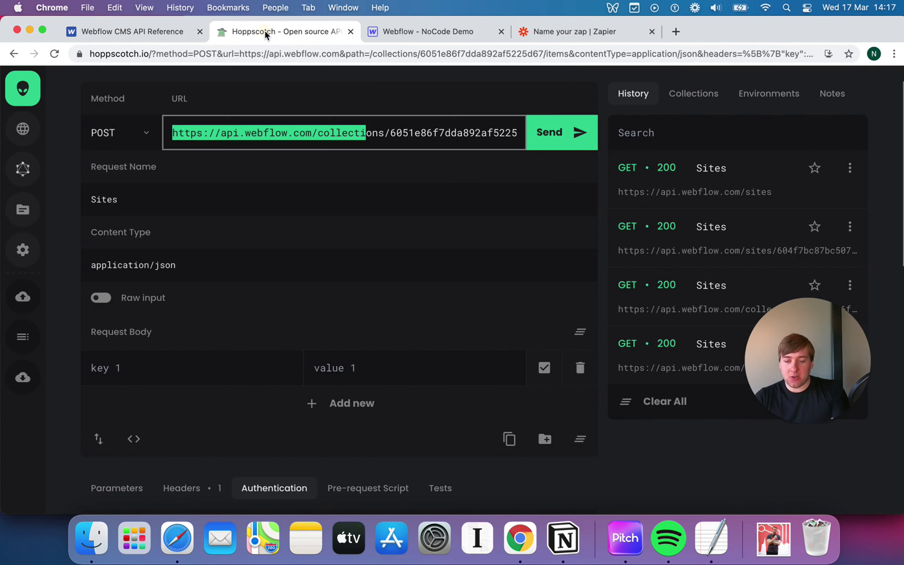
click(250, 331)
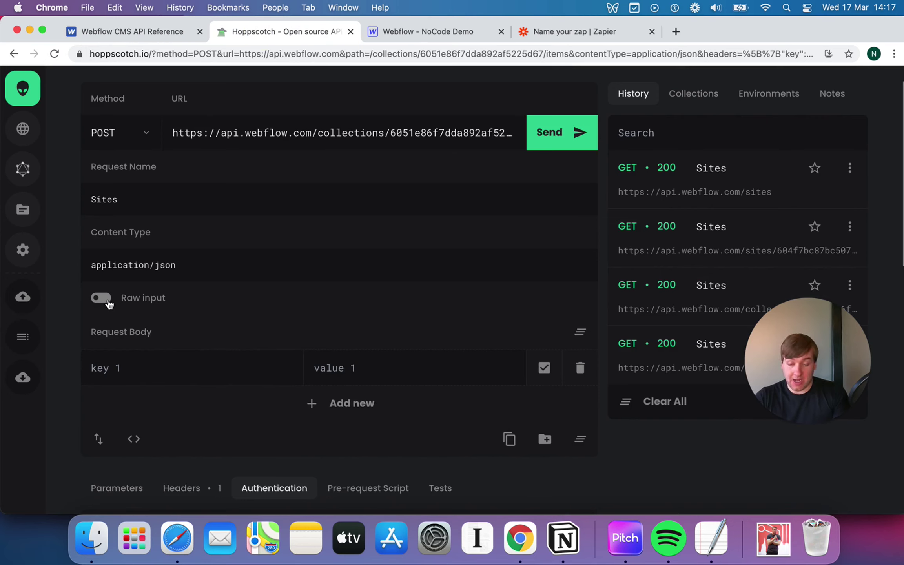
Fill the first body row with key Key123 and value Value567
click(178, 364)
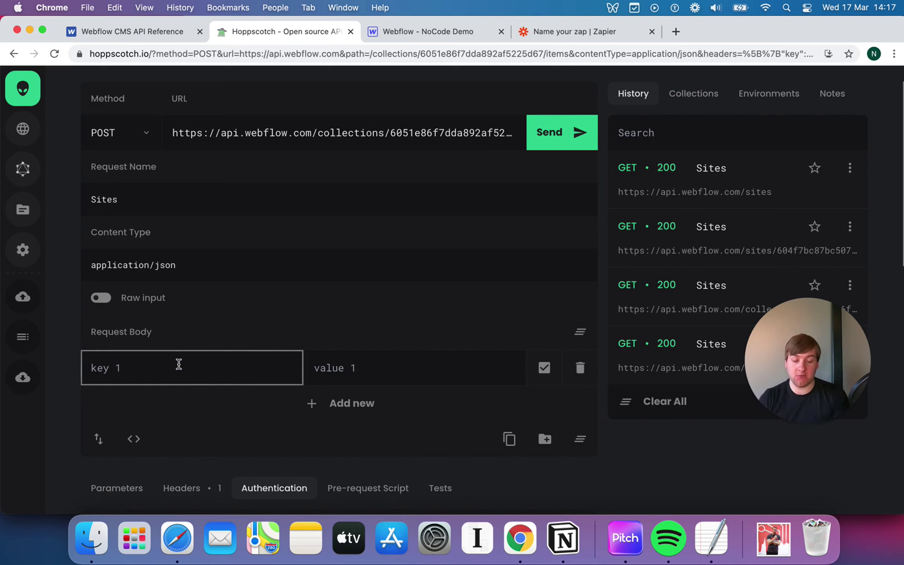
text(Key)
key(Tab)
text(Value)
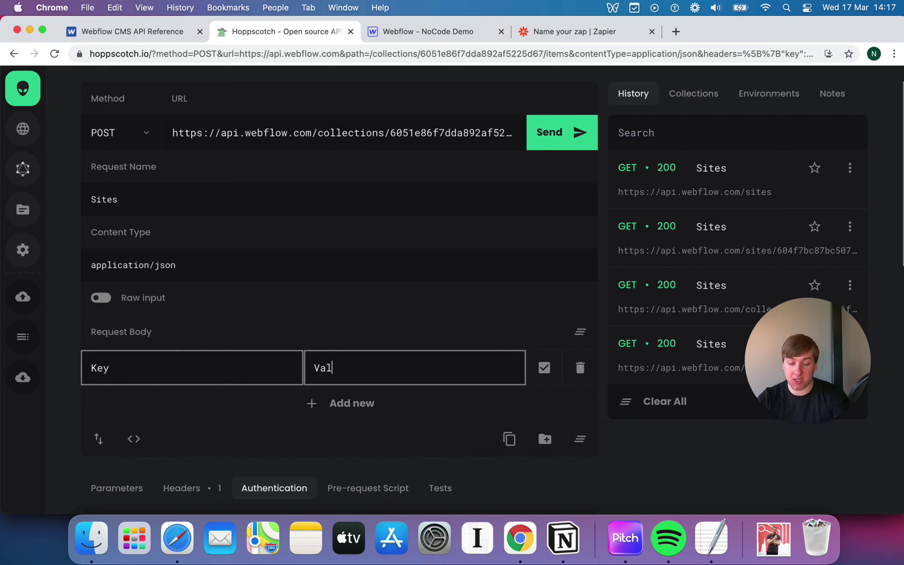
click(145, 367)
text(124)
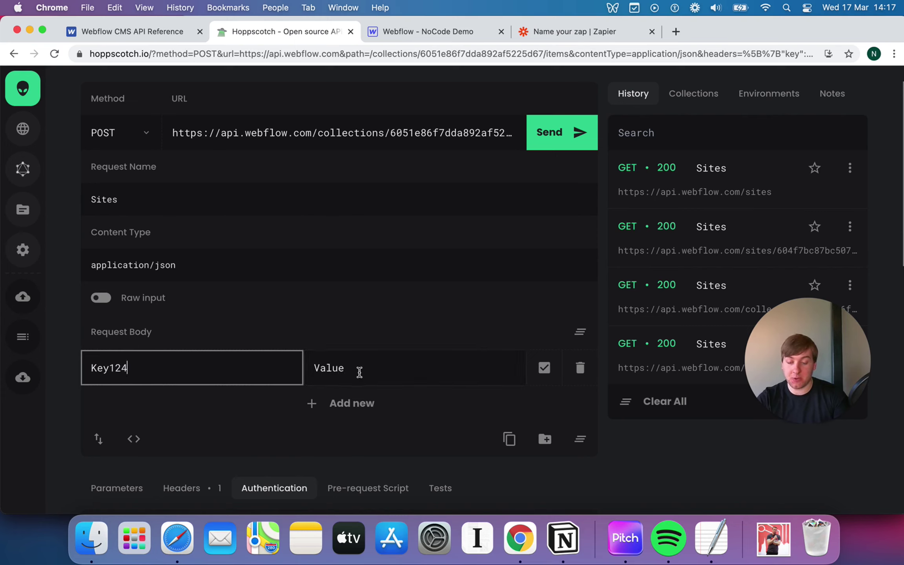
key(BackSpace)
text(3)
click(373, 372)
text(12)
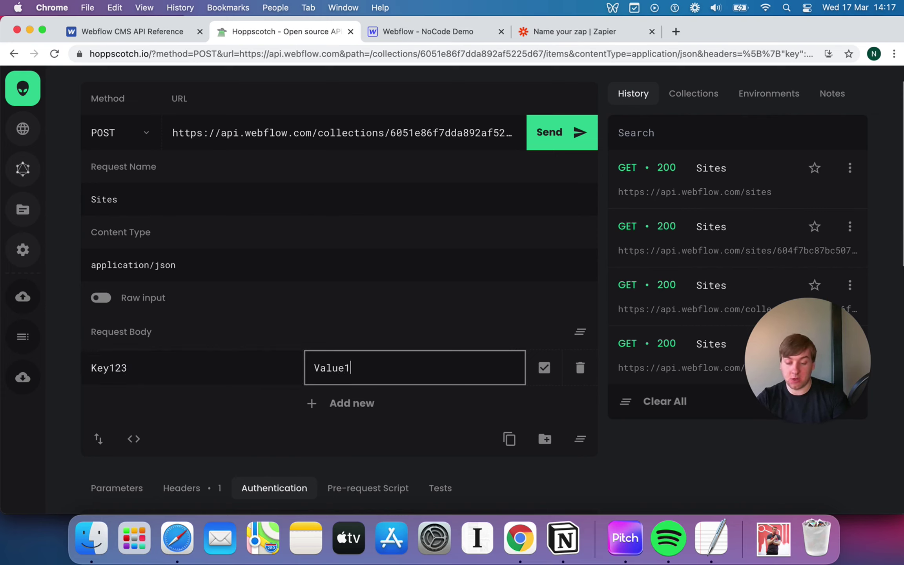
key(BackSpace)
key(BackSpace)
text(567)
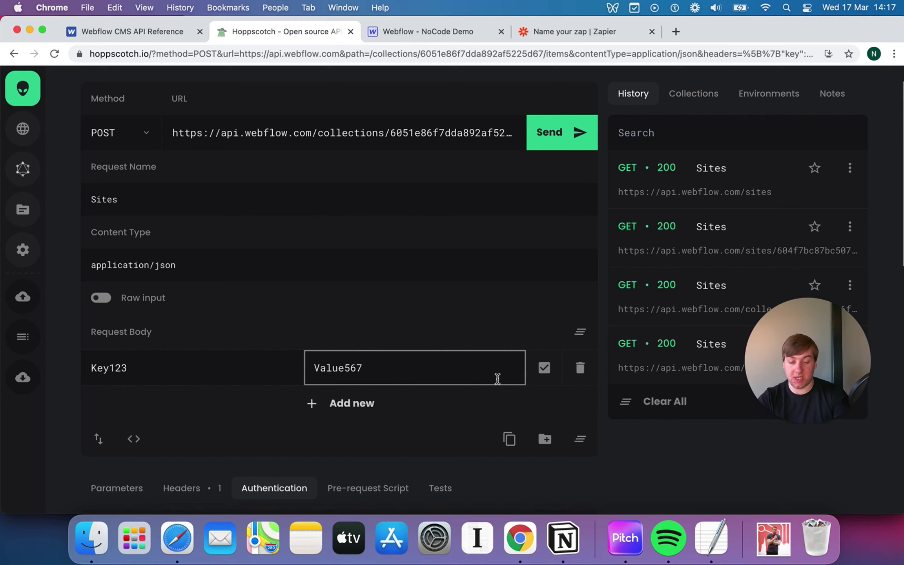
Delete the Key123 row and switch the body to raw input, leaving an empty {} body
click(108, 300)
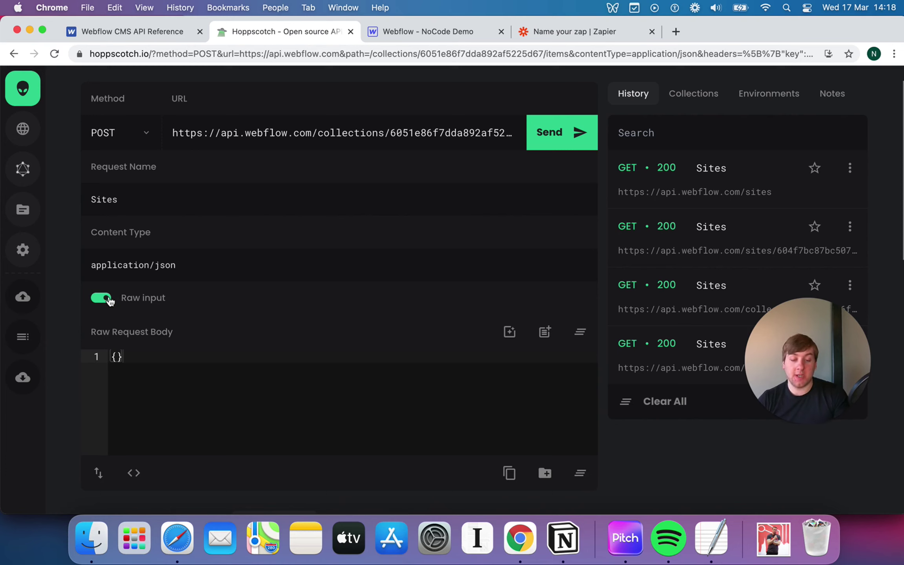
click(109, 300)
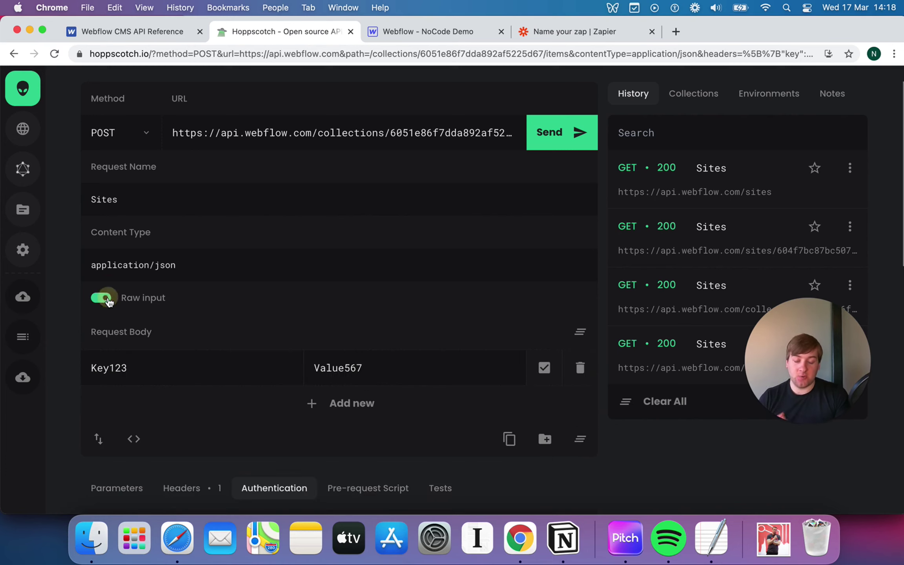
click(579, 369)
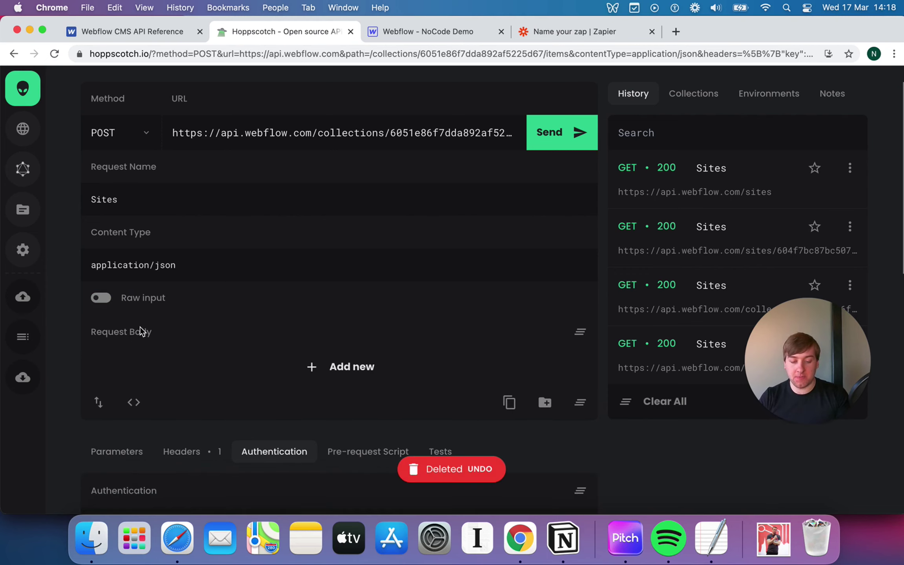
click(103, 299)
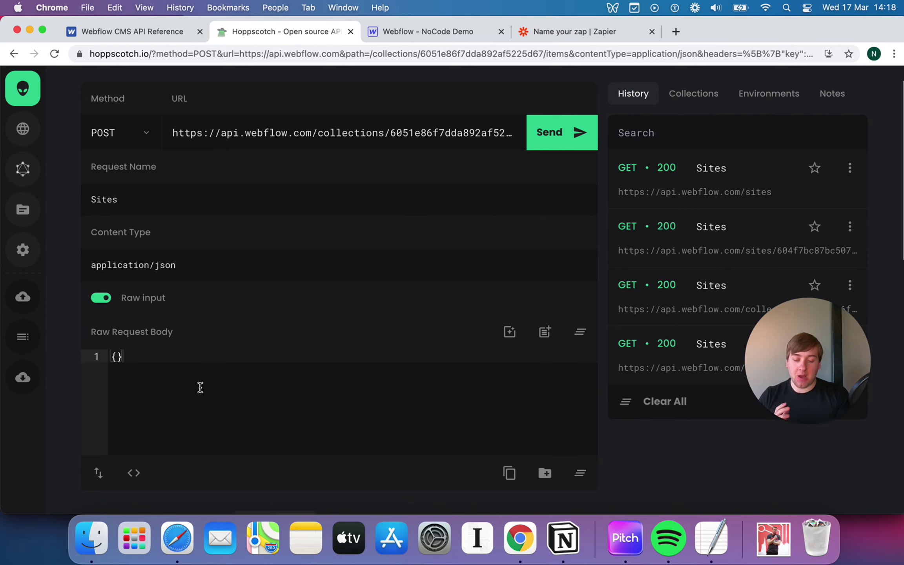
click(117, 356)
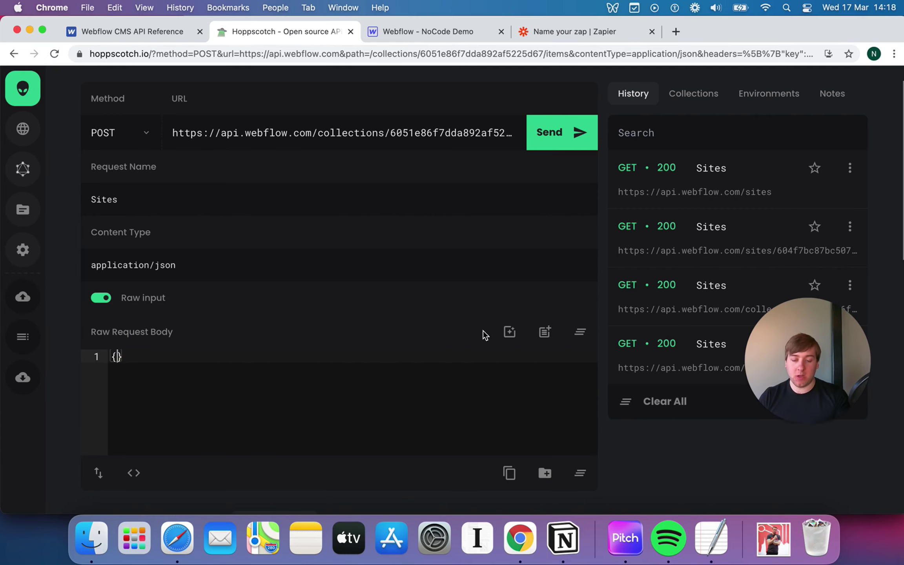
scroll(302, 390, down, 2)
scroll(275, 390, up, 2)
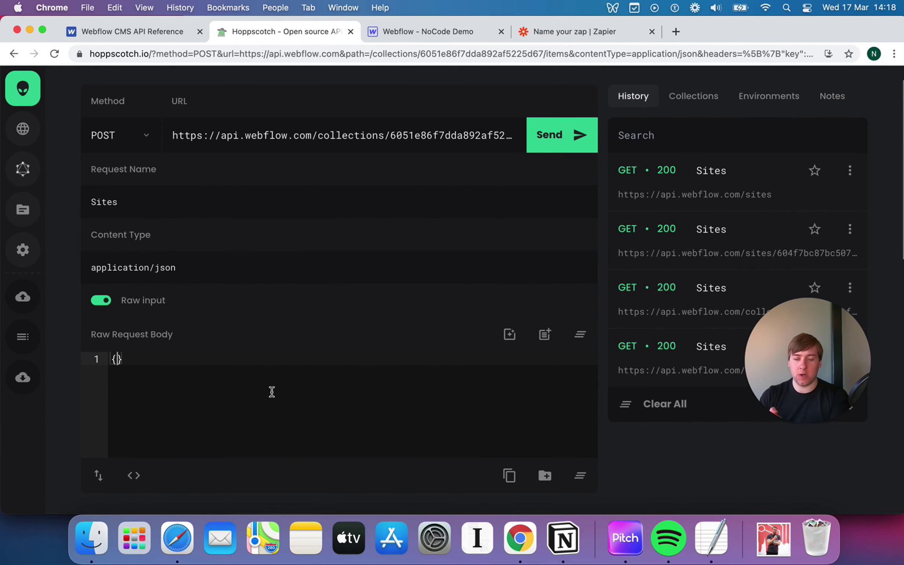
click(700, 535)
Break the Inventory_Items entries, Total_Items_Number and the closing brace onto separate lines
click(260, 180)
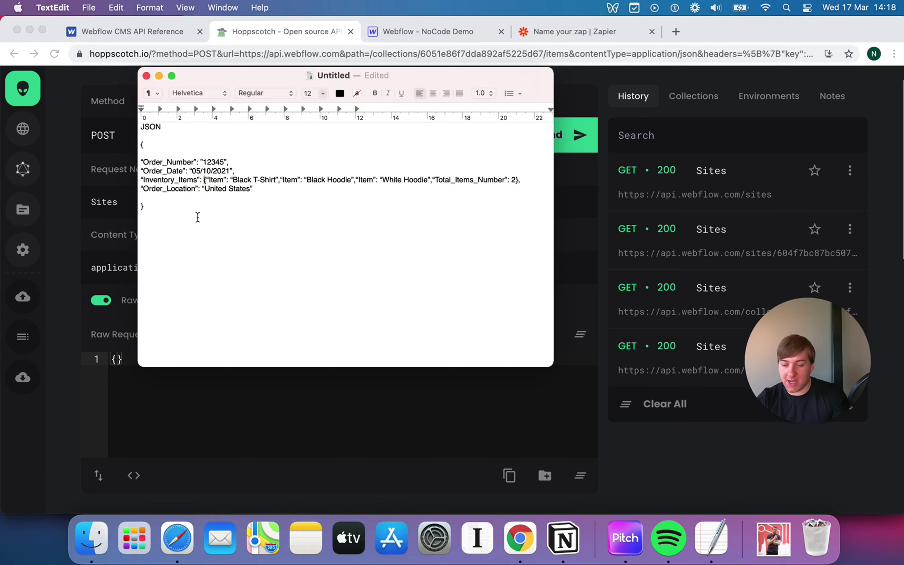
key(Return)
key(Tab)
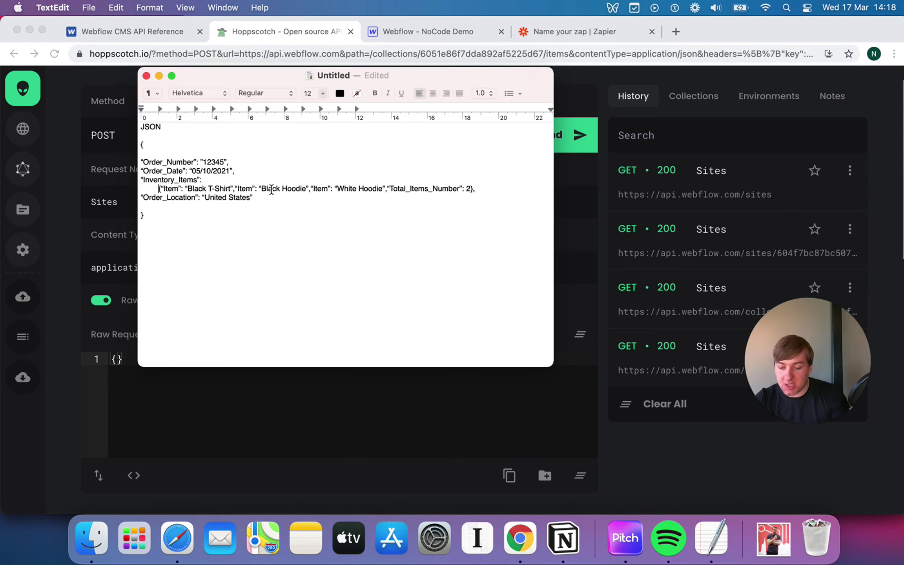
click(237, 189)
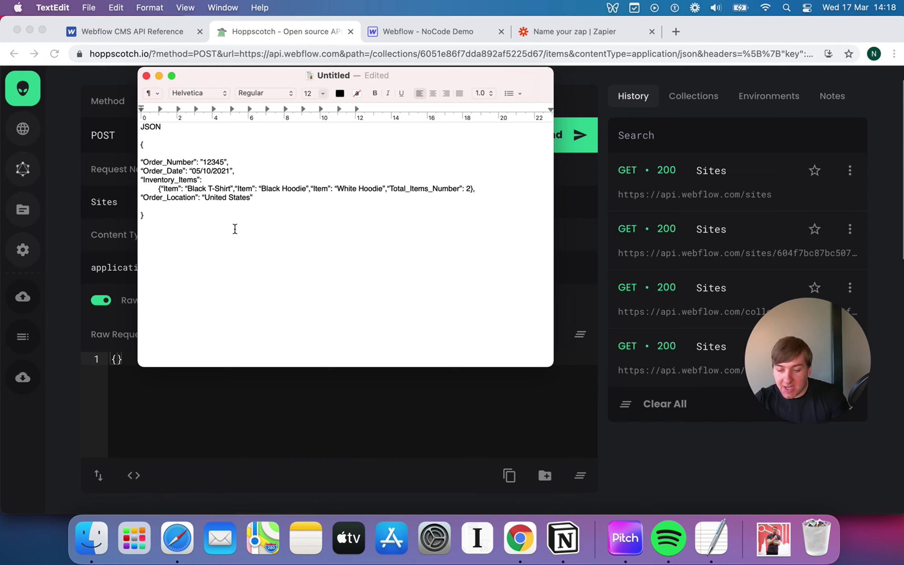
key(Return)
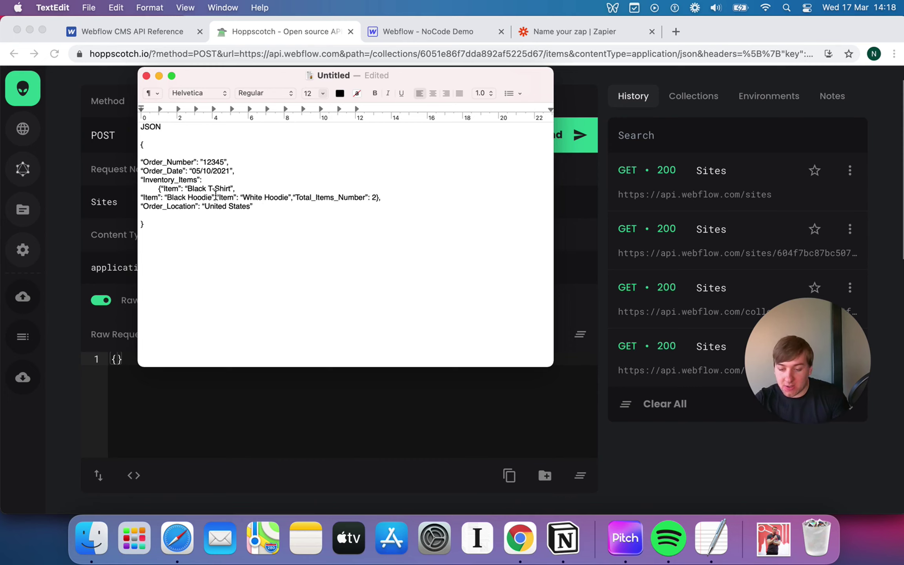
click(216, 197)
key(Return)
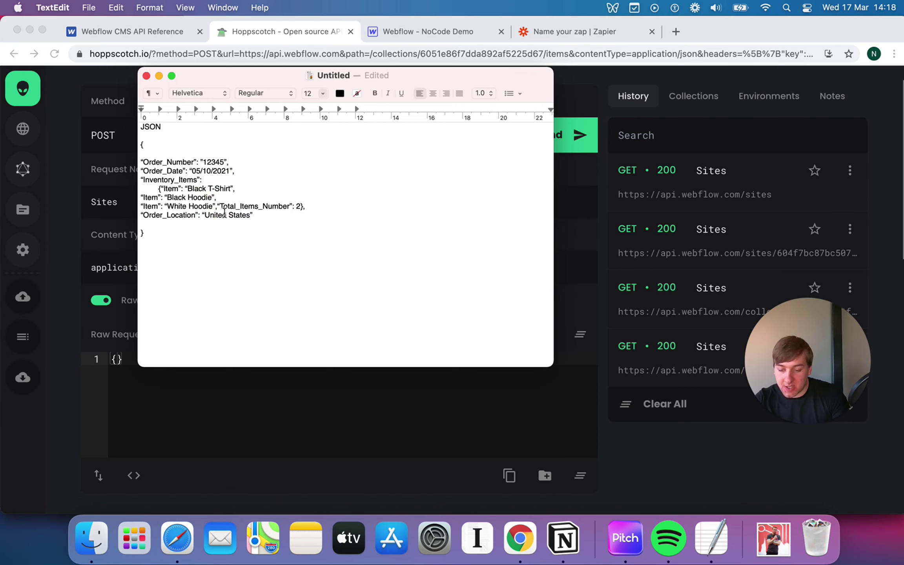
key(Return)
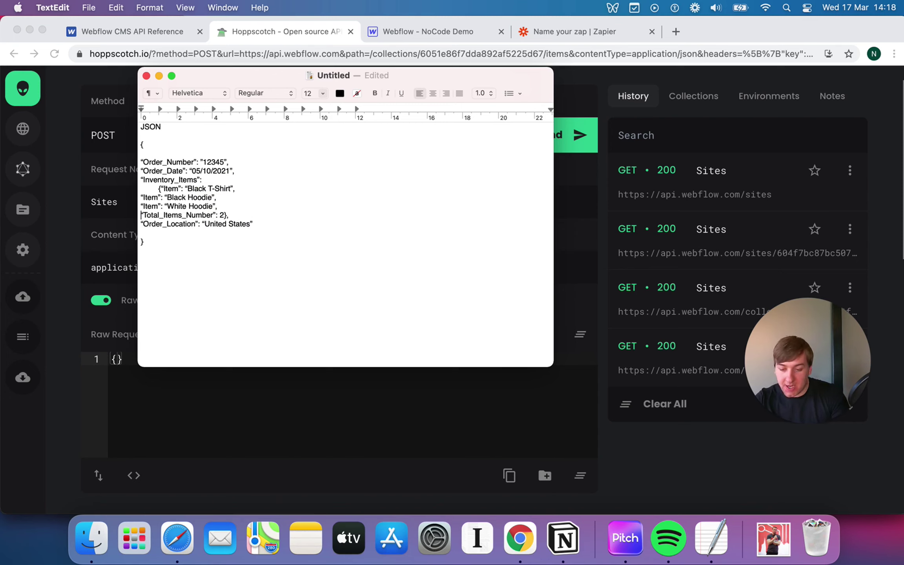
drag(229, 215, 235, 223)
click(229, 215)
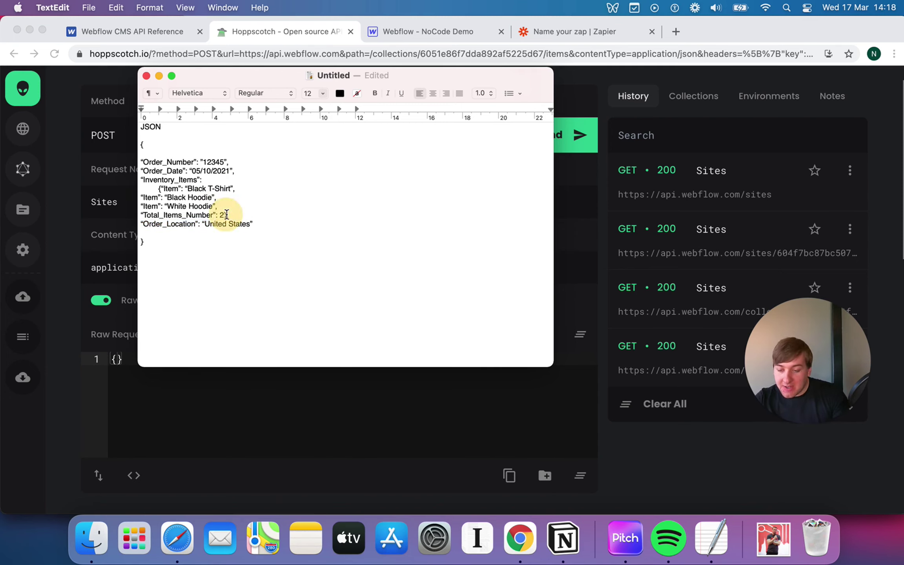
key(Return)
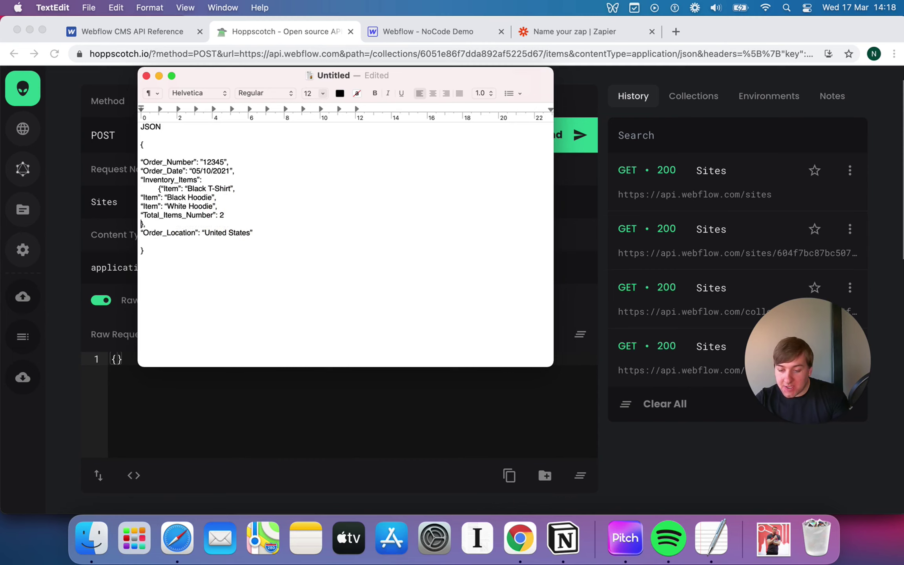
Indent the Black Hoodie, White Hoodie and Total_Items_Number lines with tabs
drag(244, 215, 131, 195)
key(super+x)
key(super+z)
click(187, 193)
click(142, 195)
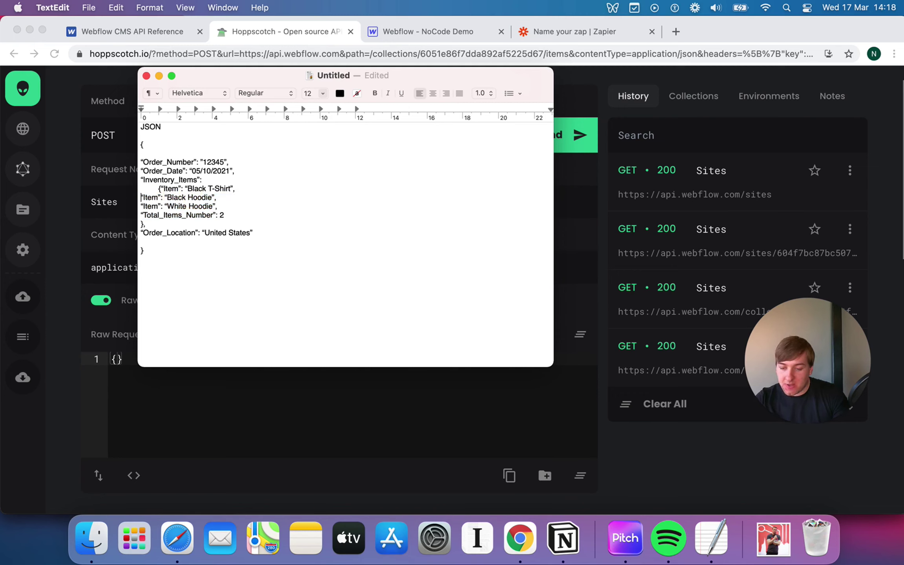
key(Tab)
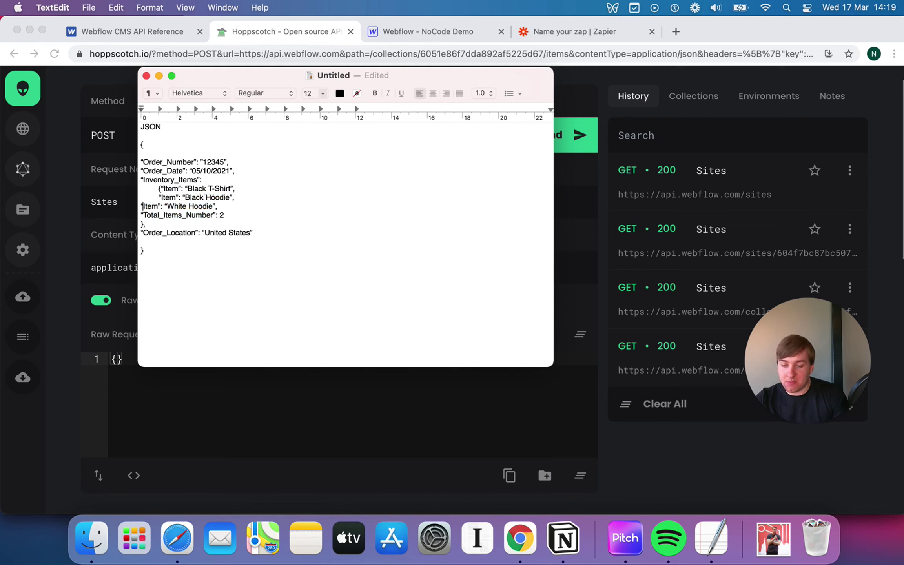
key(Tab)
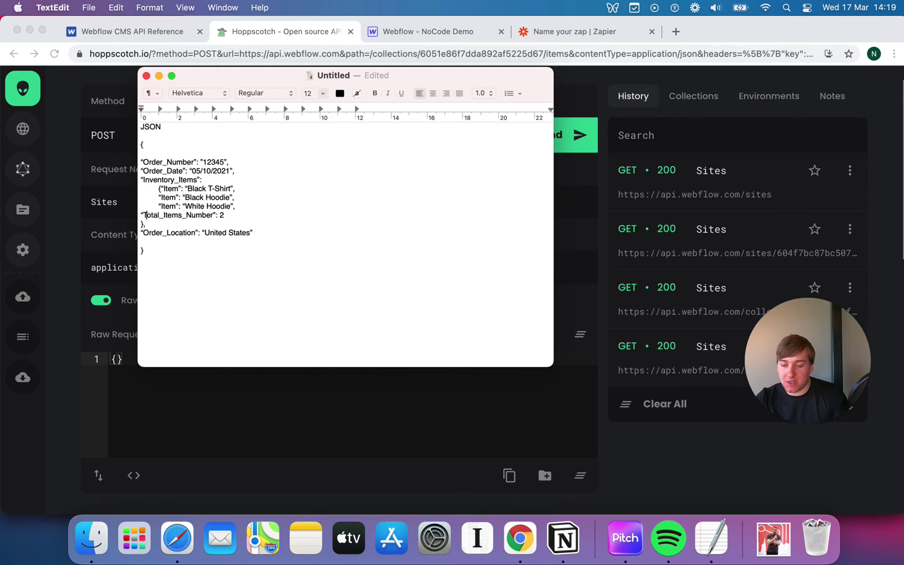
key(Tab)
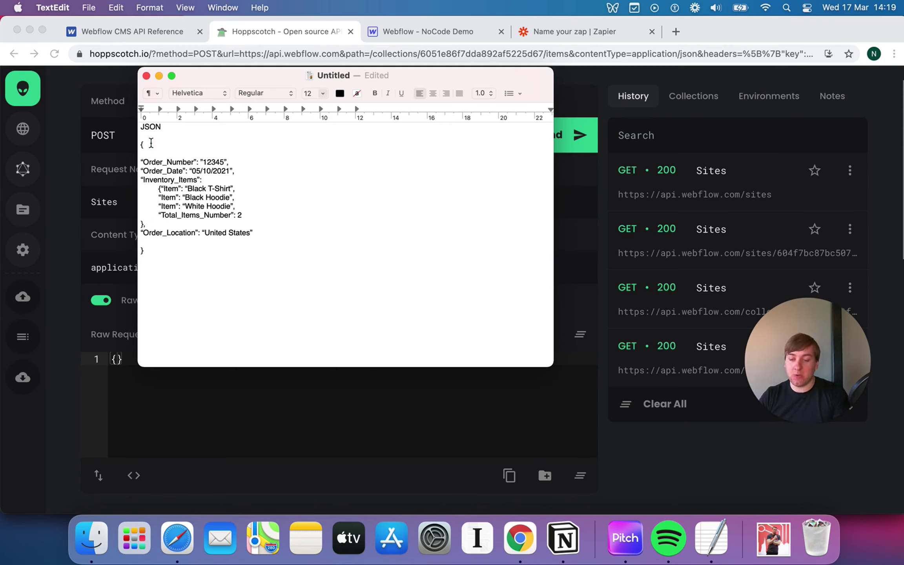
click(152, 249)
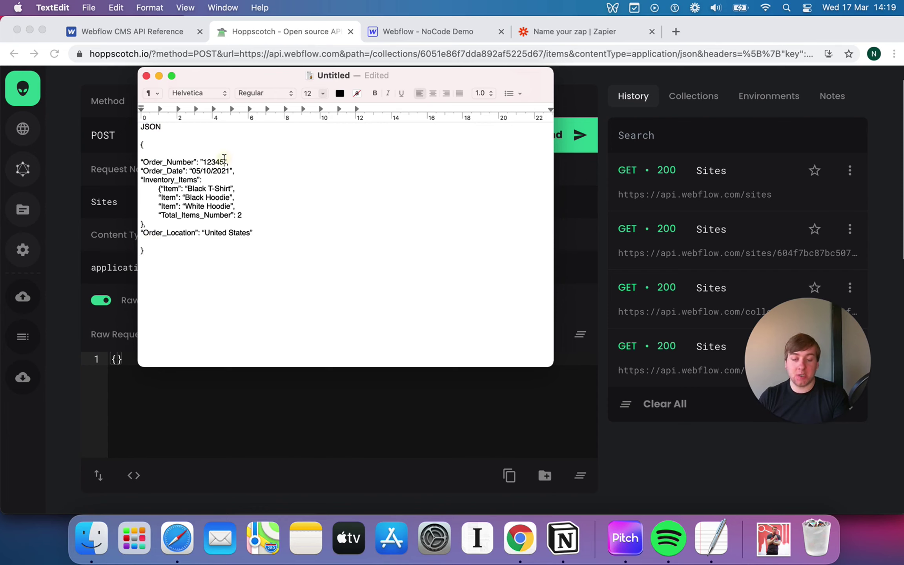
Join the opening brace onto the Inventory_Items line and indent Black T-Shirt on its own line
click(222, 171)
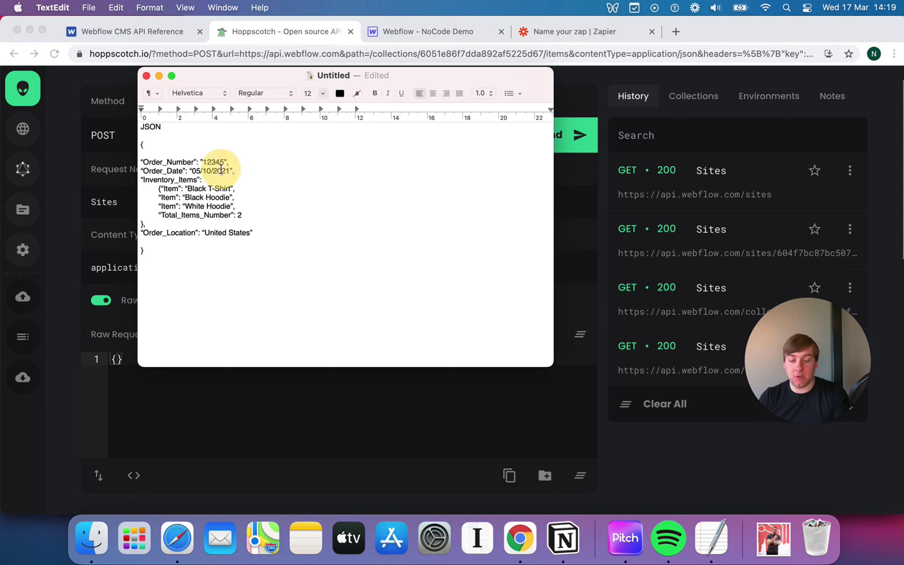
click(142, 179)
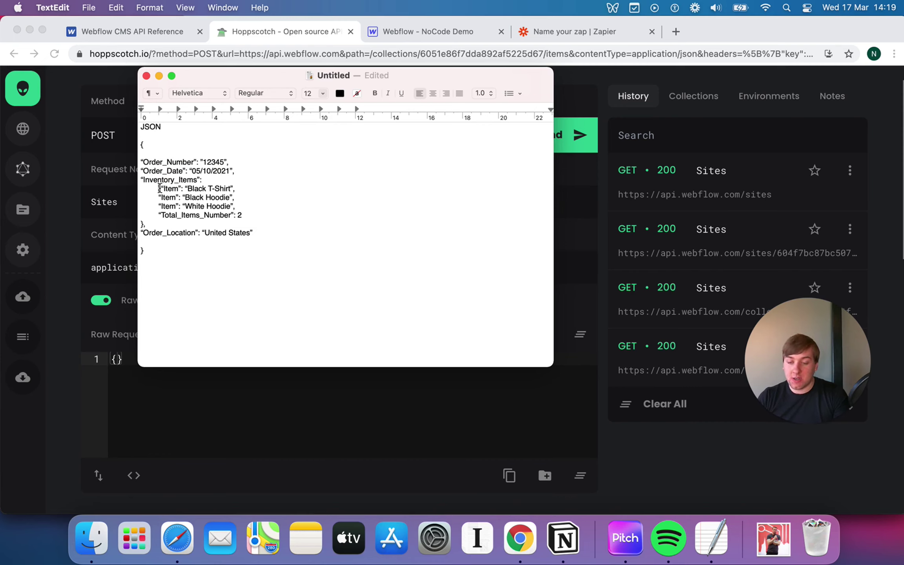
click(158, 188)
key(BackSpace)
key(BackSpace)
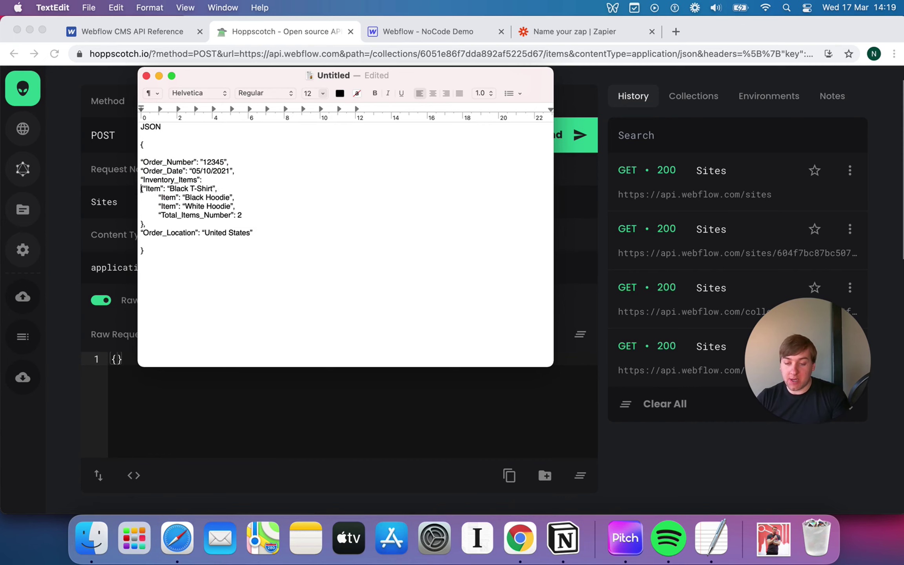
key(Return)
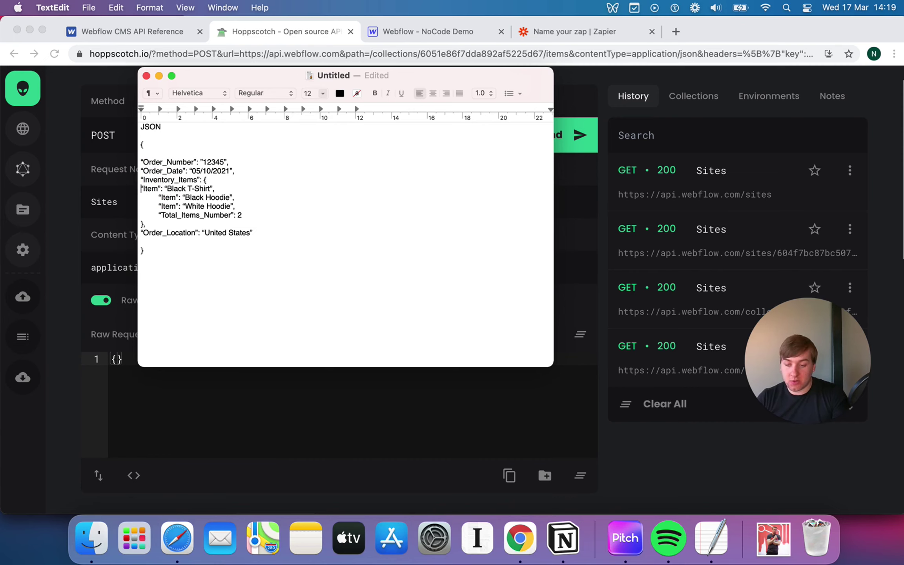
key(Tab)
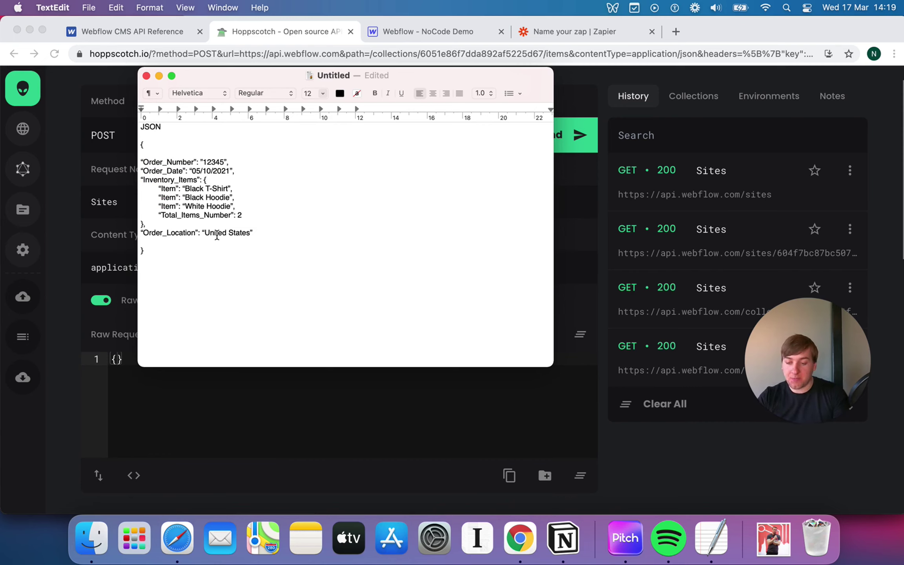
click(234, 179)
key(Return)
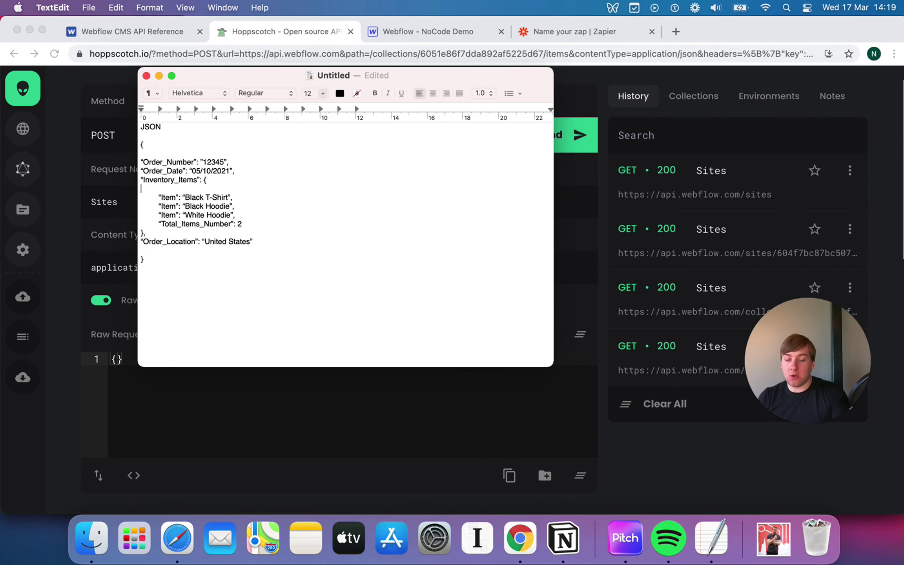
click(213, 184)
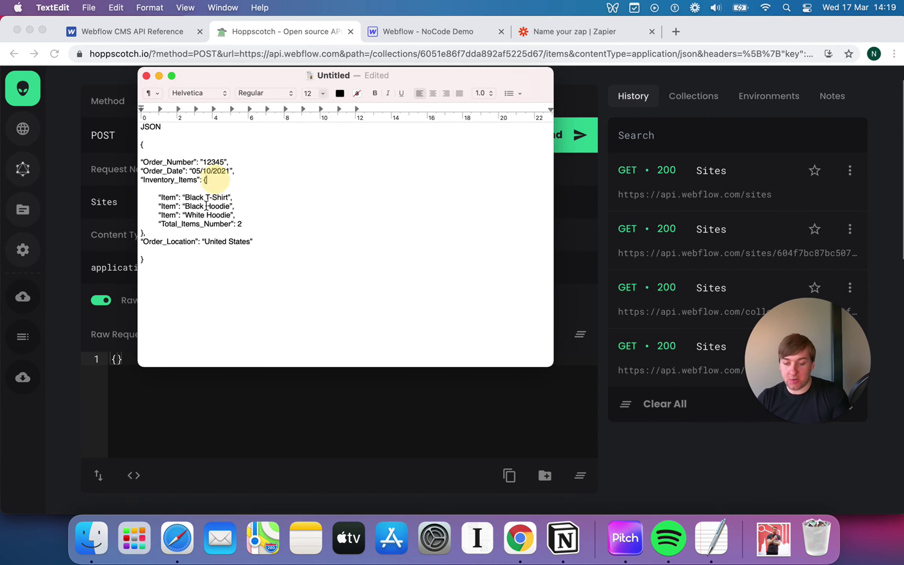
click(176, 251)
Highlight the example request's fields object (name, slug, _archived, _draft) in the Create New Collection Item docs
key(super+Tab)
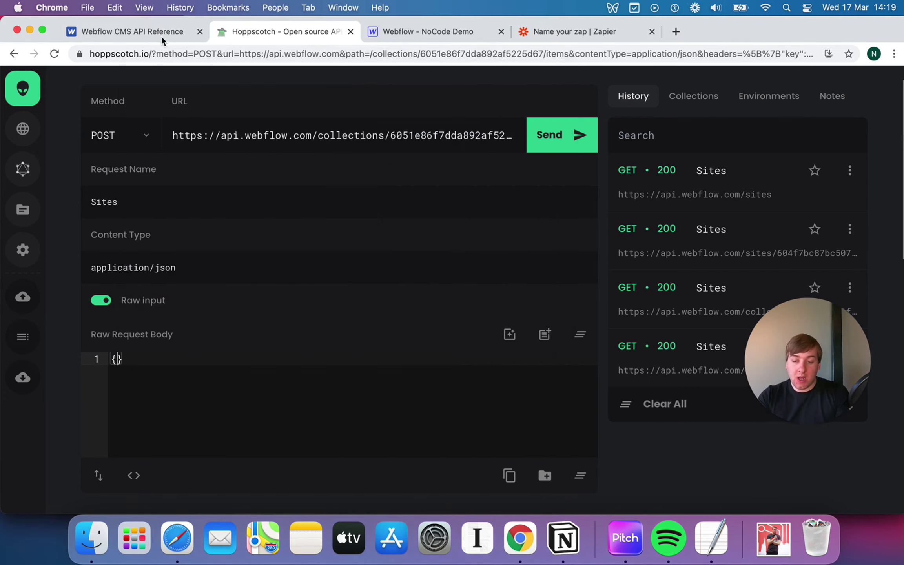
click(161, 30)
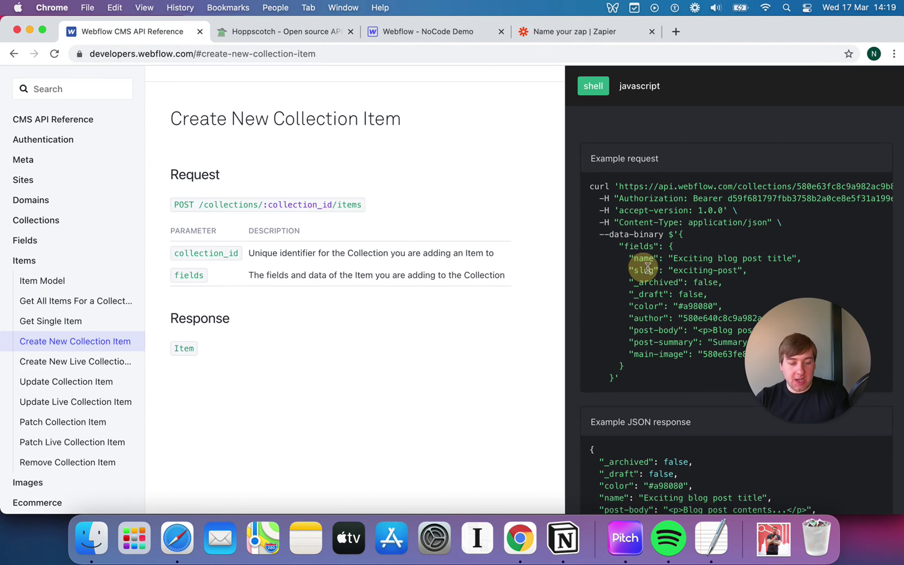
scroll(625, 253, up, 1)
drag(619, 257, 674, 340)
click(685, 249)
click(640, 371)
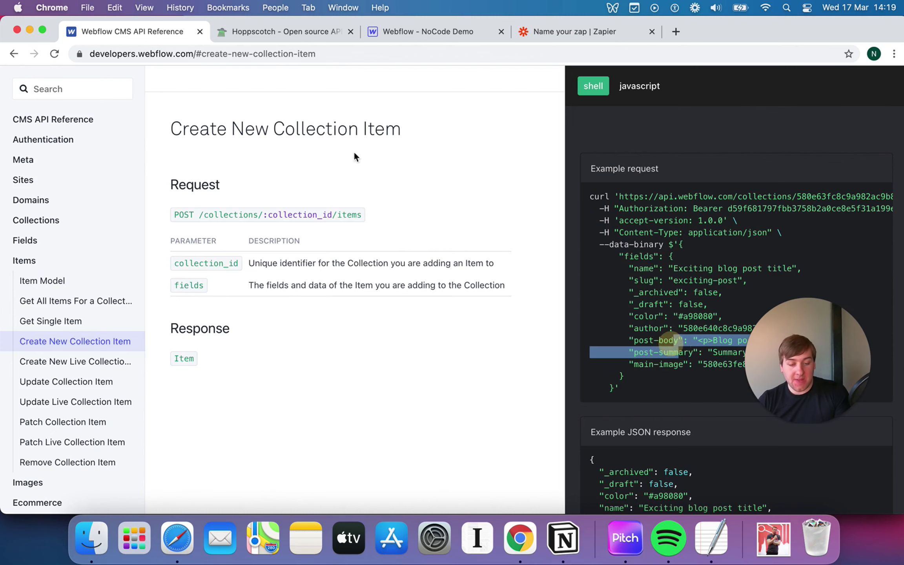
Delete the {} placeholder from the Hoppscotch raw request body, leaving it empty
click(279, 31)
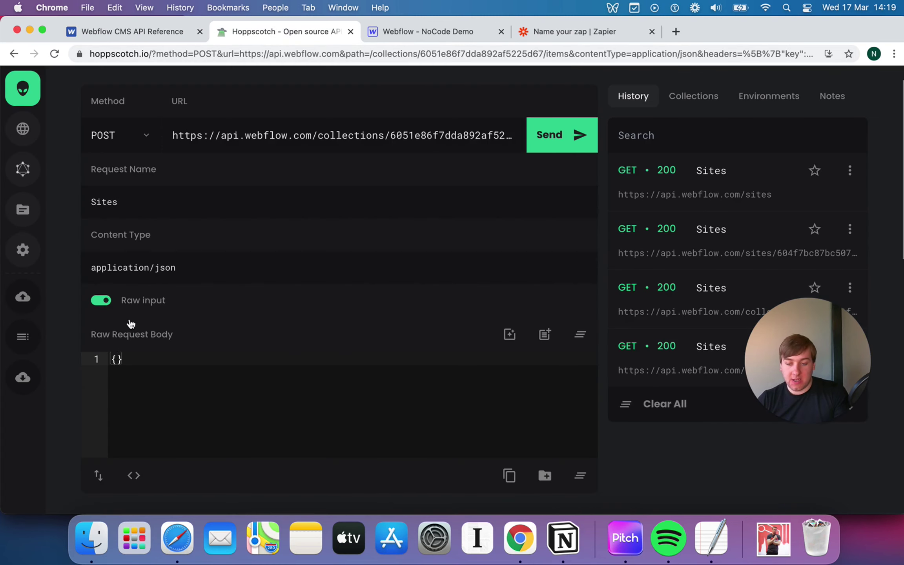
click(117, 358)
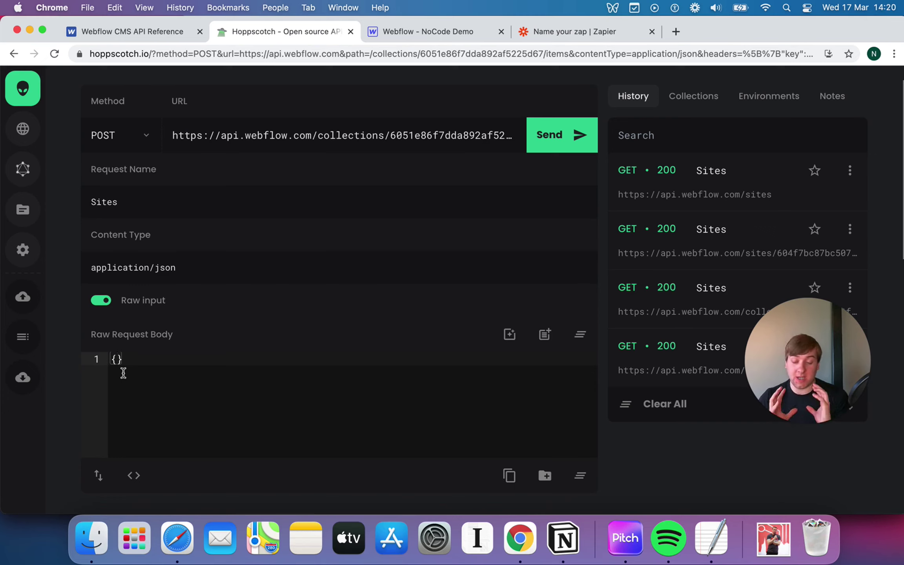
click(145, 369)
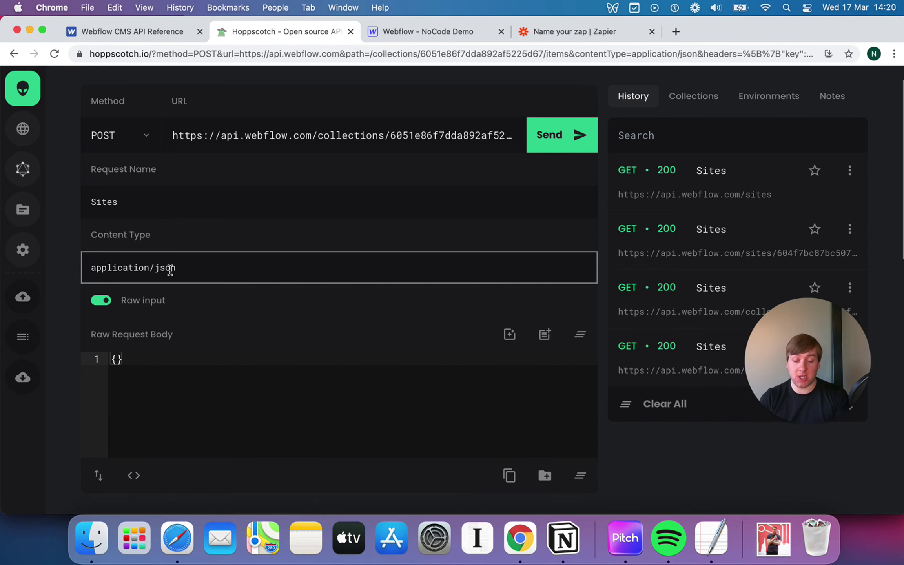
click(116, 359)
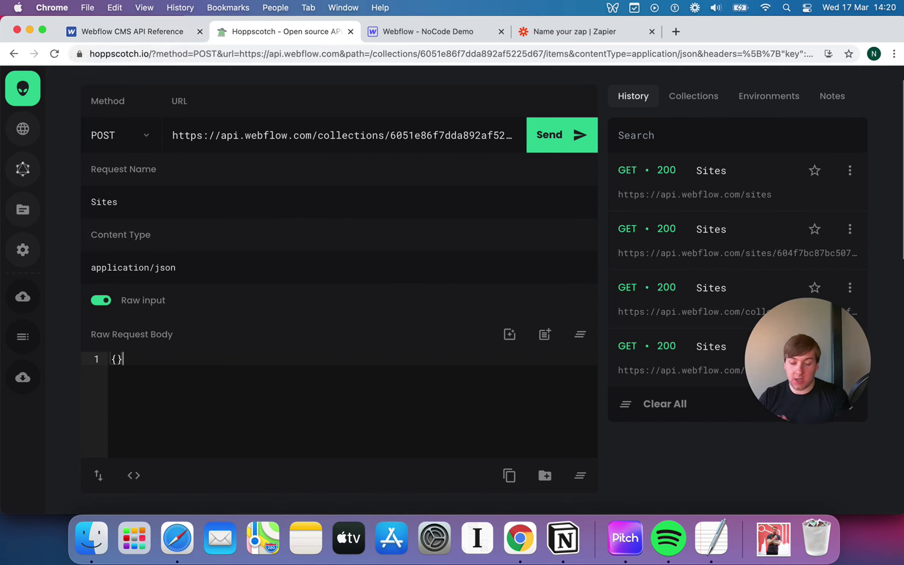
key(BackSpace)
key(BackSpace)
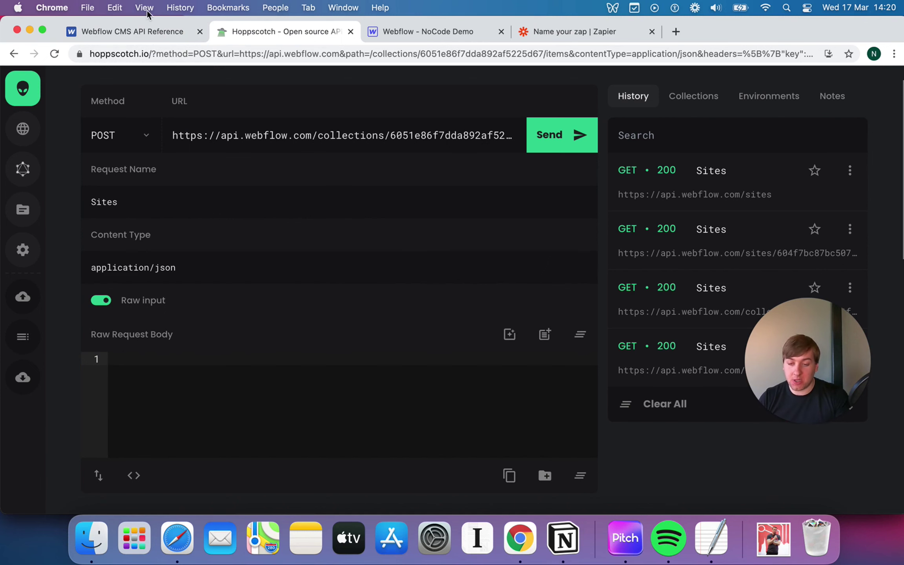
Copy the example request's --data-binary JSON body from the Create New Collection Item docs
click(137, 33)
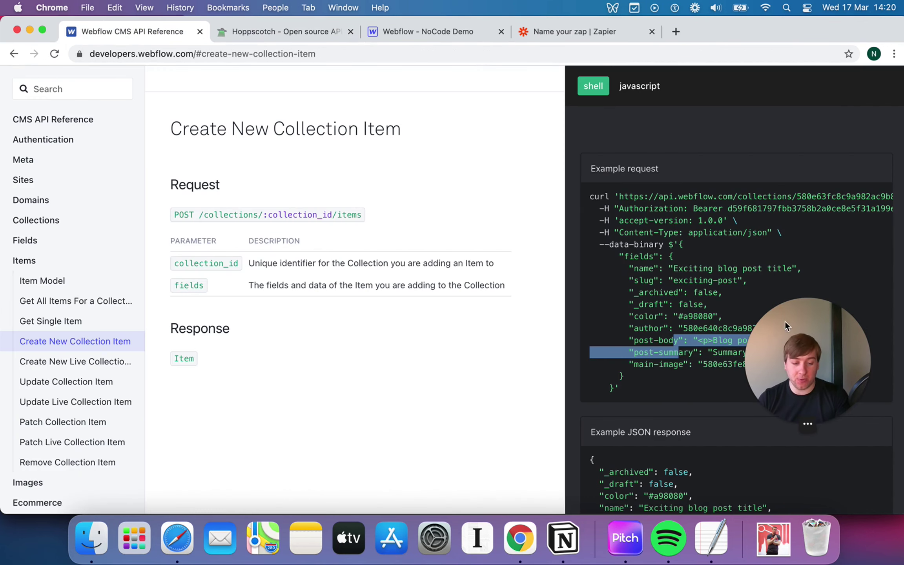
drag(794, 327, 467, 111)
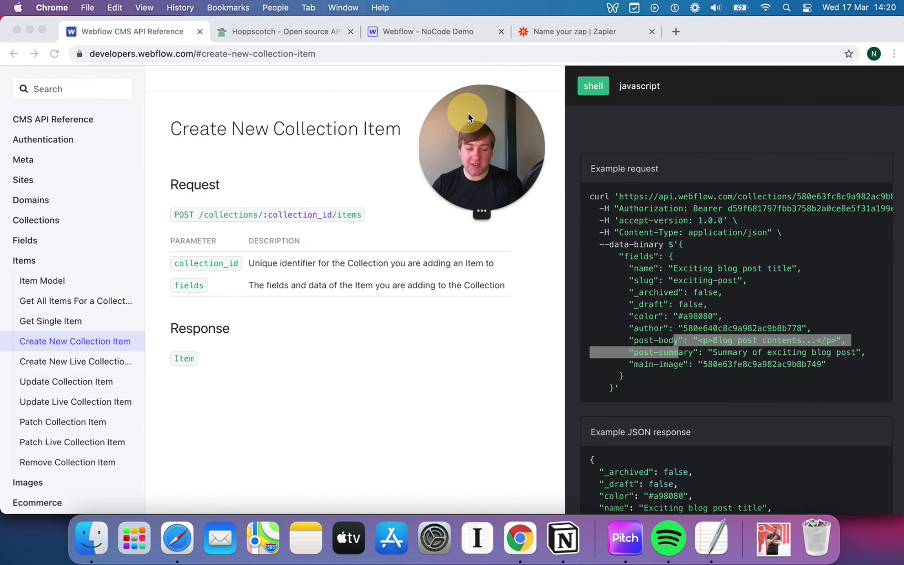
click(829, 354)
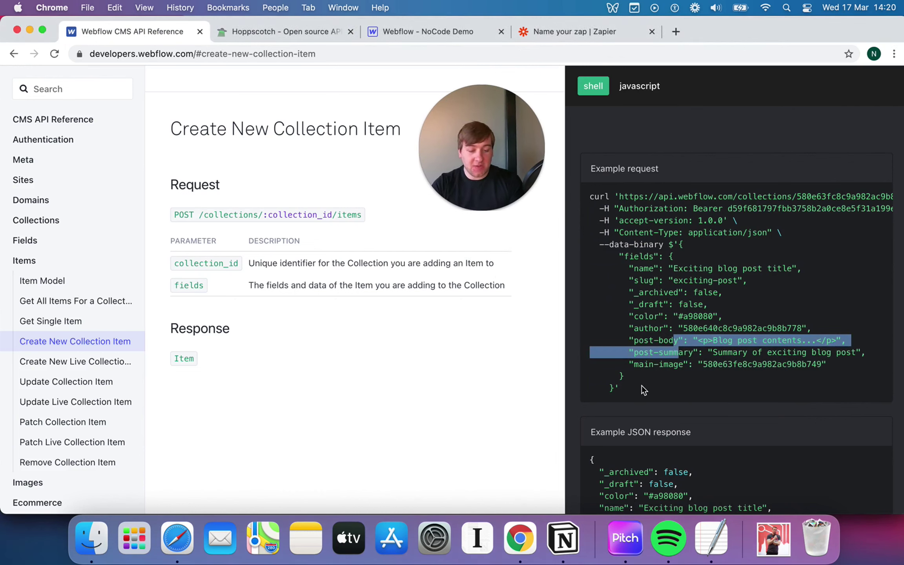
click(630, 384)
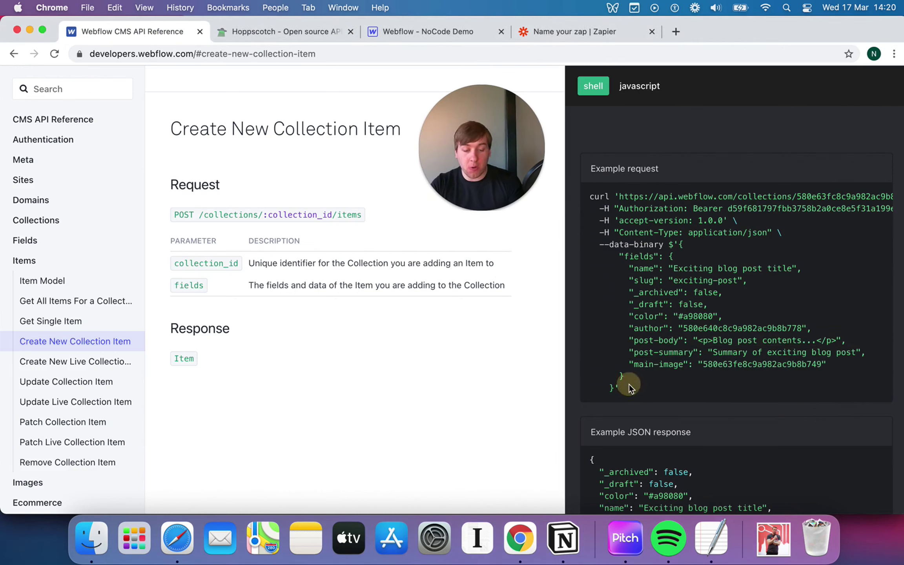
drag(619, 388, 678, 245)
key(super+c)
key(super+c)
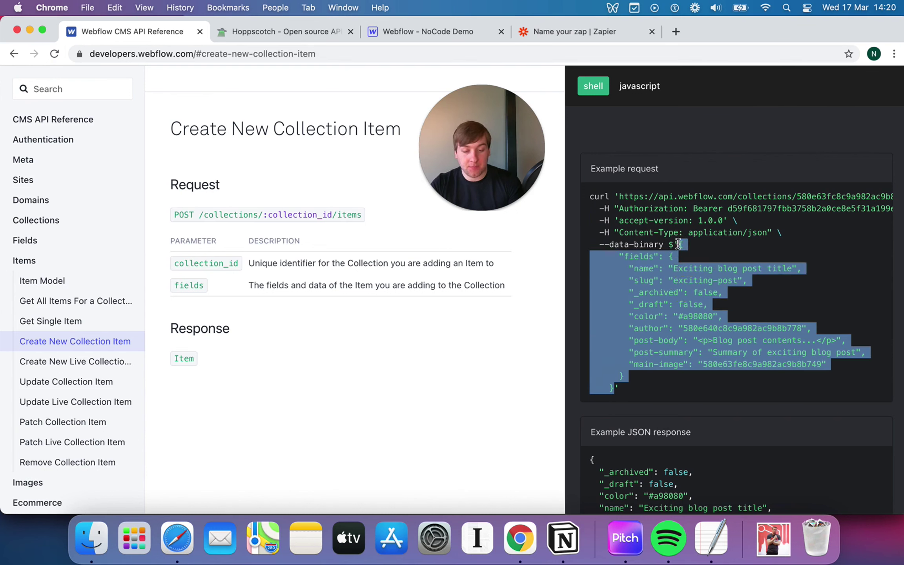
drag(636, 394, 598, 244)
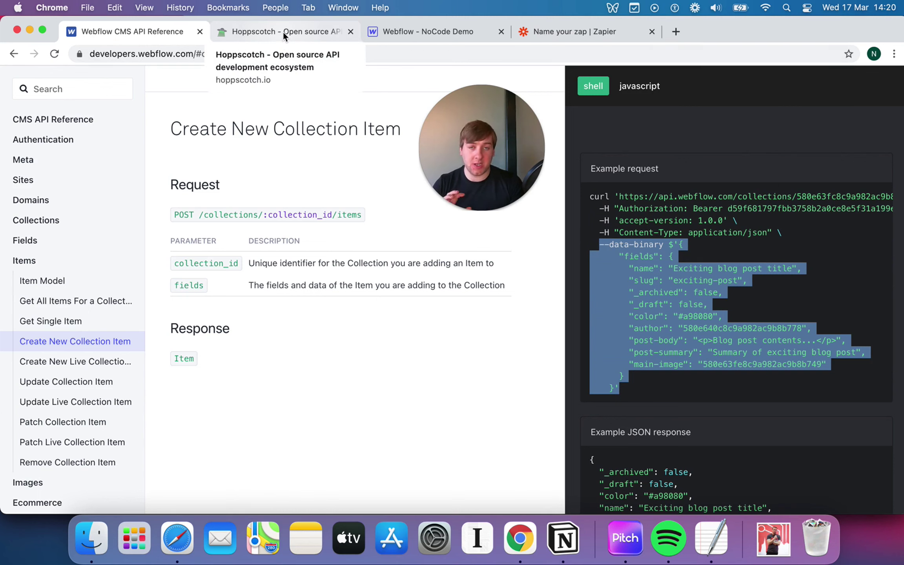
click(282, 31)
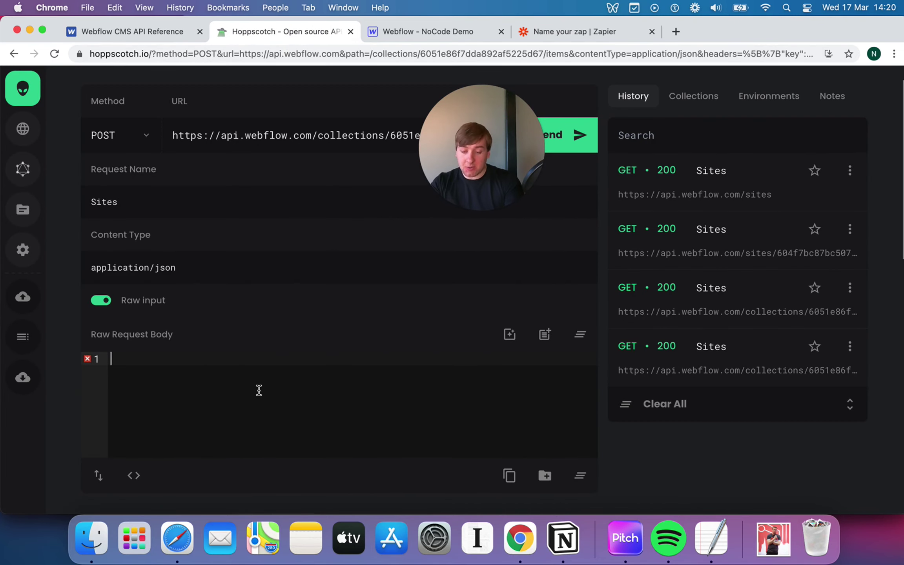
Paste the copied example body into the raw request body and compare it with the sample JSON
key(super+v)
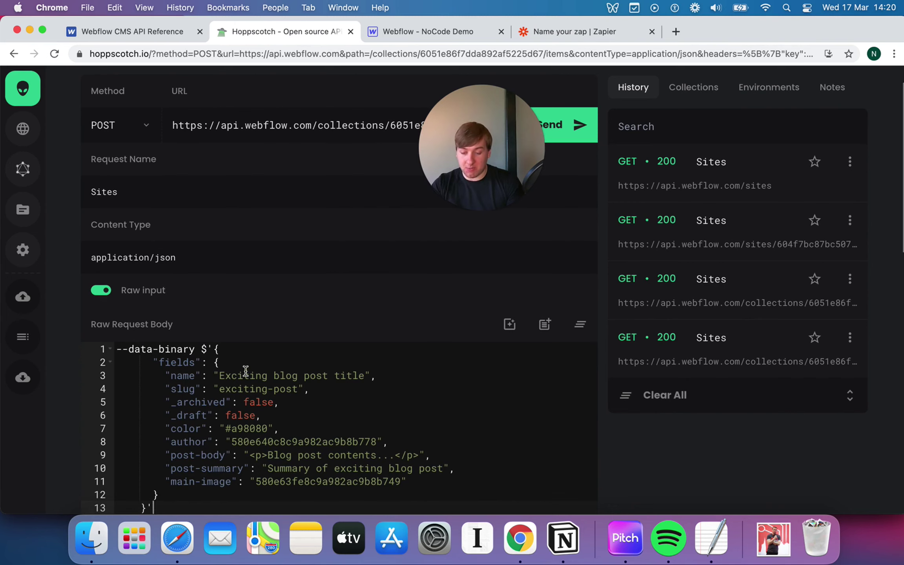
scroll(225, 389, down, 3)
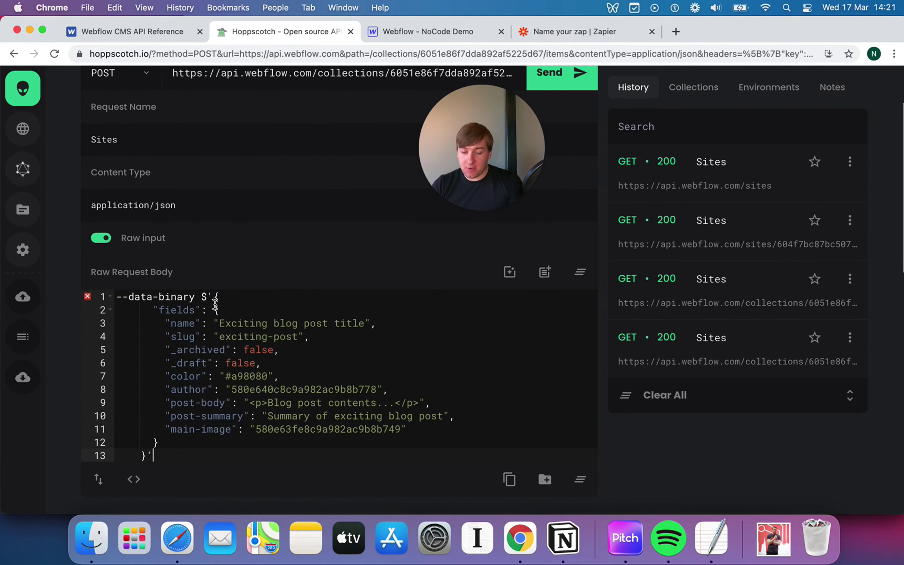
click(710, 539)
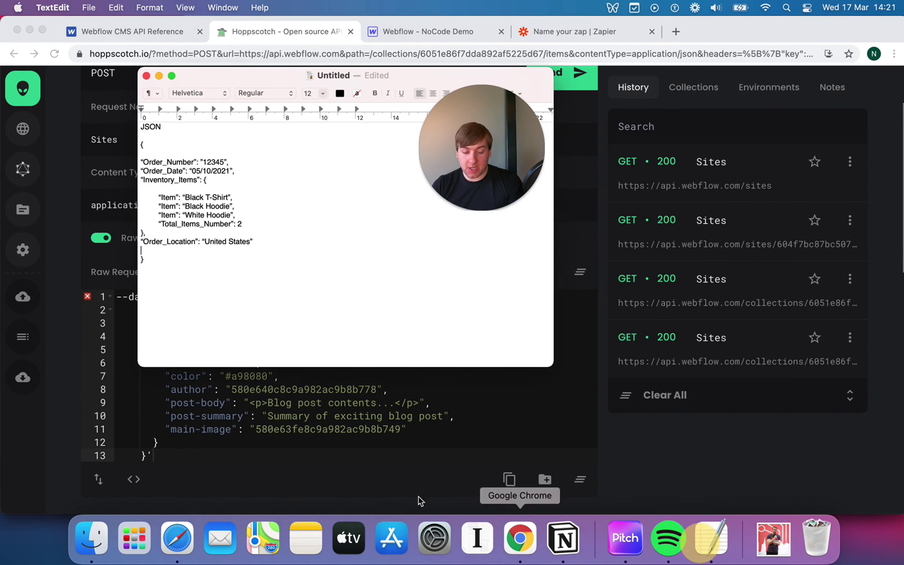
click(142, 145)
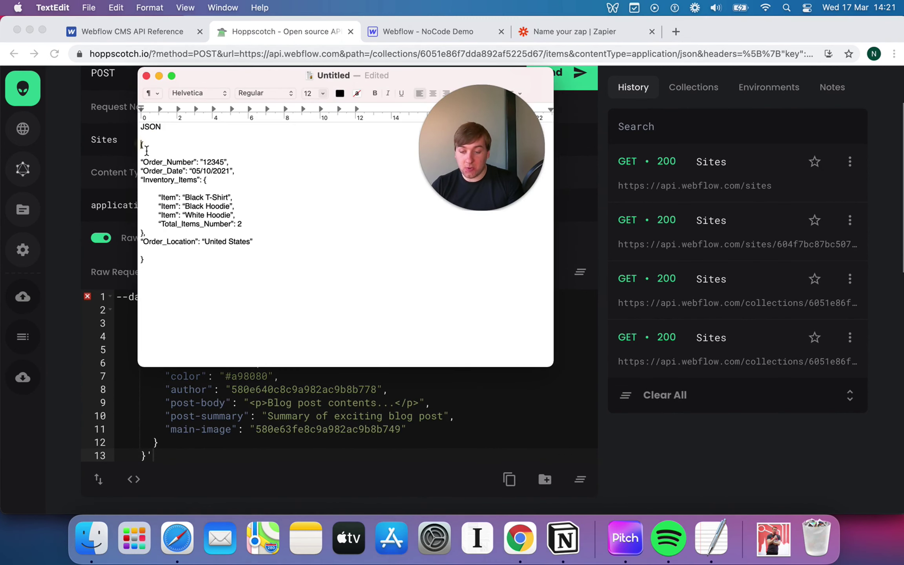
click(160, 255)
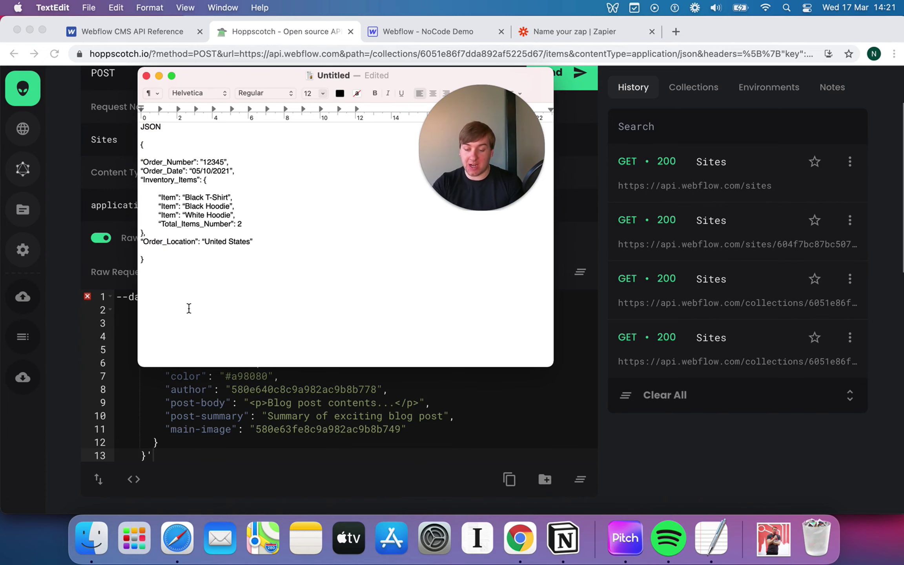
key(super+Tab)
Strip the apostrophes, the $ sign and the --data-binary prefix around the pasted JSON
key(BackSpace)
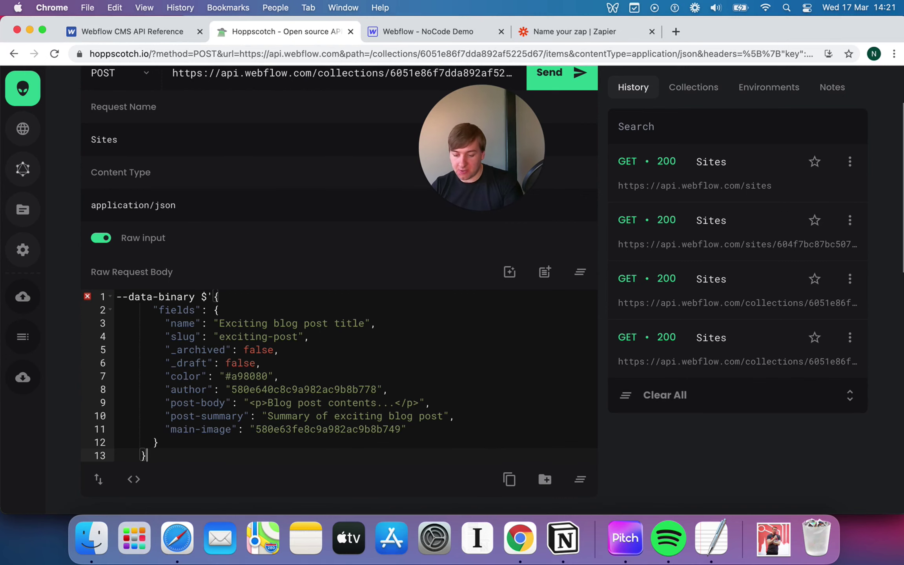
click(212, 297)
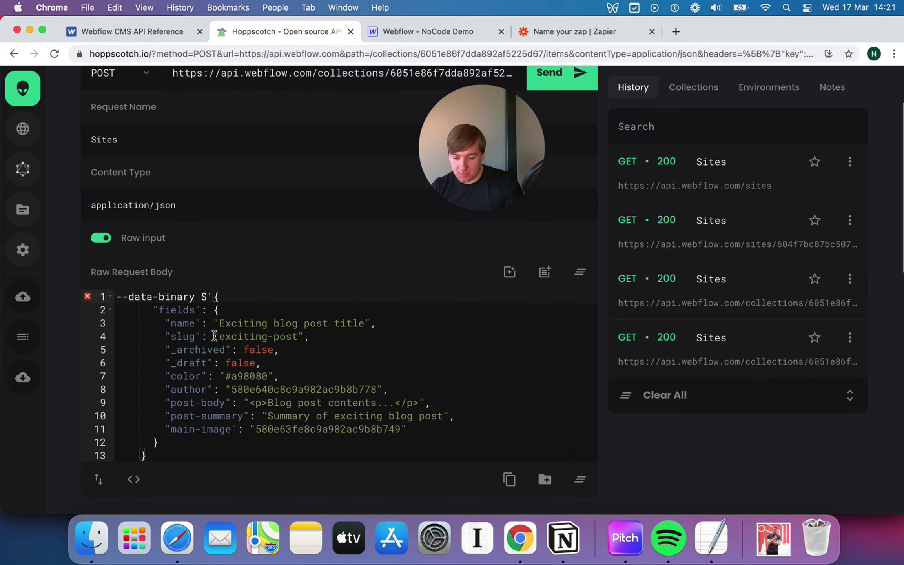
key(BackSpace)
key(BackSpace)
key(super+Tab)
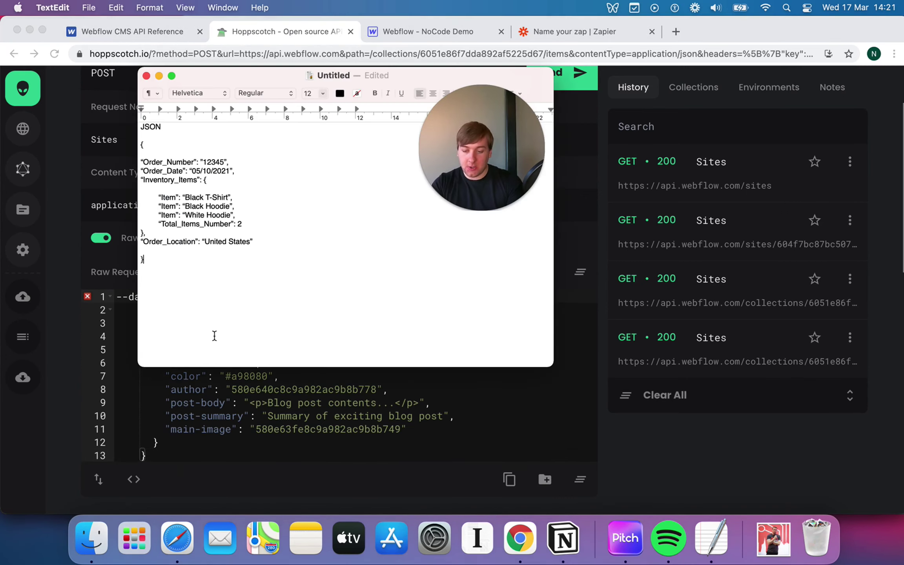
key(super+Tab)
key(BackSpace)
key(BackSpace)
key(BackSpace)
key(BackSpace)
key(BackSpace)
key(BackSpace)
key(BackSpace)
key(BackSpace)
key(BackSpace)
key(BackSpace)
key(BackSpace)
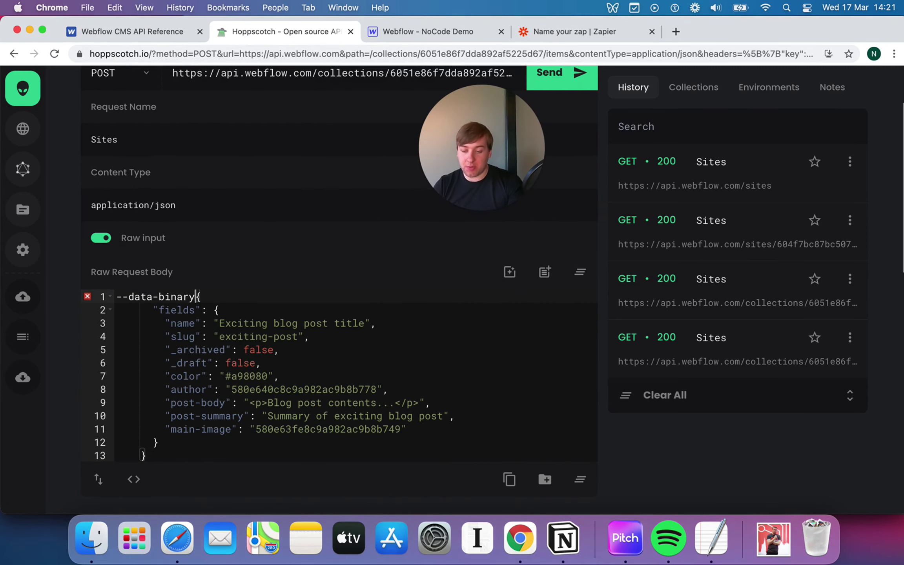
key(BackSpace)
key(BackSpace)
key(BackSpace)
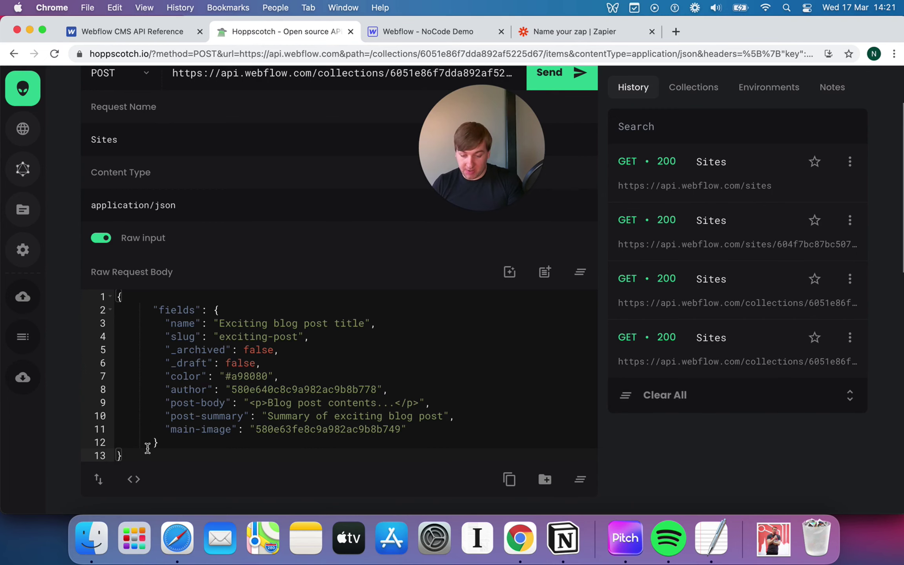
Replace the example name and slug values with the author's name and delete the other example fields
scroll(205, 392, down, 1)
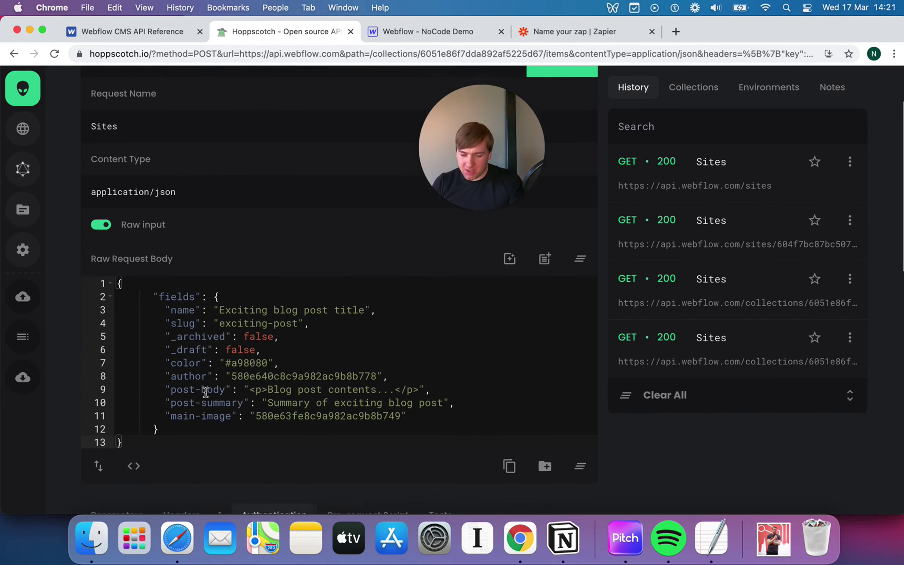
scroll(206, 391, down, 1)
click(188, 312)
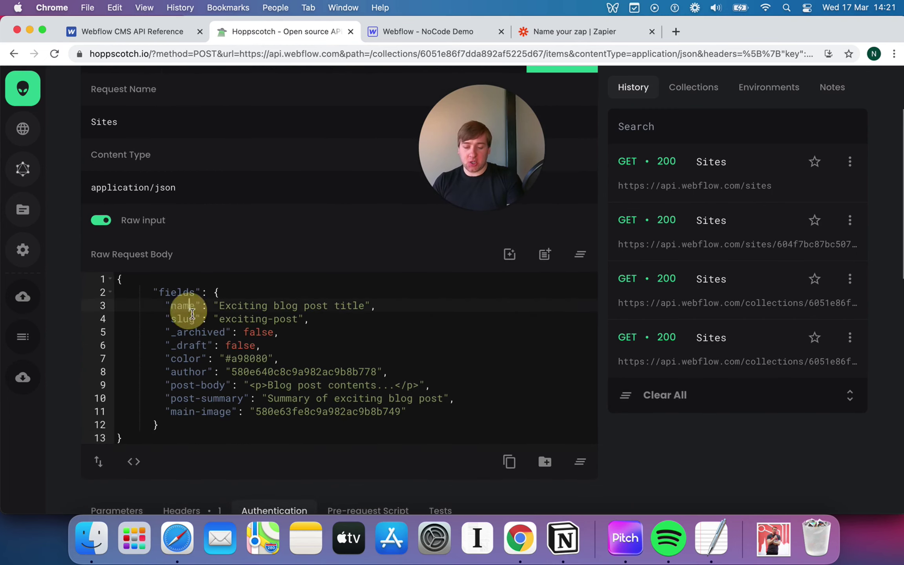
click(268, 368)
drag(365, 305, 220, 305)
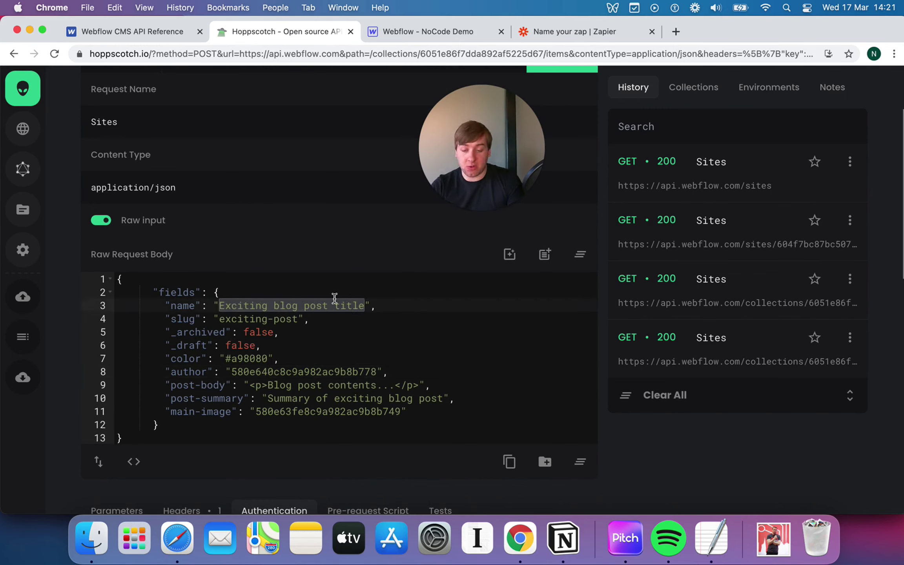
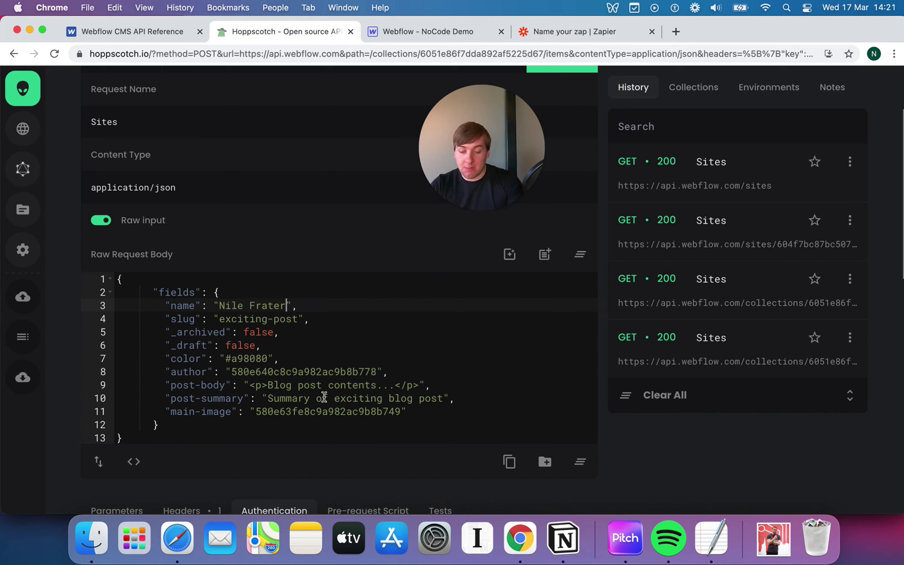
drag(435, 410, 153, 333)
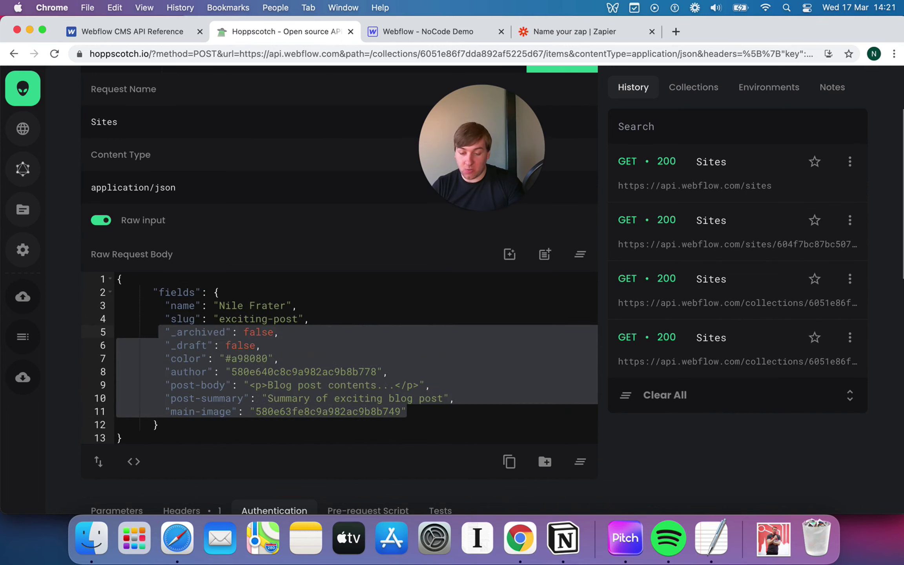
key(BackSpace)
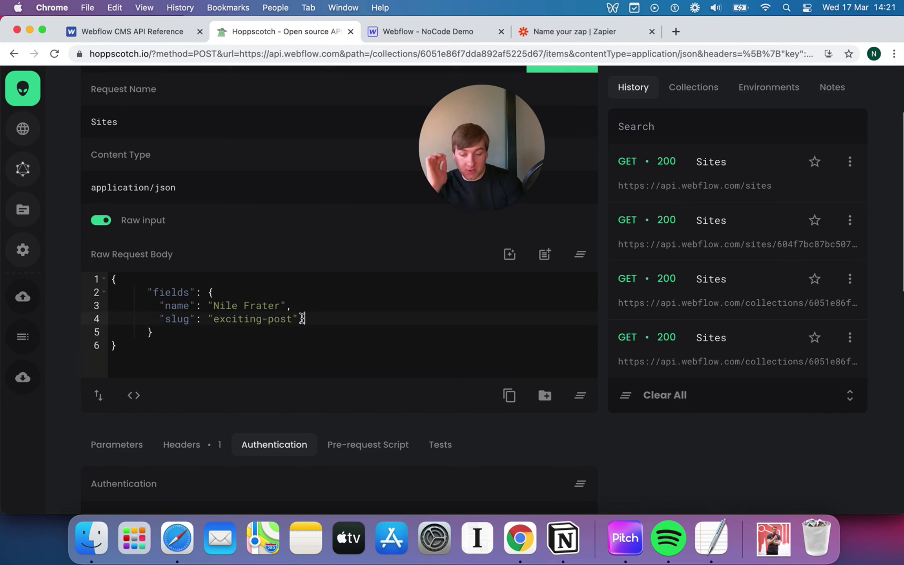
drag(294, 319, 212, 320)
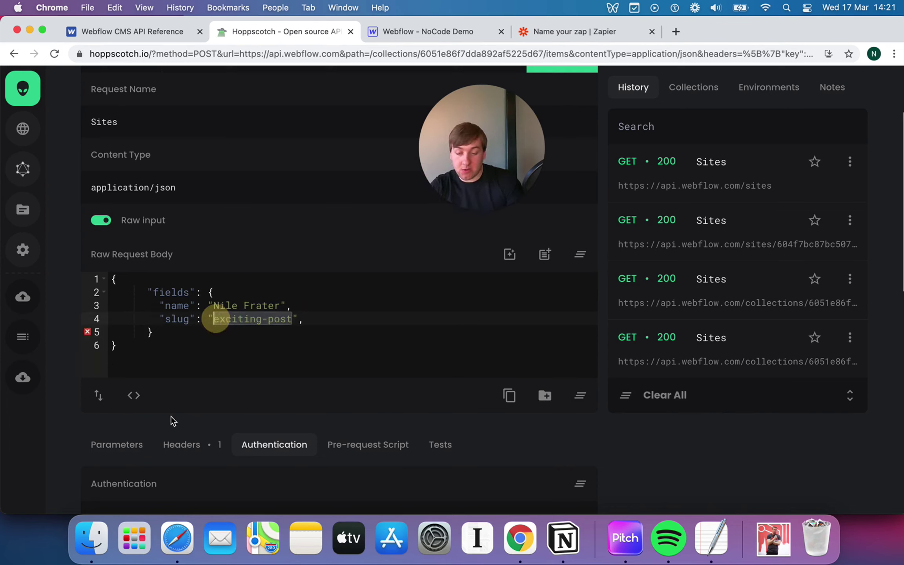
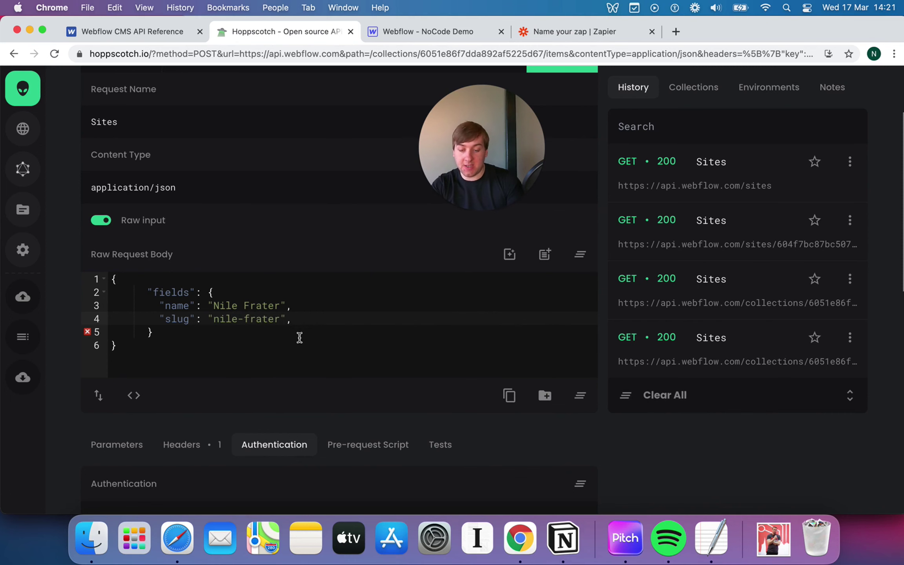
scroll(297, 365, down, 6)
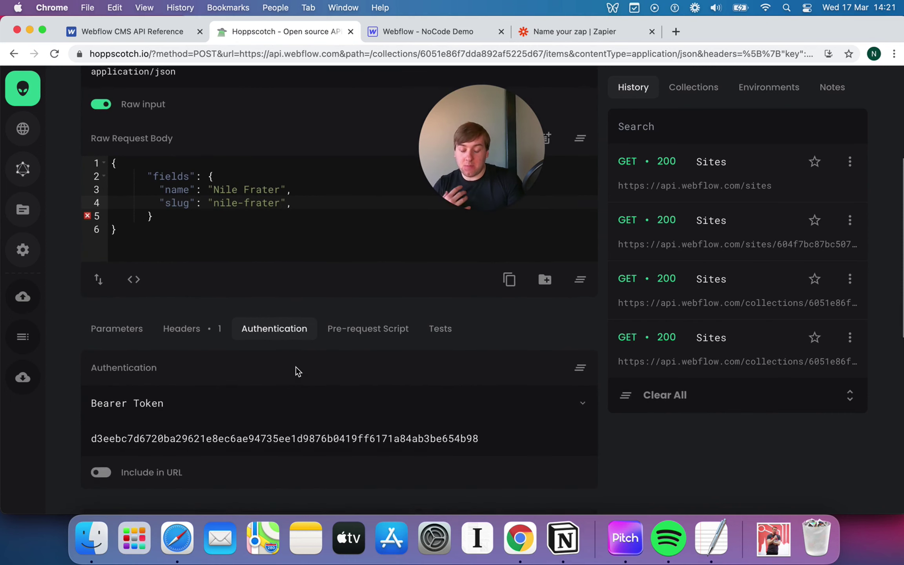
scroll(296, 337, up, 4)
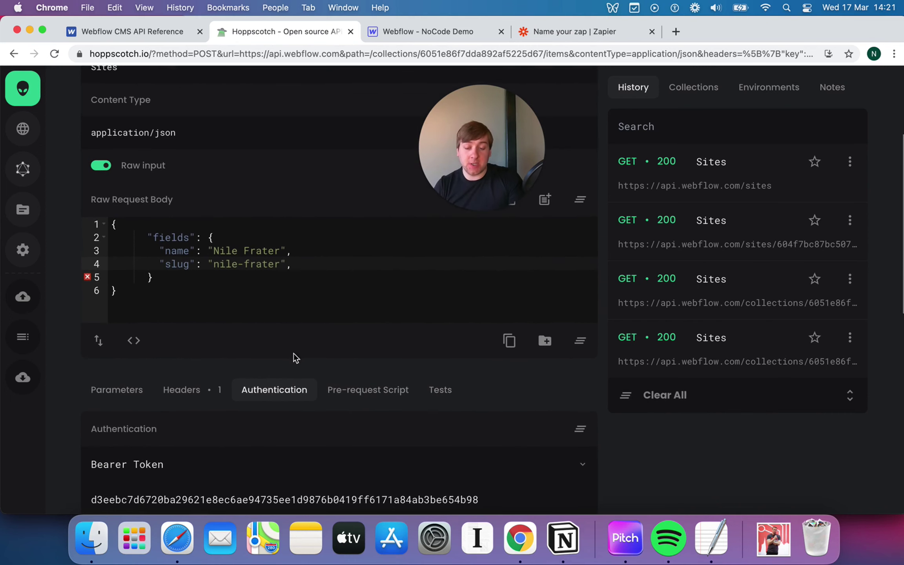
Check the curl example, then try and remove a trailing comma after the fields brace
click(152, 31)
click(758, 344)
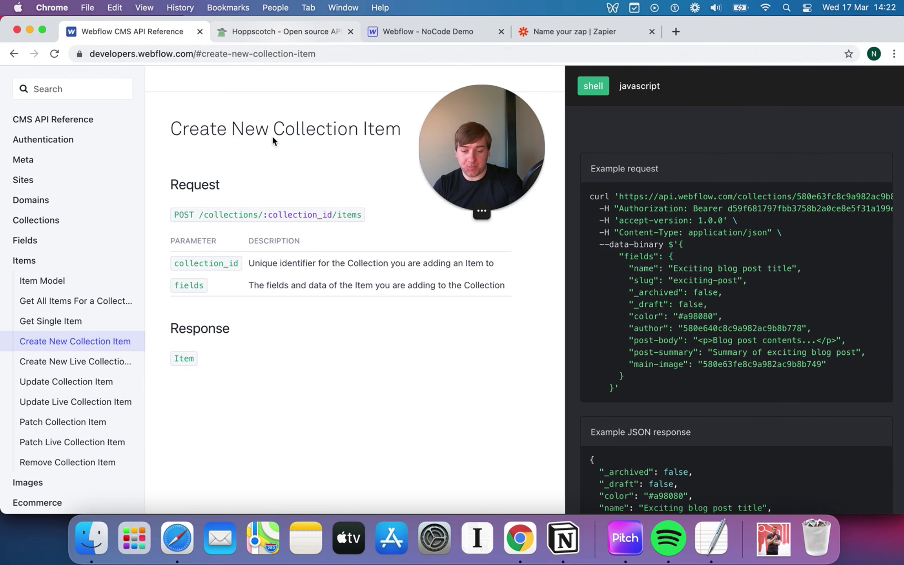
click(280, 35)
click(126, 226)
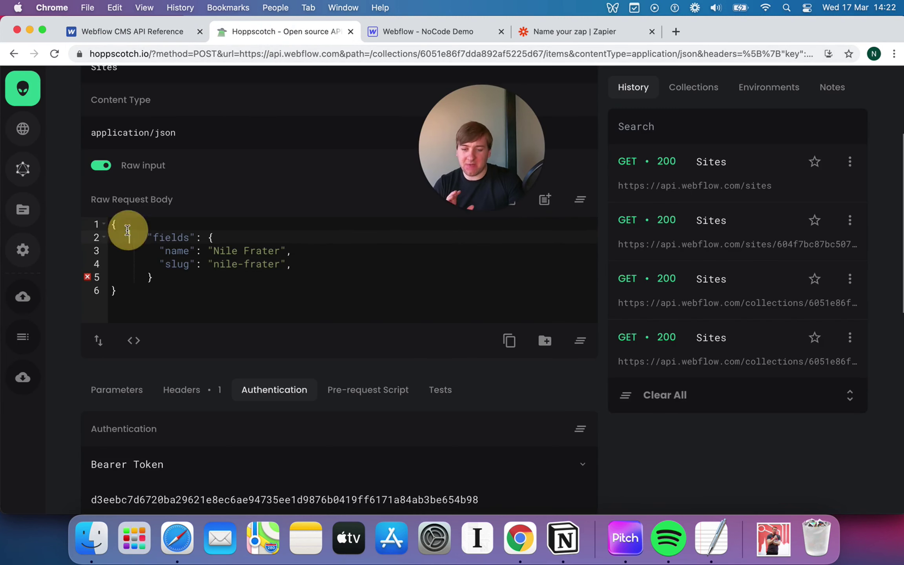
click(228, 235)
click(178, 277)
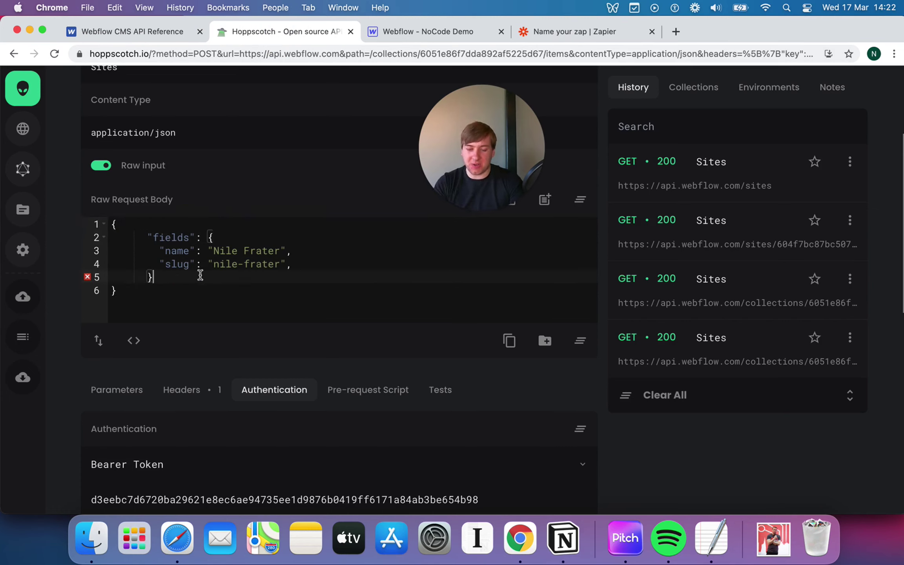
text(,)
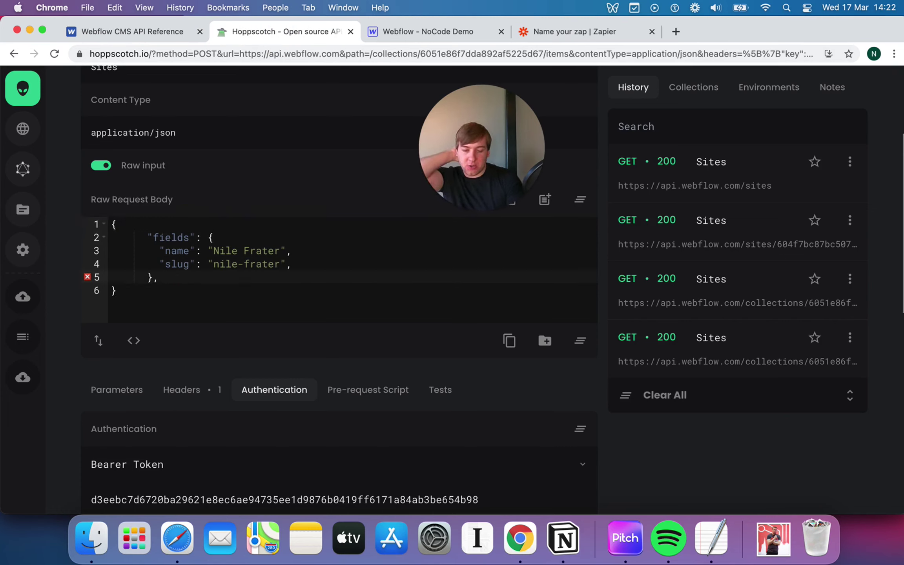
key(BackSpace)
mouse_move(91, 281)
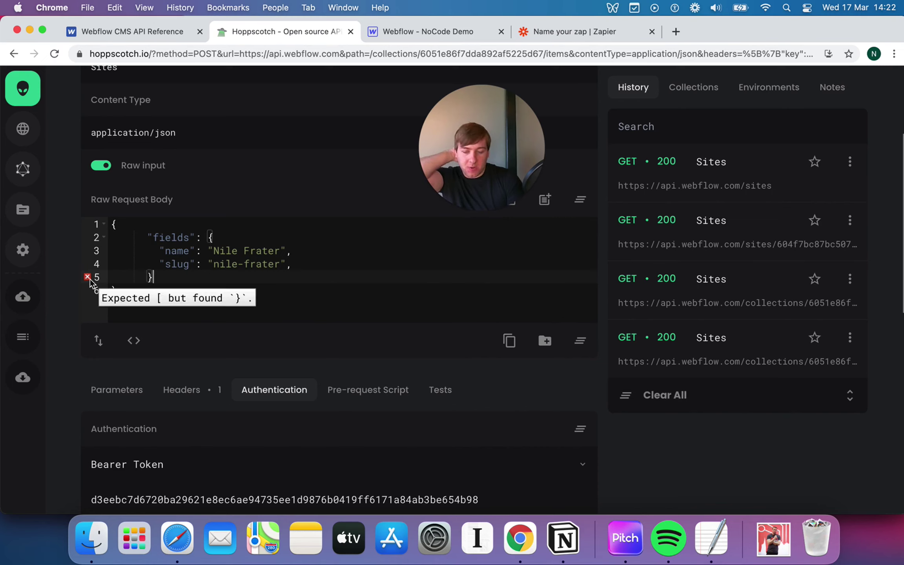
click(305, 250)
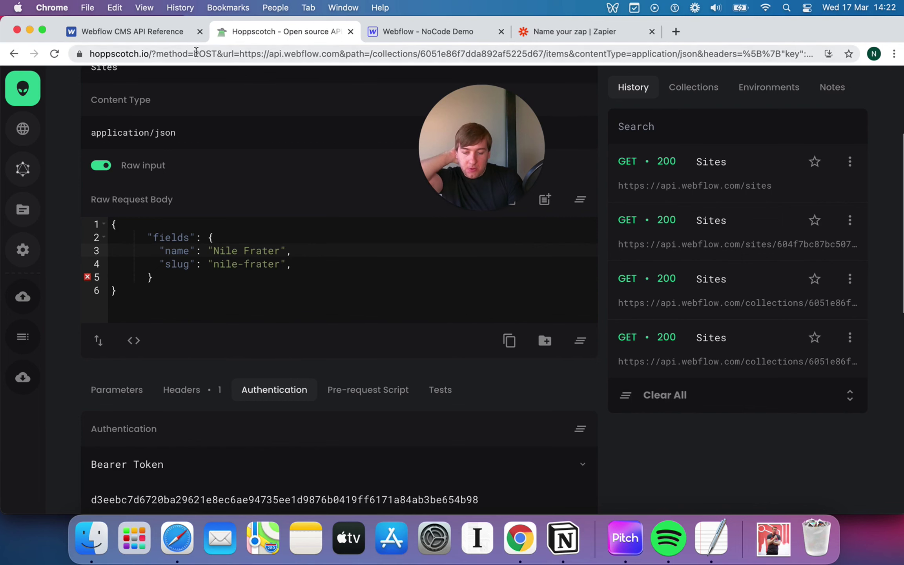
click(163, 29)
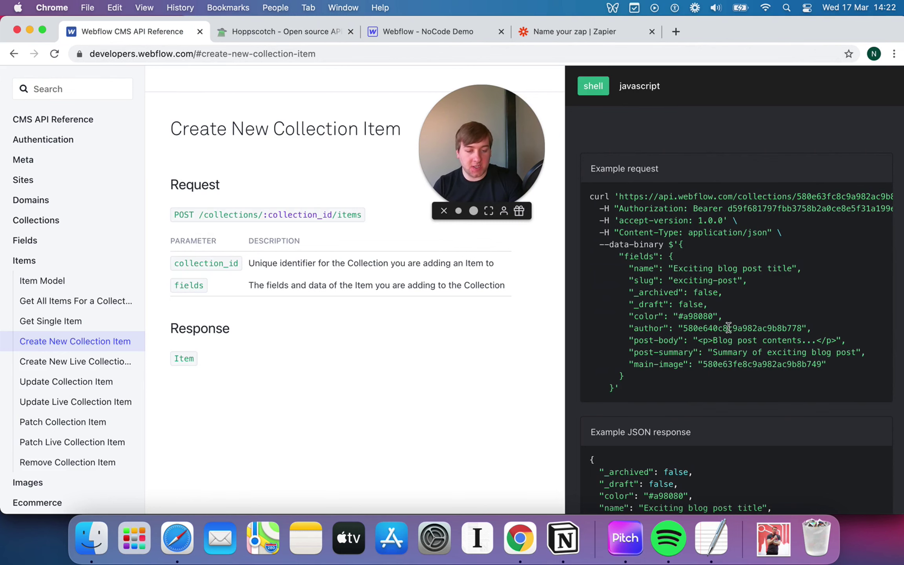
Check the Name and Slug fields in the Webflow Authors collection settings
click(420, 29)
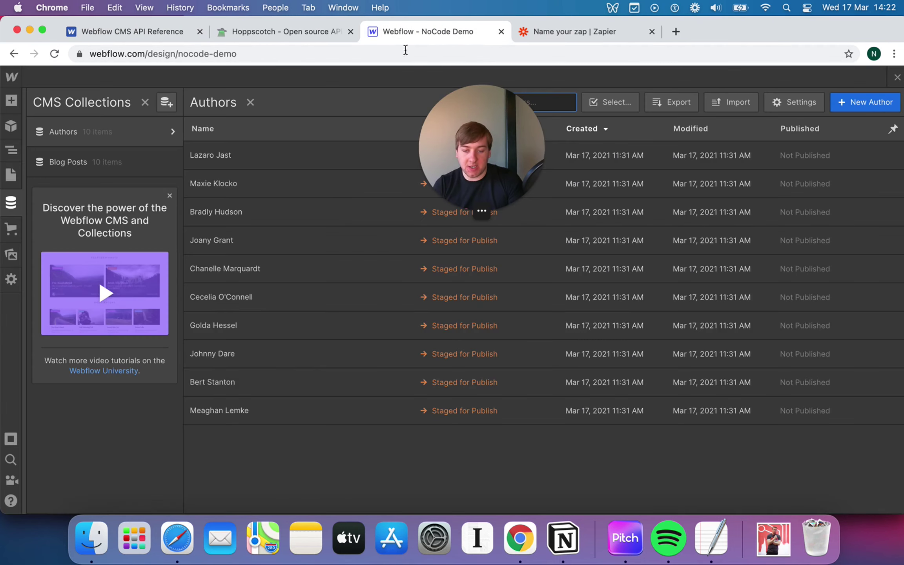
click(779, 102)
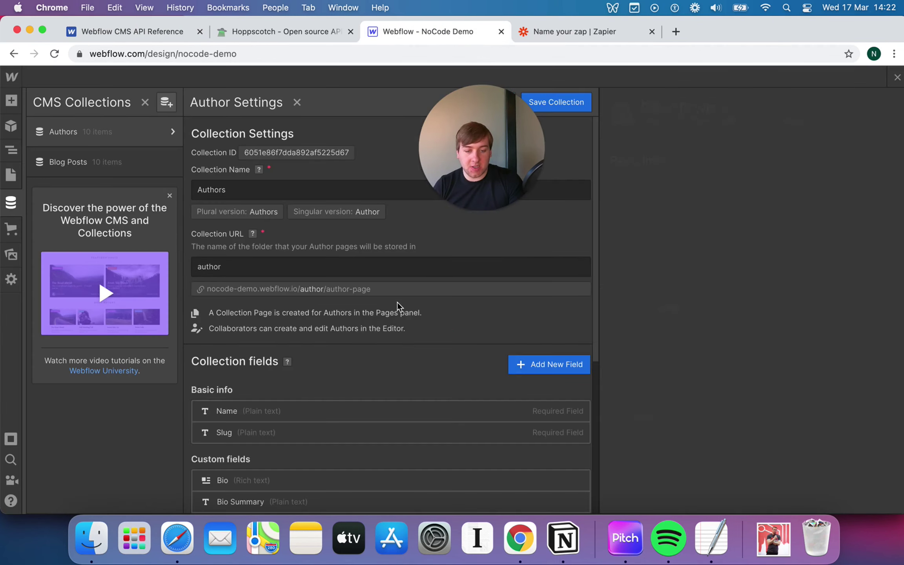
scroll(374, 387, down, 5)
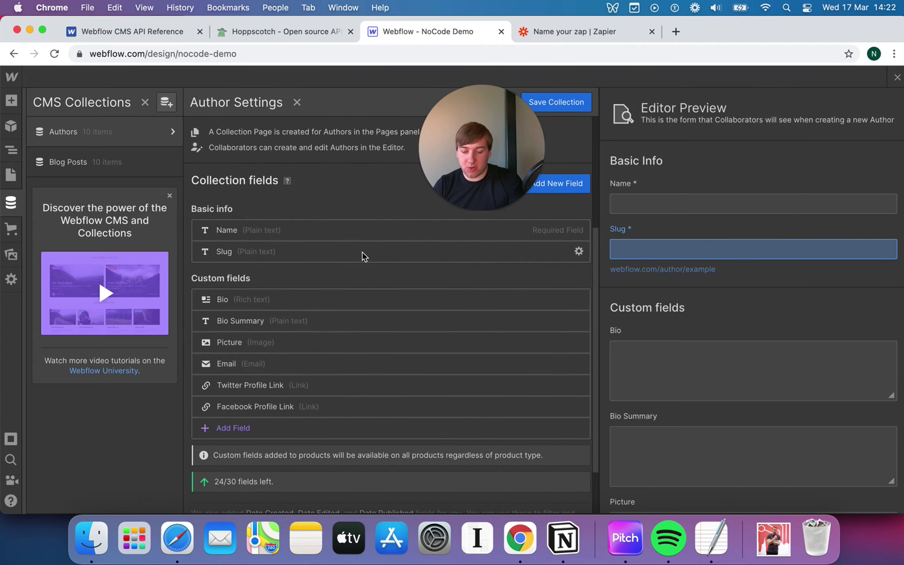
click(292, 39)
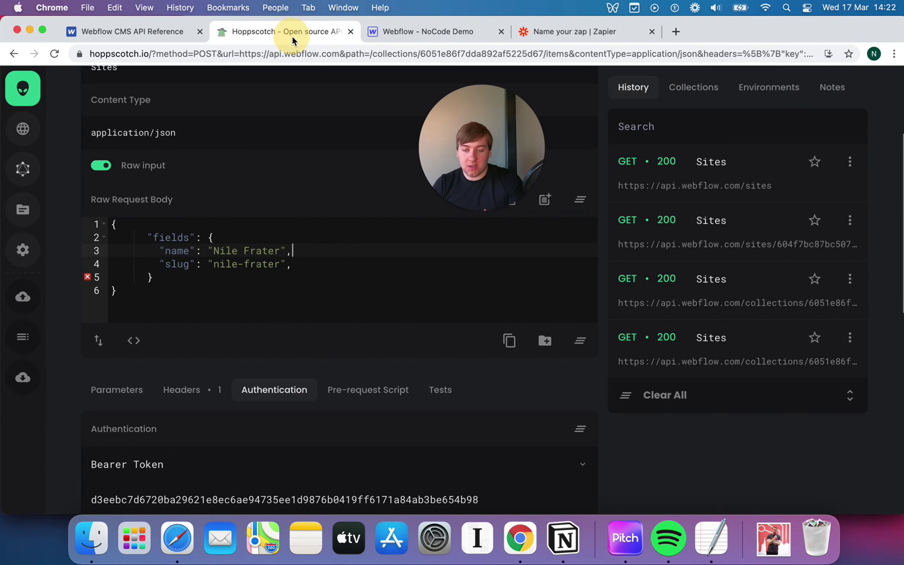
Compare with the TextEdit example JSON and delete the comma after the slug value
click(315, 266)
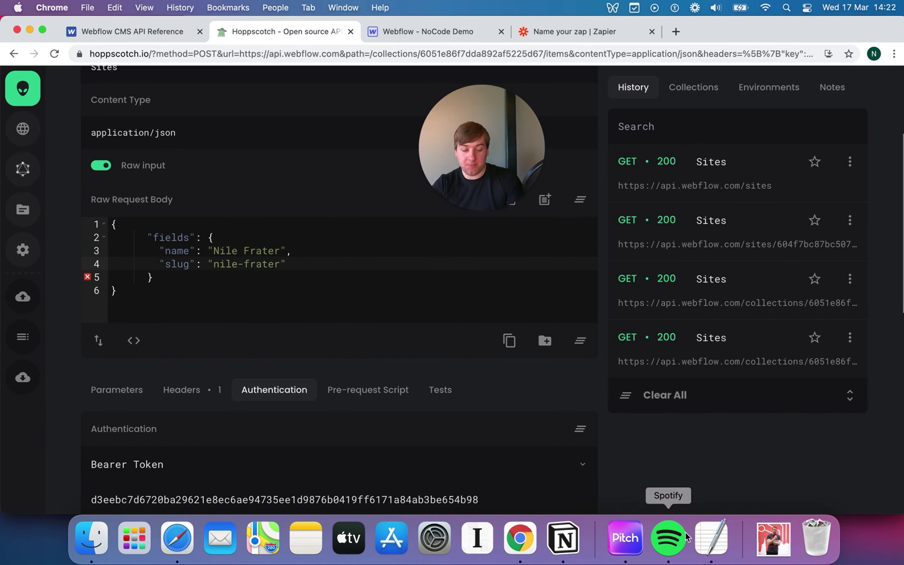
click(711, 537)
click(259, 216)
click(259, 224)
key(super+Tab)
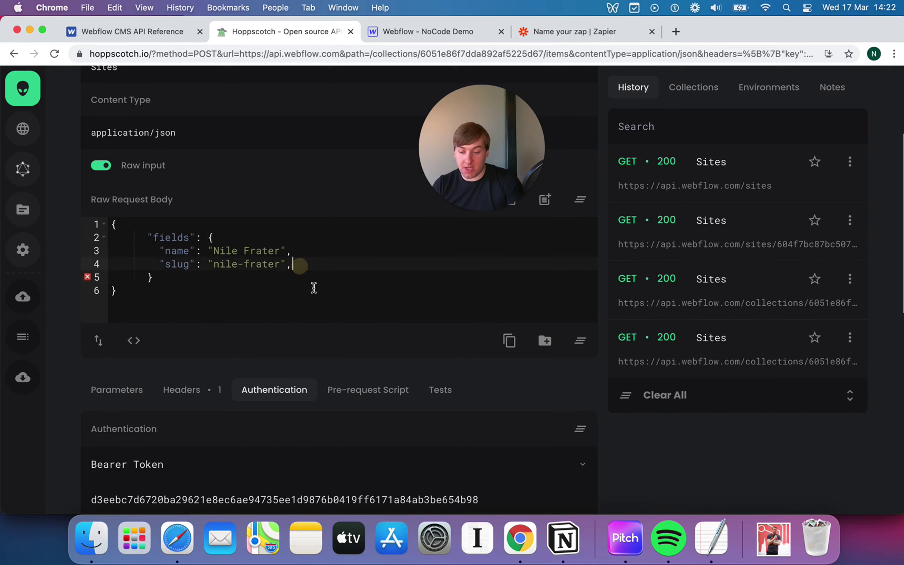
mouse_move(88, 280)
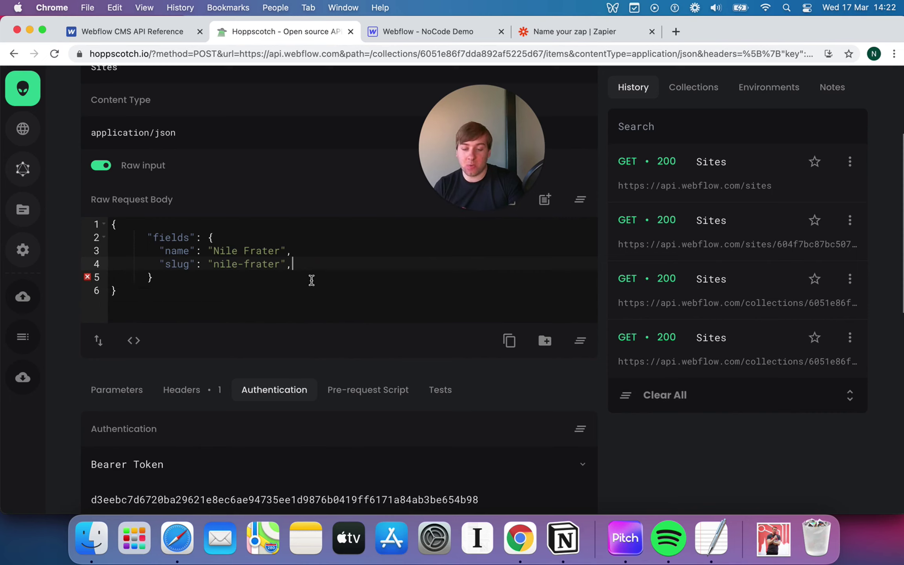
key(BackSpace)
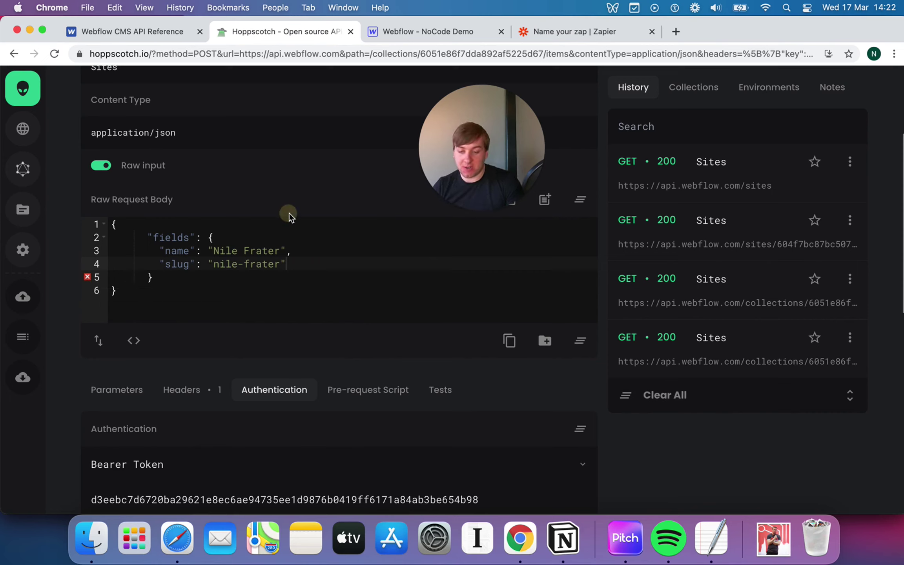
scroll(297, 201, down, 3)
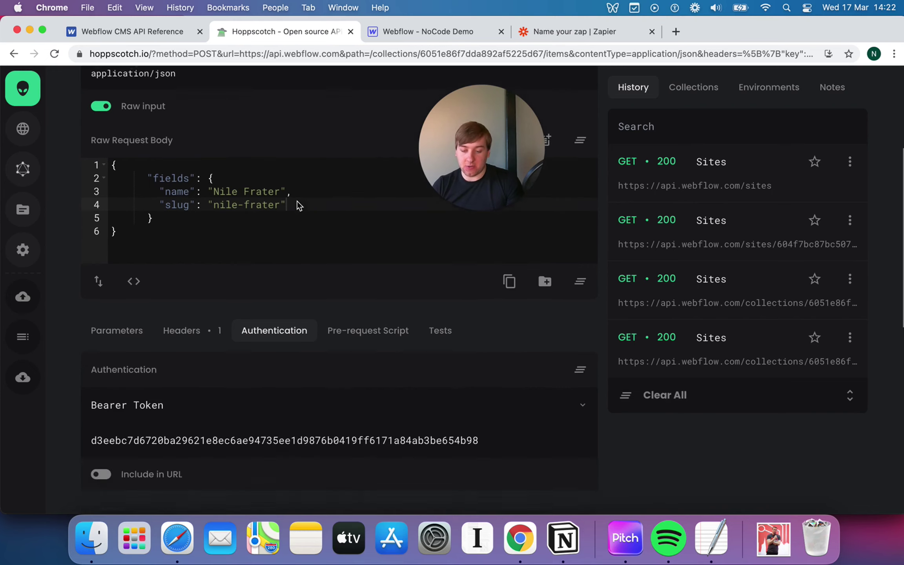
scroll(298, 201, up, 9)
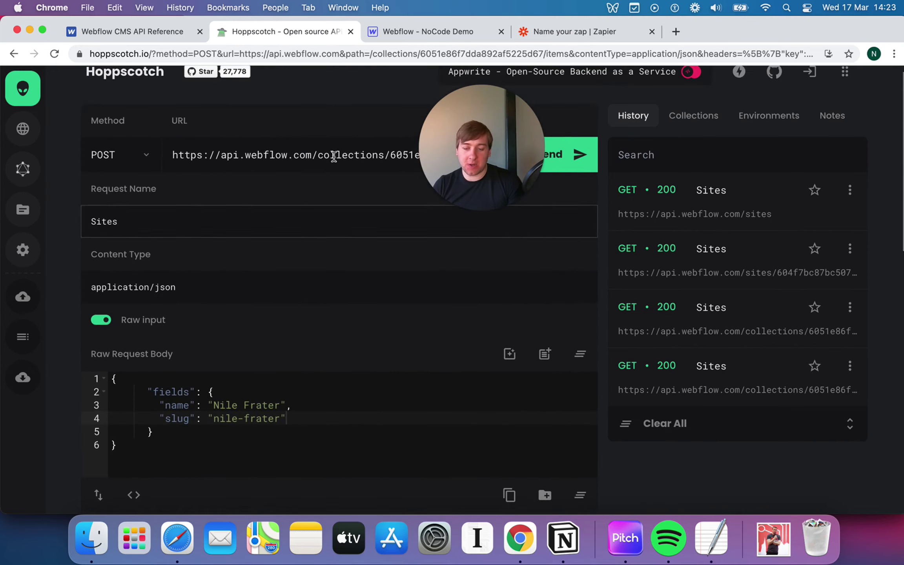
Compare the request body against the Create New Collection Item docs
scroll(318, 226, down, 2)
drag(475, 136, 778, 157)
scroll(356, 211, up, 2)
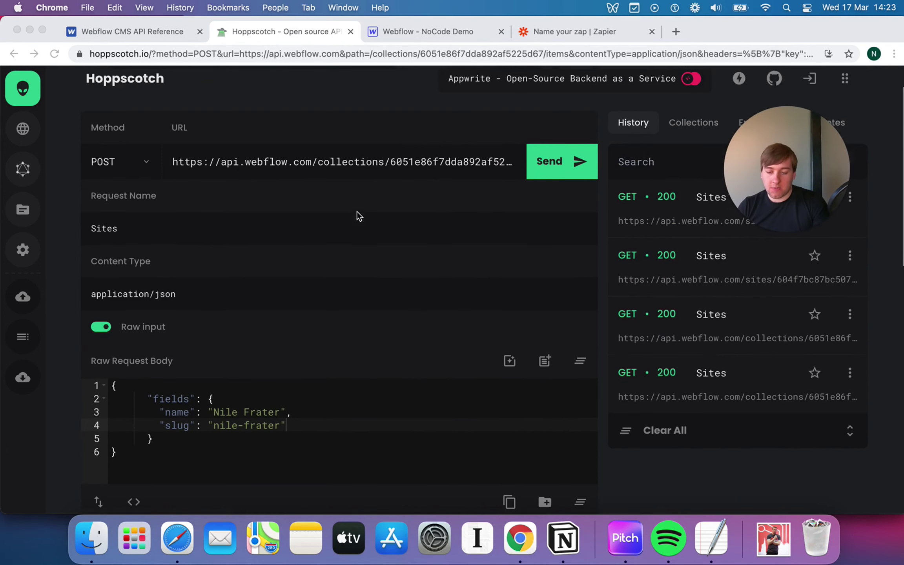
scroll(286, 222, down, 2)
click(173, 31)
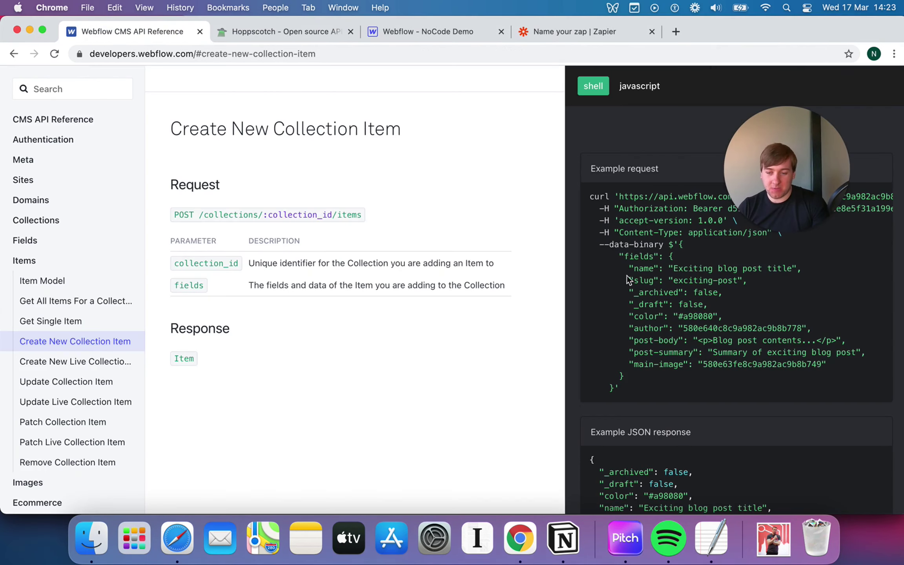
scroll(681, 254, up, 1)
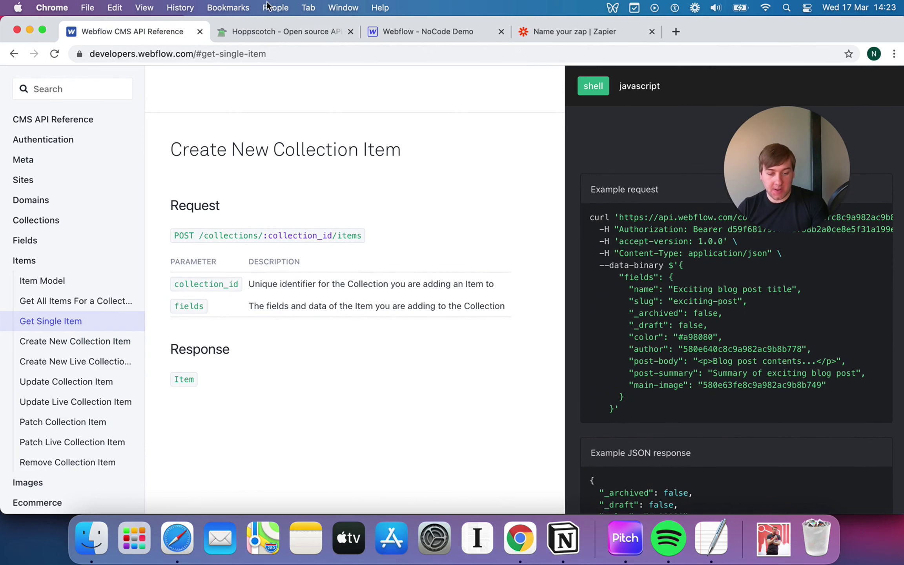
click(249, 31)
scroll(244, 346, down, 5)
Check the request's headers and bearer token auth against the docs' Content-Type header
click(195, 341)
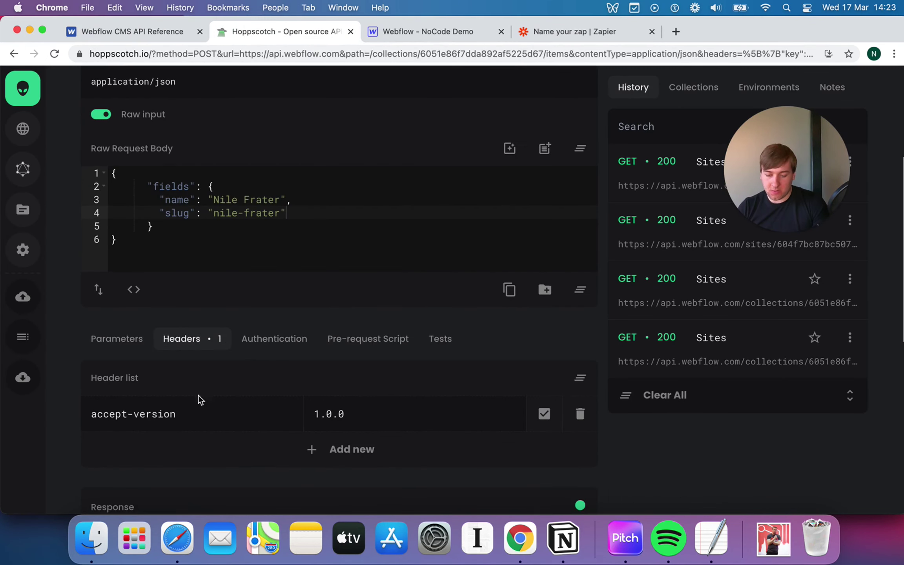
click(259, 338)
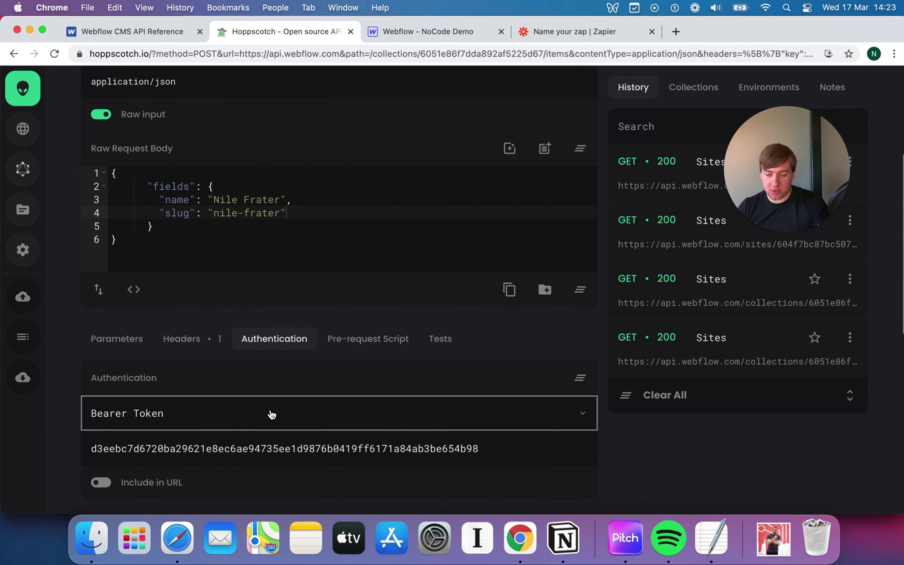
click(169, 32)
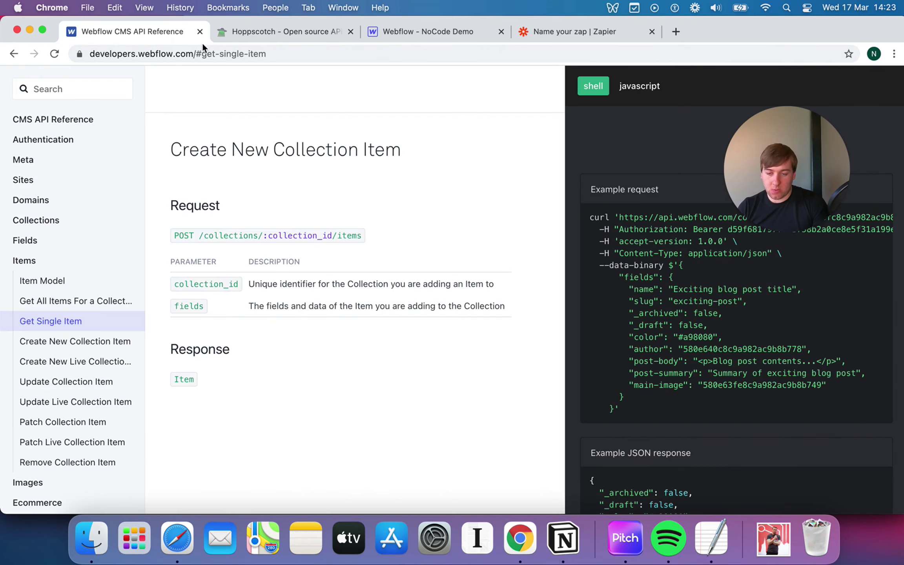
drag(643, 253, 659, 253)
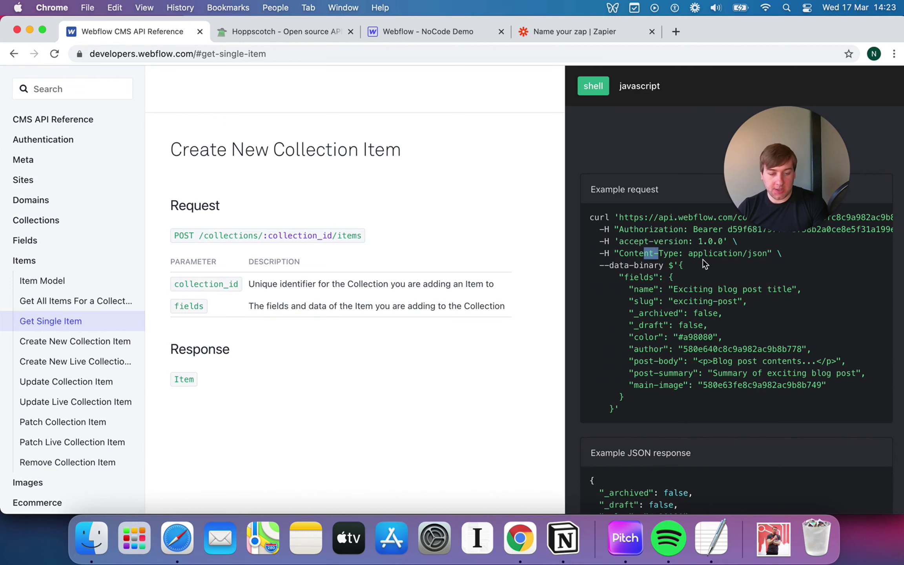
click(325, 31)
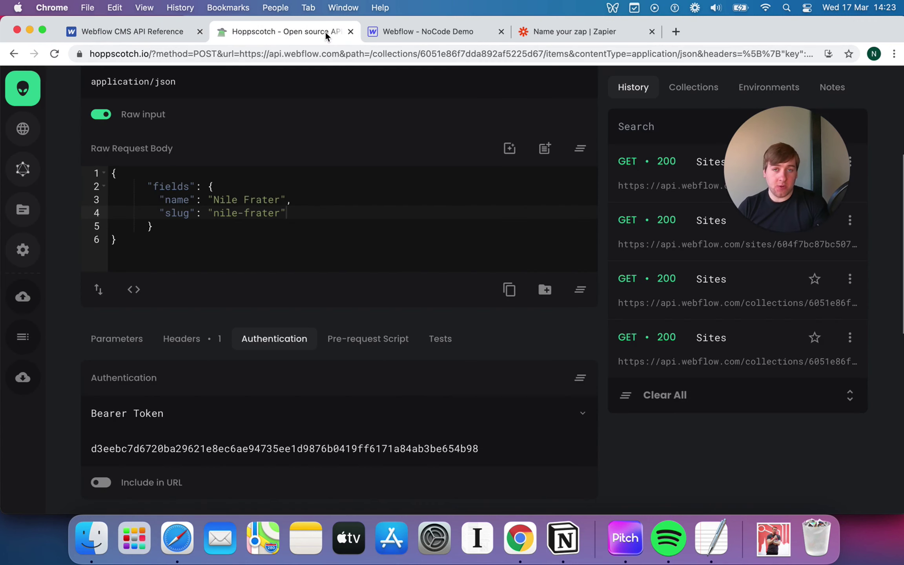
Review the header list showing accept-version 1.0.0, then scroll back to Send
scroll(286, 157, up, 1)
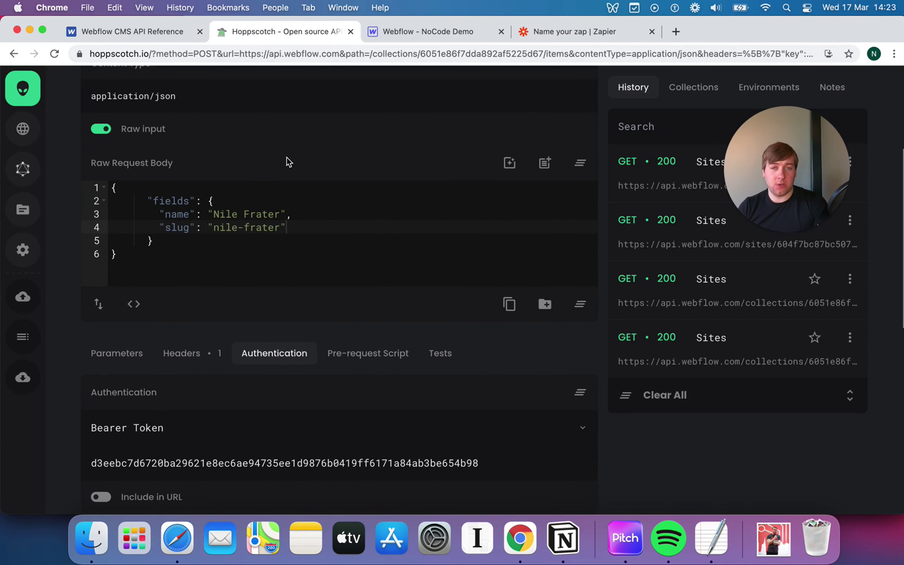
scroll(287, 157, down, 1)
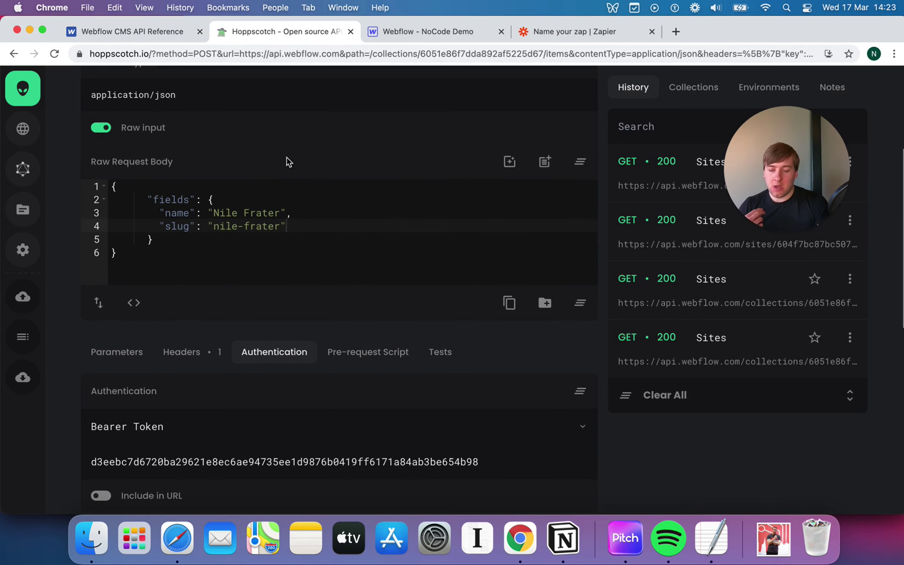
scroll(287, 157, down, 3)
scroll(248, 216, up, 4)
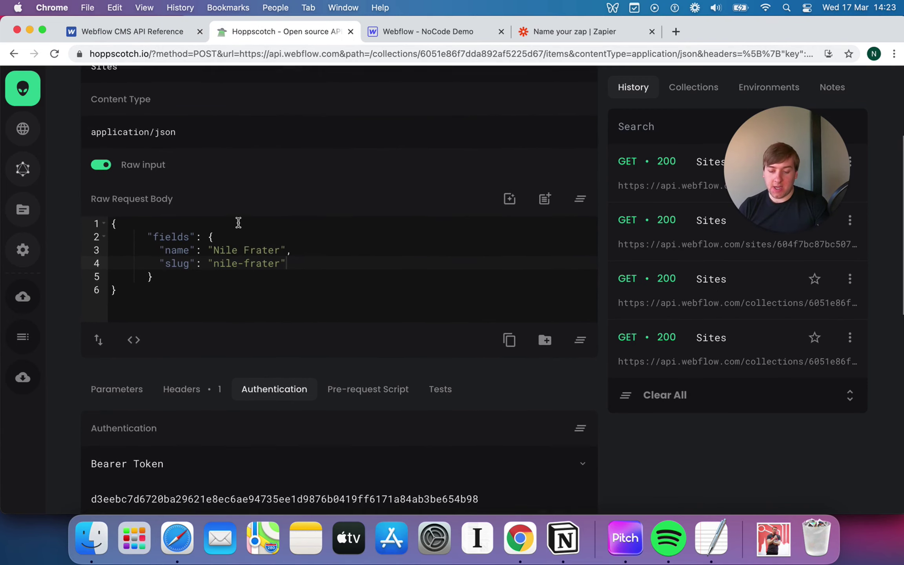
scroll(238, 222, up, 3)
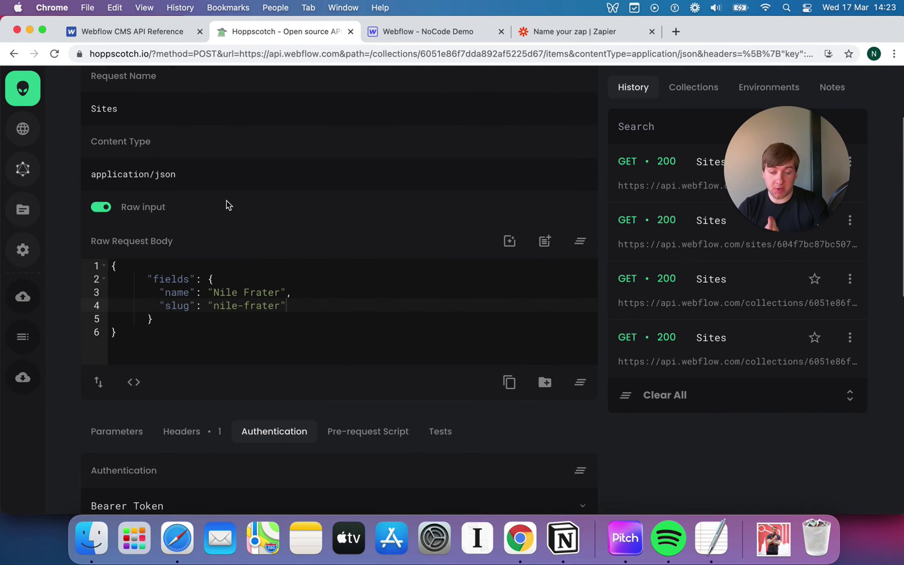
scroll(227, 201, down, 5)
click(174, 326)
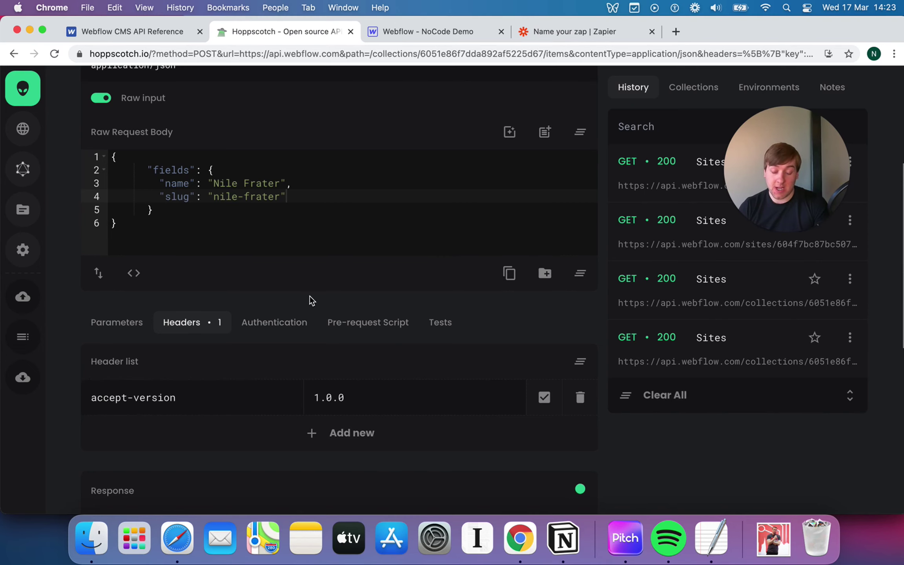
scroll(309, 295, up, 6)
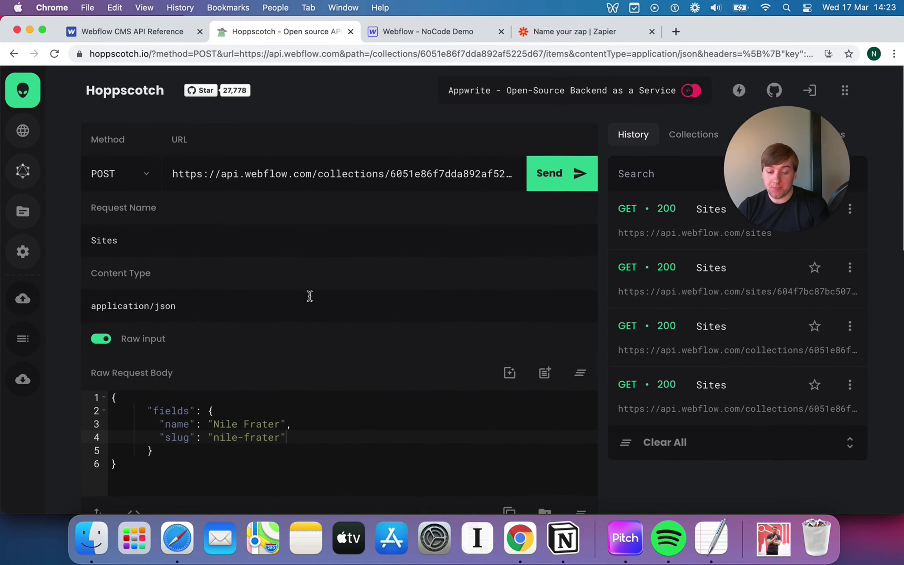
scroll(492, 285, down, 5)
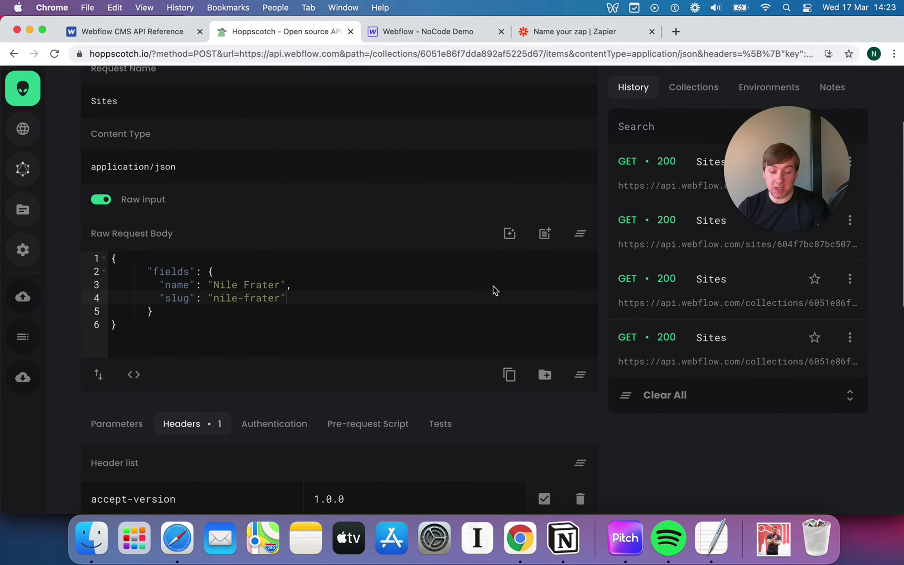
scroll(493, 285, down, 2)
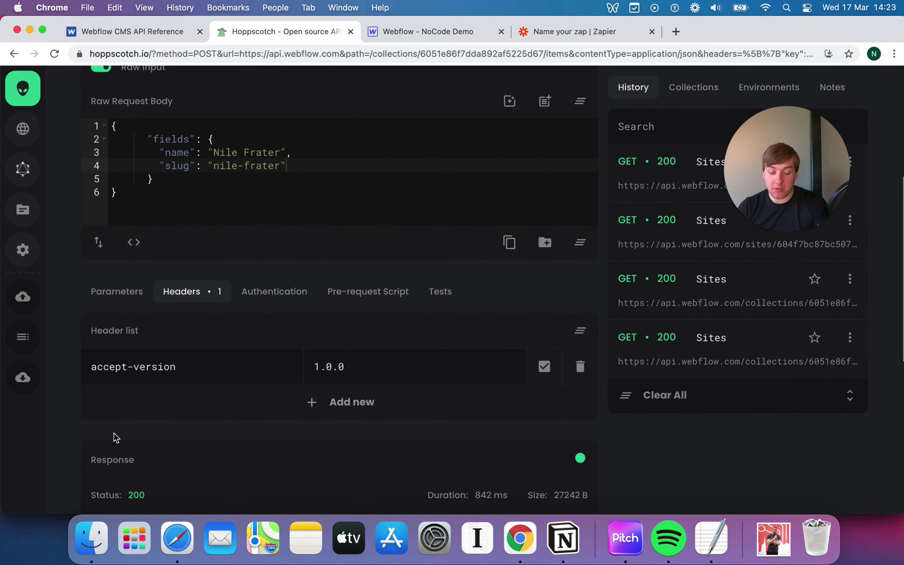
scroll(517, 267, up, 6)
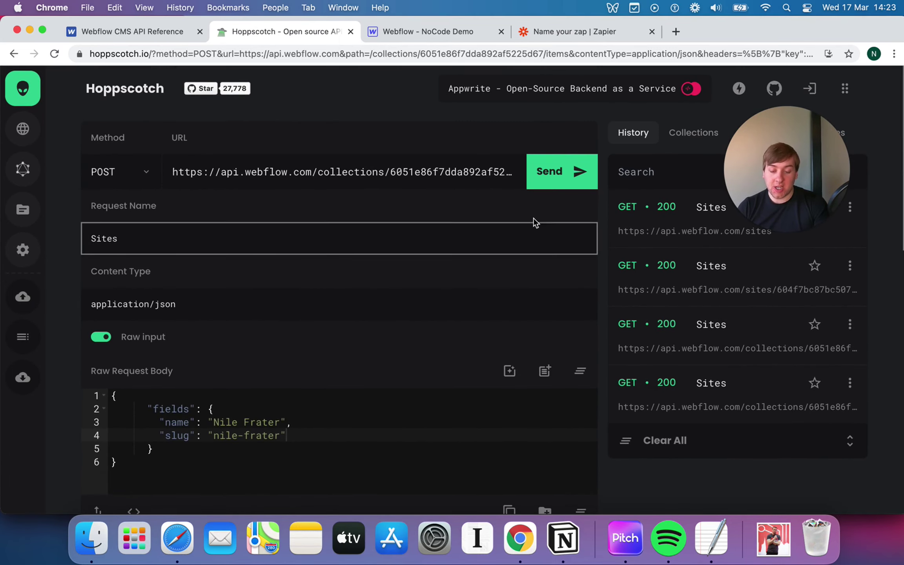
Send the POST request and review the required-field errors for _archived and _draft
click(553, 176)
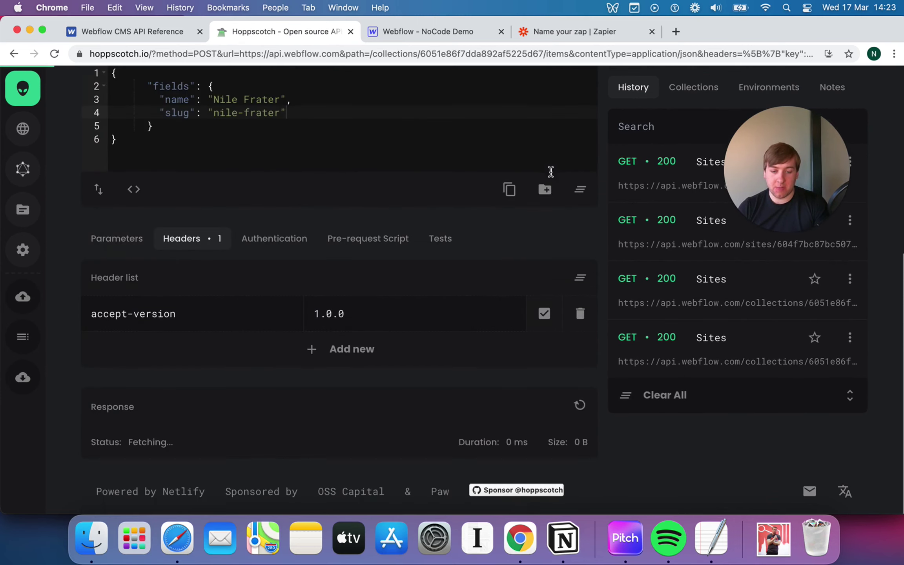
scroll(385, 351, down, 6)
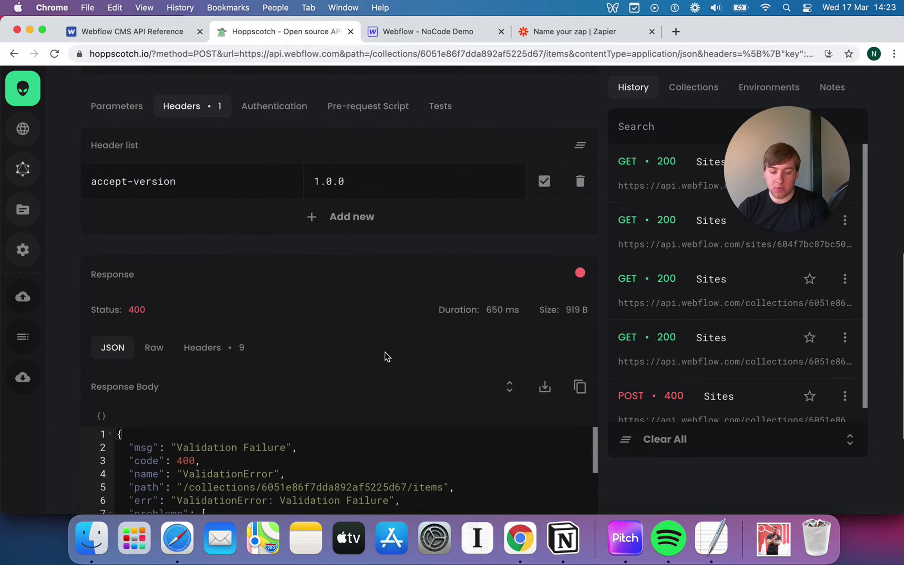
scroll(385, 351, down, 4)
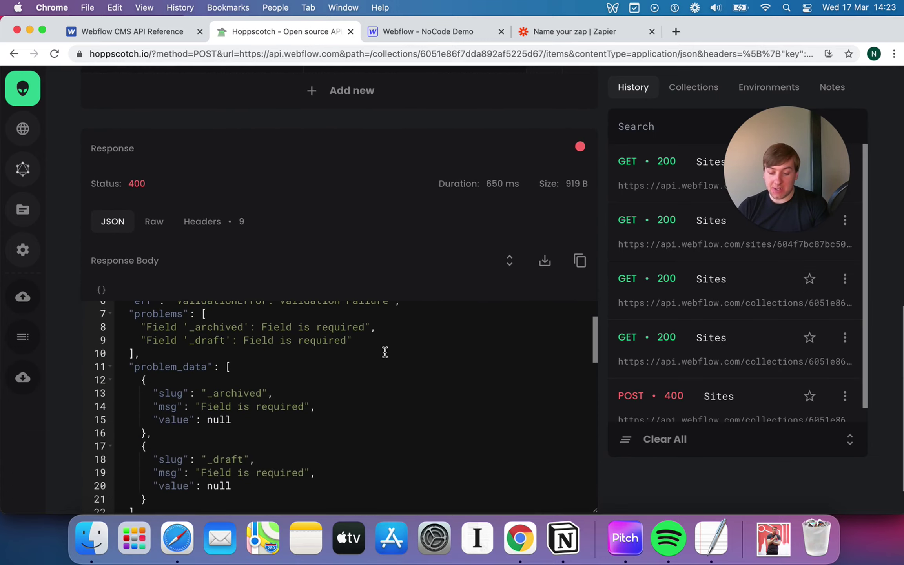
drag(168, 333, 310, 340)
click(310, 340)
scroll(279, 347, up, 3)
scroll(40, 361, down, 1)
scroll(40, 361, down, 1)
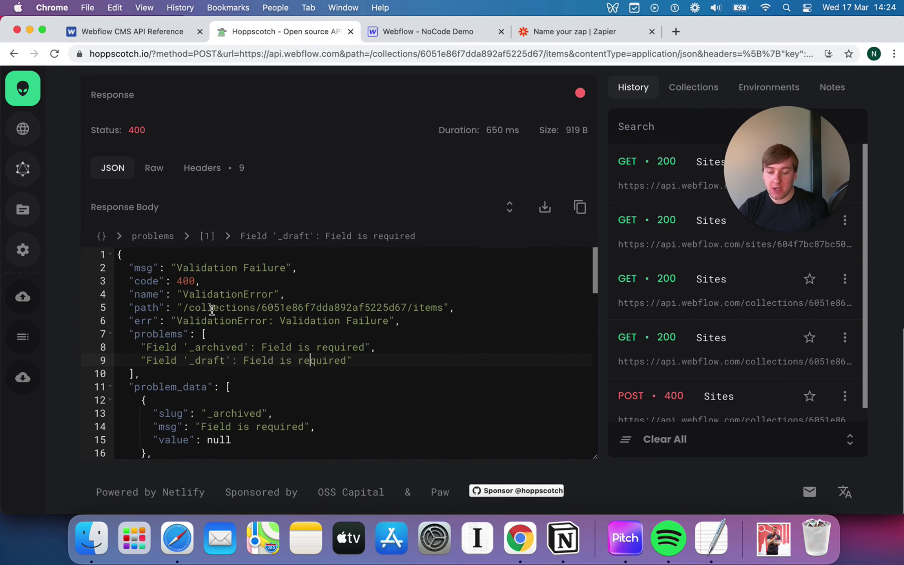
Inspect the response's msg and code fields, selecting the 400 error code
scroll(209, 309, down, 1)
click(142, 262)
click(147, 273)
click(187, 273)
double_click(187, 273)
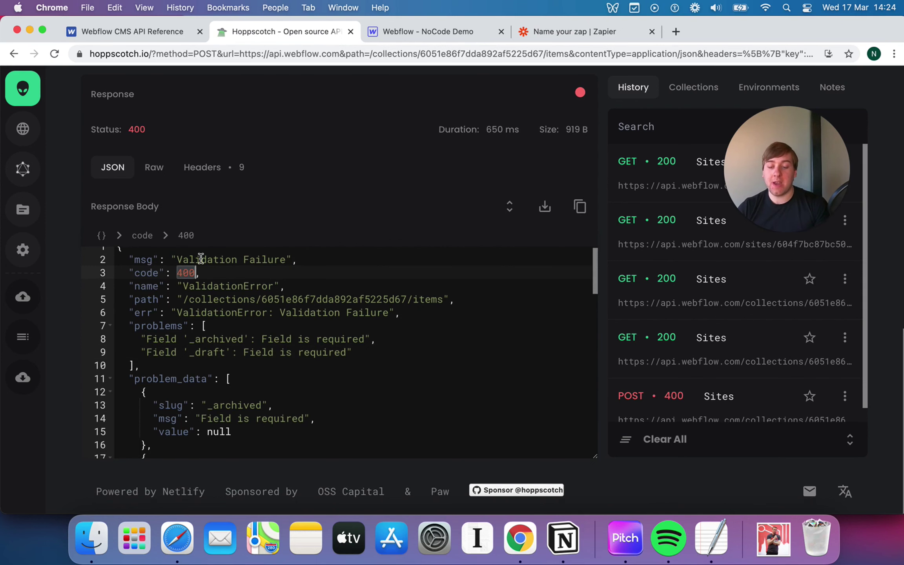
Open the API Reference's Errors section and read the SyntaxError description in Standard Errors
click(141, 31)
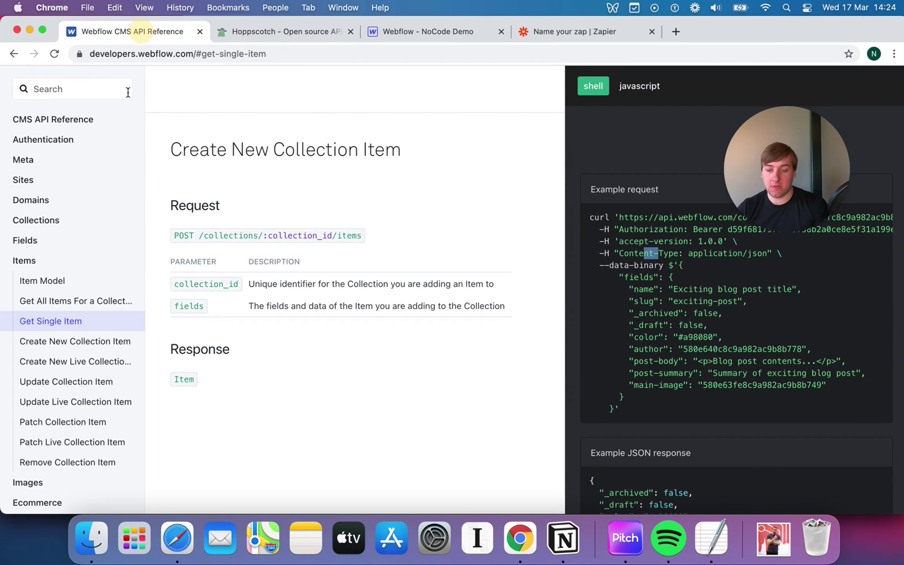
scroll(53, 446, down, 3)
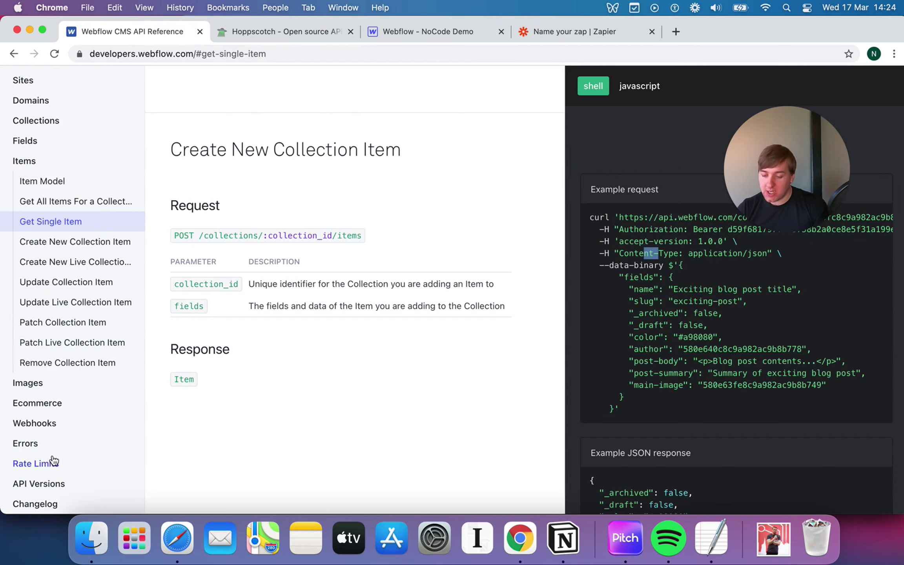
click(34, 444)
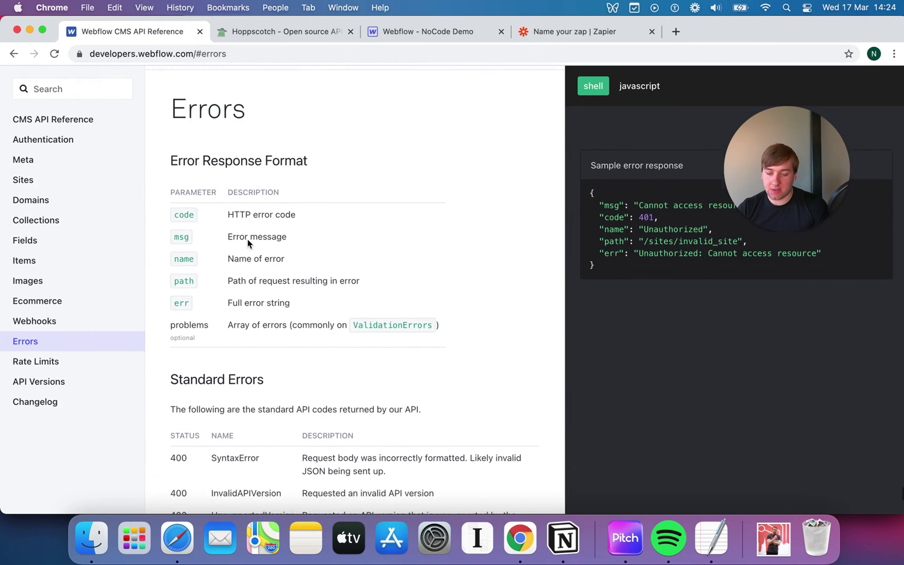
scroll(247, 238, down, 5)
drag(176, 283, 227, 285)
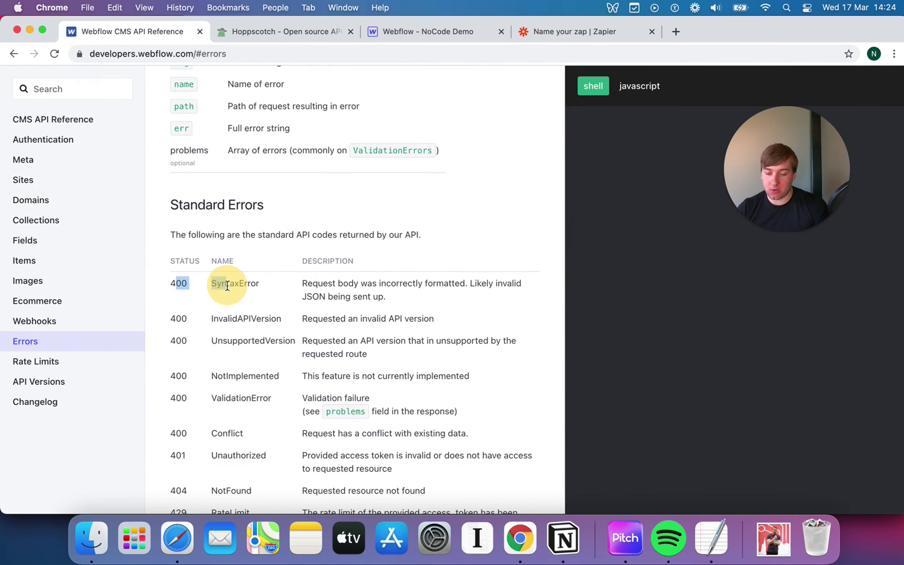
double_click(321, 293)
click(349, 291)
double_click(351, 288)
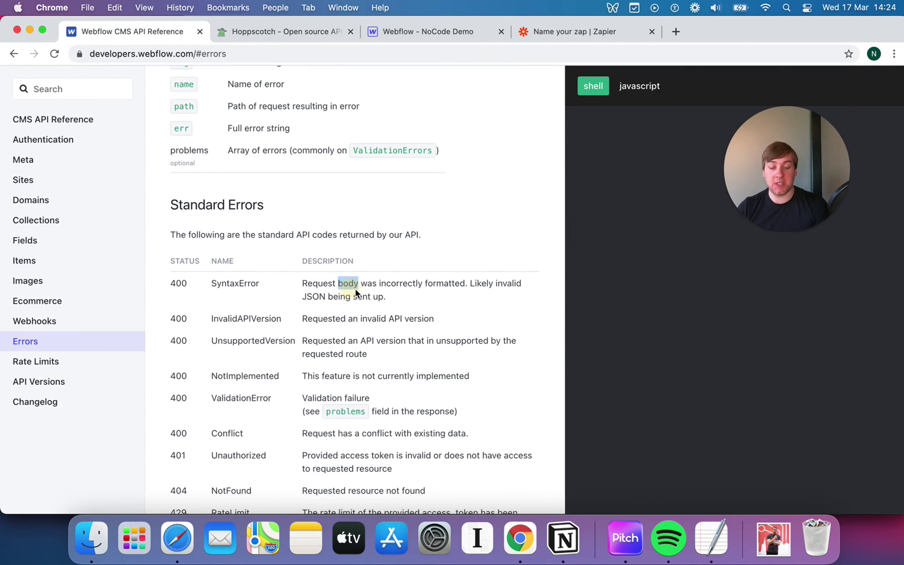
click(423, 290)
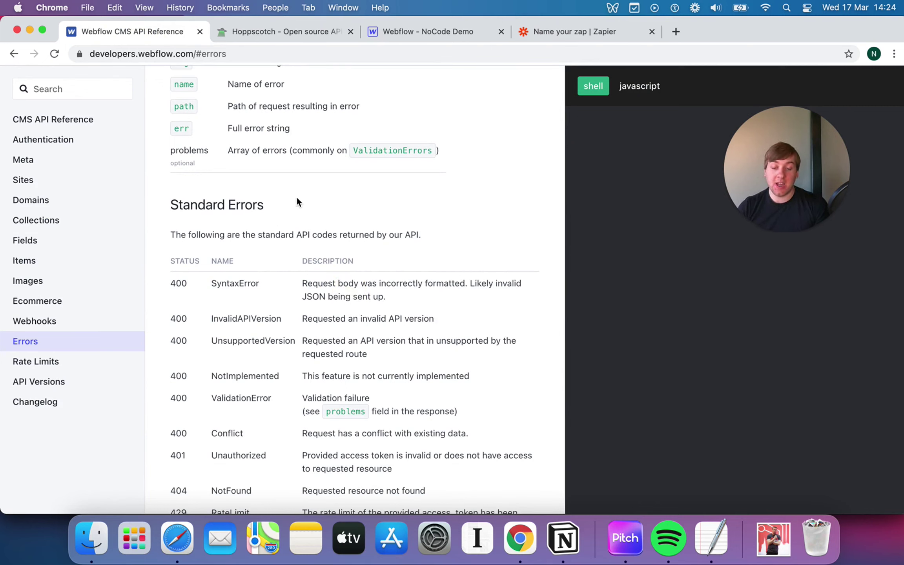
Return to Hoppscotch's 400 response and point out the _archived and _draft problems
click(257, 33)
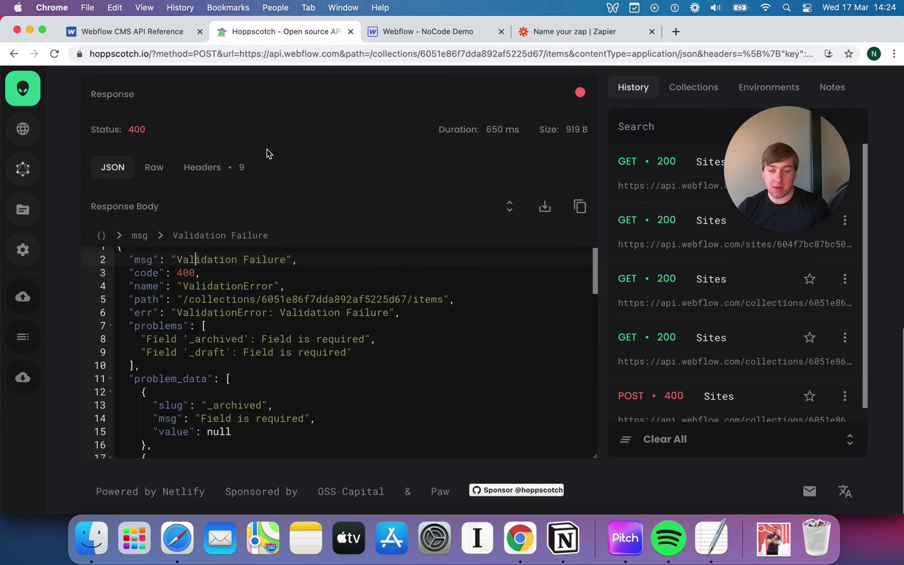
scroll(265, 339, down, 1)
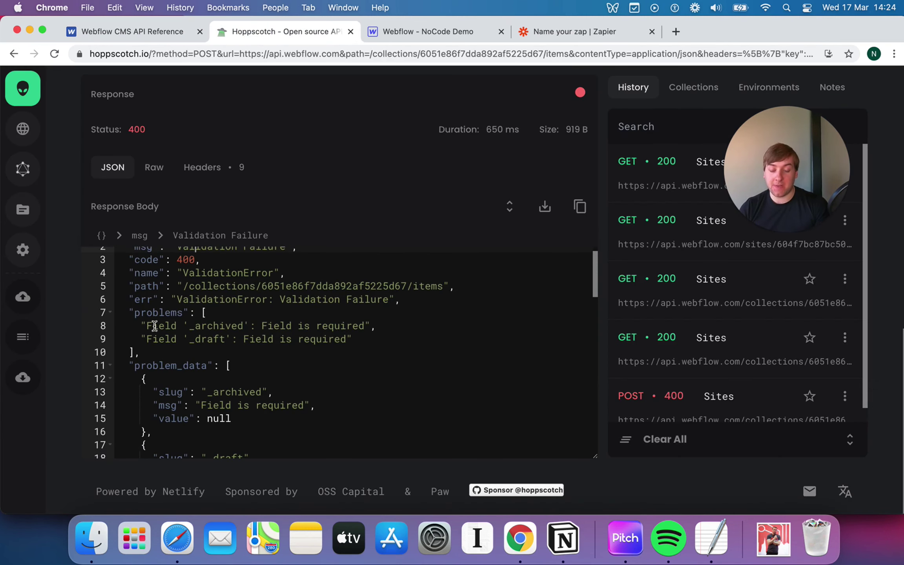
click(154, 326)
click(261, 339)
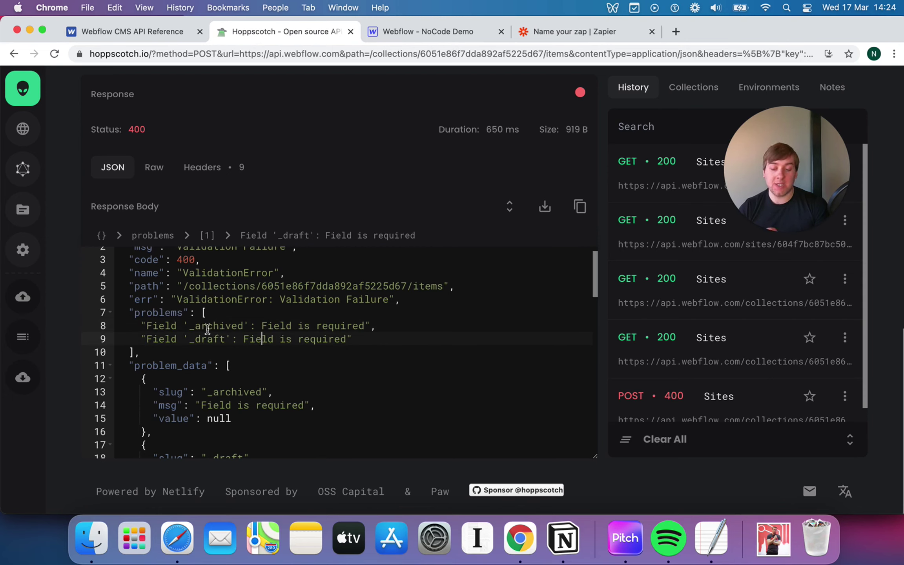
Cancel the Author Settings in the Webflow NoCode Demo project
click(444, 30)
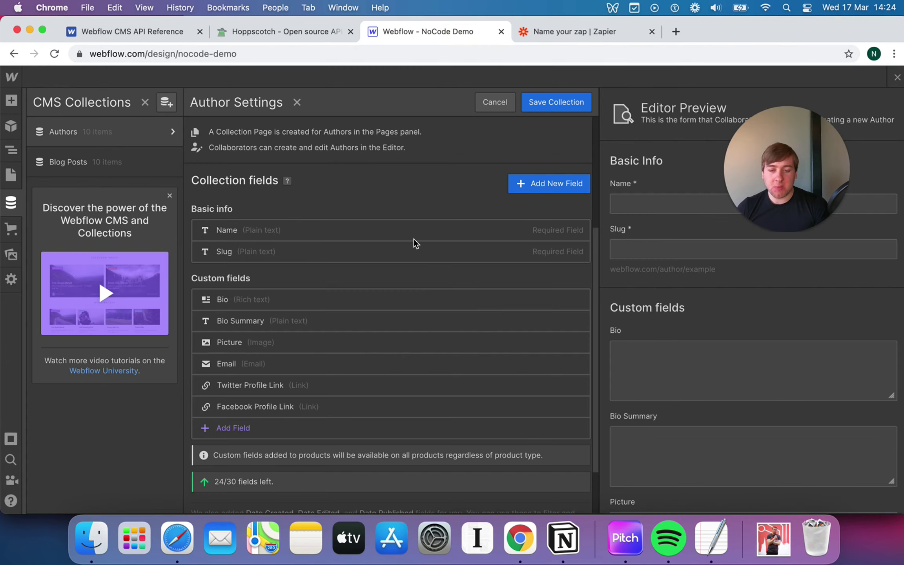
scroll(416, 313, down, 1)
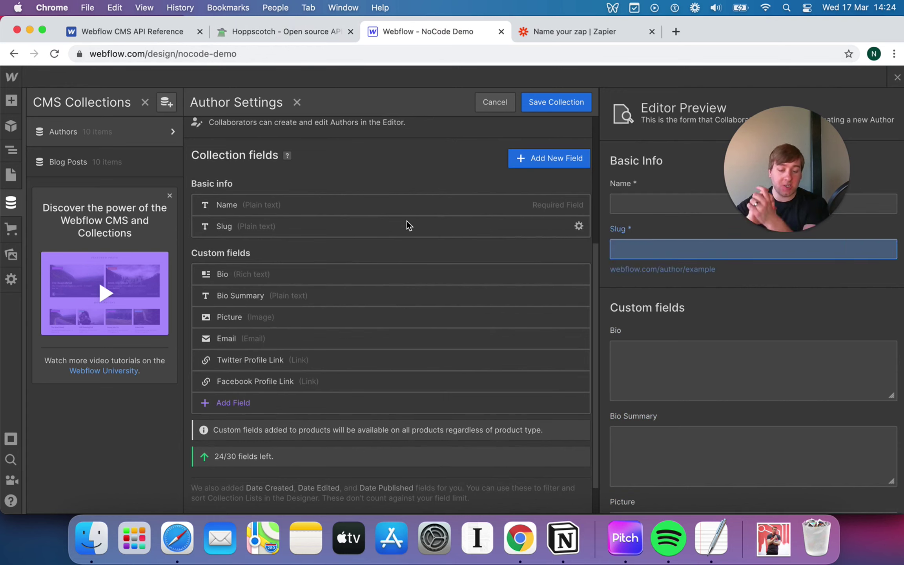
click(495, 104)
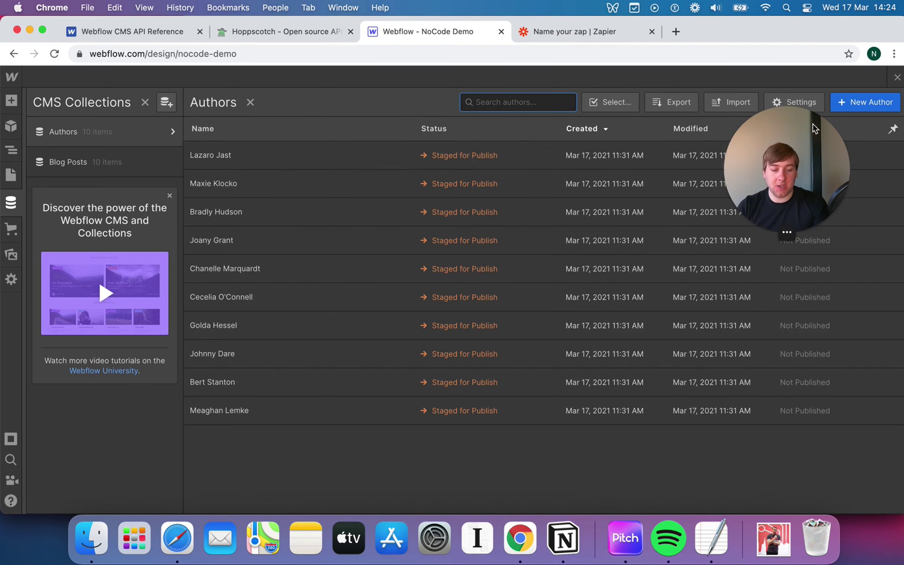
drag(779, 160, 265, 337)
click(647, 175)
Inspect the first author item's save options and return to the Authors list
click(618, 162)
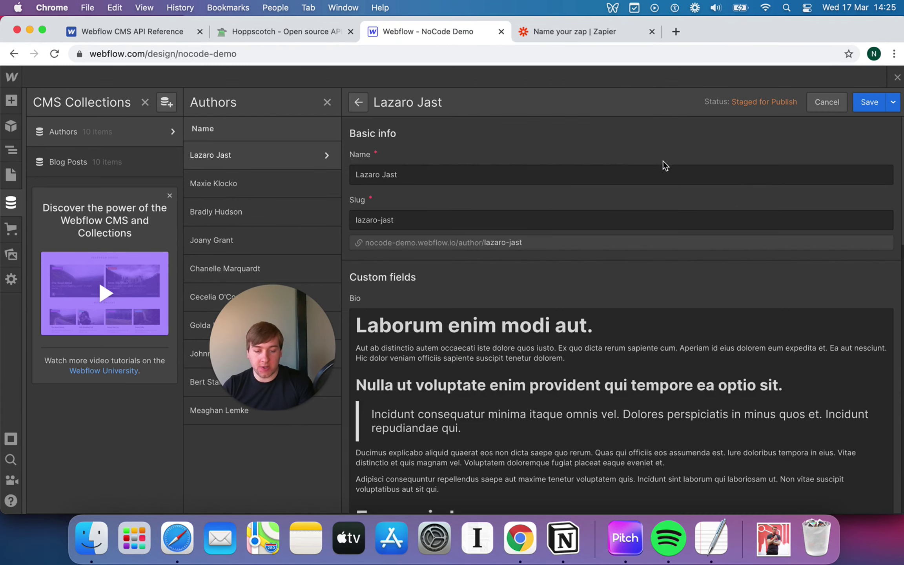
click(897, 102)
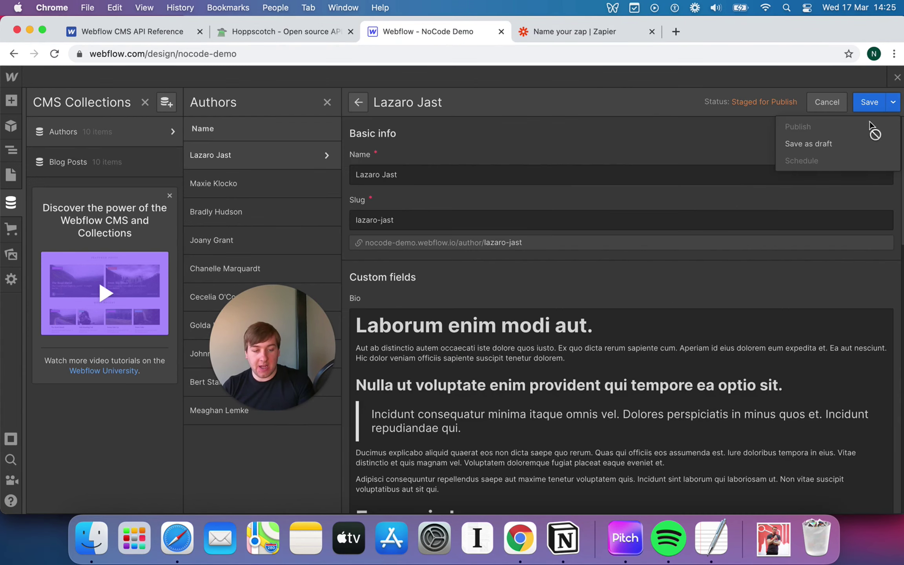
click(675, 155)
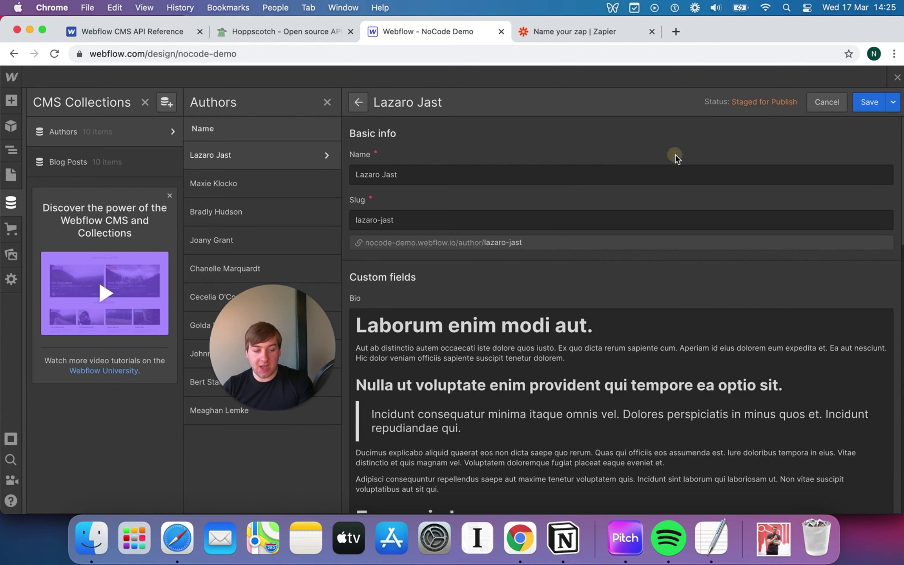
click(357, 104)
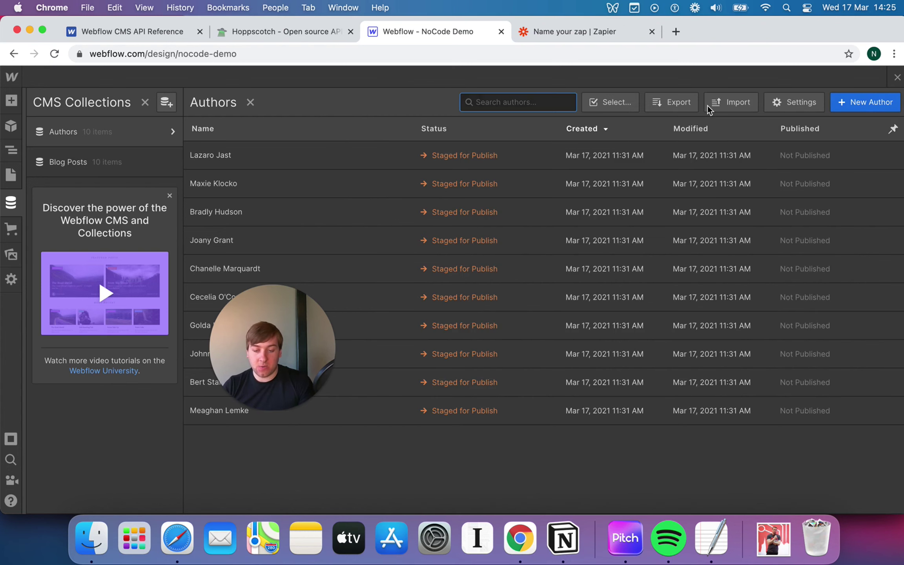
Select the first author to see Draft/Archive options, then close the CMS panel
click(620, 103)
click(195, 155)
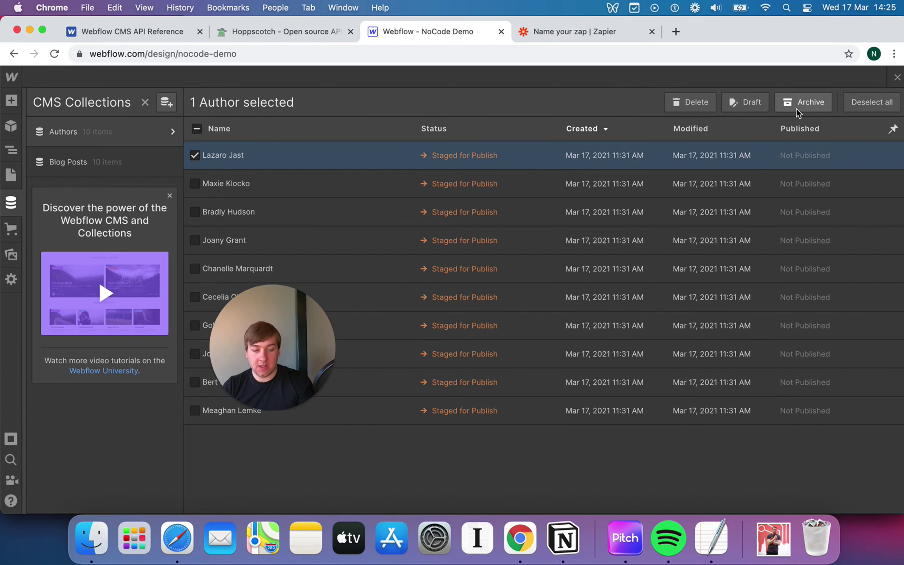
click(898, 77)
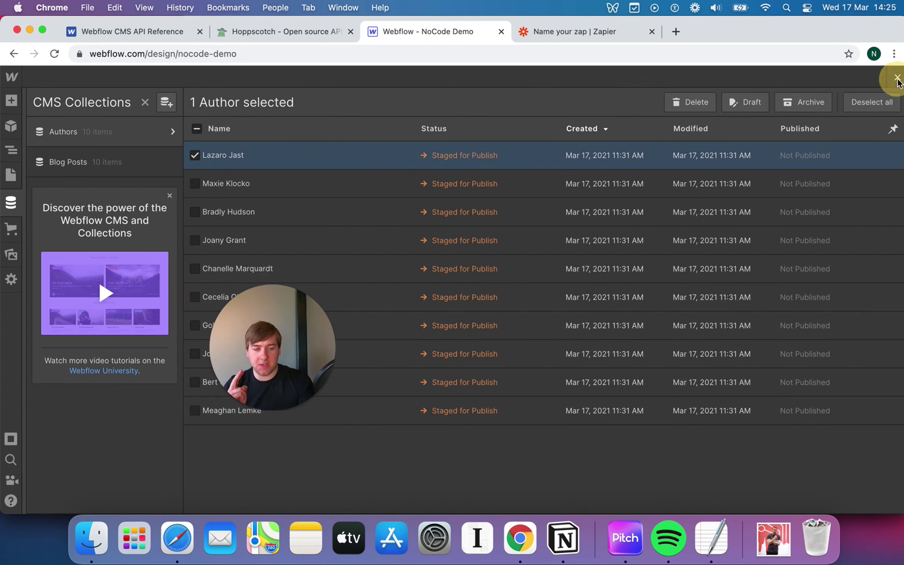
click(143, 26)
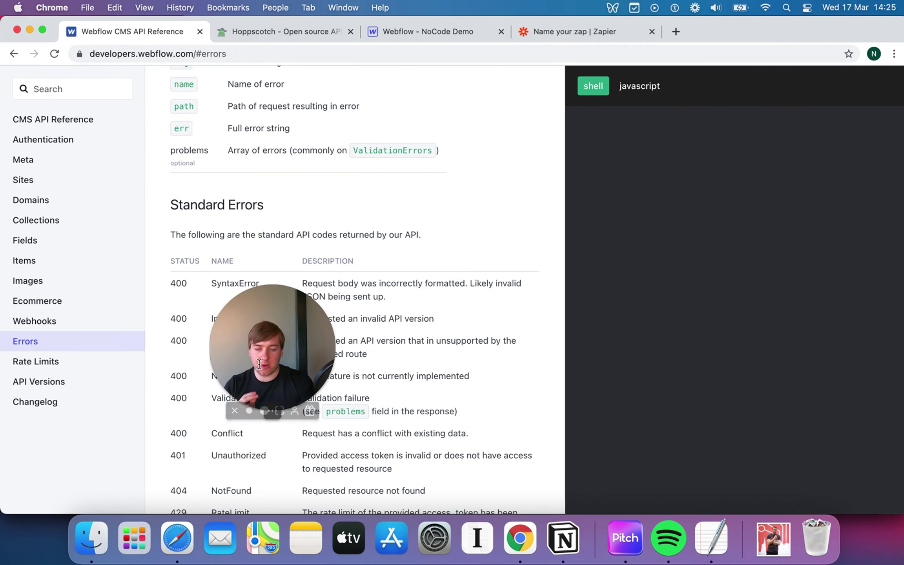
Return to Hoppscotch and scroll through the 400 response's ValidationError problems
drag(258, 307, 708, 173)
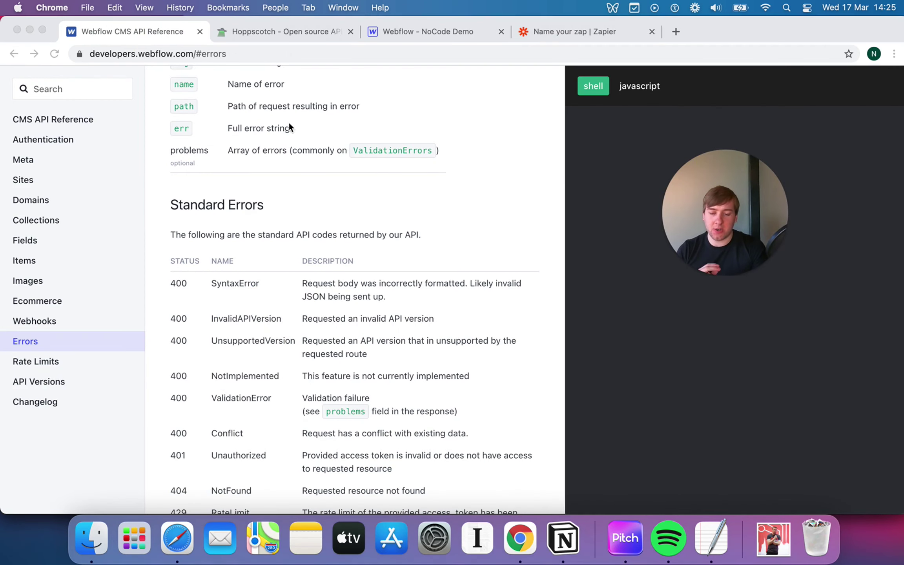
click(300, 33)
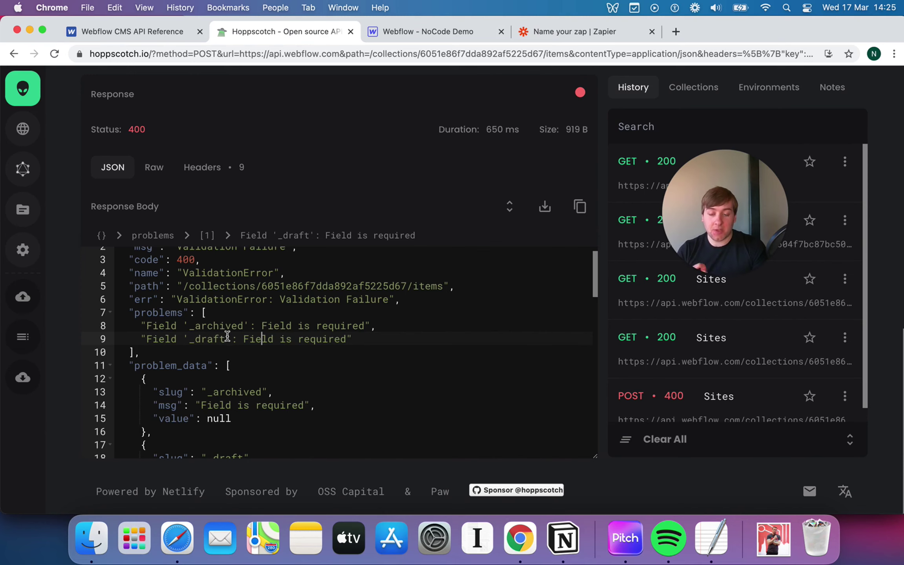
scroll(220, 342, down, 4)
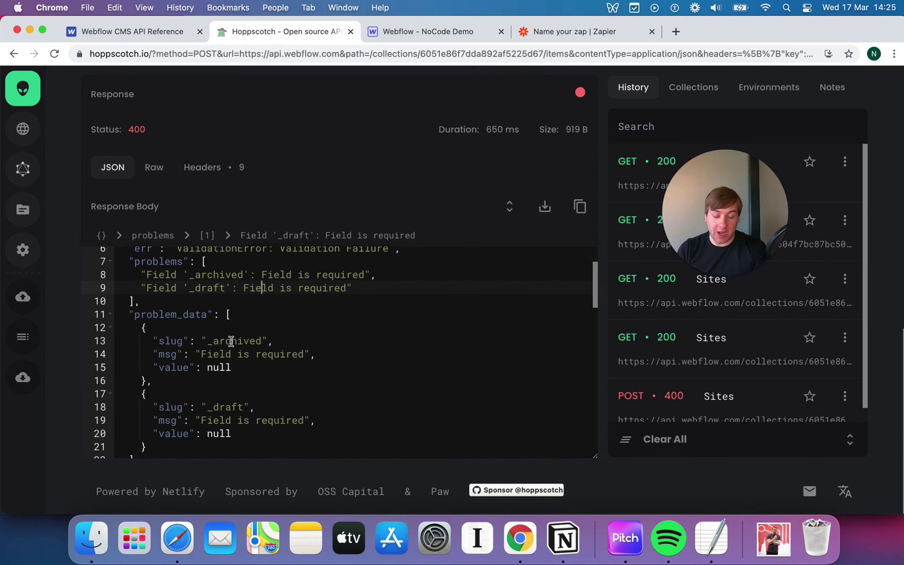
scroll(231, 341, up, 2)
scroll(231, 341, up, 2)
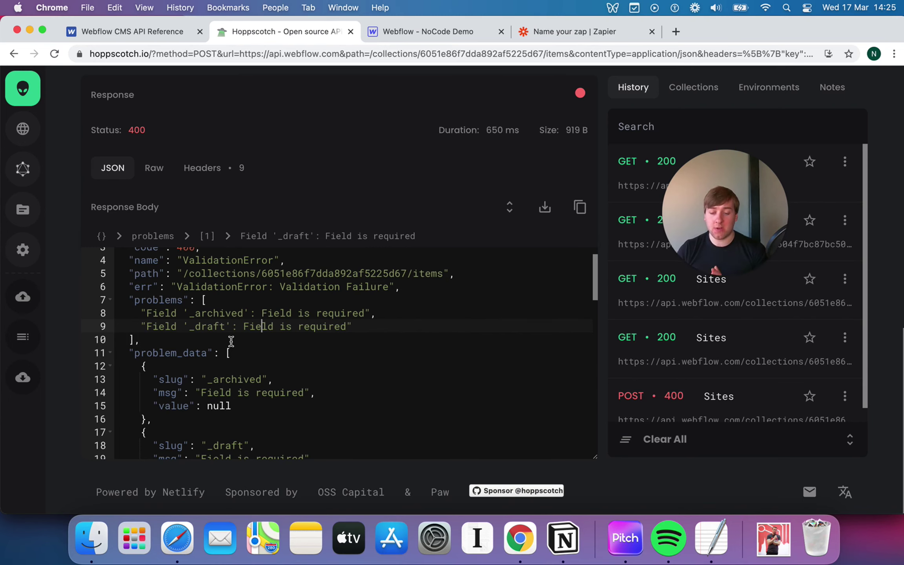
scroll(231, 341, down, 10)
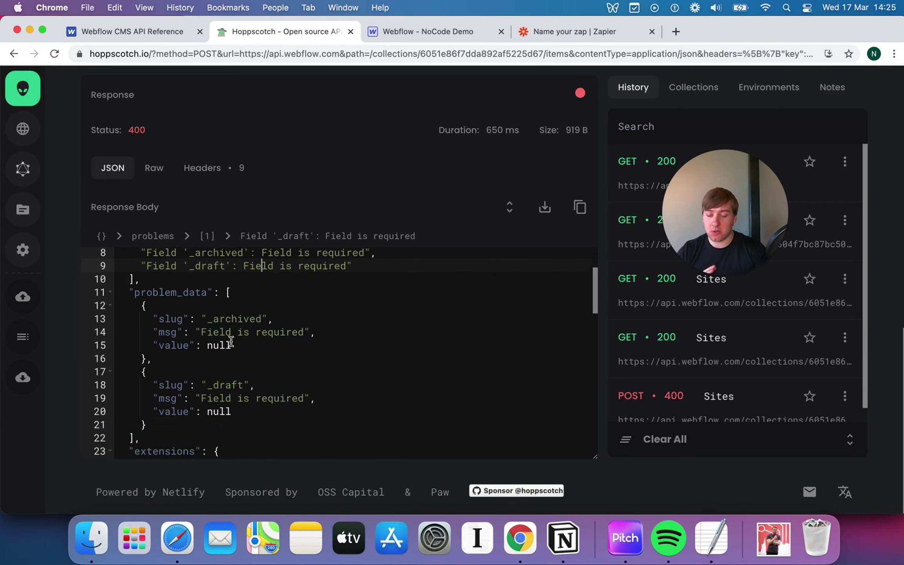
scroll(231, 341, down, 5)
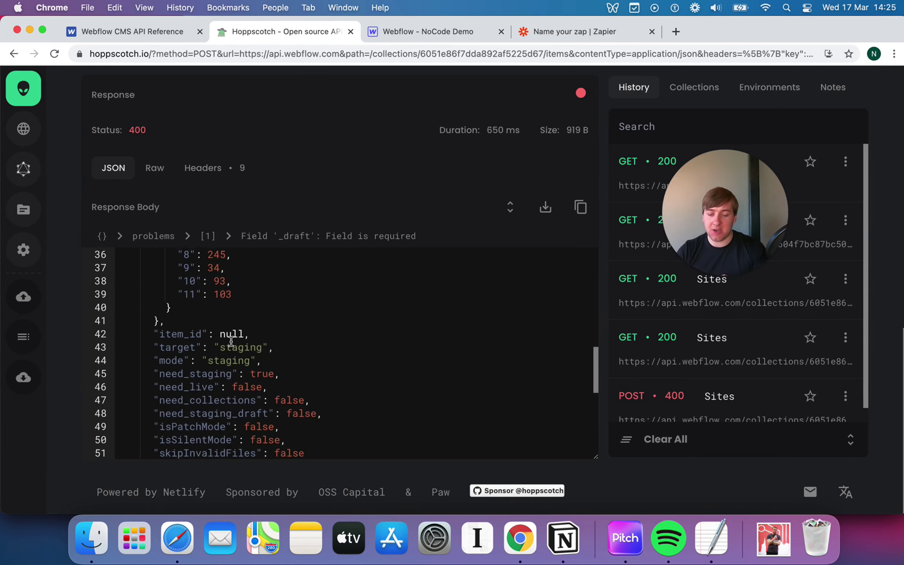
scroll(231, 341, up, 1)
scroll(231, 341, down, 10)
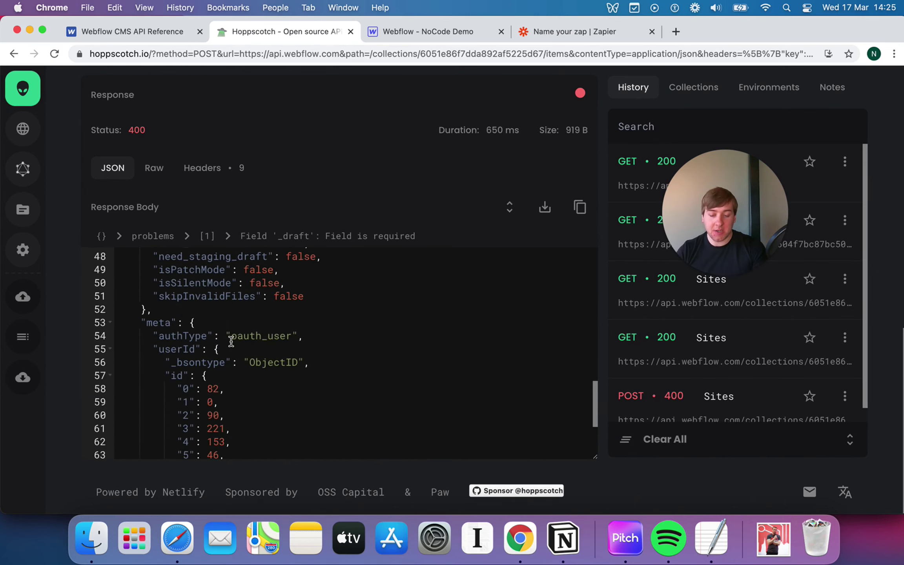
scroll(231, 341, up, 3)
scroll(231, 341, up, 15)
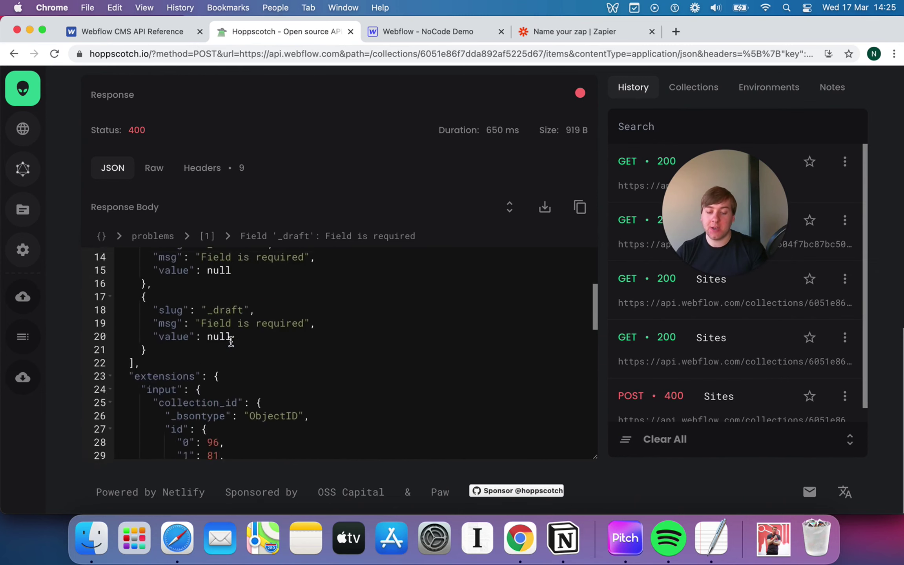
scroll(231, 342, down, 1)
scroll(340, 204, down, 1)
scroll(159, 269, down, 1)
scroll(157, 268, up, 1)
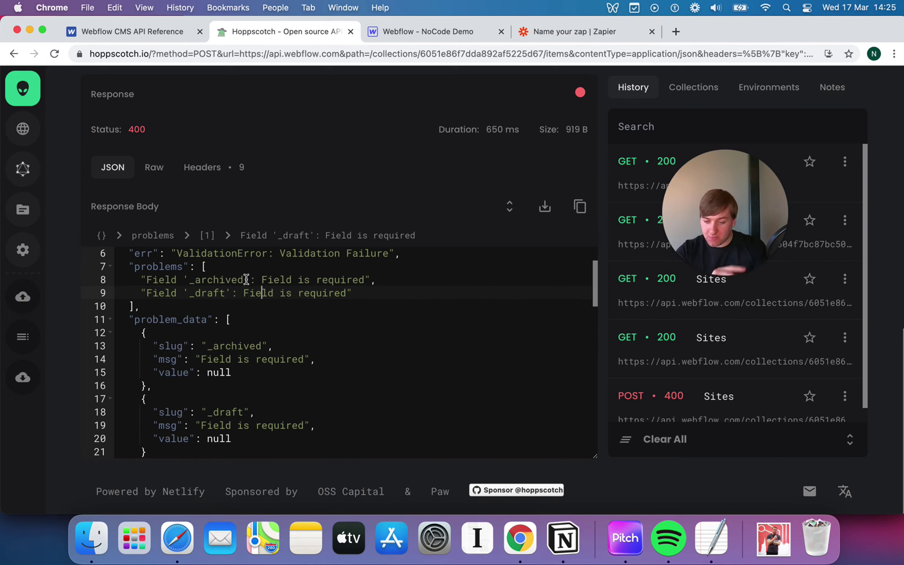
scroll(350, 255, up, 6)
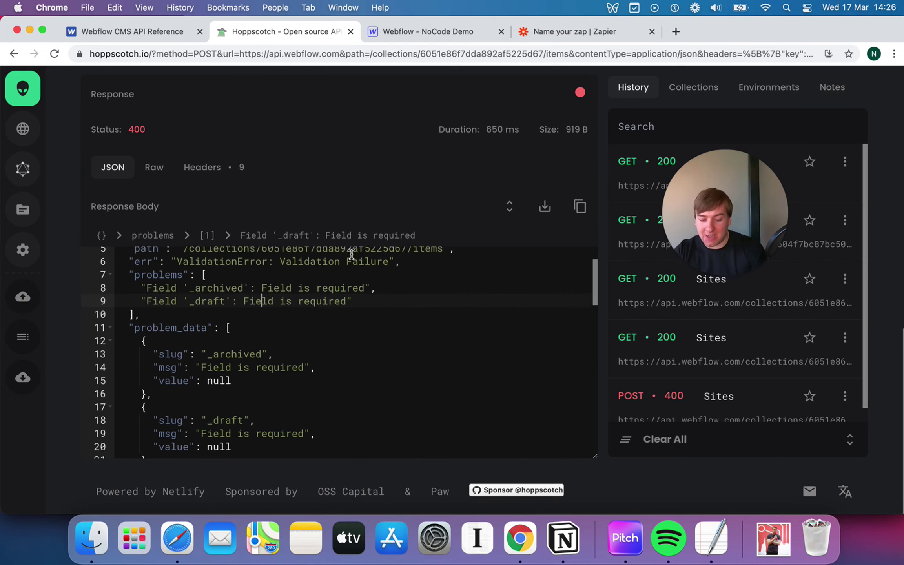
scroll(372, 211, up, 10)
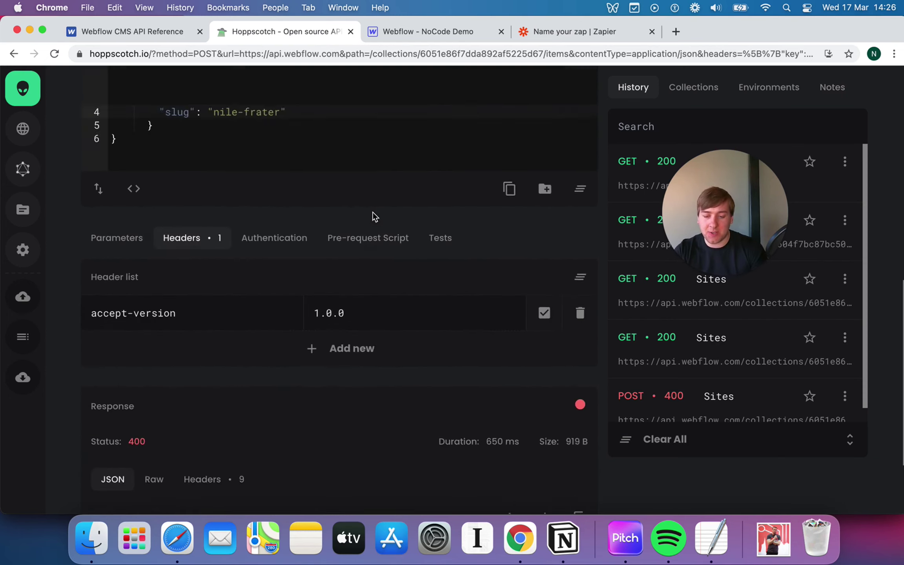
Copy the _archived: false and _draft: false lines from Create New Collection Item's example
click(156, 29)
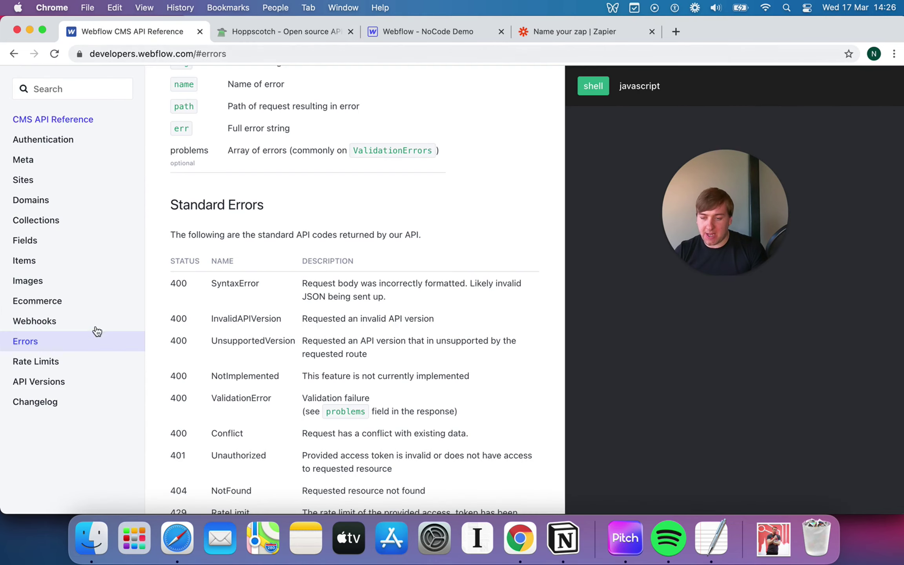
click(44, 262)
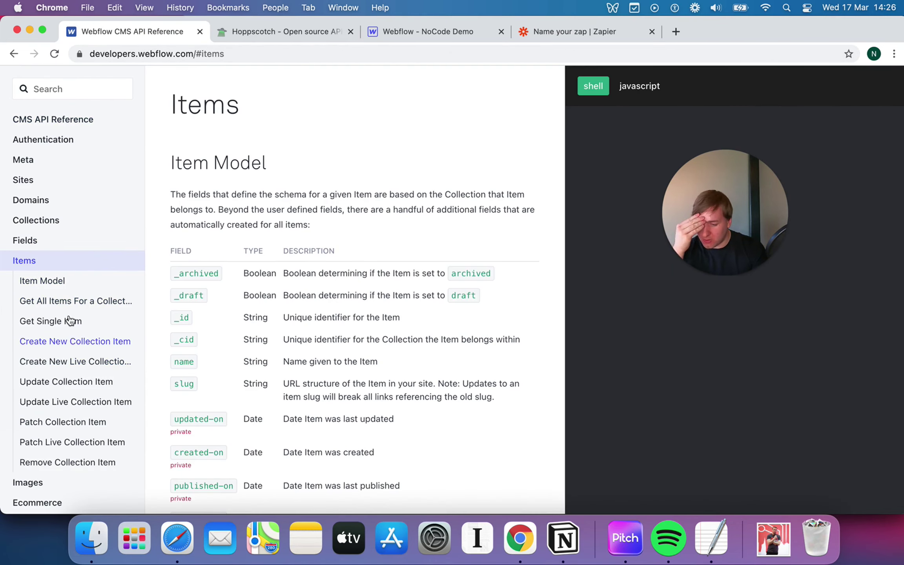
click(84, 343)
scroll(573, 424, down, 3)
scroll(573, 423, down, 2)
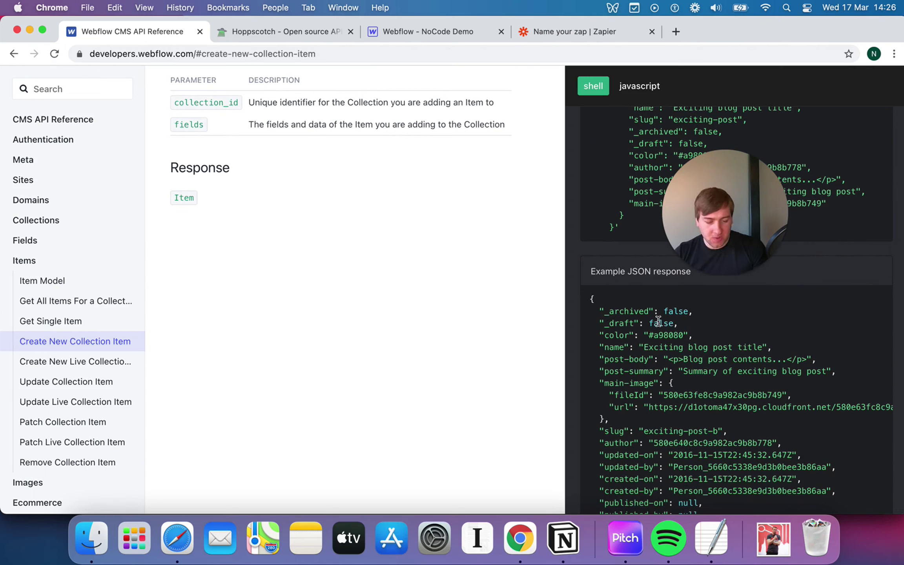
drag(679, 323, 598, 314)
key(super+c)
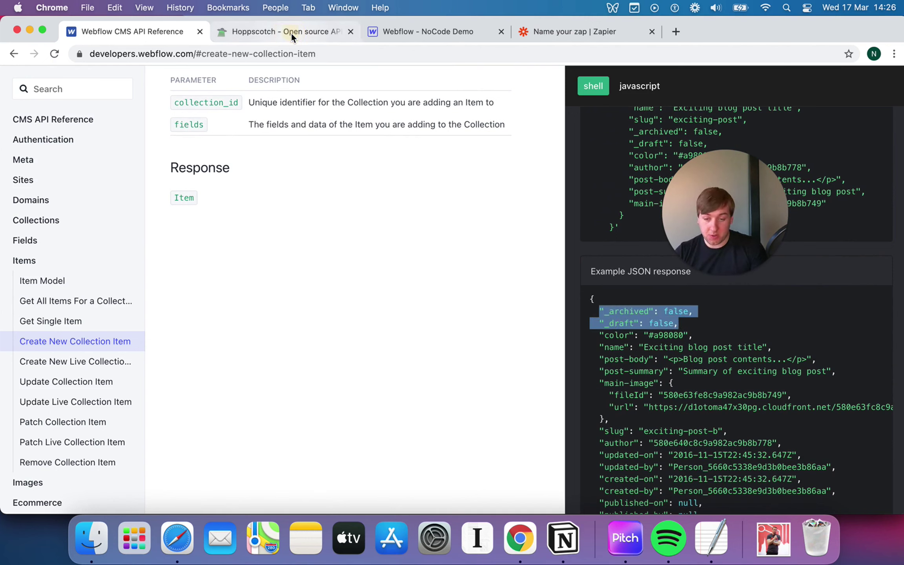
click(291, 33)
Paste _archived false and _draft false after the slug line, indented, with no trailing comma
click(307, 384)
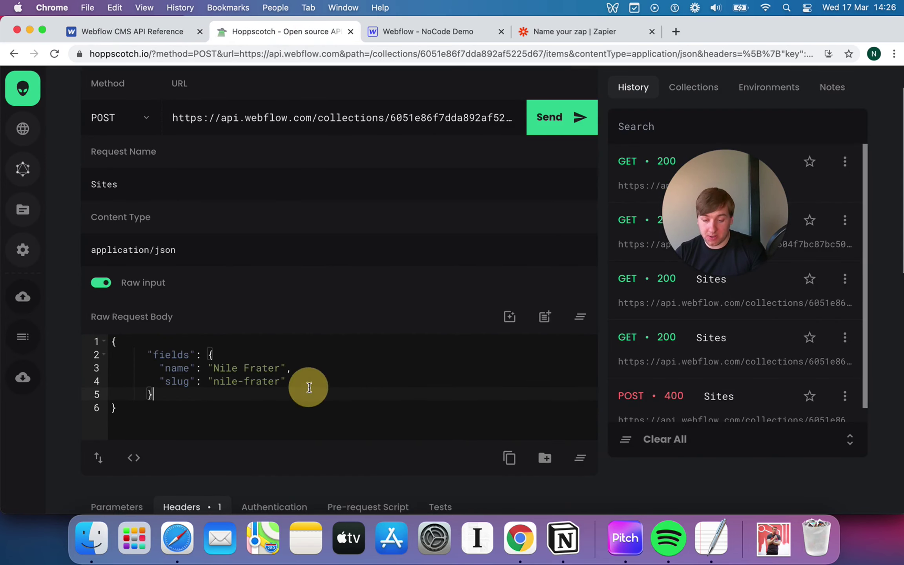
click(304, 384)
text(,)
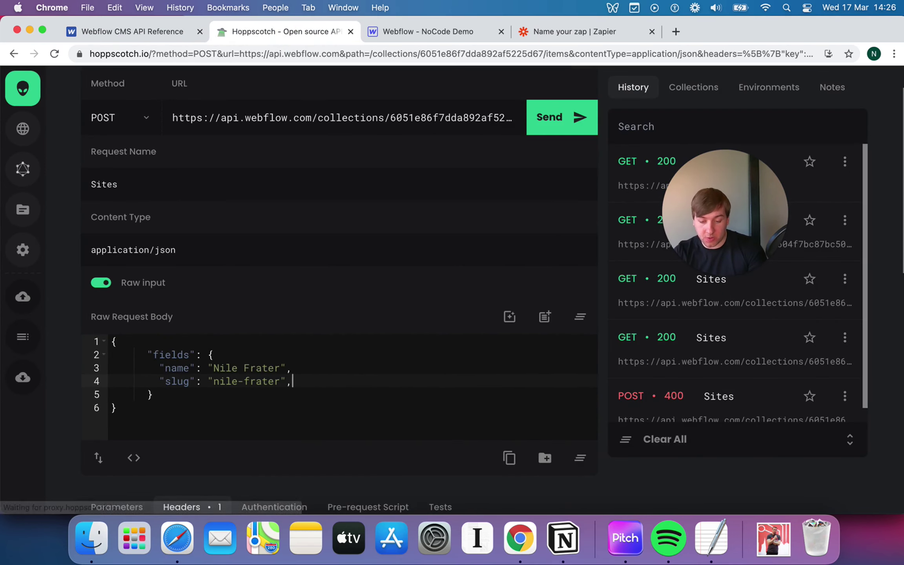
key(Return)
key(super+v)
click(111, 404)
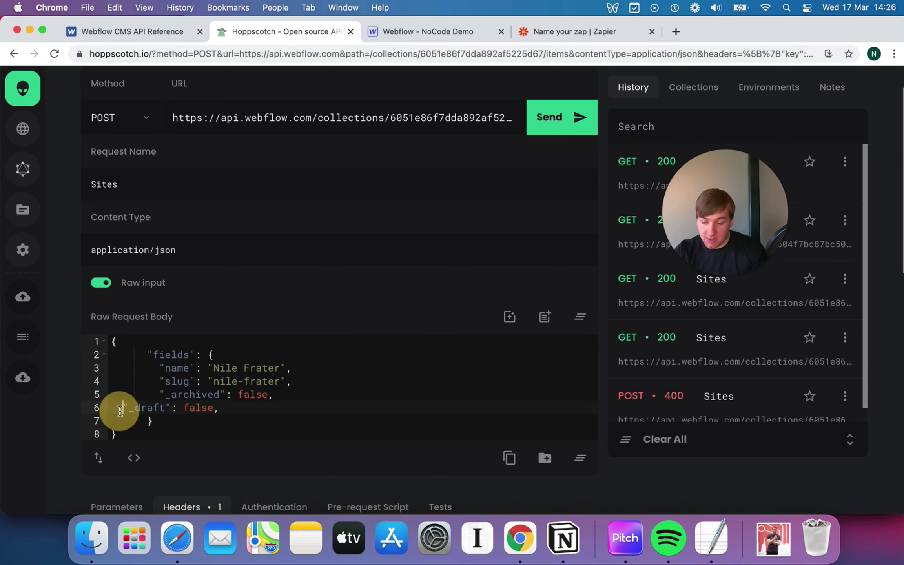
key(Tab)
key(Tab)
key(Tab)
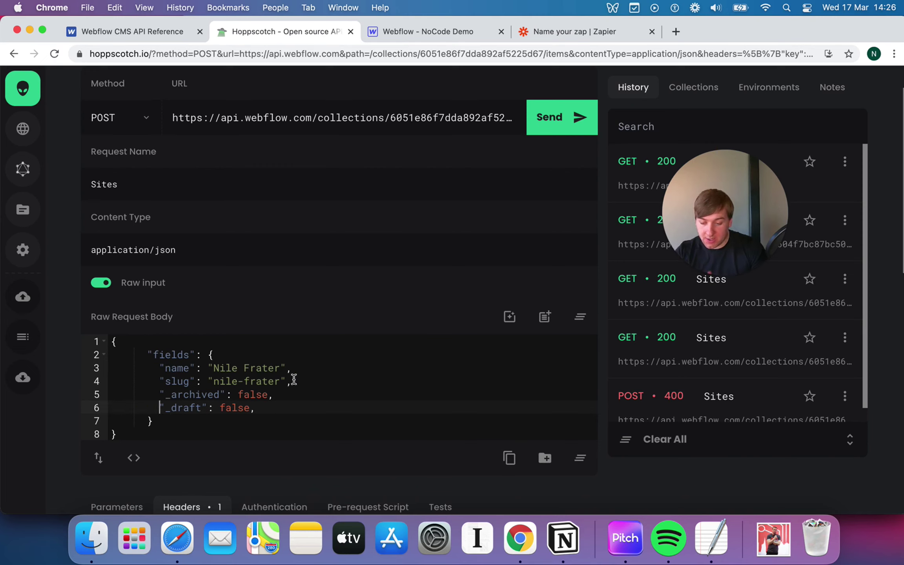
click(286, 417)
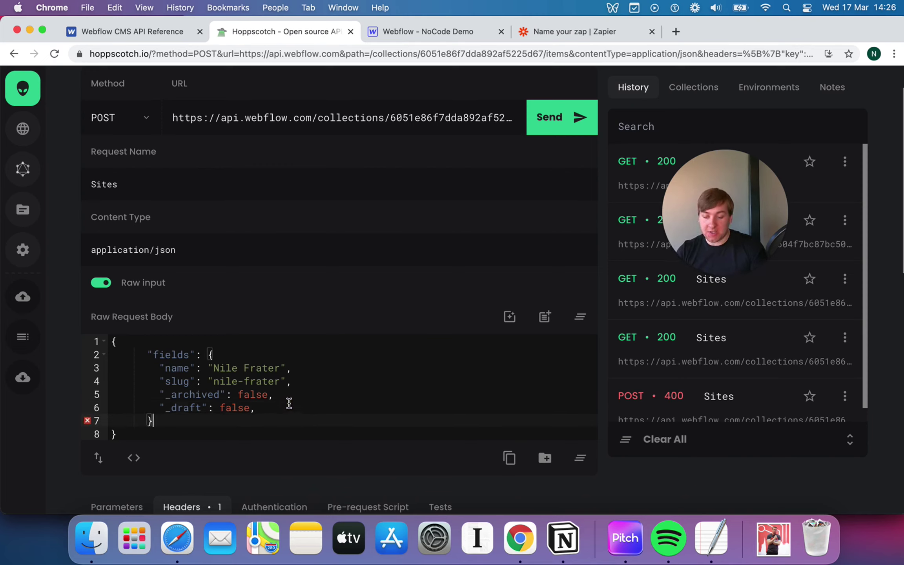
click(286, 406)
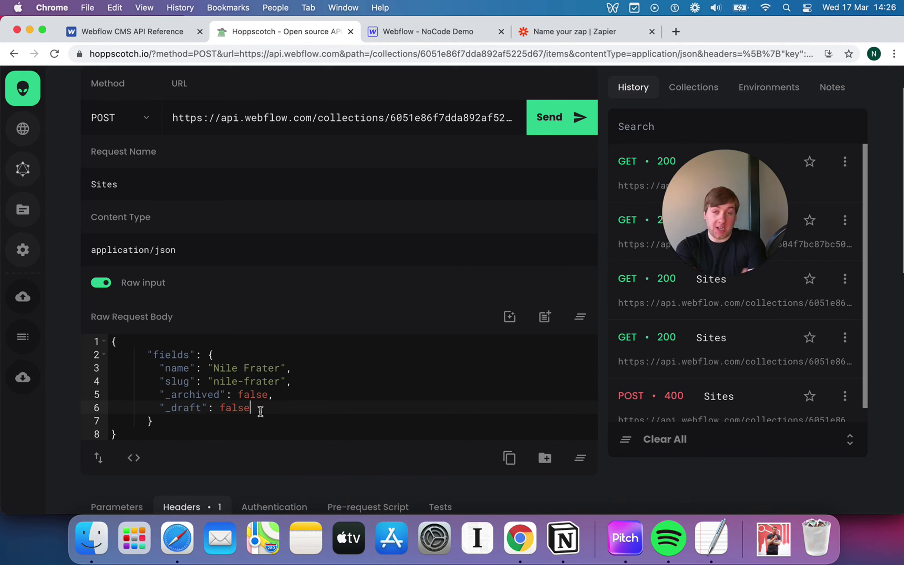
click(255, 380)
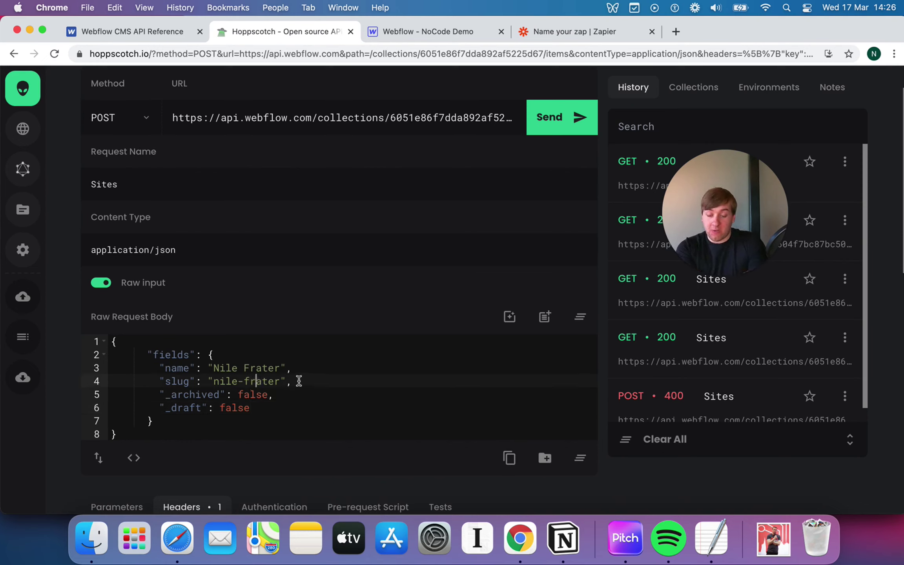
click(315, 381)
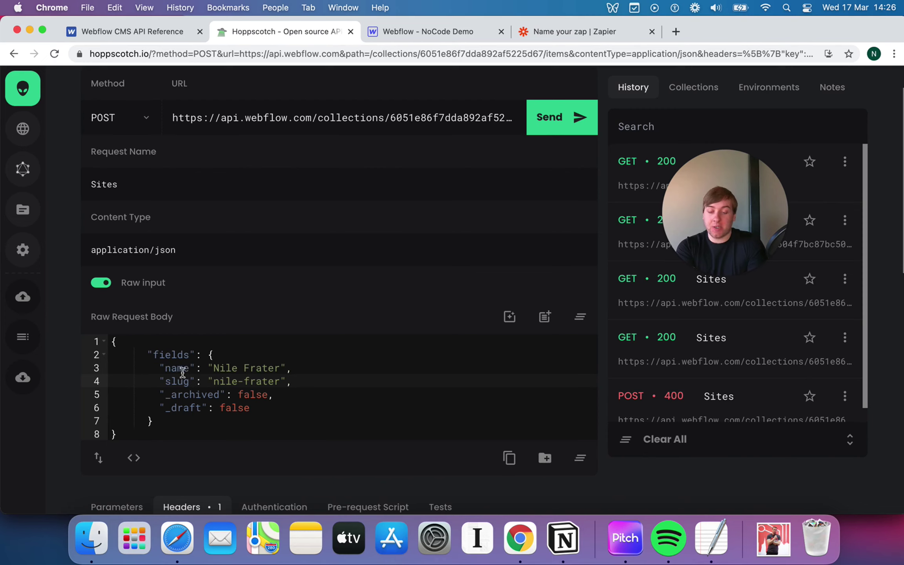
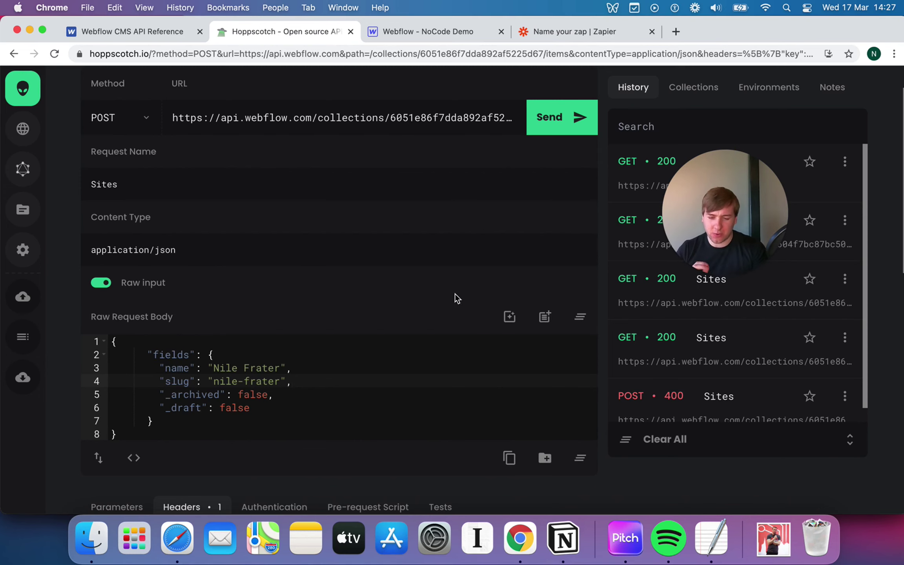
Send the POST create-item request and select the new item's _id in the 200 response body
scroll(480, 256, down, 1)
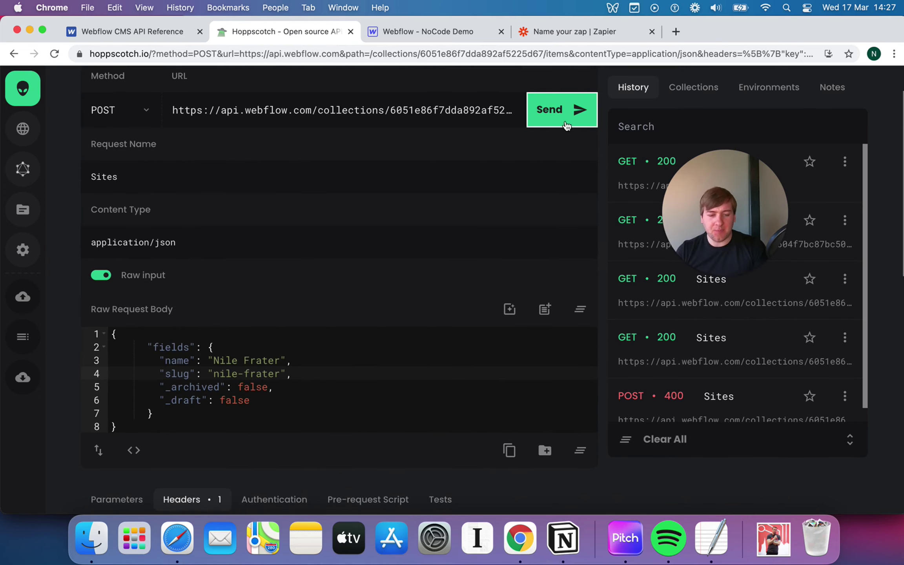
scroll(525, 199, down, 5)
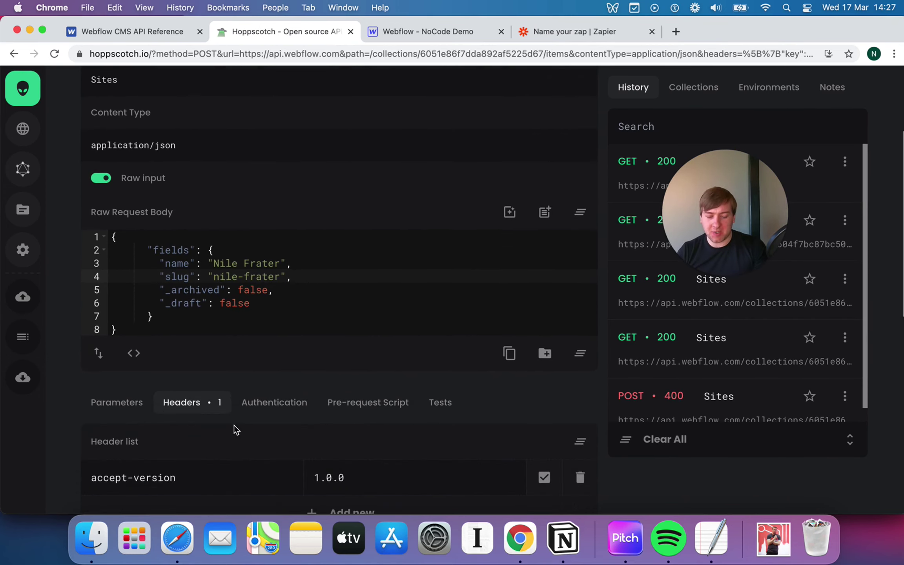
scroll(398, 312, up, 8)
click(568, 169)
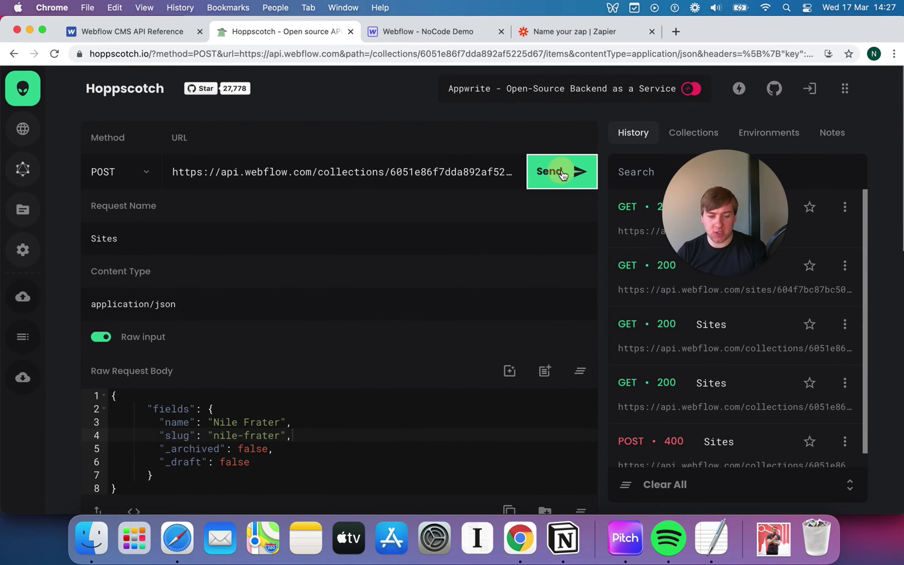
scroll(565, 169, down, 2)
scroll(562, 170, down, 10)
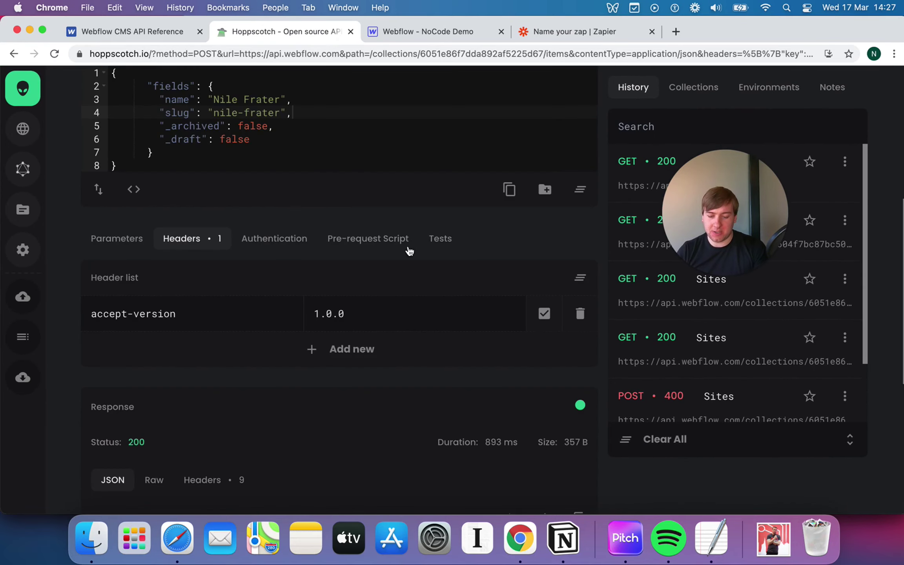
scroll(224, 343, down, 3)
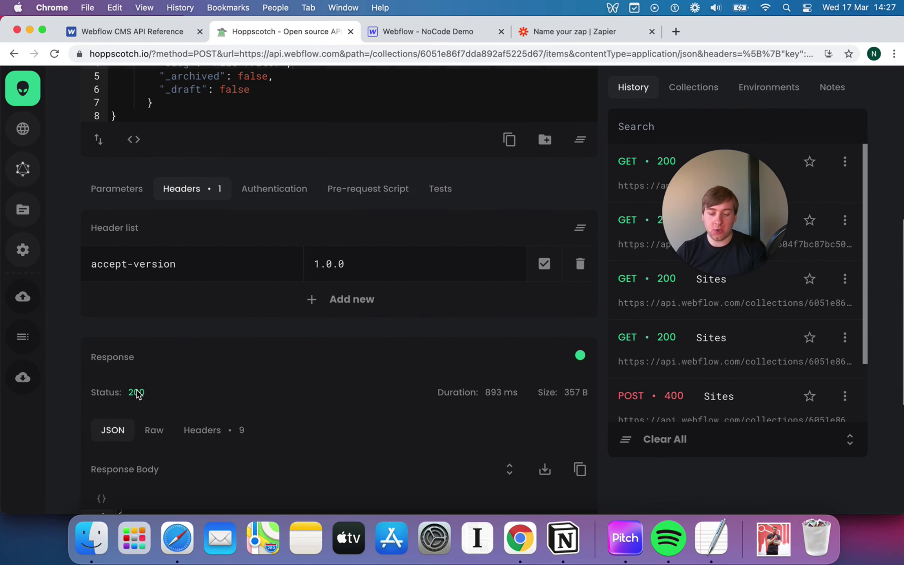
scroll(138, 392, down, 8)
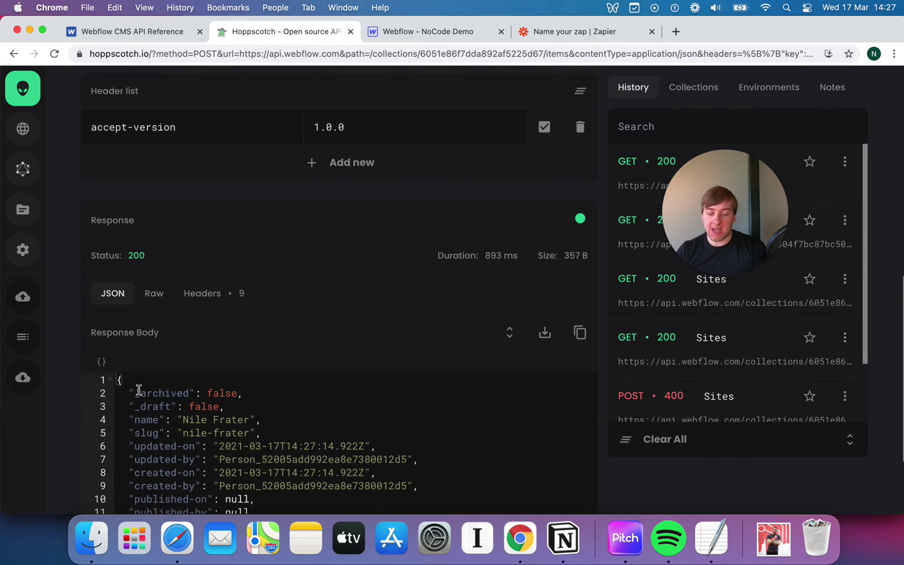
scroll(196, 381, down, 2)
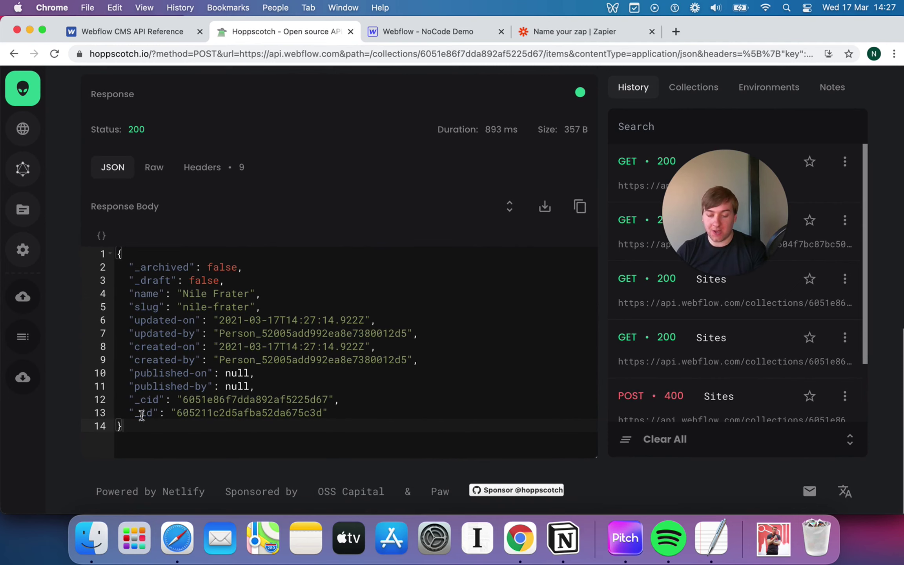
double_click(260, 414)
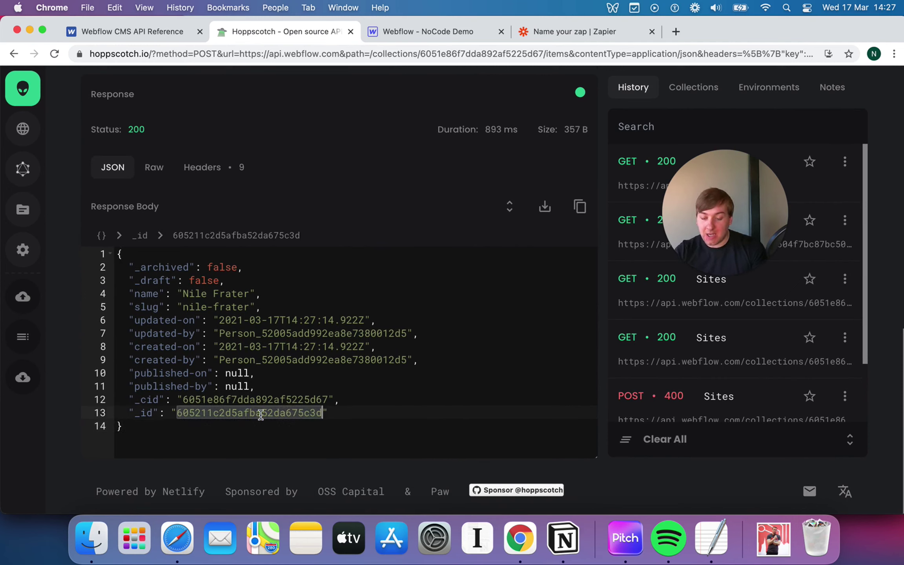
Reload the Webflow Designer page in its browser tab
click(427, 32)
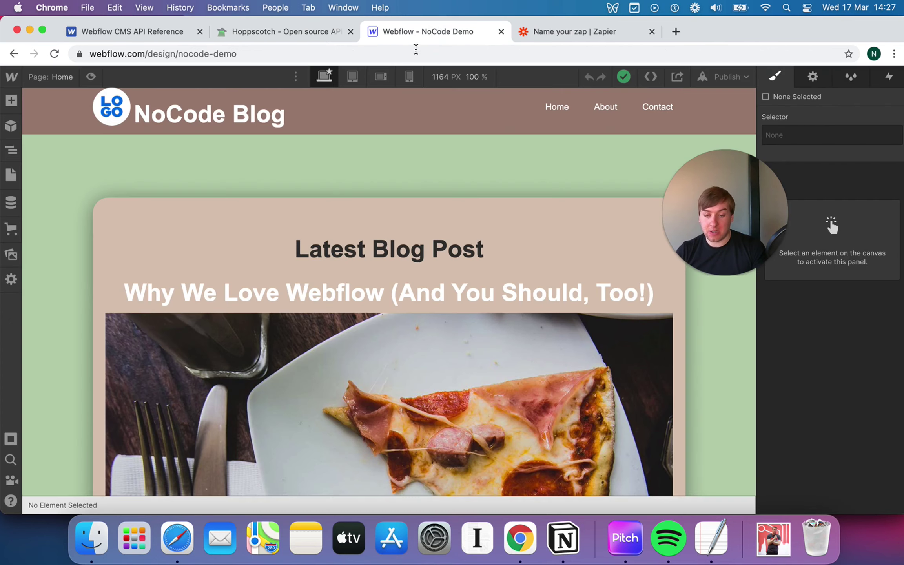
click(417, 53)
key(Return)
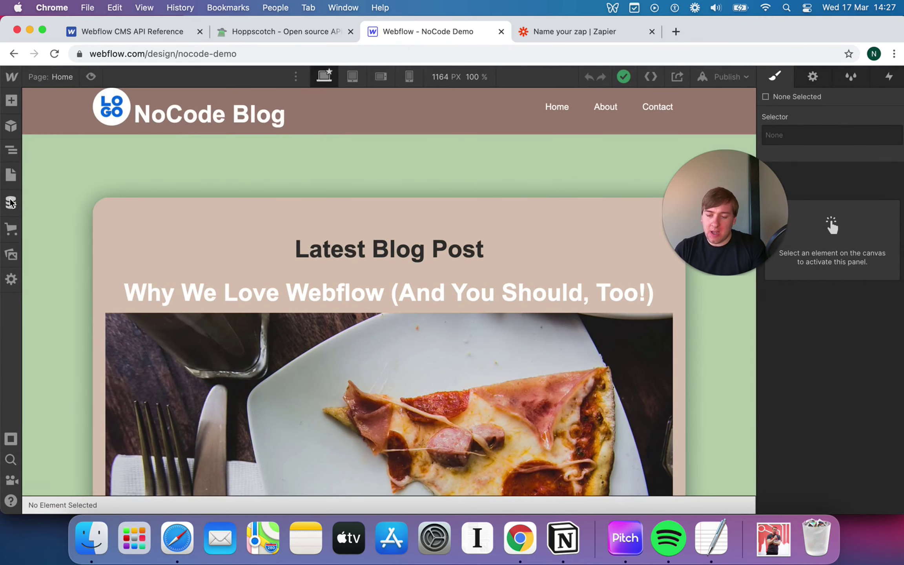
Open the Authors CMS collection and inspect the newly created author item's fields
click(11, 202)
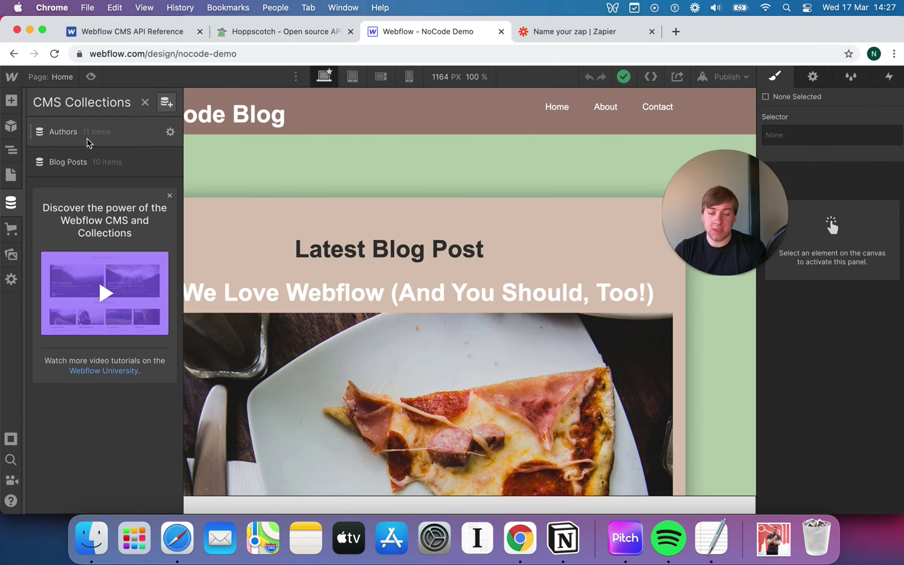
click(111, 136)
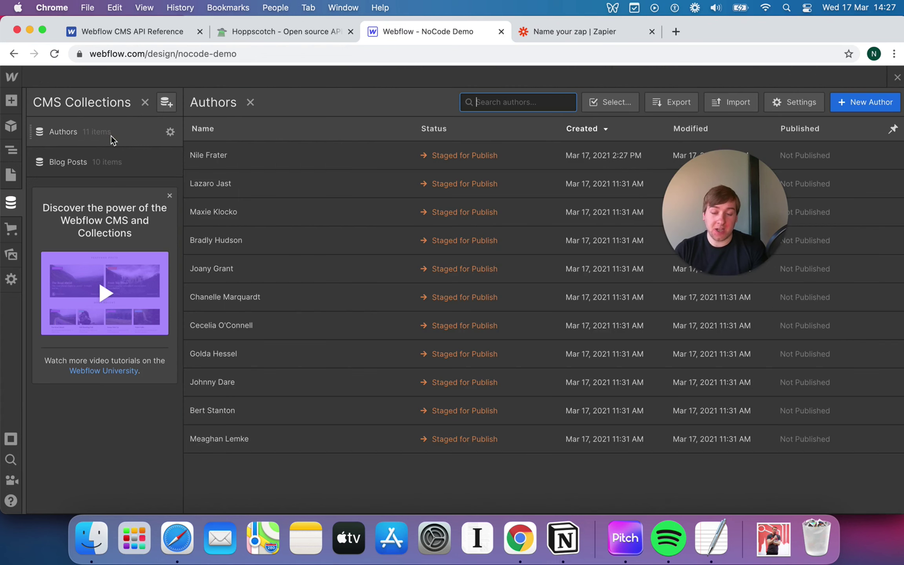
click(259, 160)
scroll(433, 298, down, 10)
scroll(432, 294, up, 2)
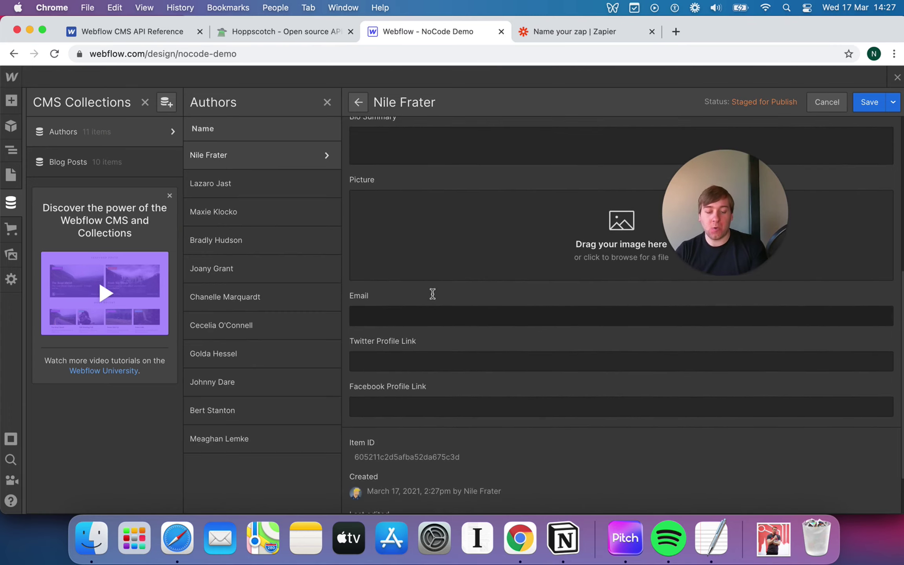
scroll(432, 294, down, 2)
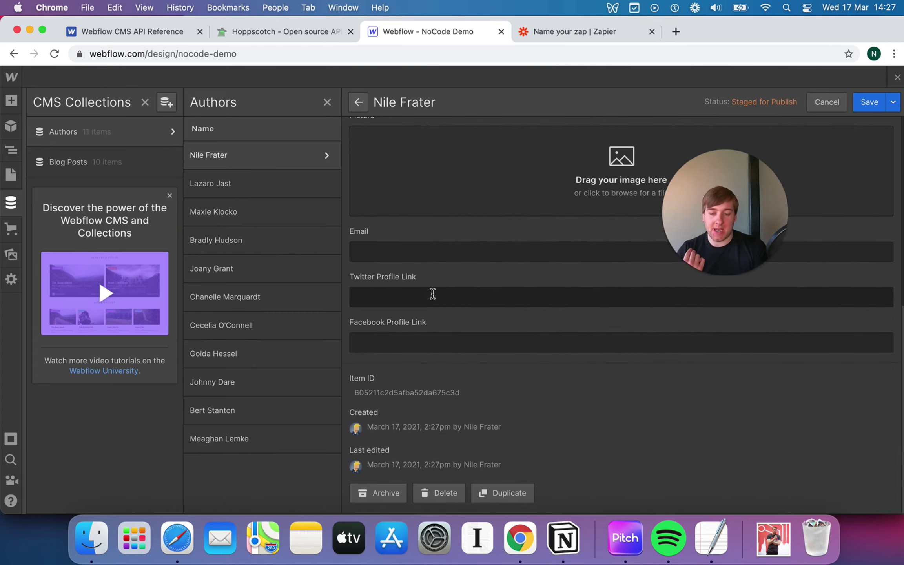
scroll(432, 294, up, 10)
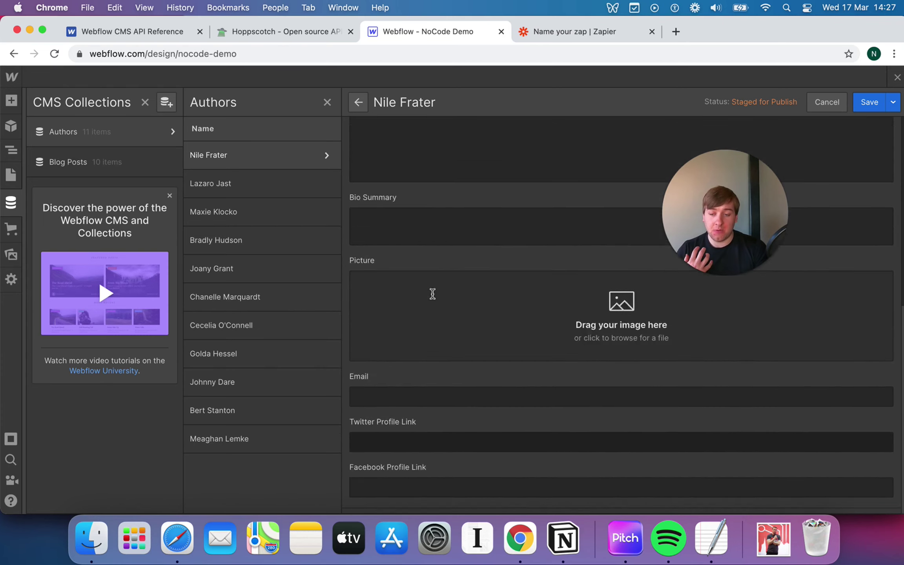
Look back at the Hoppscotch request and its response
click(299, 31)
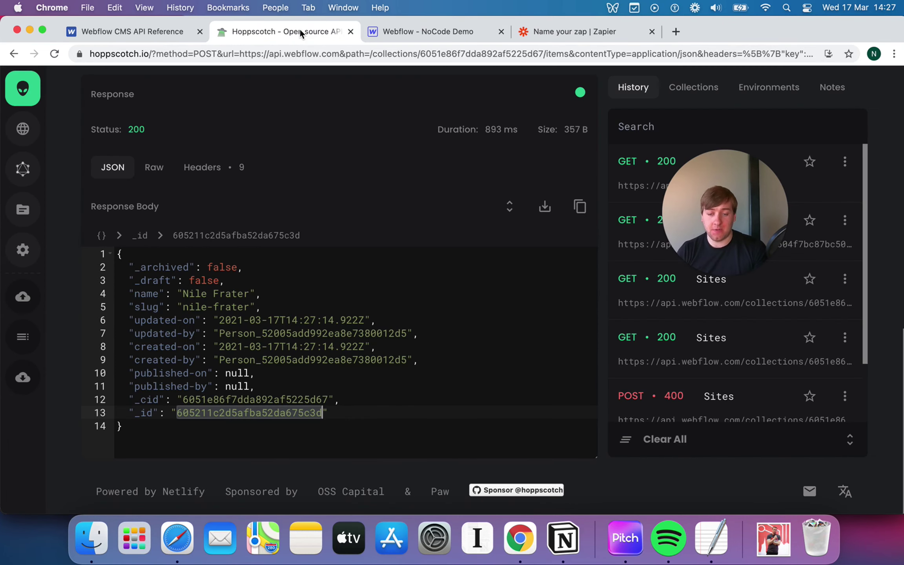
scroll(287, 248, up, 6)
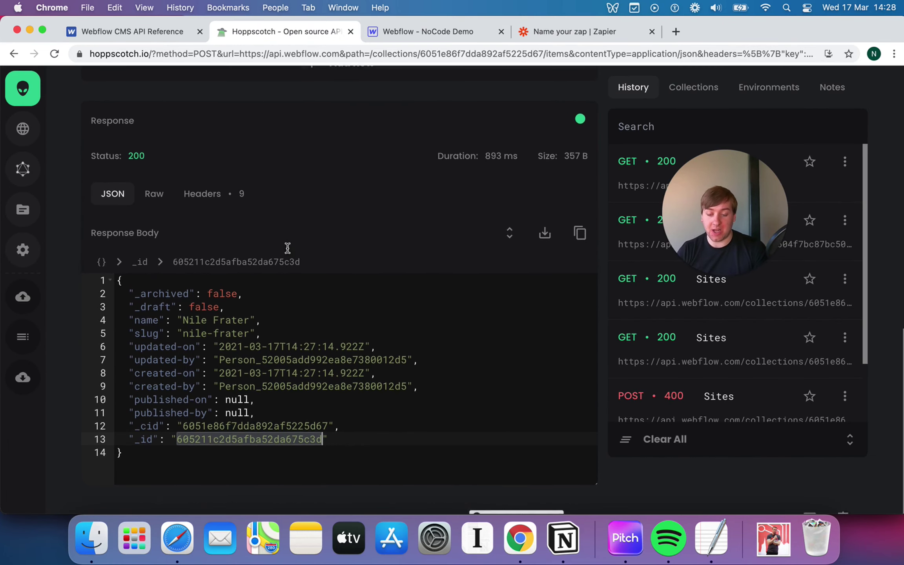
scroll(288, 248, up, 2)
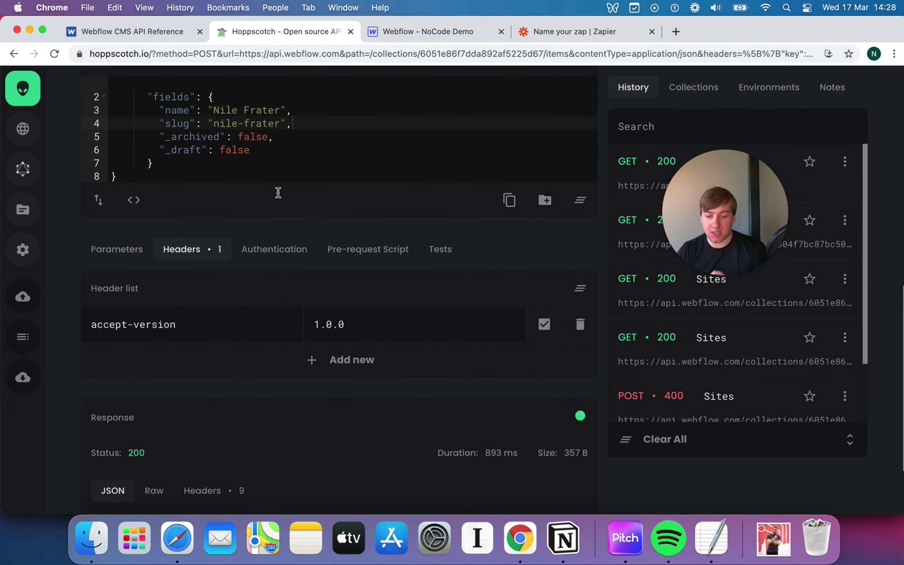
Open the Update Collection Item docs and read its PUT endpoint and example request
click(161, 35)
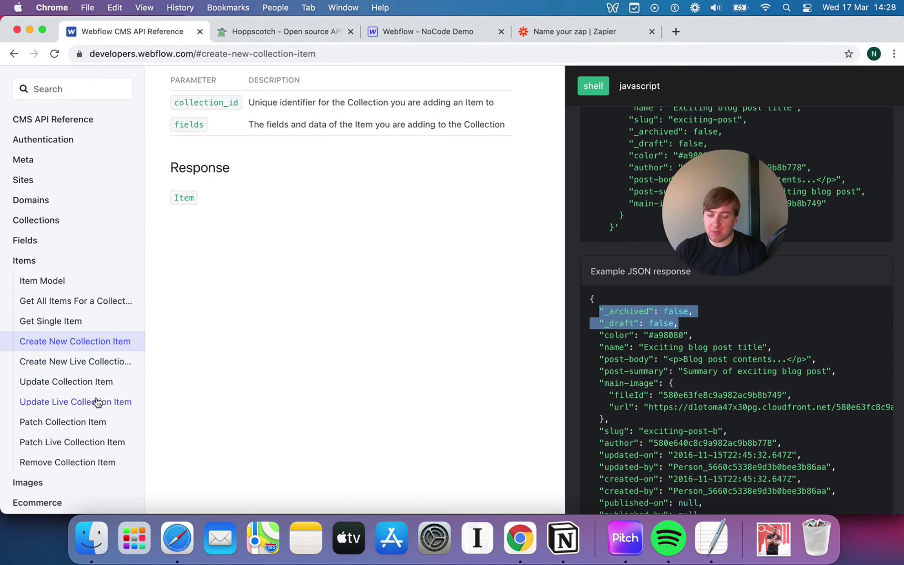
click(108, 388)
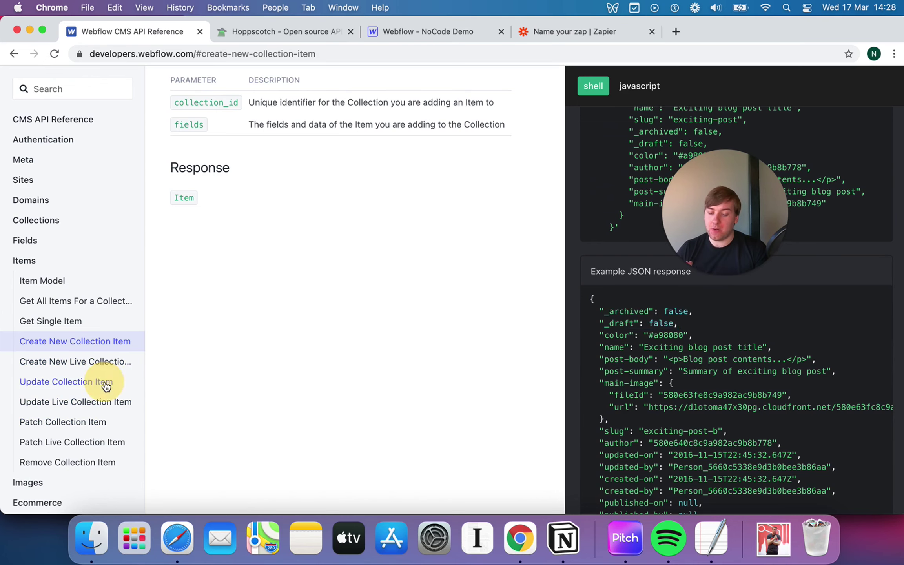
scroll(345, 338, down, 2)
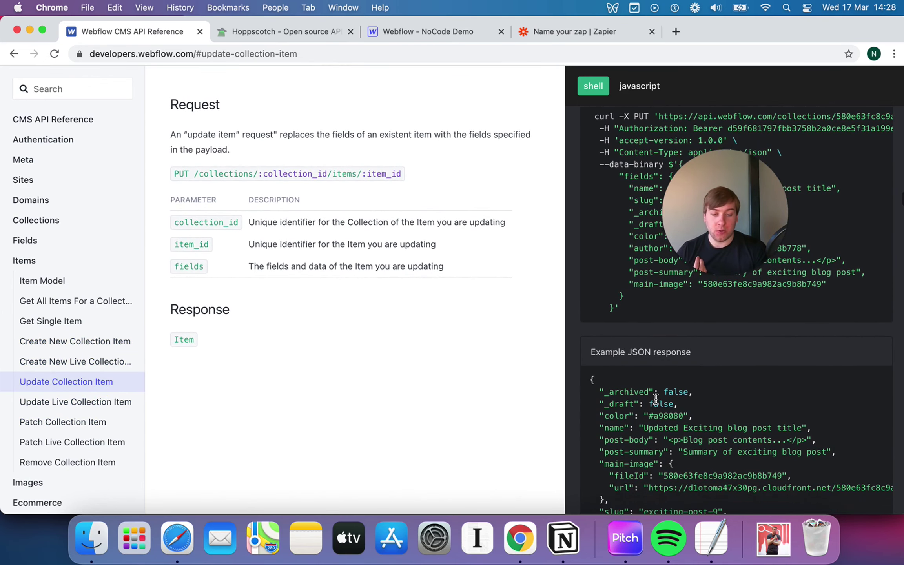
scroll(656, 399, up, 5)
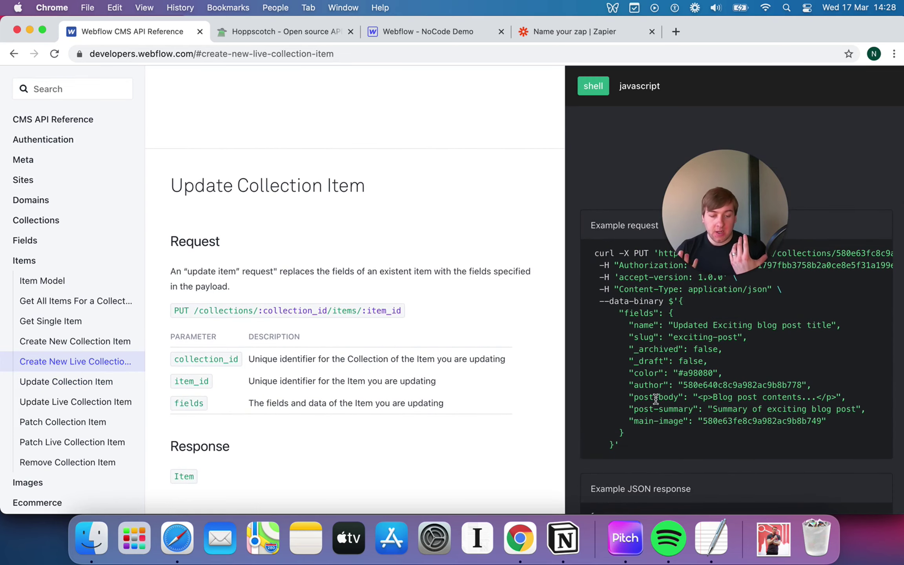
scroll(655, 399, down, 5)
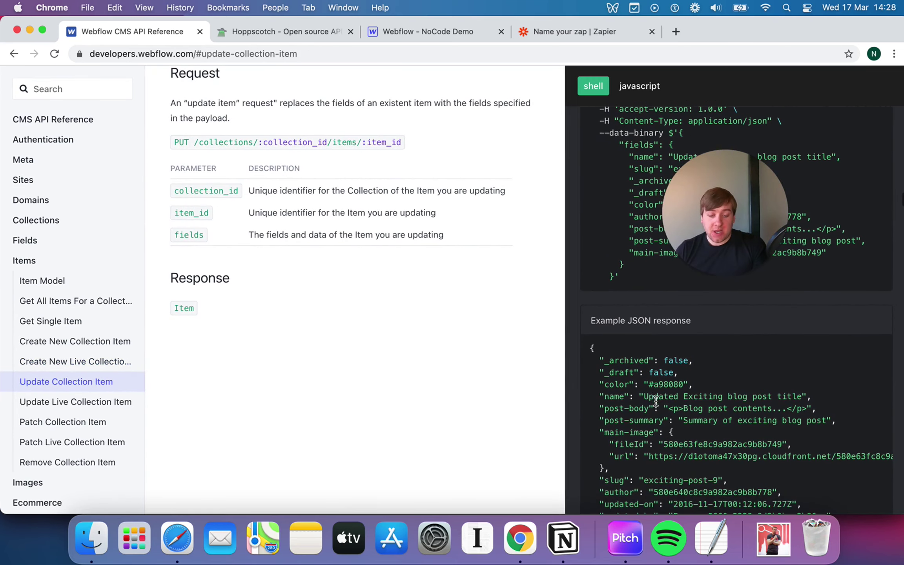
scroll(663, 426, up, 4)
scroll(662, 426, up, 3)
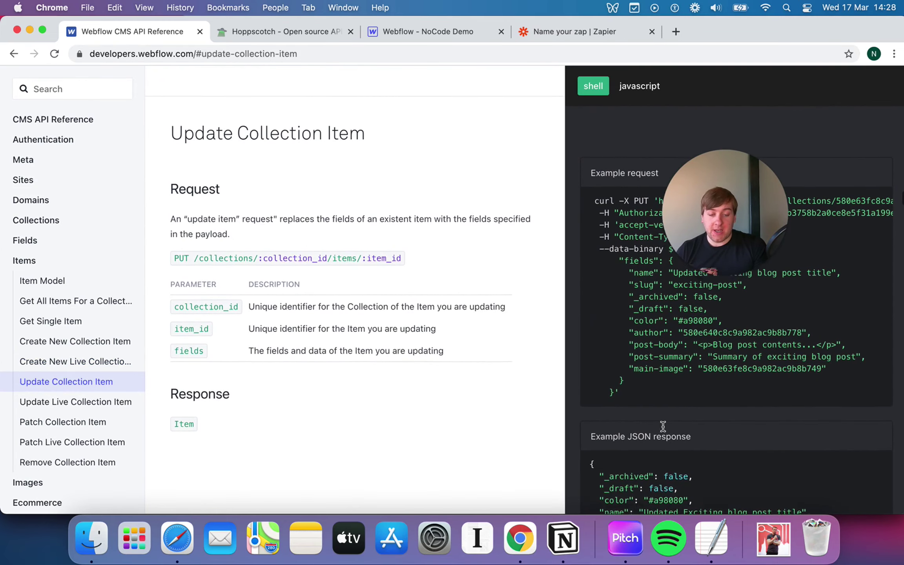
scroll(754, 316, down, 3)
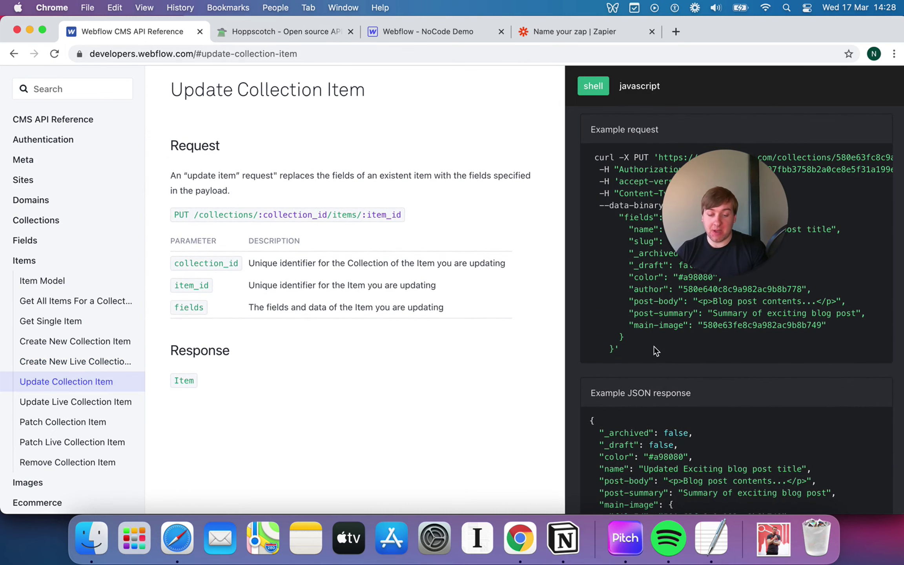
scroll(658, 344, up, 3)
drag(722, 208, 263, 153)
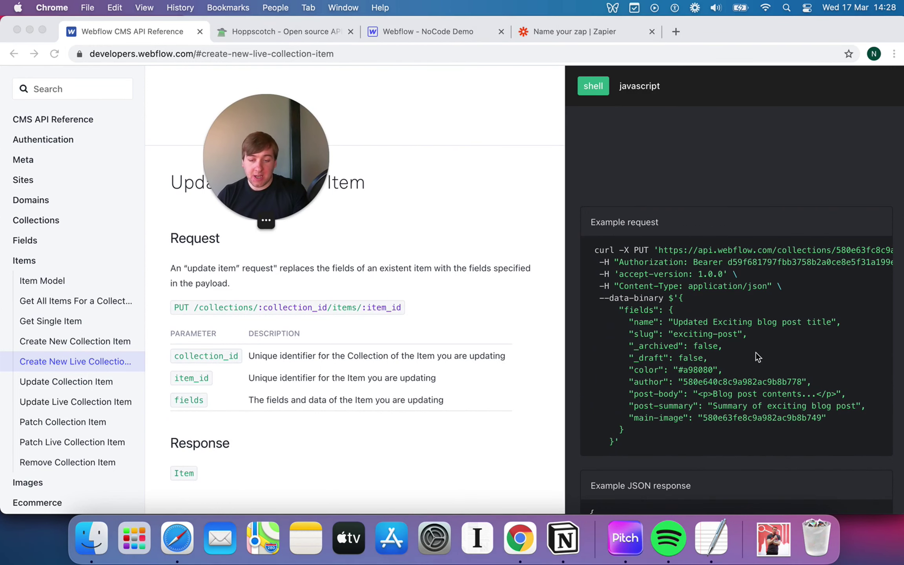
scroll(778, 362, down, 1)
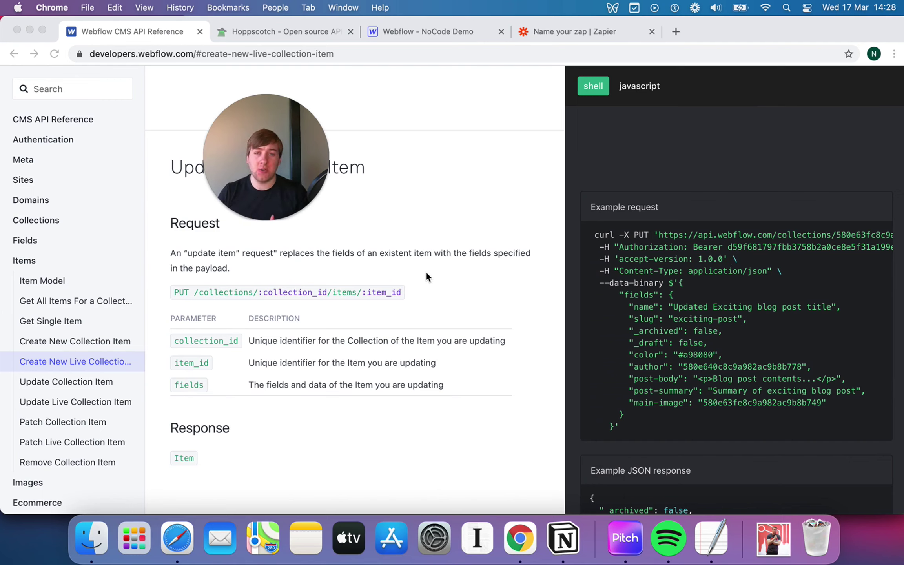
mouse_move(297, 129)
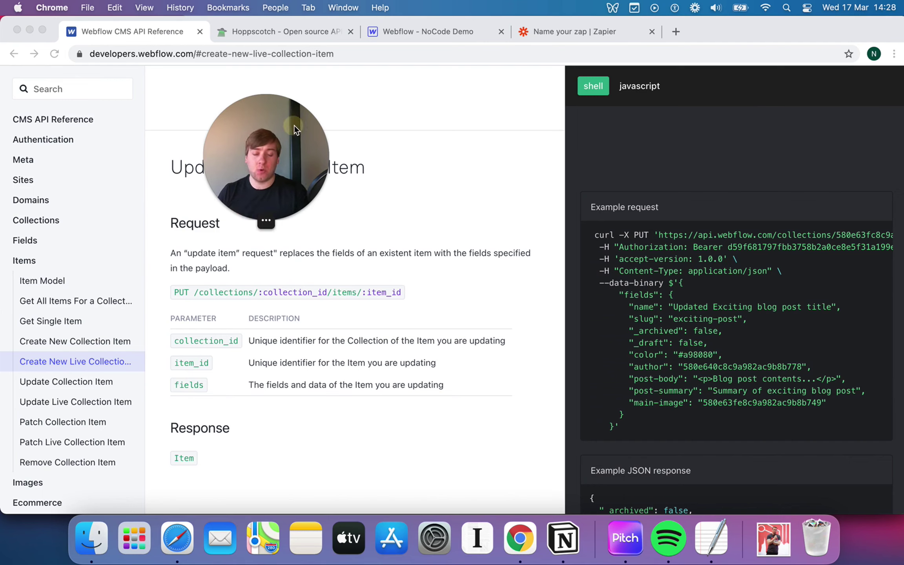
drag(294, 126, 464, 122)
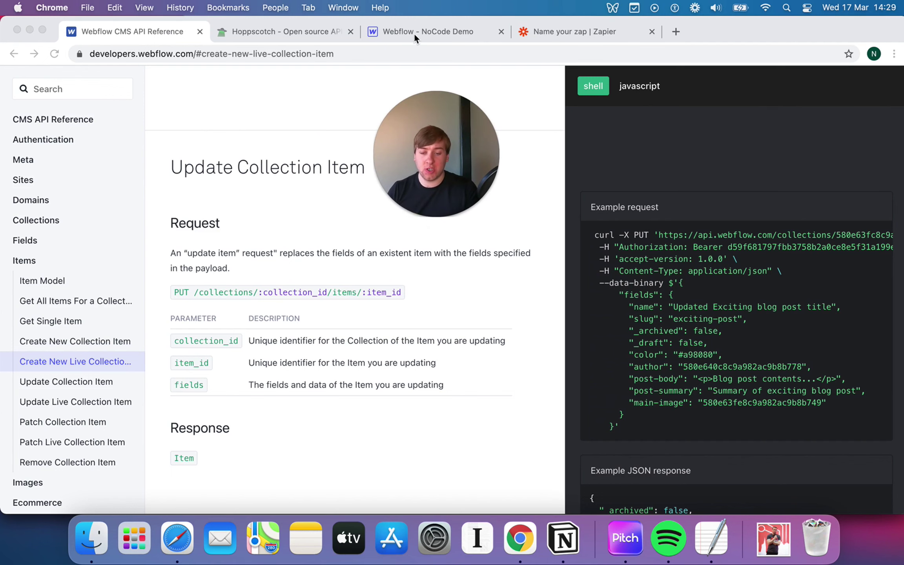
Add a twitter-profile-link field with the author's Twitter URL after _draft: false in the JSON body
click(302, 30)
click(301, 30)
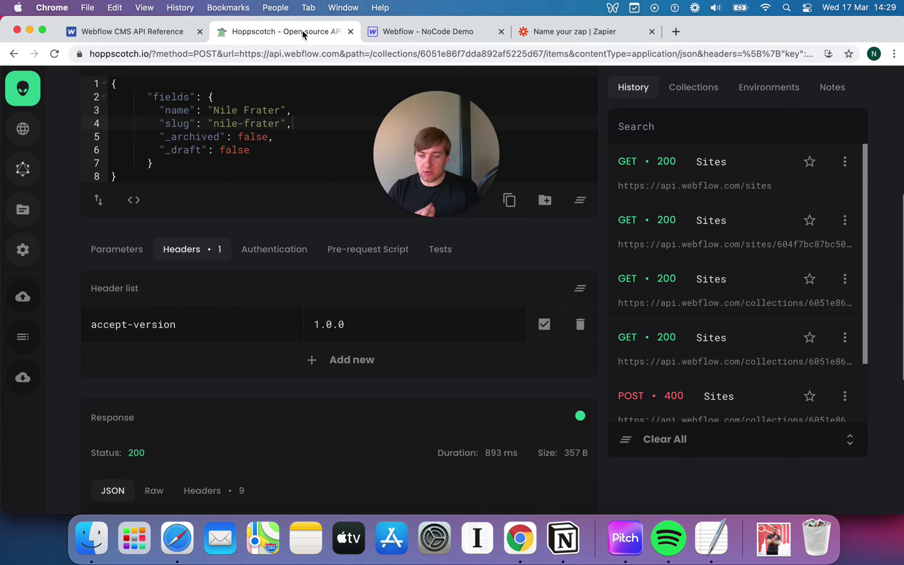
scroll(274, 224, up, 3)
scroll(274, 224, up, 5)
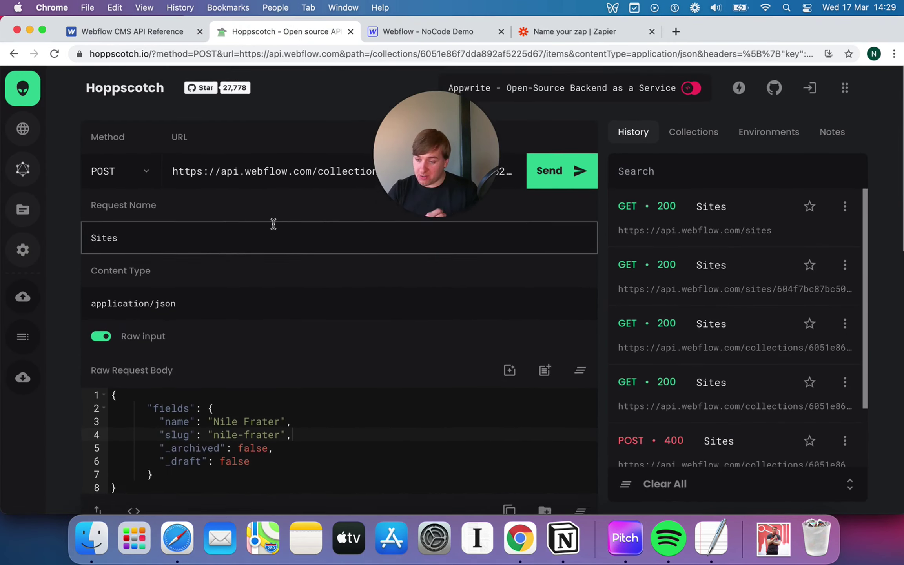
scroll(273, 222, down, 2)
click(286, 358)
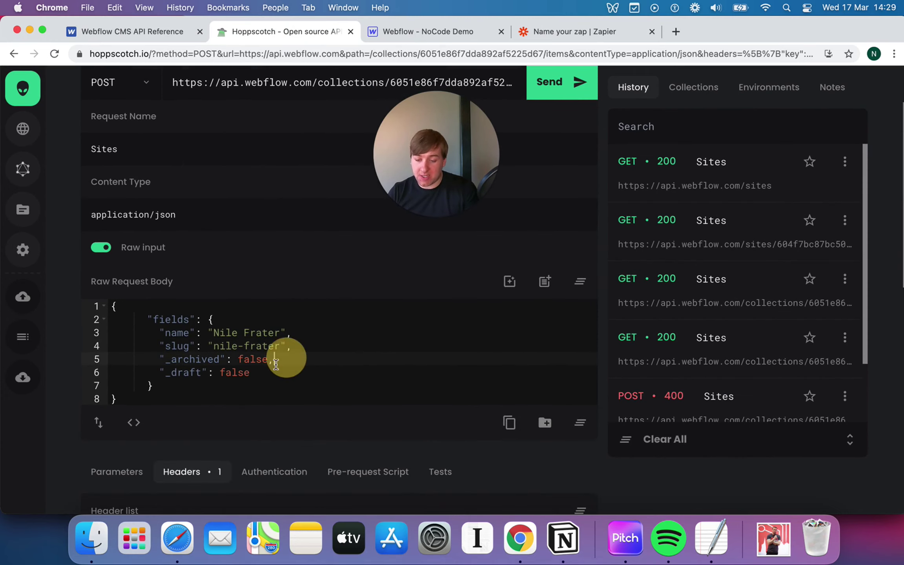
click(266, 369)
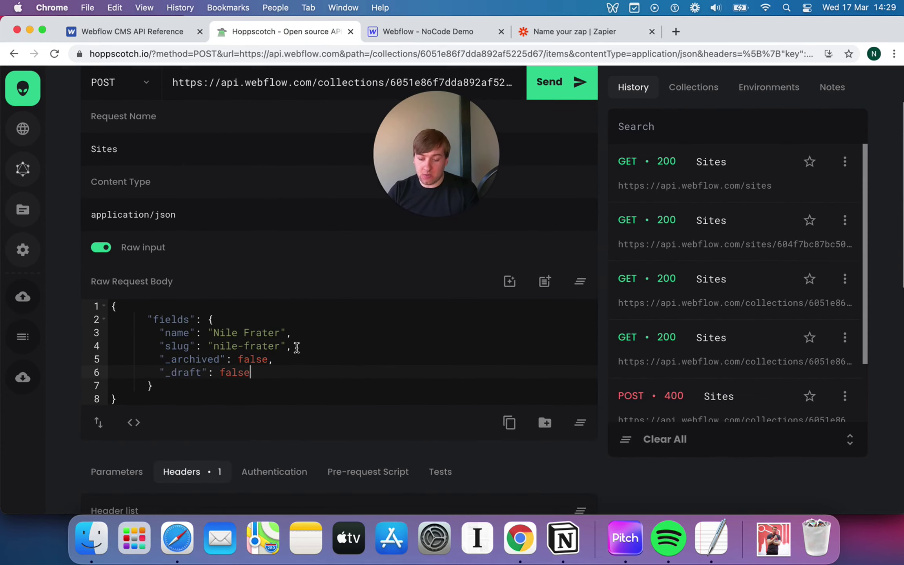
text(,)
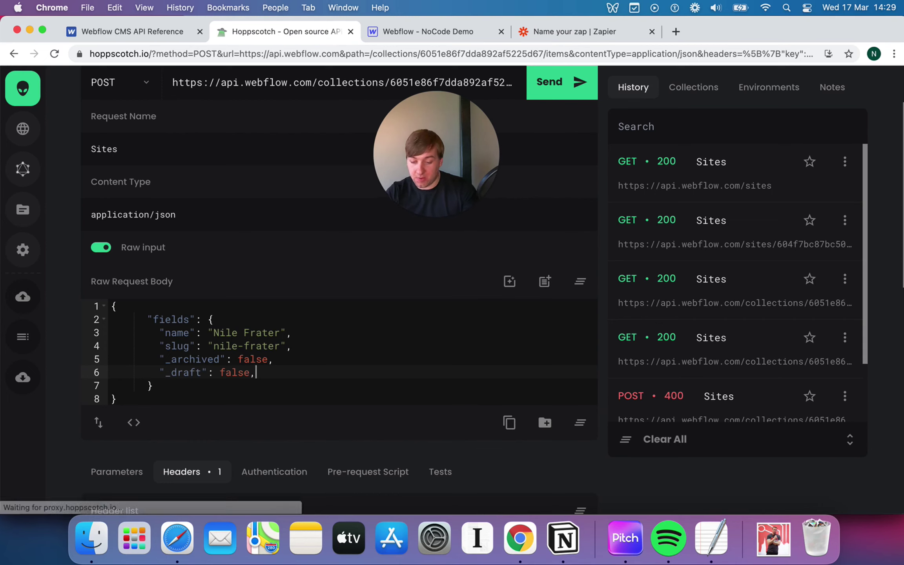
key(Return)
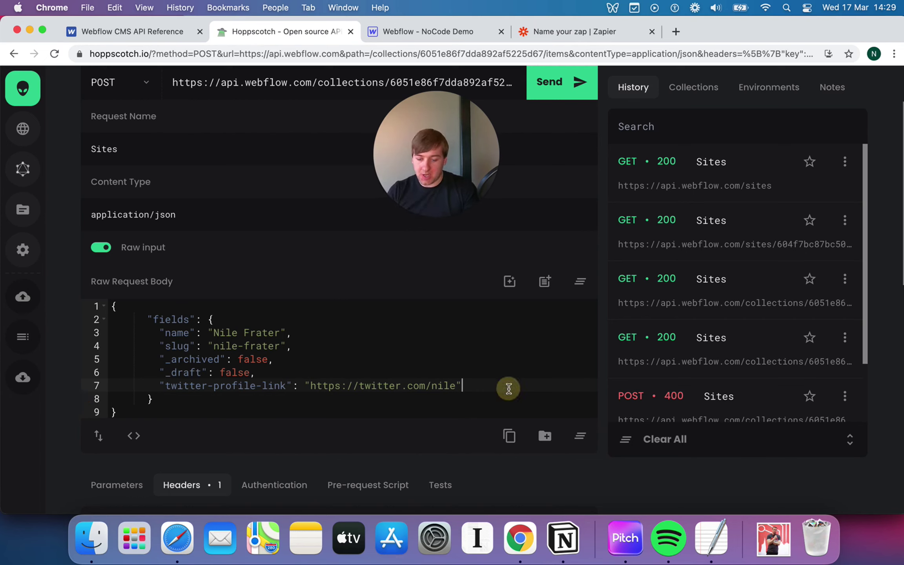
click(264, 374)
click(277, 385)
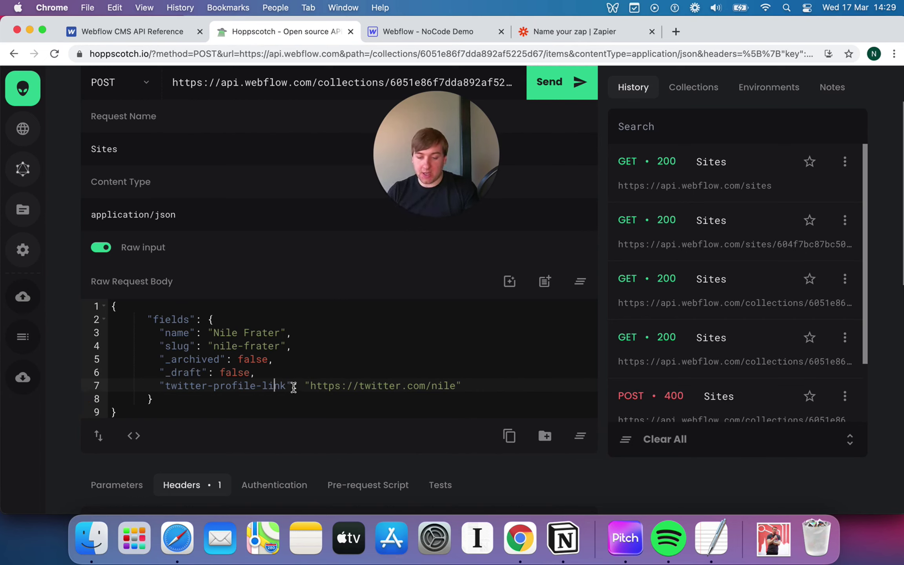
click(406, 35)
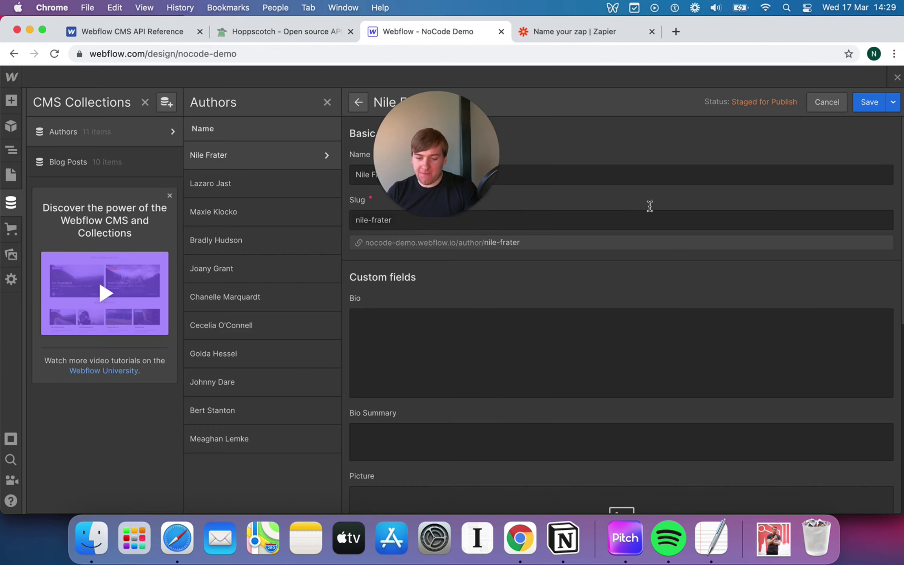
Discard the open author item and review the Authors collection fields, including Twitter Profile Link
click(824, 103)
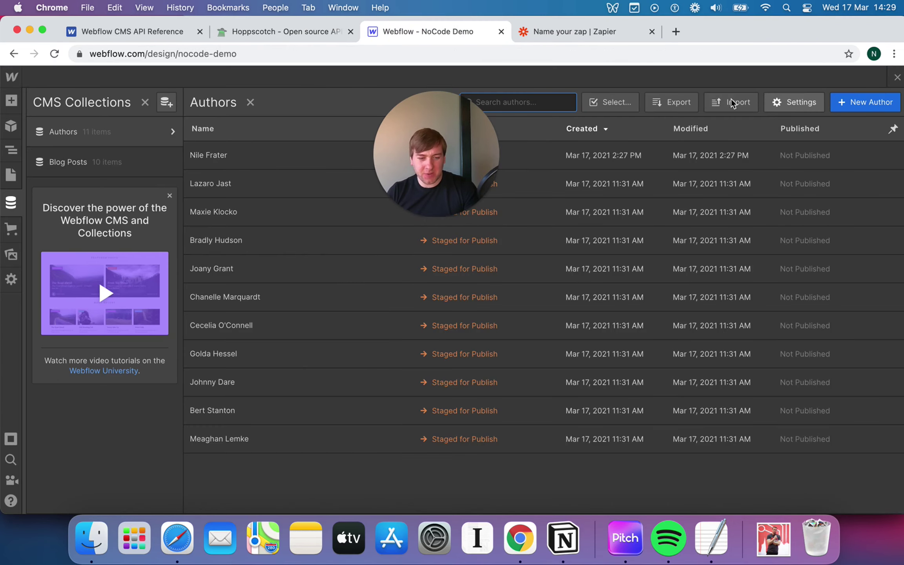
click(807, 99)
scroll(505, 317, down, 6)
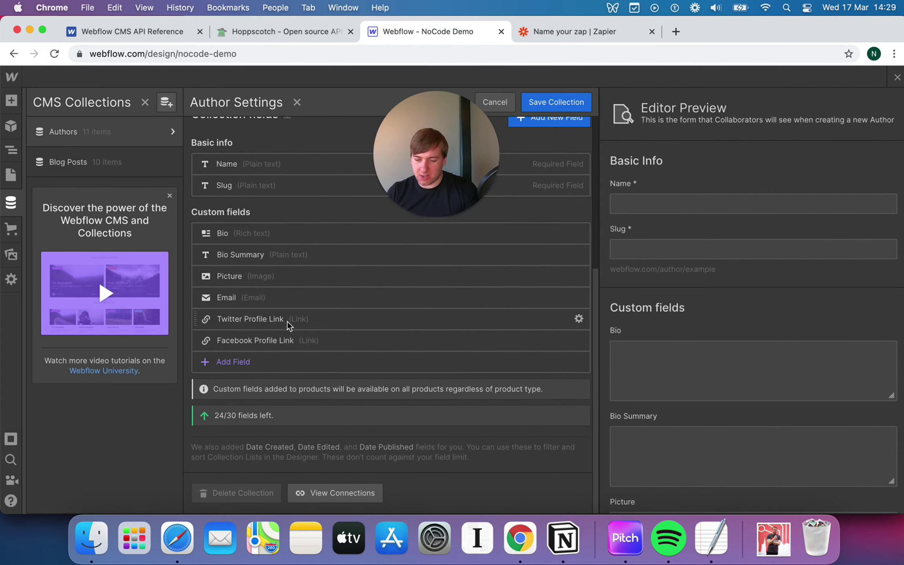
click(135, 31)
click(272, 33)
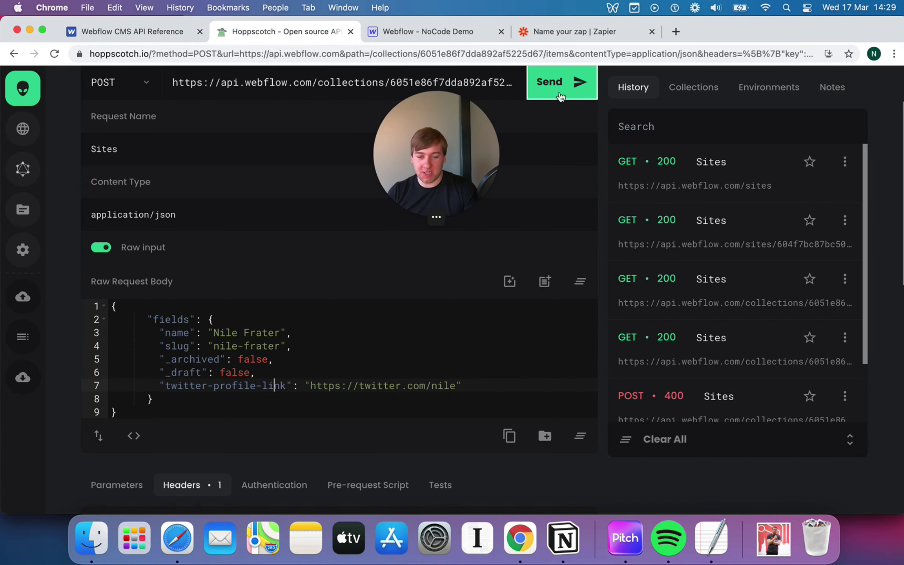
Append a trailing / after items in the request URL
drag(442, 147, 714, 159)
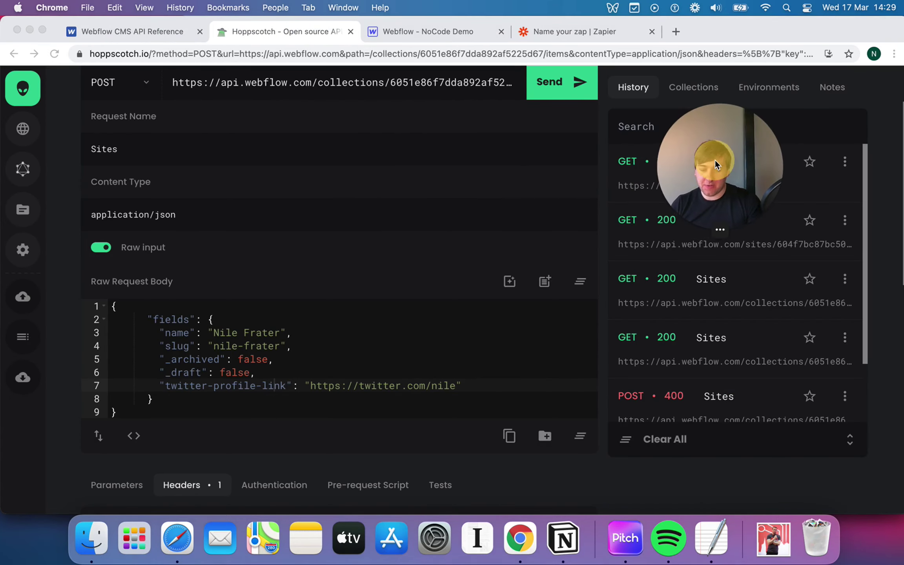
click(372, 83)
click(361, 83)
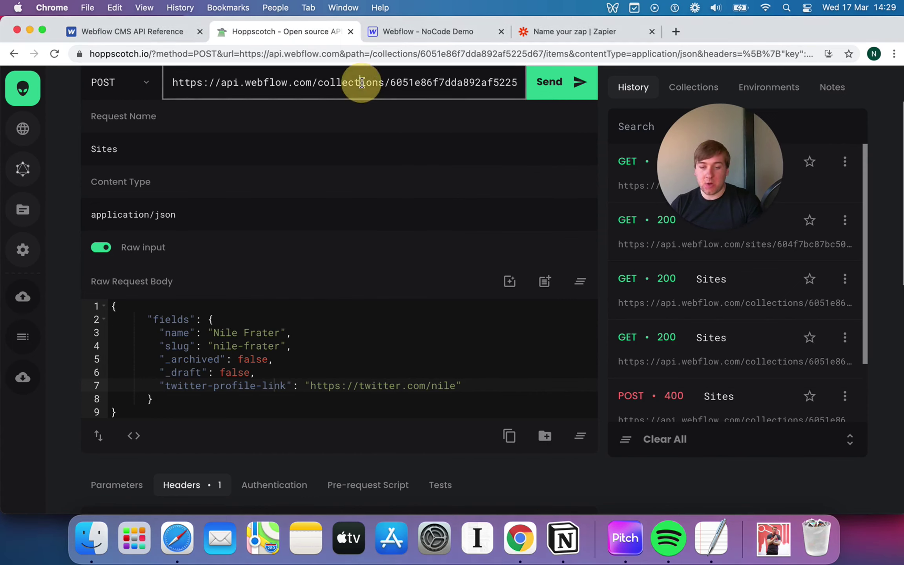
drag(361, 83, 530, 92)
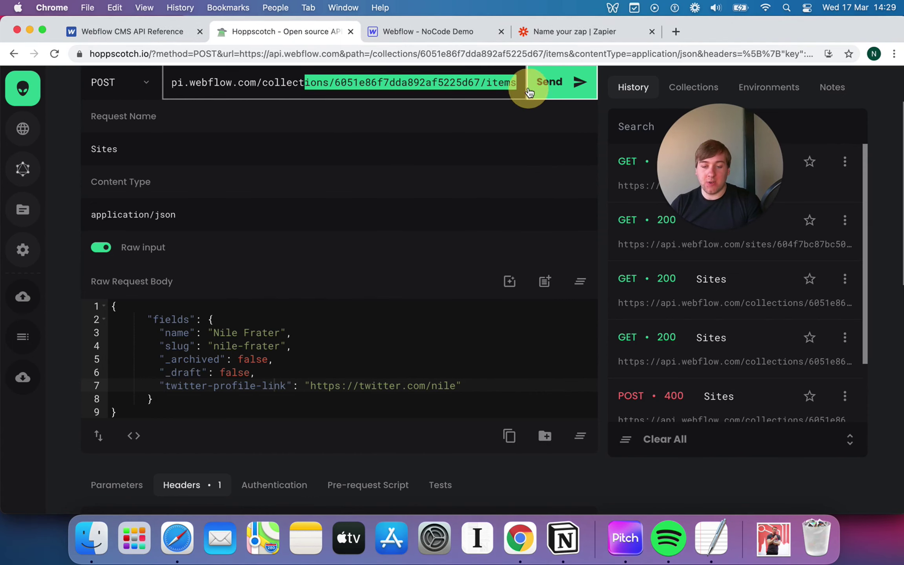
click(458, 144)
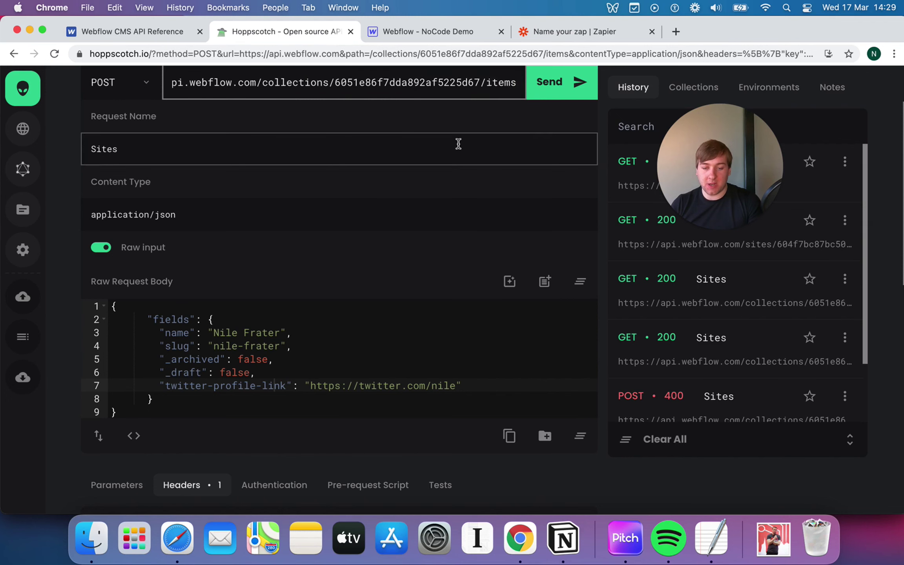
text(/)
Bring up the Update Collection Item section in the Webflow API reference
scroll(450, 214, down, 15)
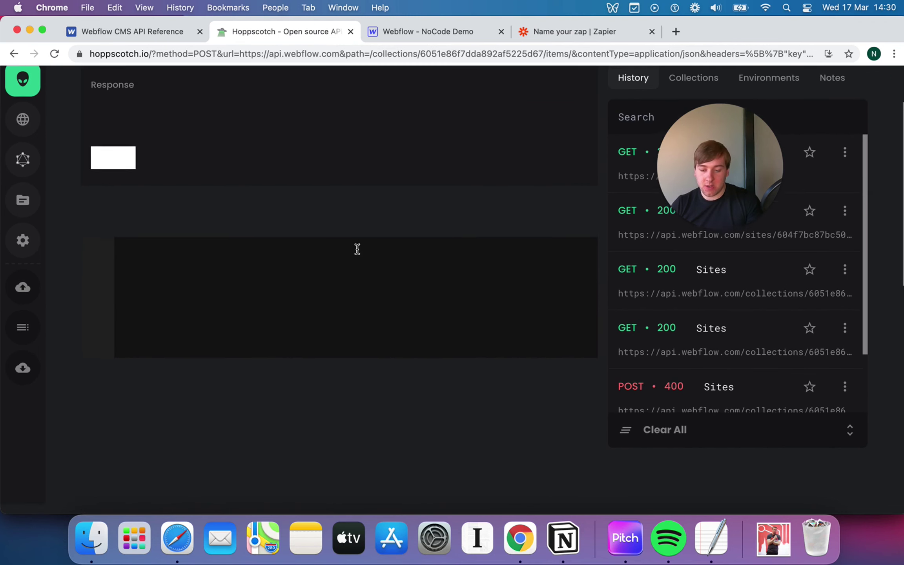
click(162, 35)
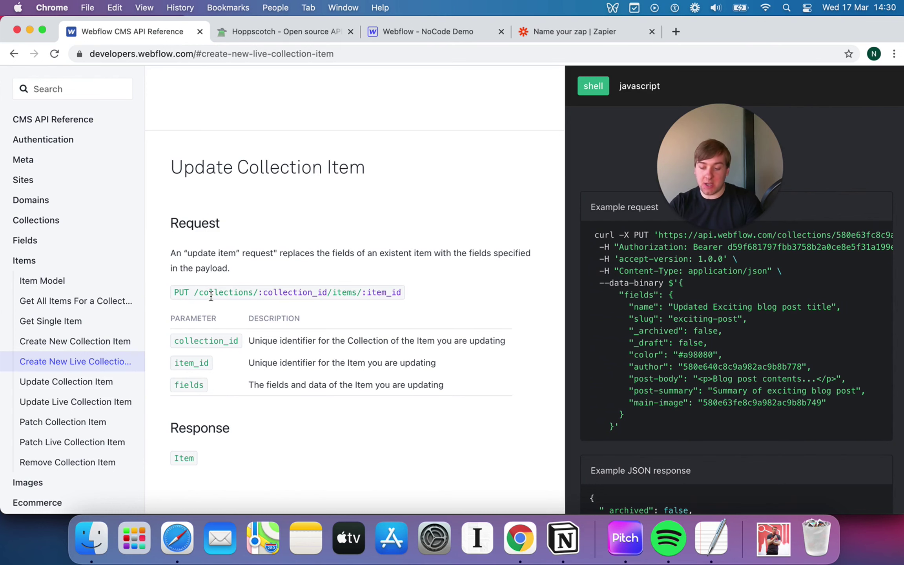
click(101, 381)
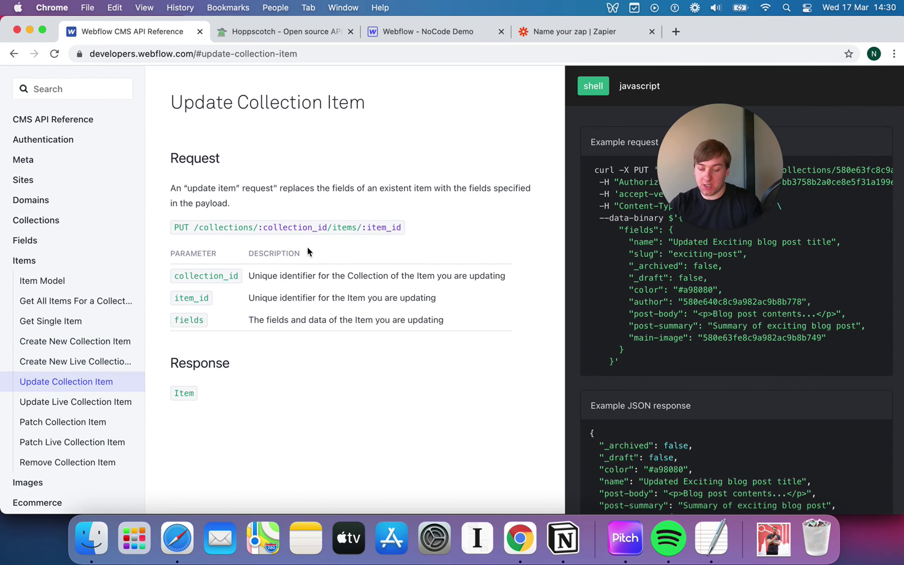
Highlight the PUT method and the collections, collection_id and items parts of the endpoint path
double_click(214, 227)
double_click(298, 228)
click(348, 229)
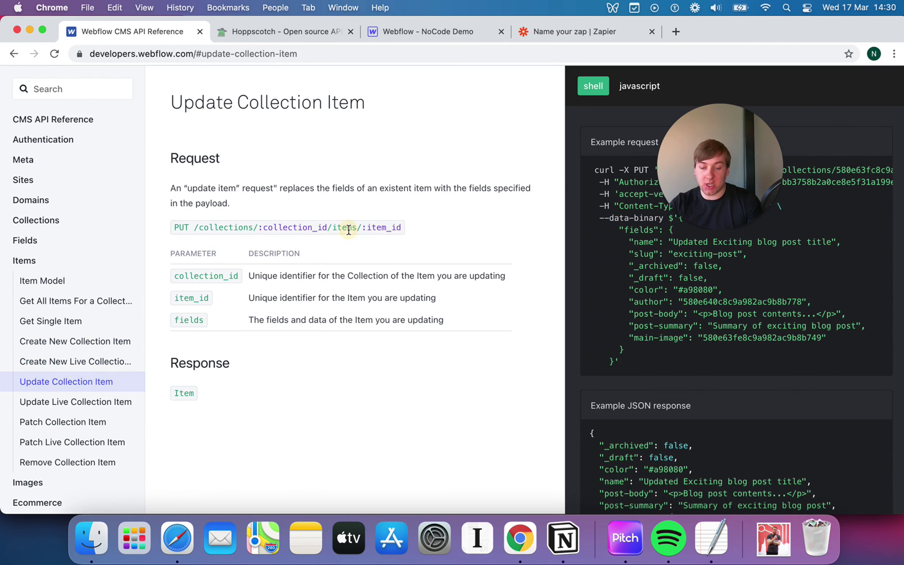
double_click(348, 229)
click(379, 238)
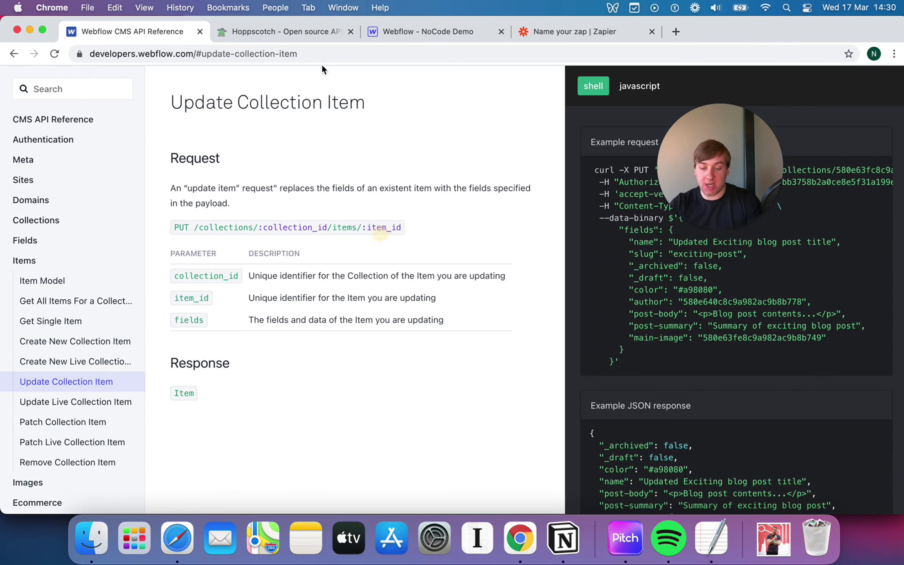
double_click(180, 229)
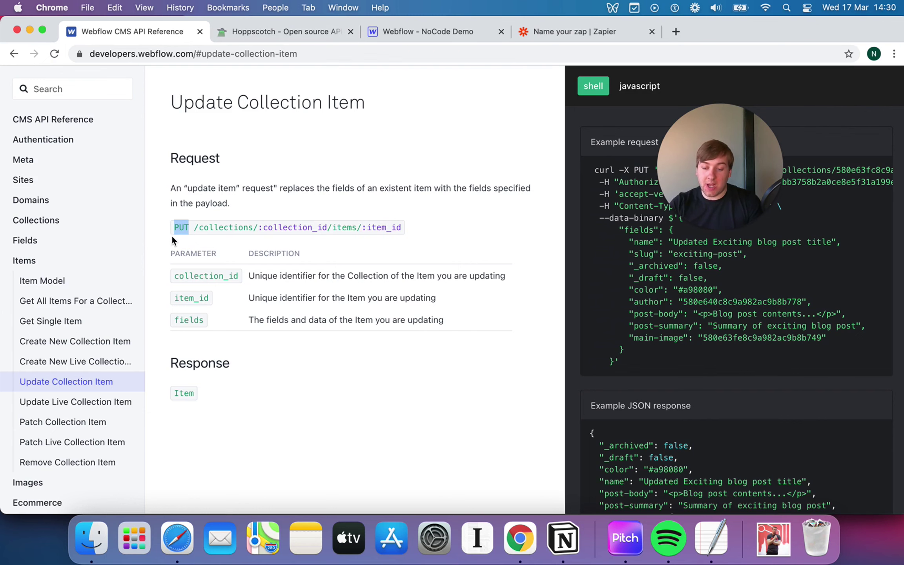
click(286, 32)
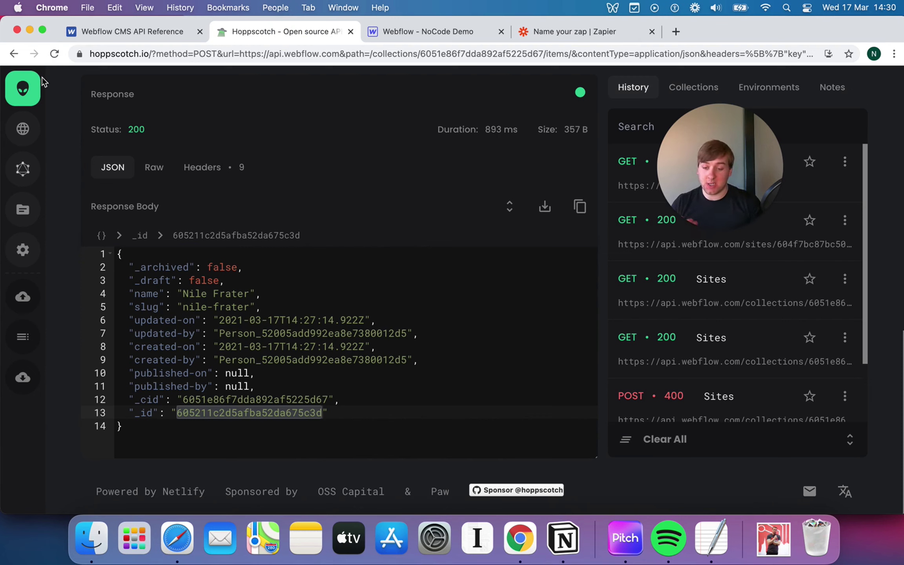
Reload Hoppscotch and paste the created item's ID after items/ in the request URL
key(super+r)
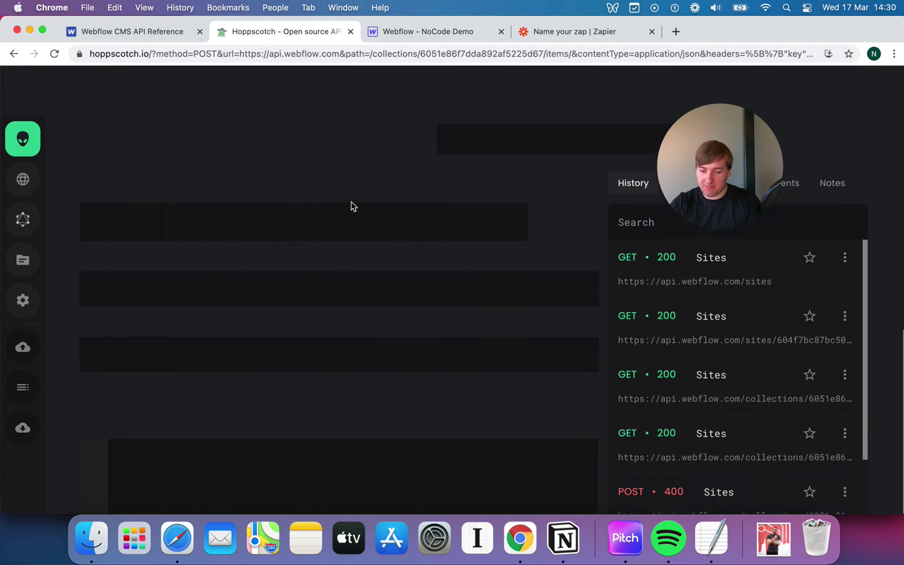
click(452, 171)
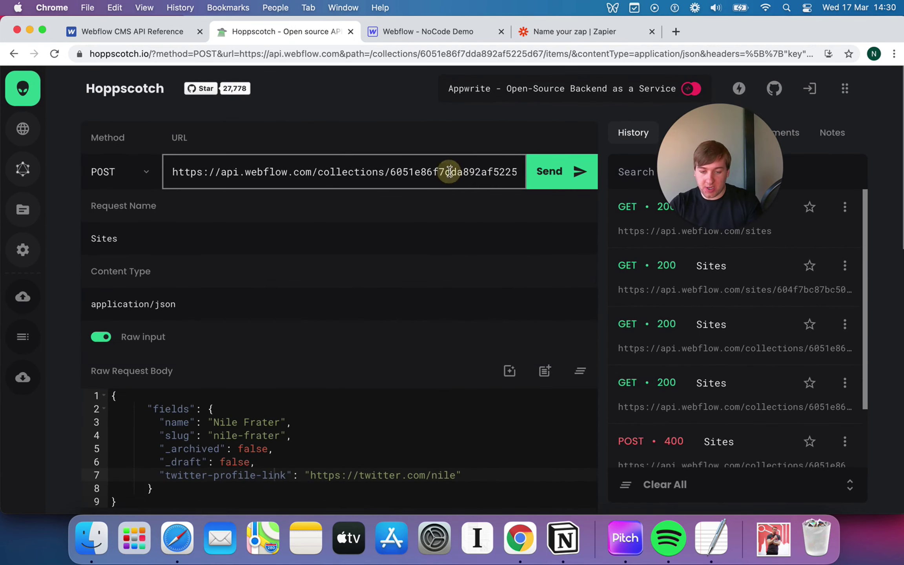
drag(449, 171, 574, 174)
click(516, 173)
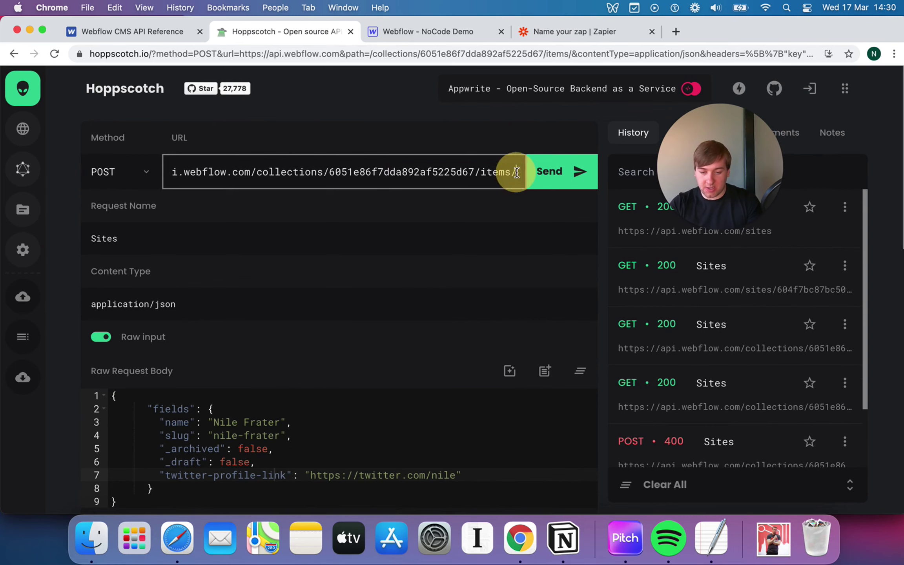
text(605211c2d5afba52da675c3d)
Change the request method to PUT and review the JSON body before sending
scroll(470, 222, down, 2)
click(334, 365)
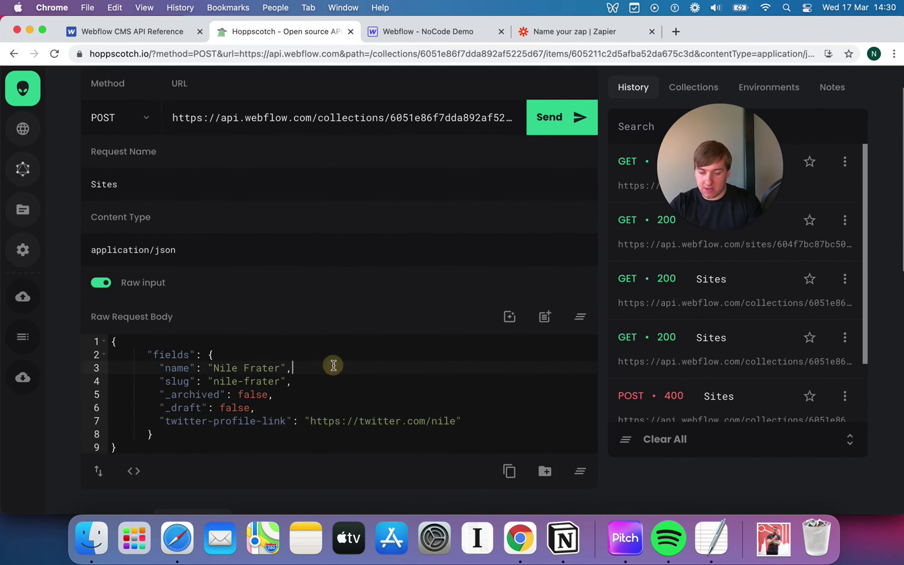
key(super+a)
scroll(131, 194, up, 2)
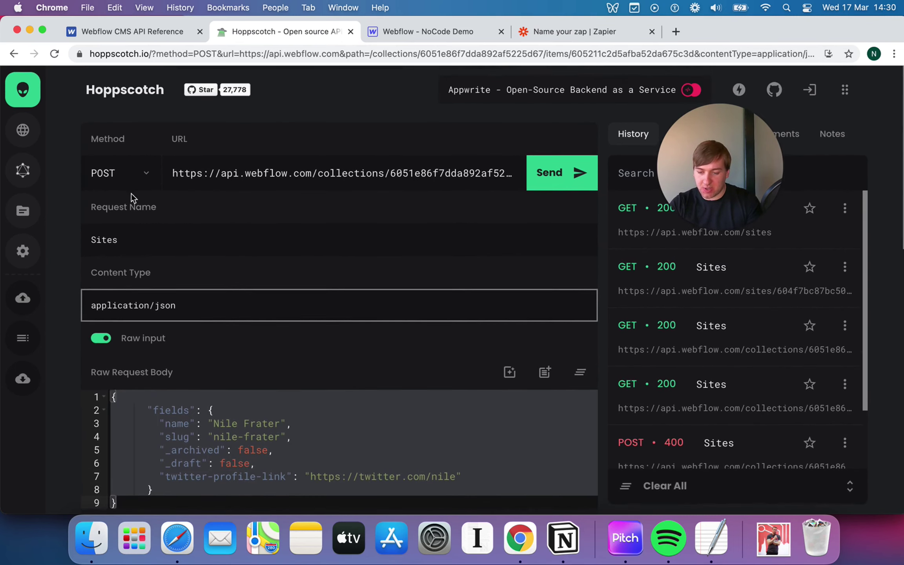
click(126, 173)
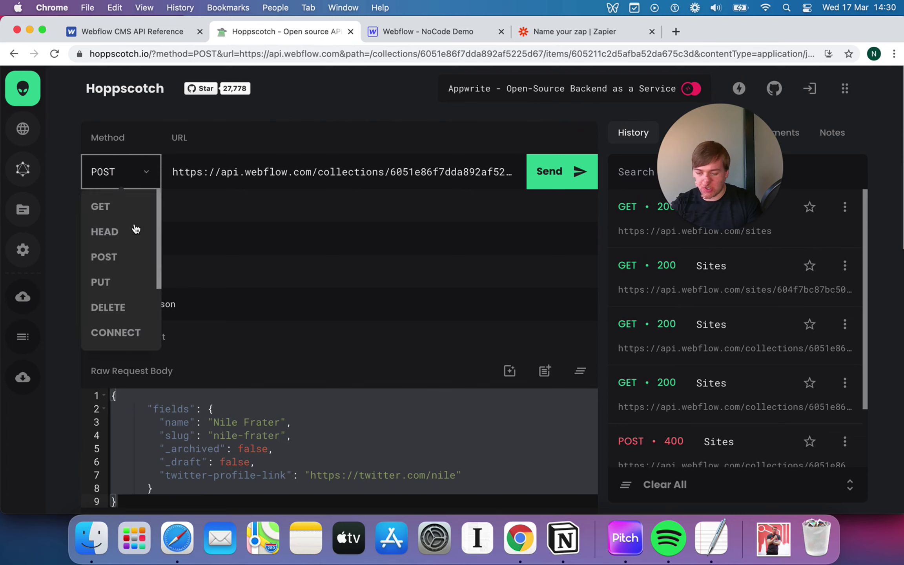
click(116, 284)
scroll(292, 283, down, 4)
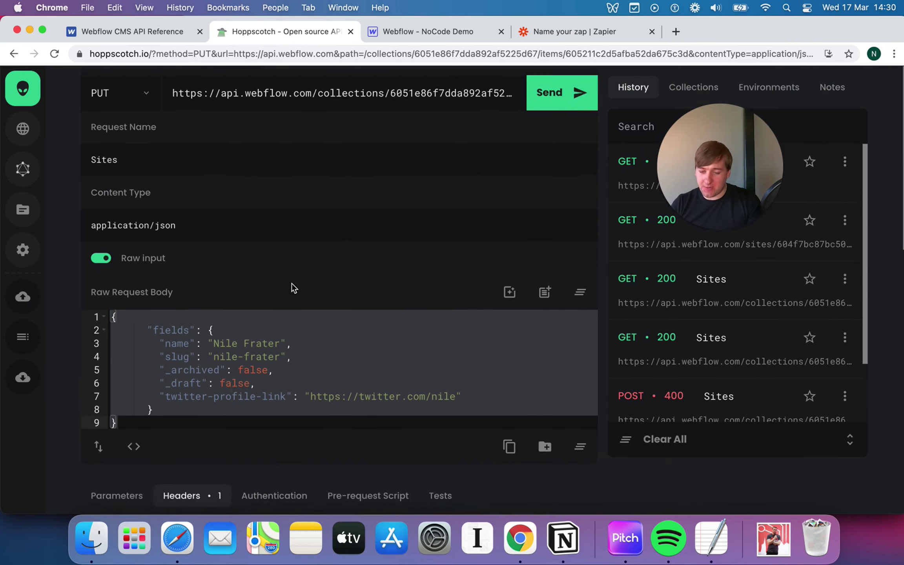
scroll(271, 264, down, 5)
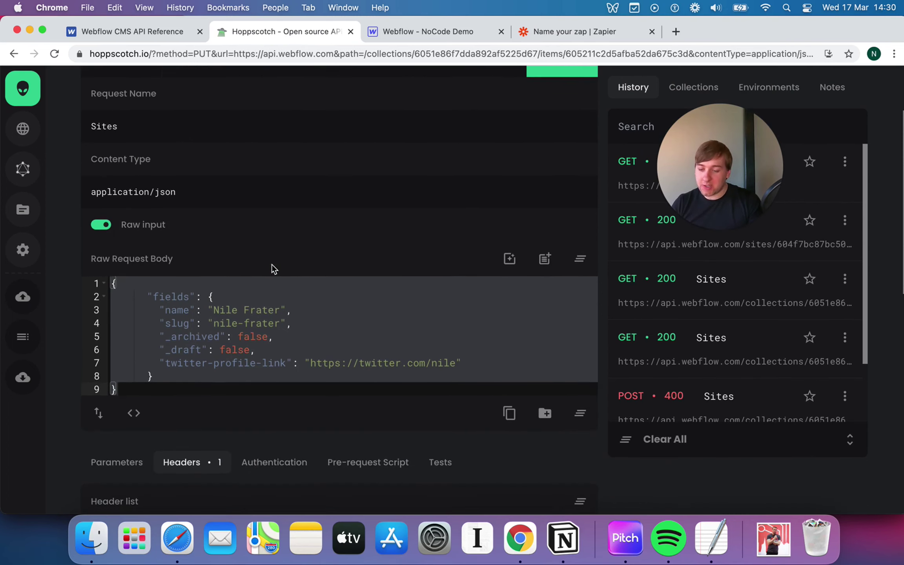
scroll(272, 264, up, 6)
scroll(271, 265, up, 3)
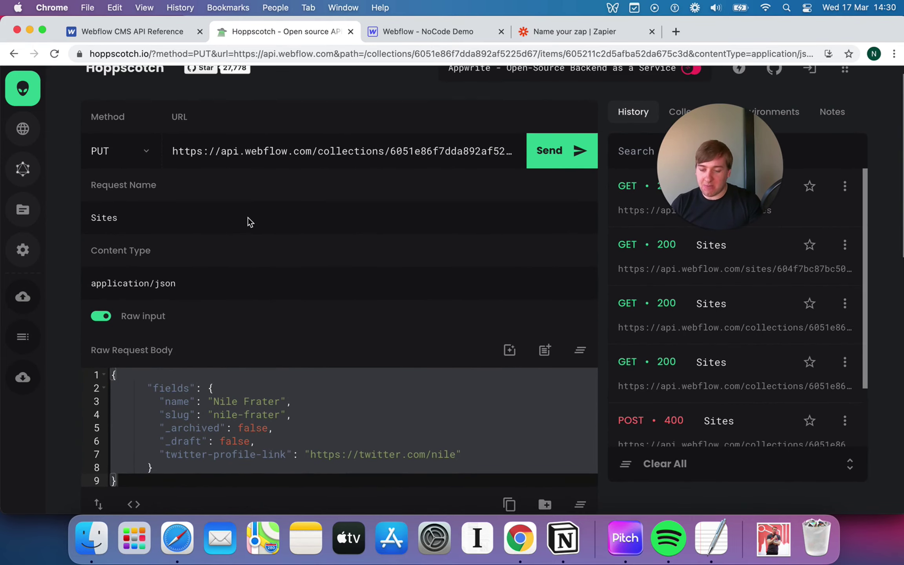
scroll(387, 245, up, 2)
Send the PUT request and inspect the response's _id, updated-on and updated-by values
click(556, 179)
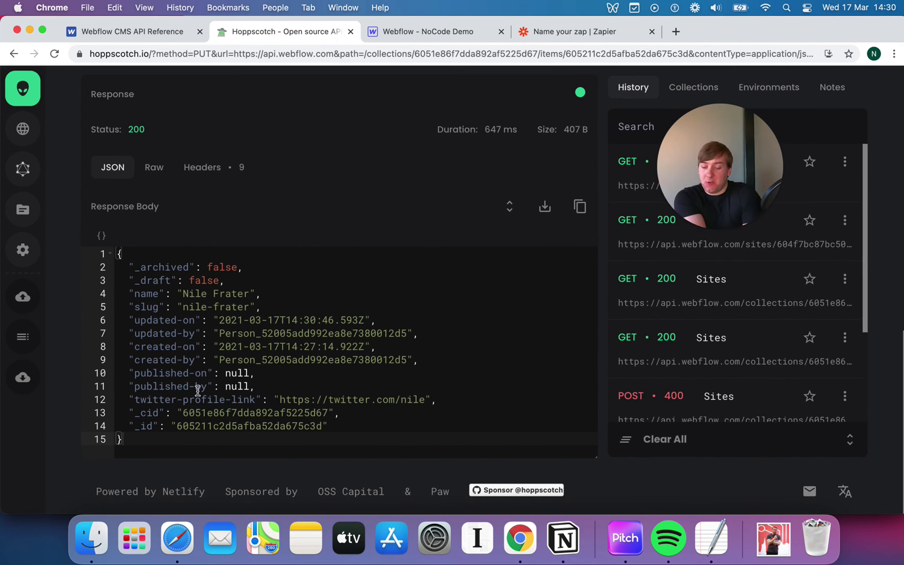
click(200, 425)
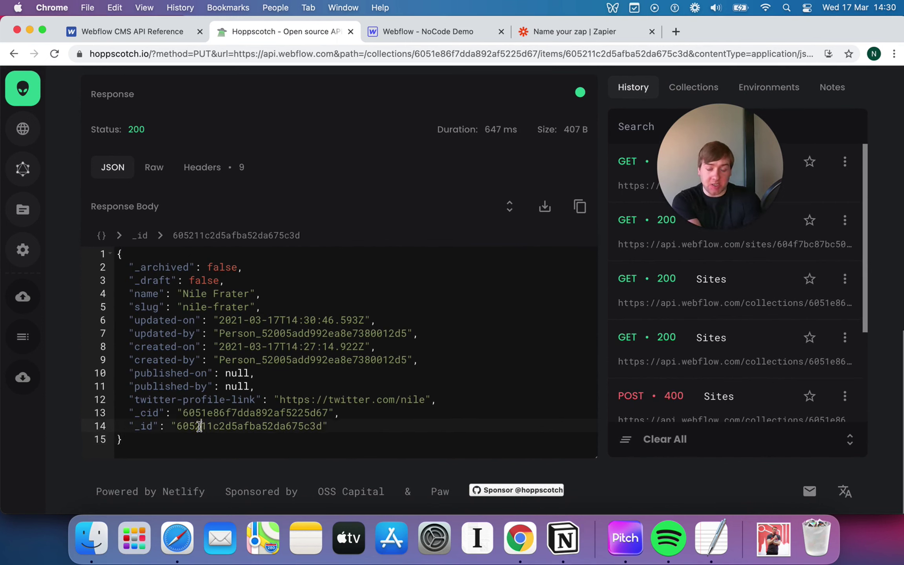
drag(207, 320, 297, 320)
click(273, 319)
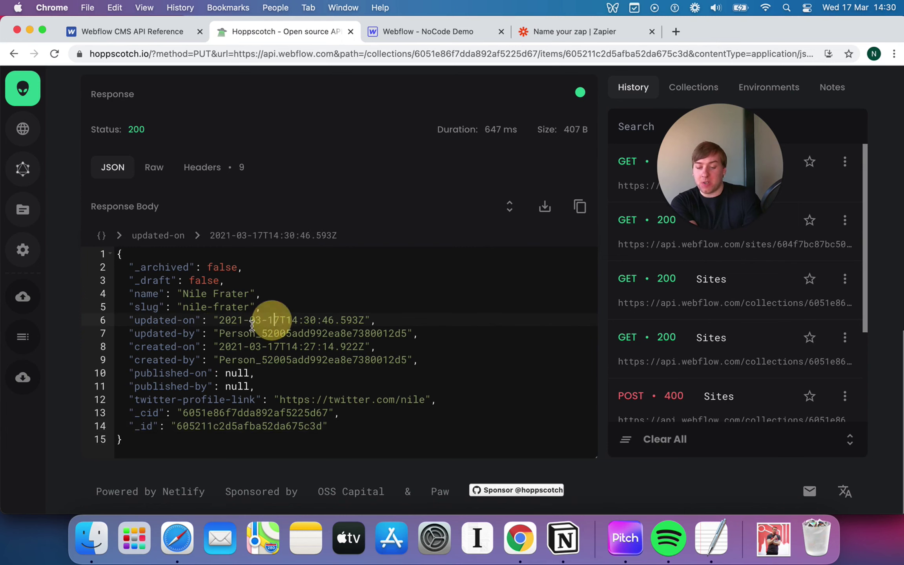
click(297, 322)
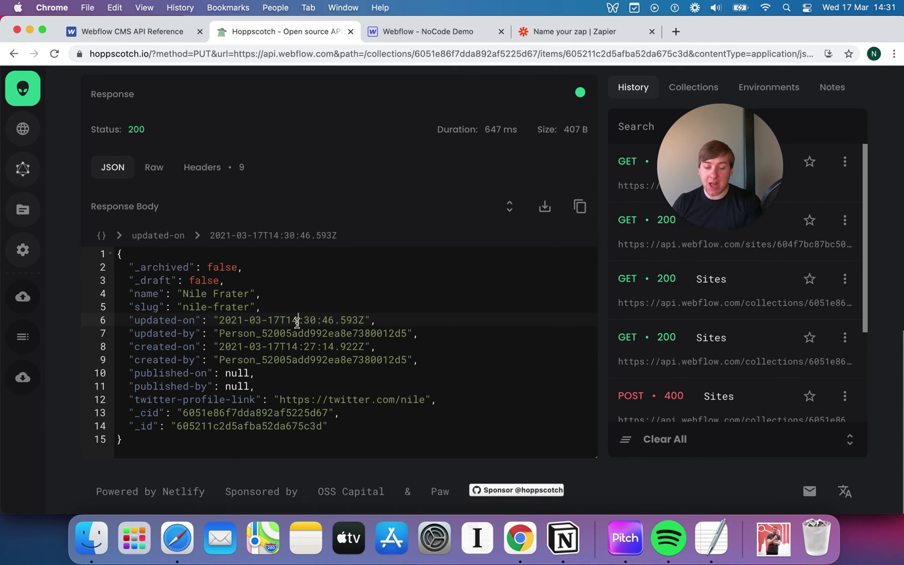
click(200, 334)
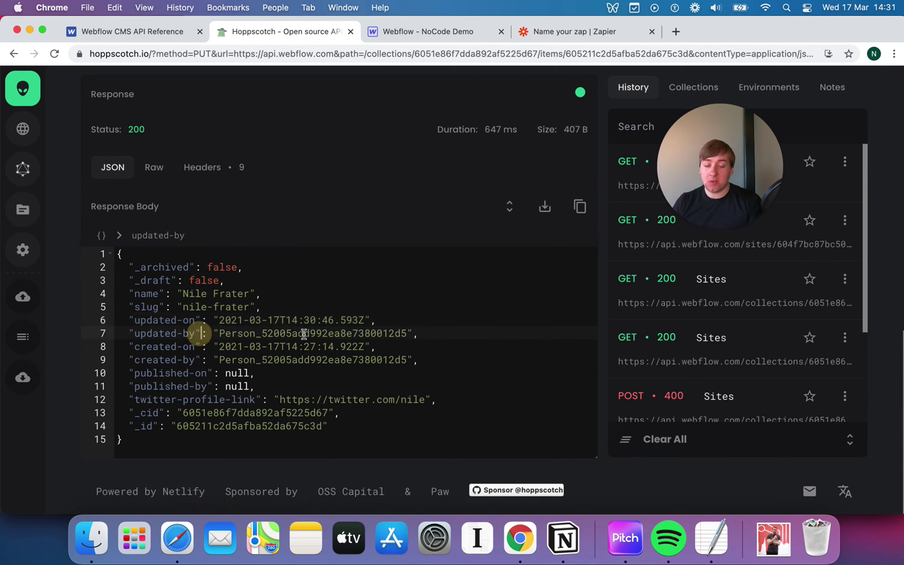
click(287, 319)
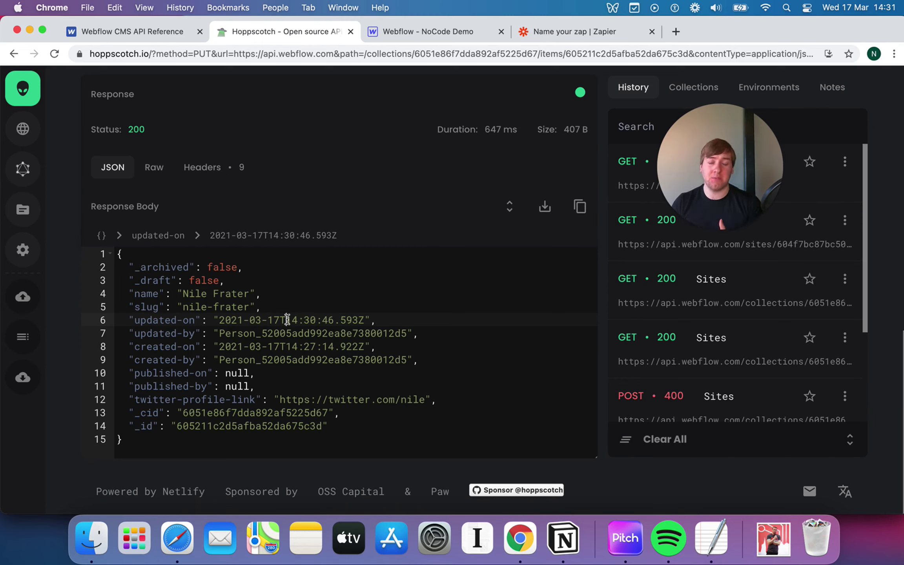
click(251, 321)
Review the response's created-on, created-by, twitter-profile-link and collection id fields
double_click(259, 361)
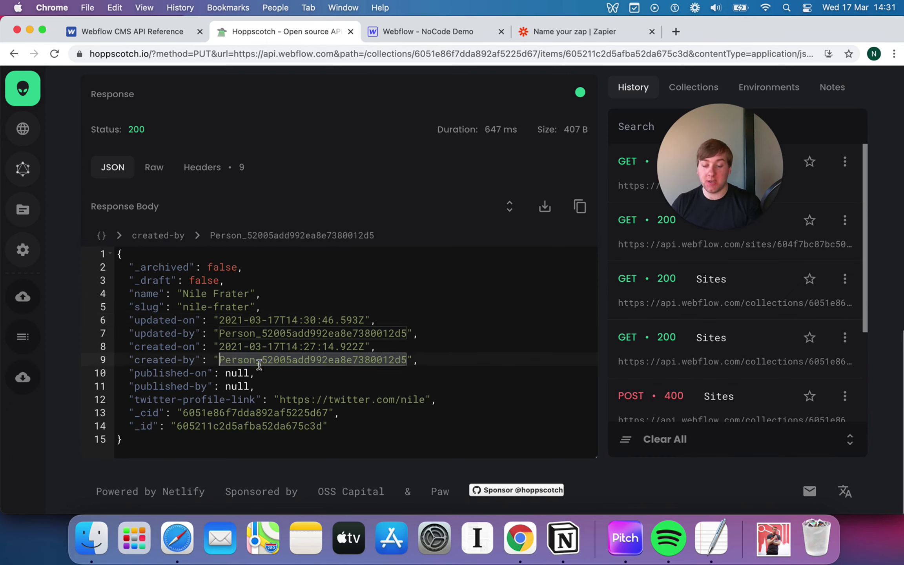
click(254, 346)
click(274, 360)
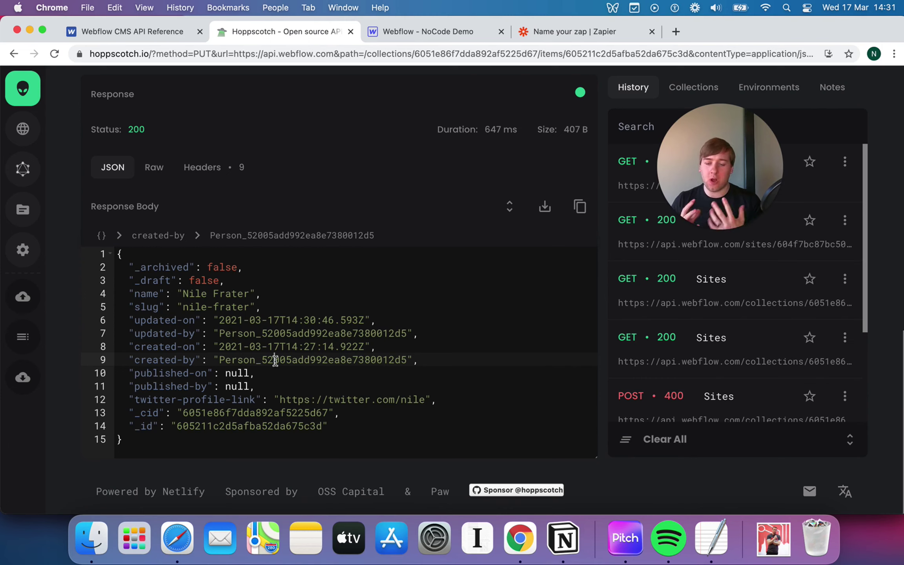
drag(146, 320, 235, 383)
click(244, 394)
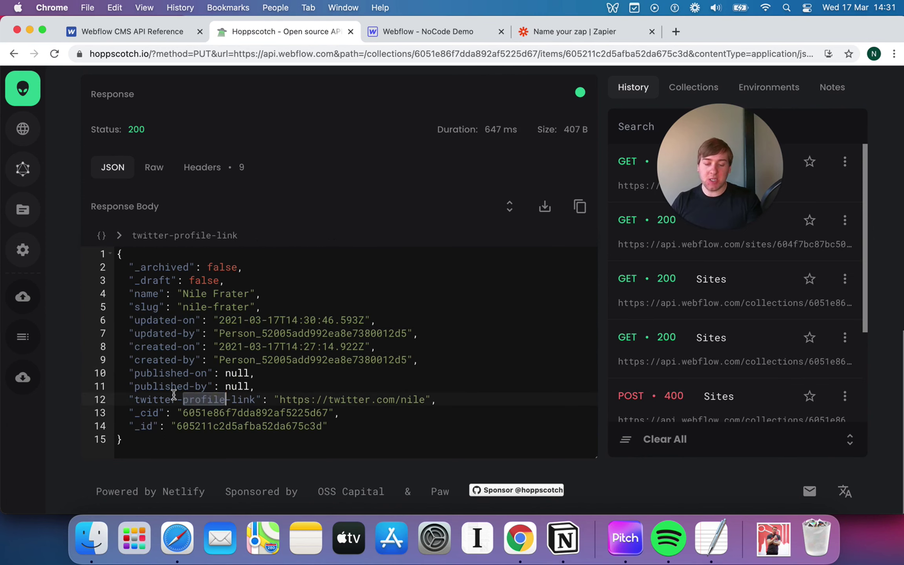
click(285, 401)
click(378, 409)
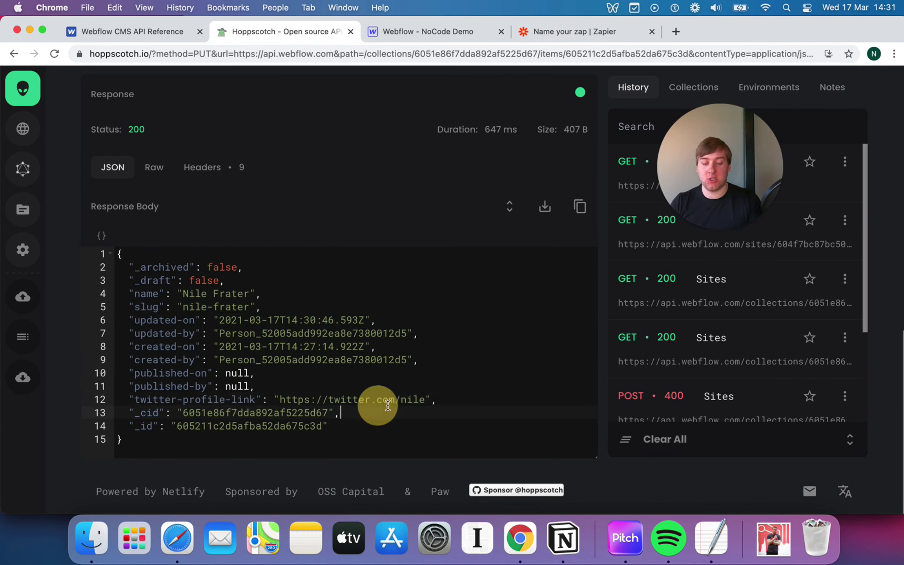
click(429, 30)
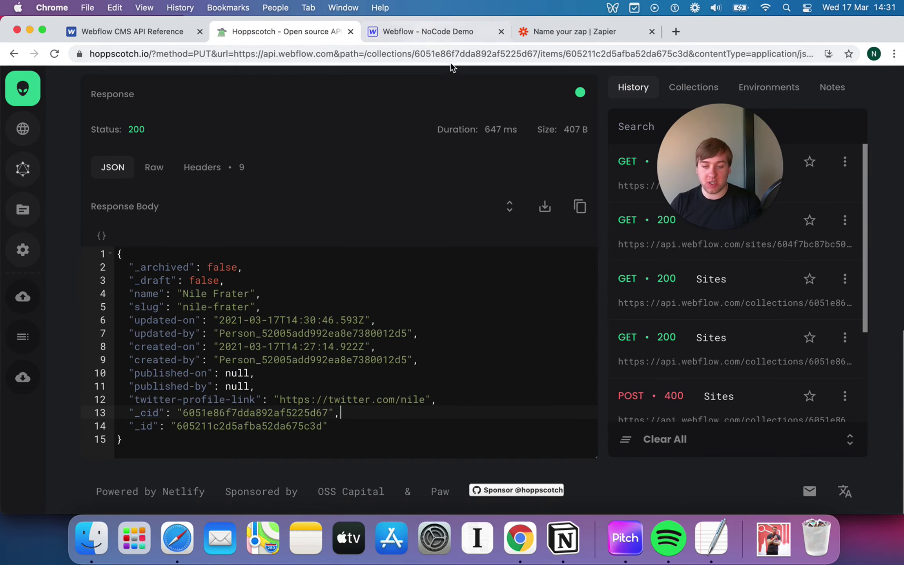
click(447, 57)
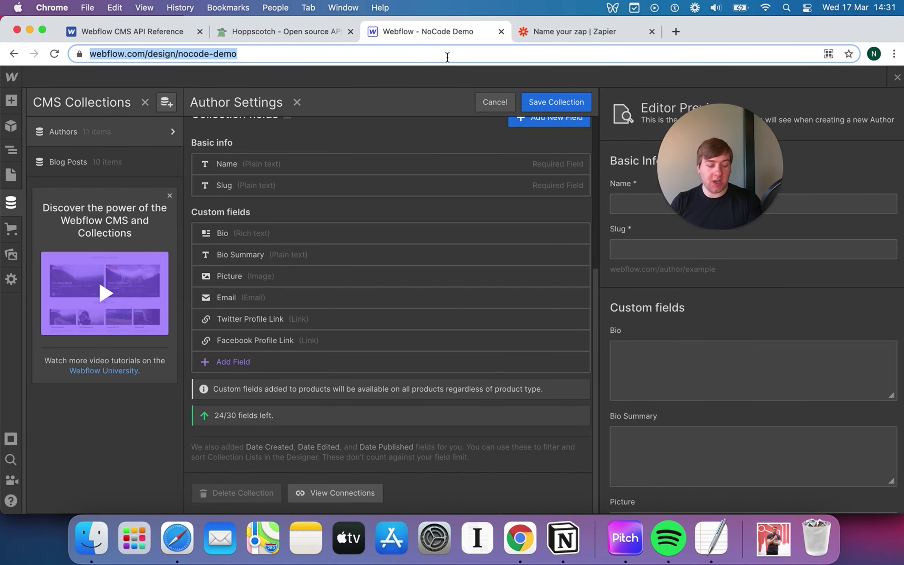
Reload Webflow and open the updated author in Authors to confirm its Twitter Profile Link
key(Return)
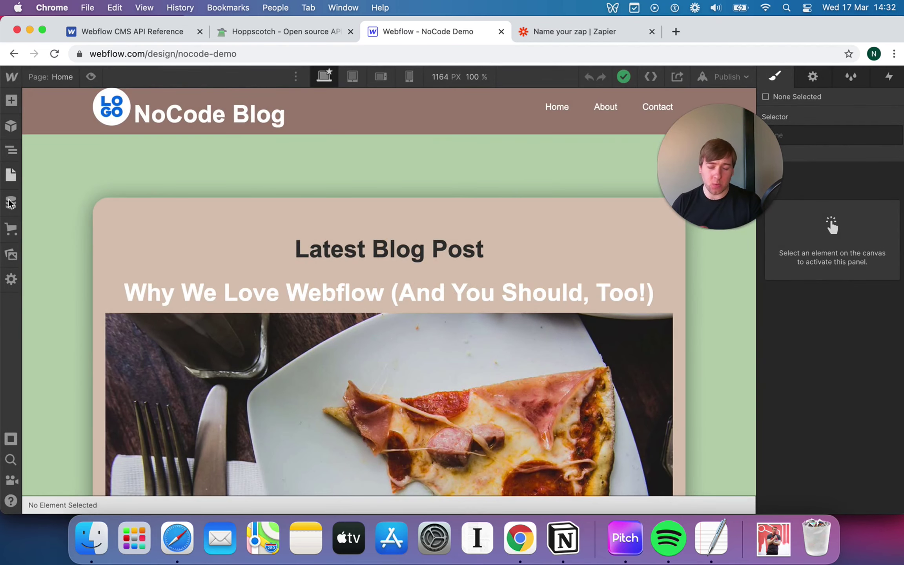
click(10, 203)
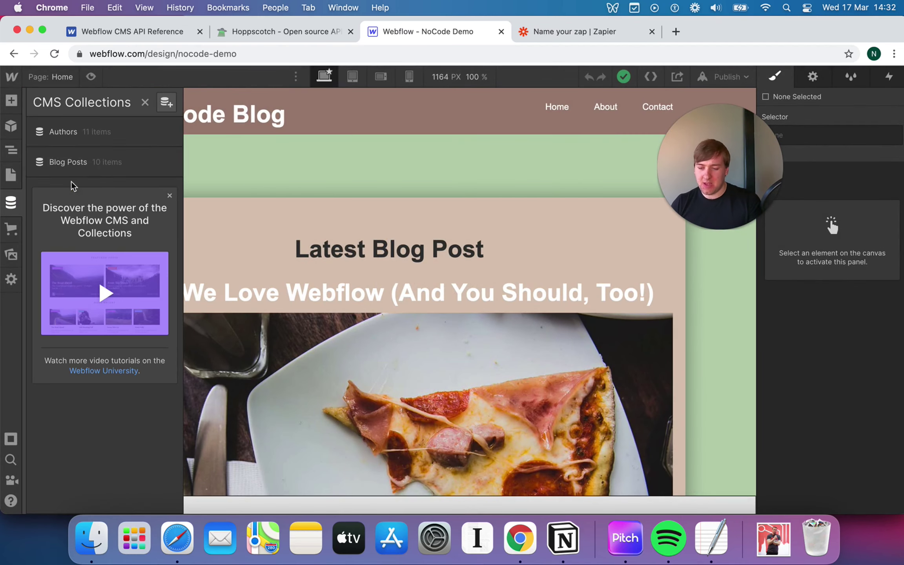
click(128, 141)
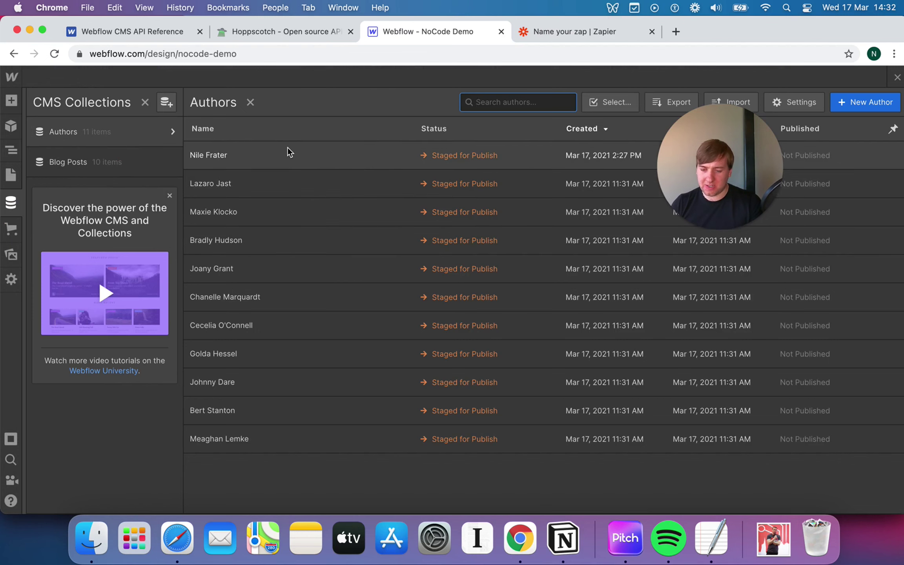
click(289, 149)
scroll(426, 370, down, 10)
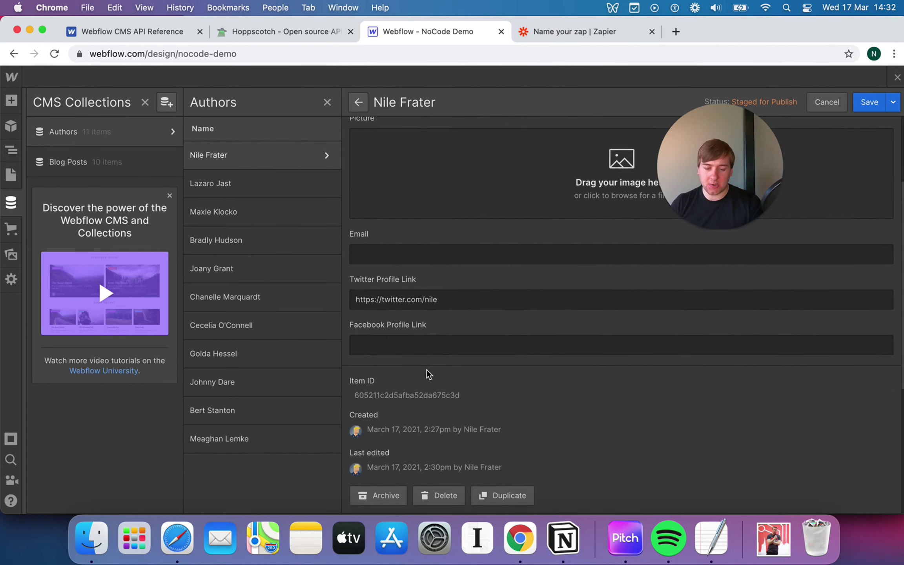
triple_click(408, 298)
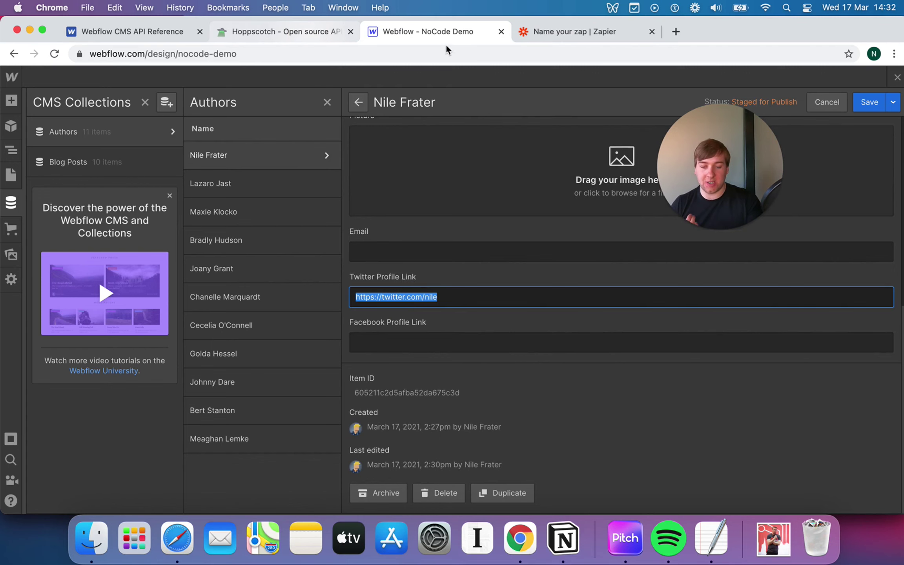
click(313, 38)
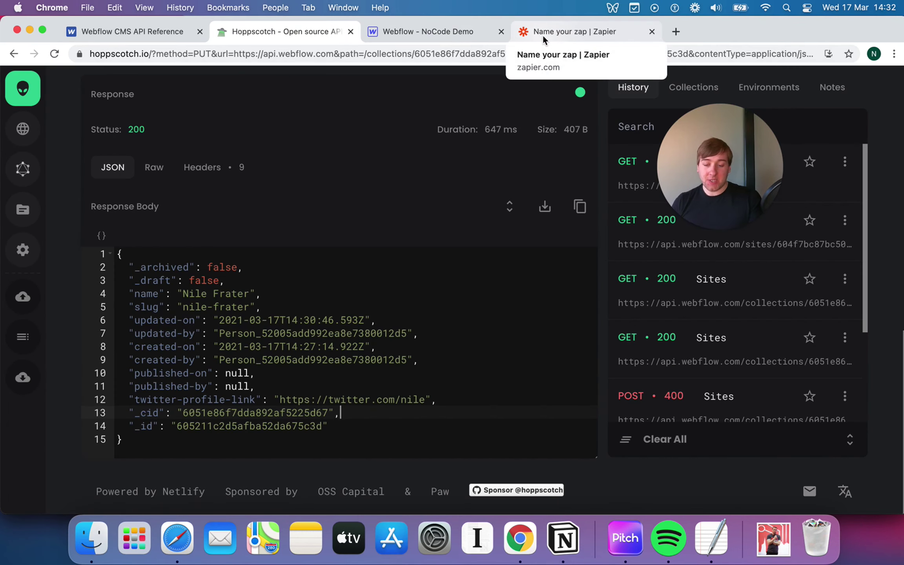
Open the Zapier zap editor at 1. Trigger and scroll to its list of trigger apps
click(549, 32)
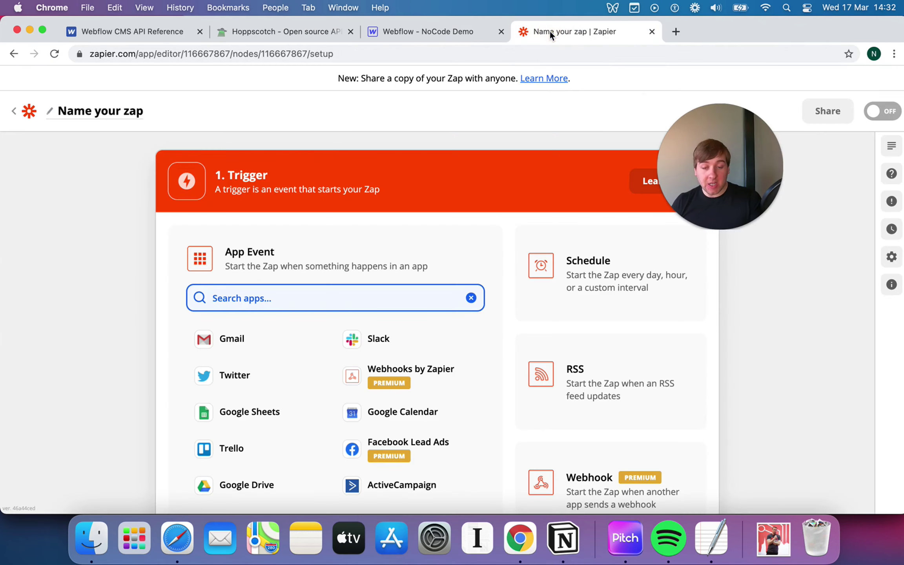
drag(733, 139, 814, 139)
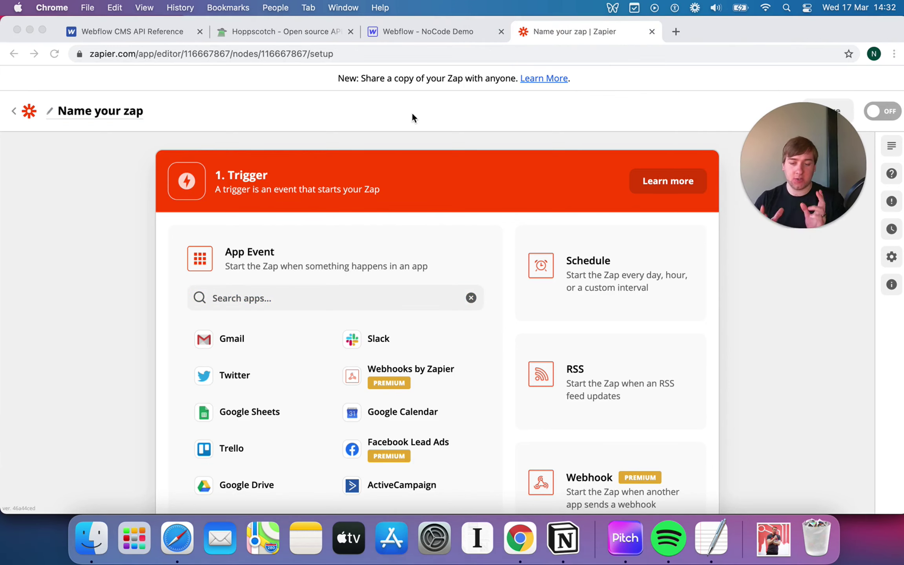
scroll(85, 295, down, 2)
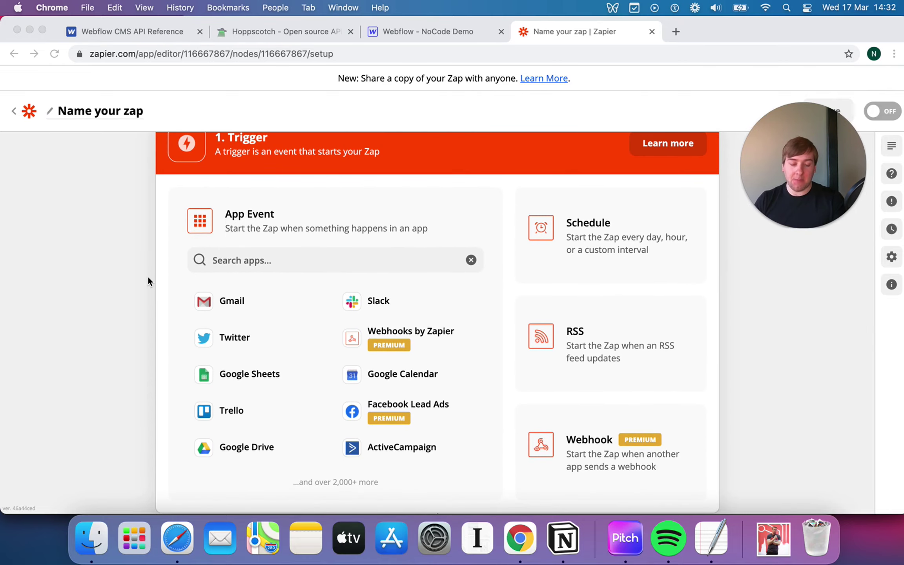
scroll(149, 280, up, 1)
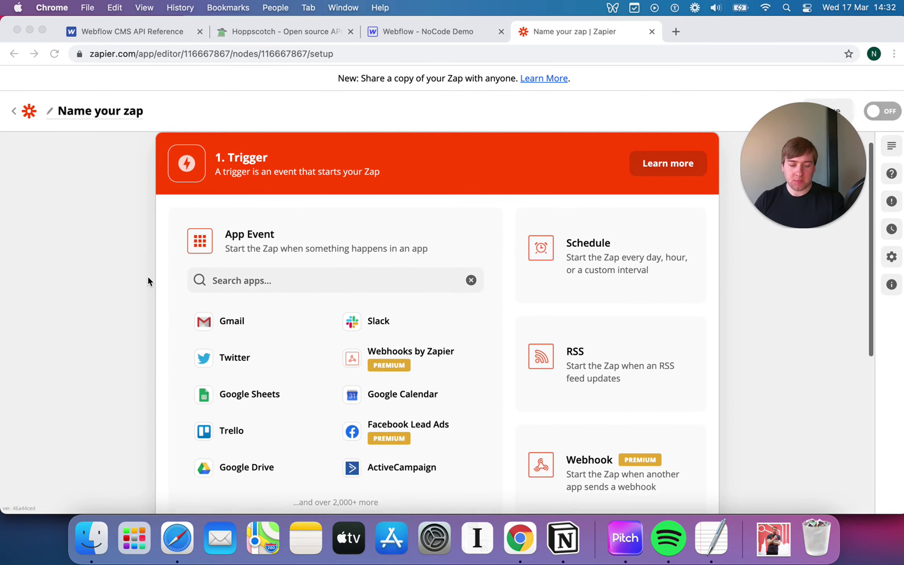
click(323, 28)
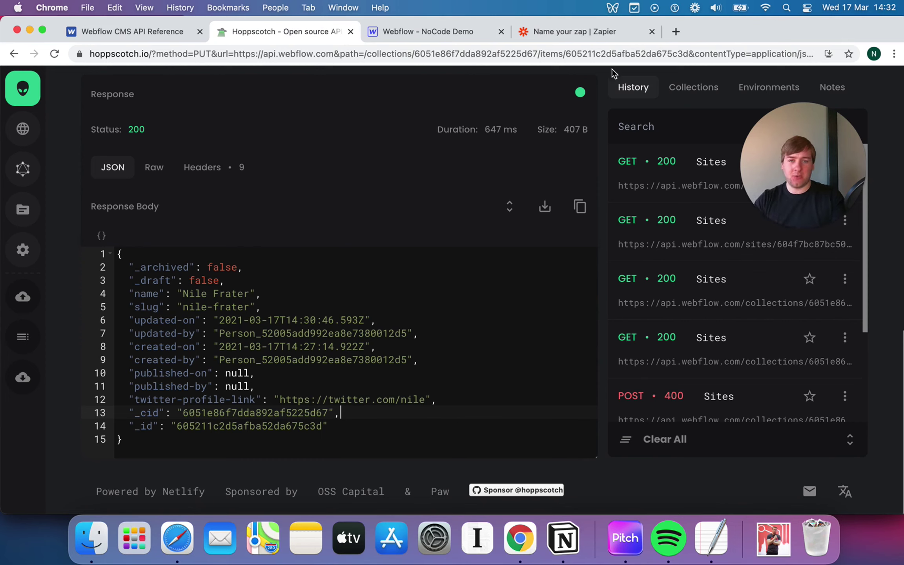
click(585, 30)
scroll(345, 275, down, 4)
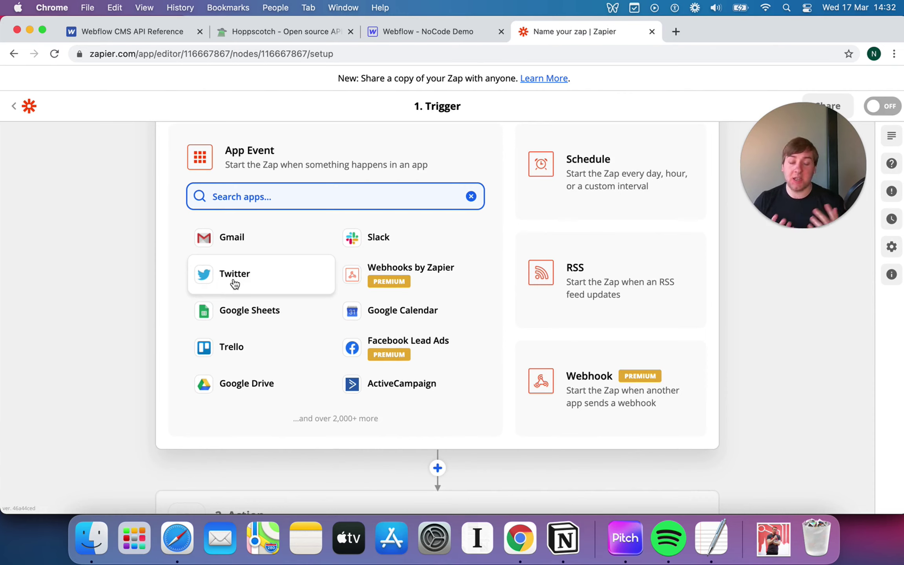
Choose Twitter as the trigger app and browse its trigger events without picking one
click(235, 282)
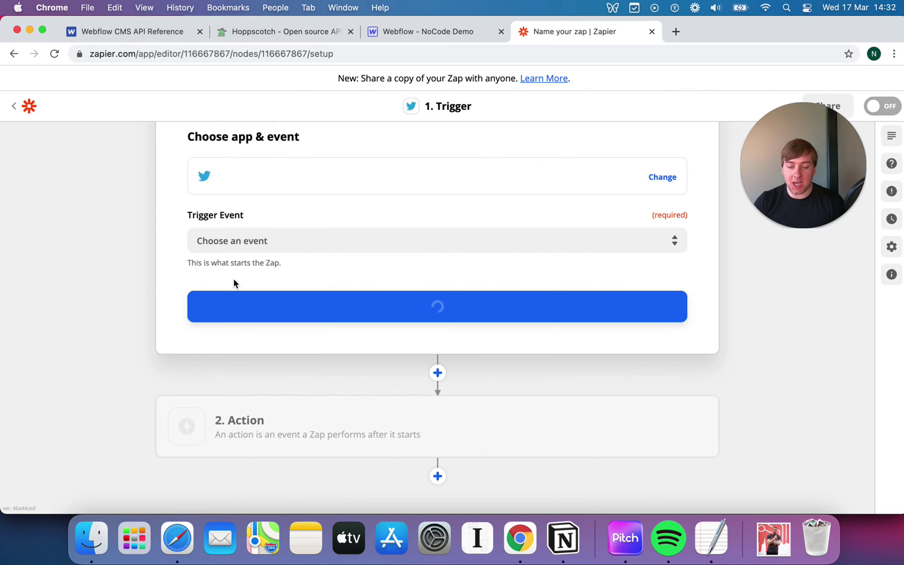
scroll(361, 224, up, 2)
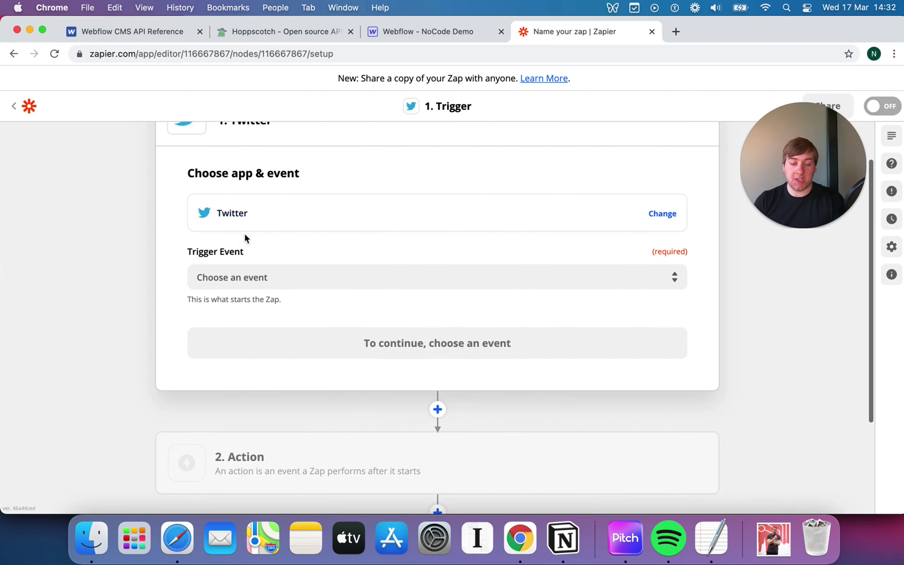
click(379, 272)
scroll(278, 409, down, 3)
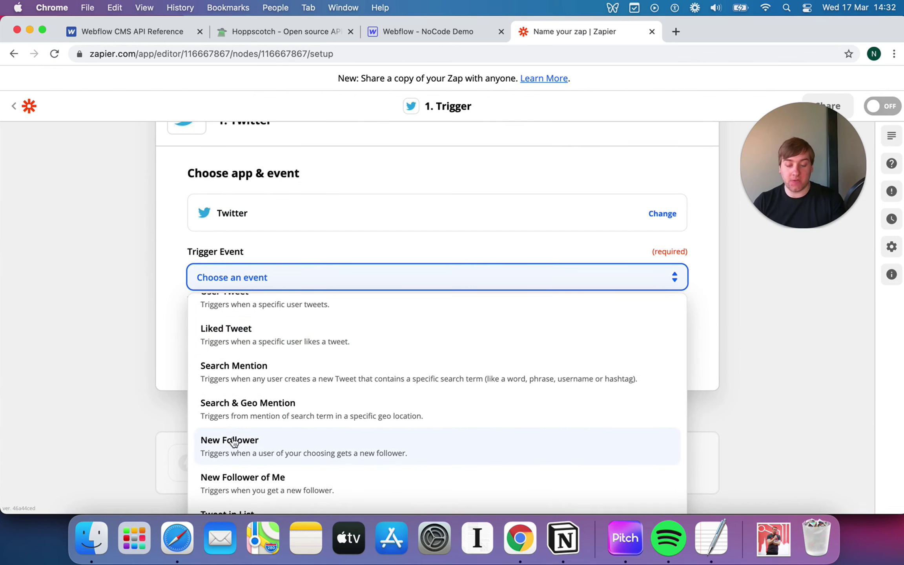
scroll(257, 427, up, 1)
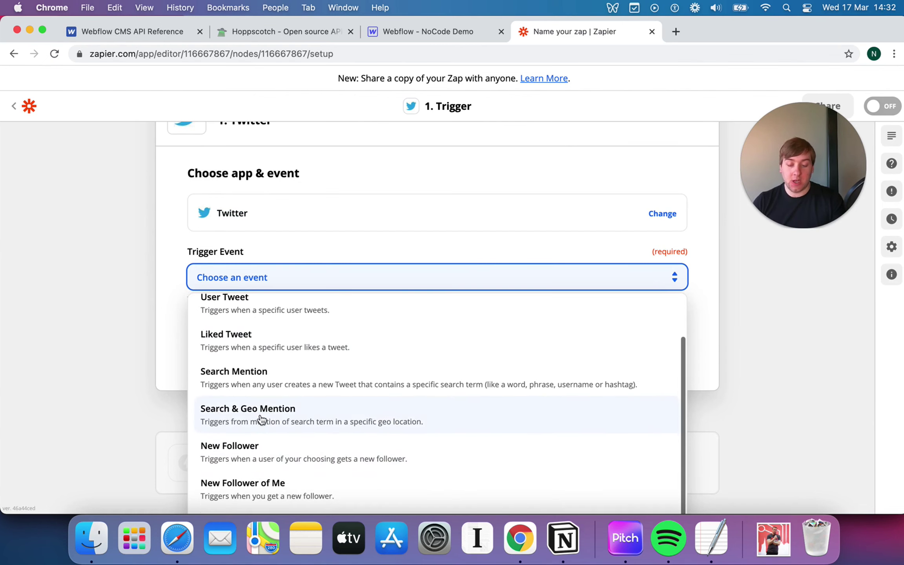
scroll(251, 462, up, 2)
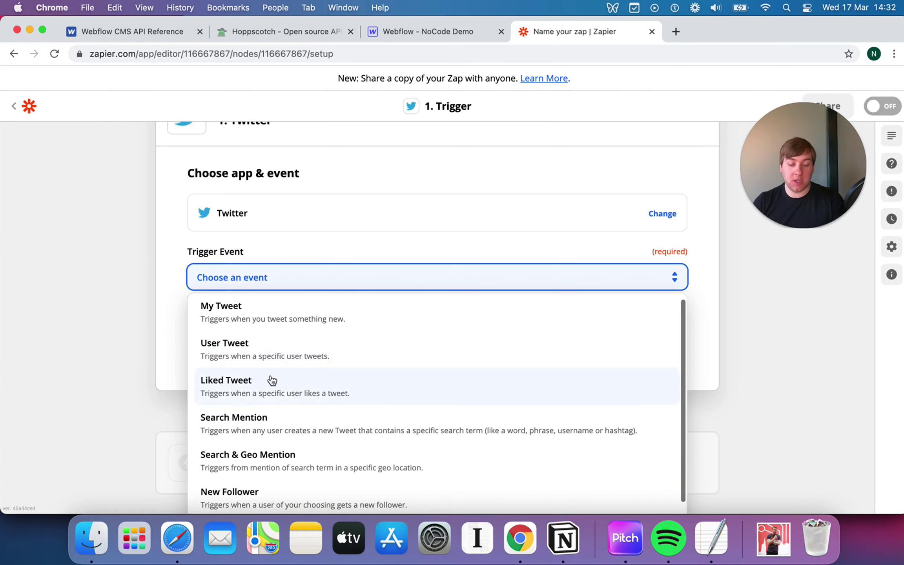
click(86, 301)
Move on to choosing the app for the 2. Action step
scroll(405, 388, down, 3)
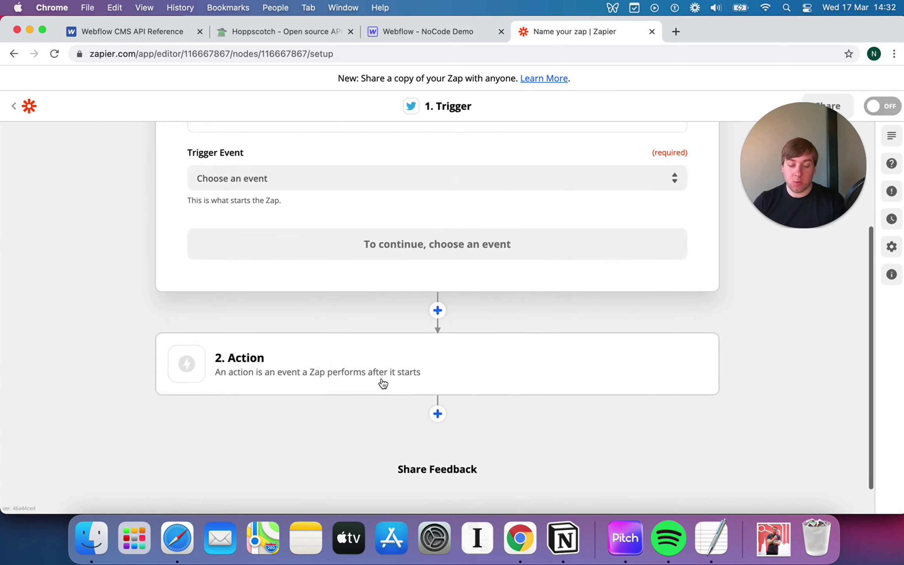
scroll(382, 384, down, 2)
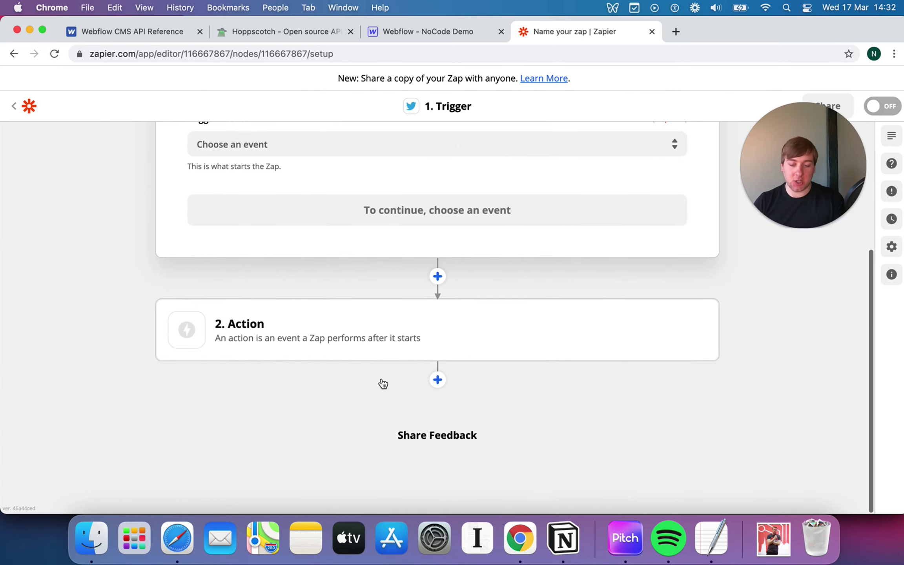
click(402, 333)
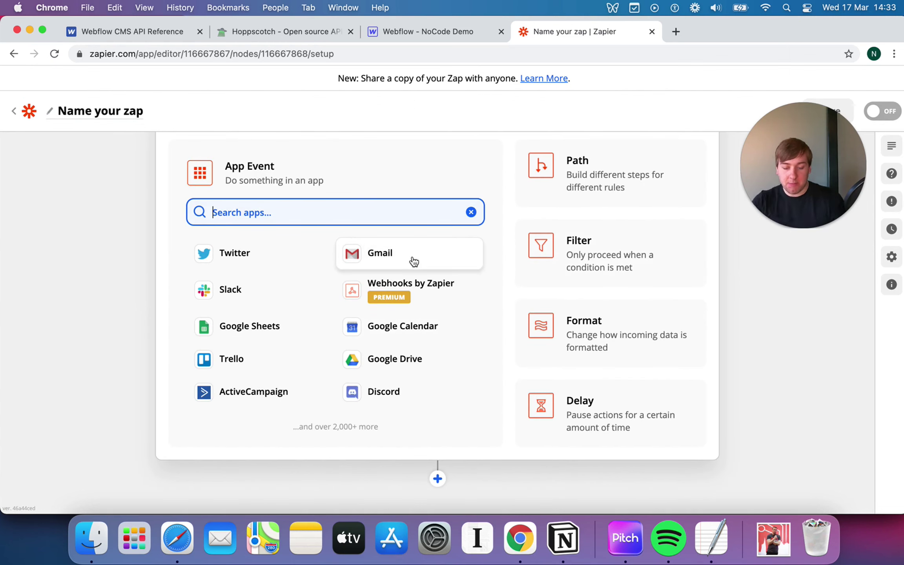
Set Webhooks by Zapier as the action app, then view the Hoppscotch PUT response again
text(Webho)
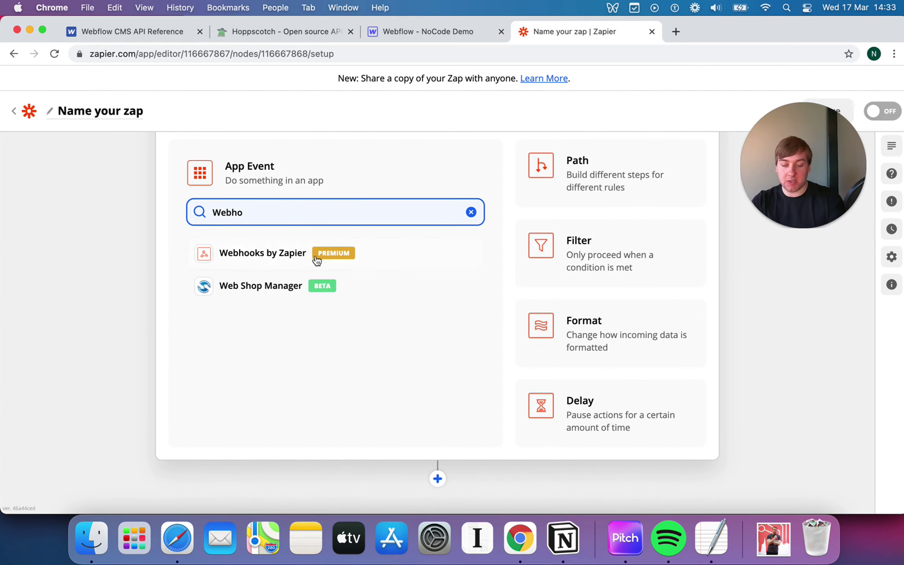
click(283, 256)
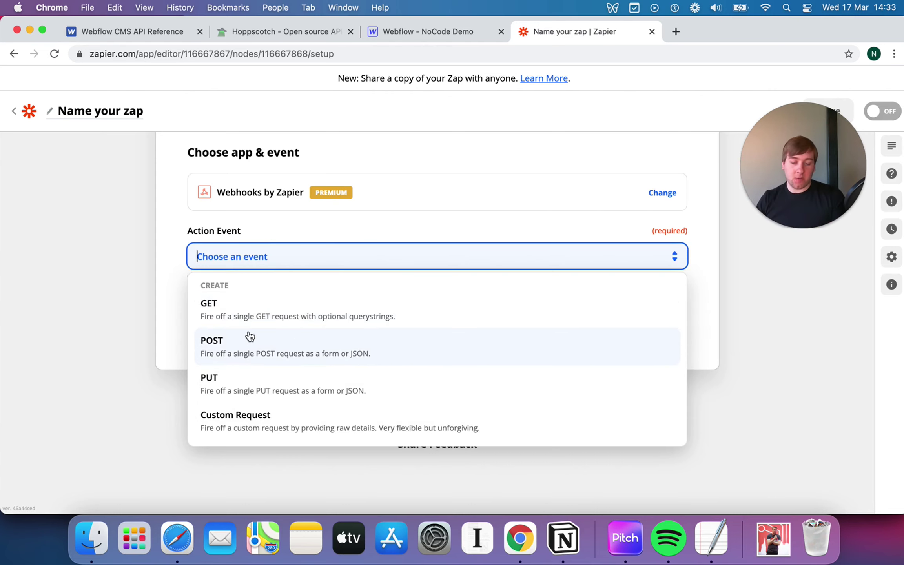
scroll(254, 390, down, 1)
scroll(258, 383, up, 1)
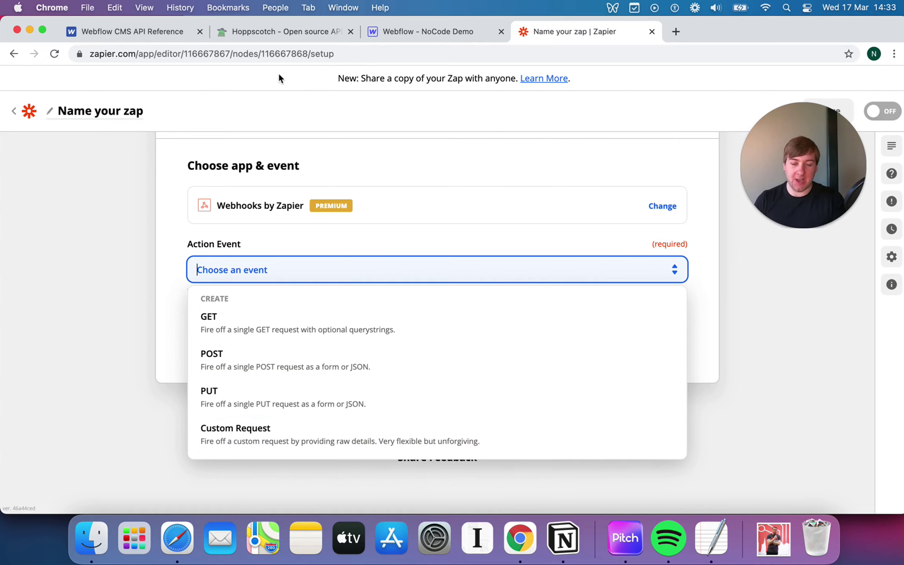
click(270, 35)
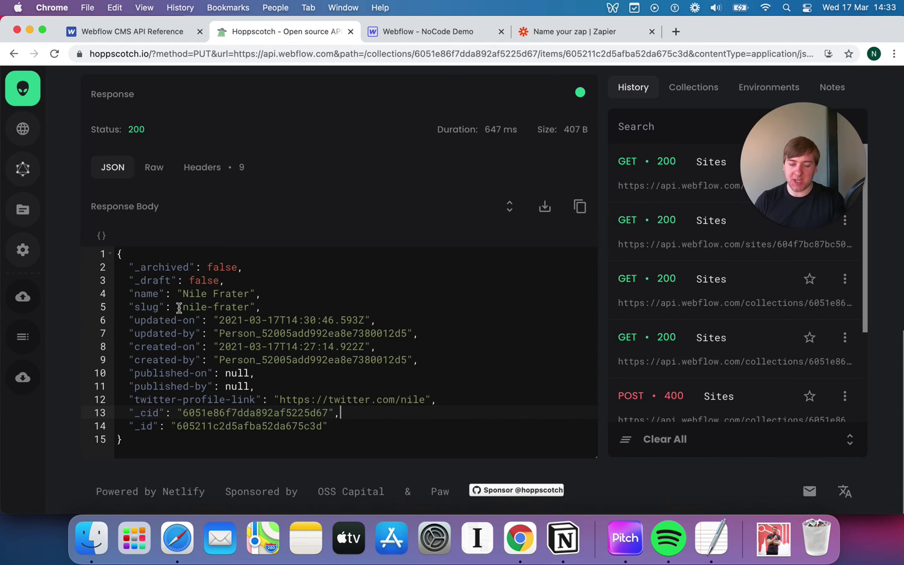
Set the Webhooks action event to GET and continue to its setup fields
click(549, 35)
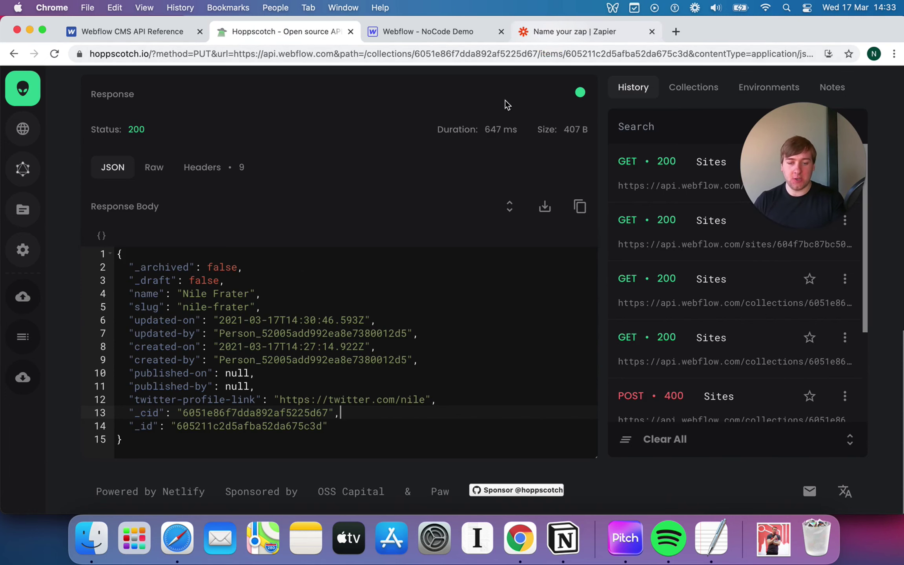
click(297, 331)
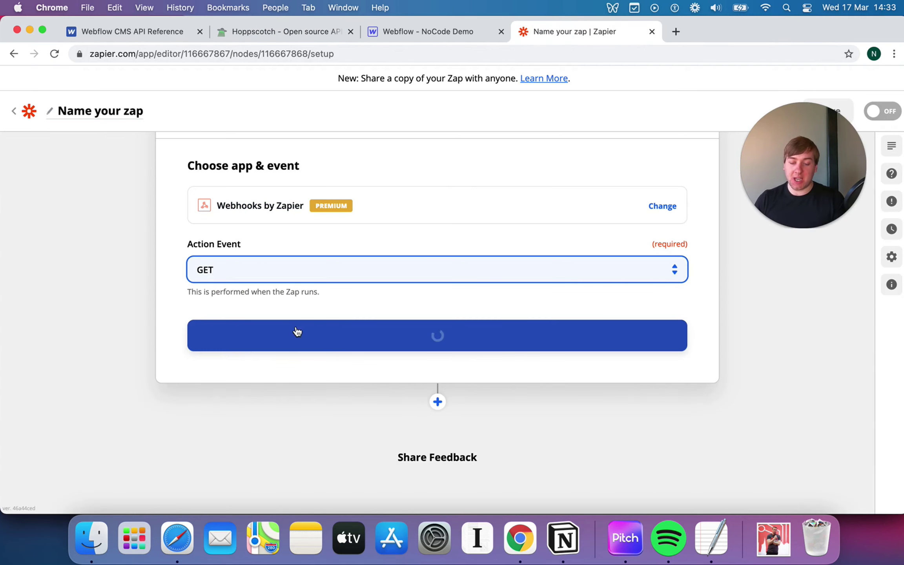
click(343, 341)
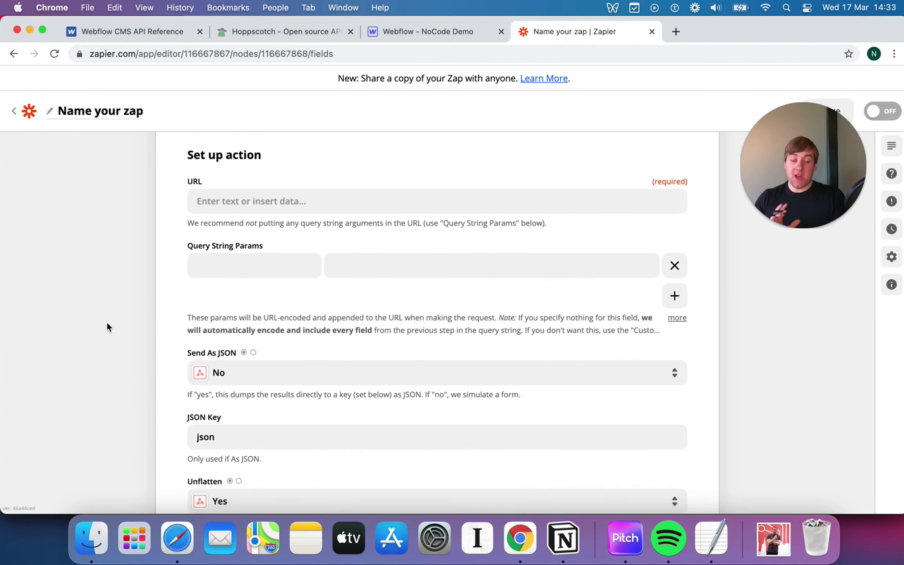
click(270, 191)
click(255, 192)
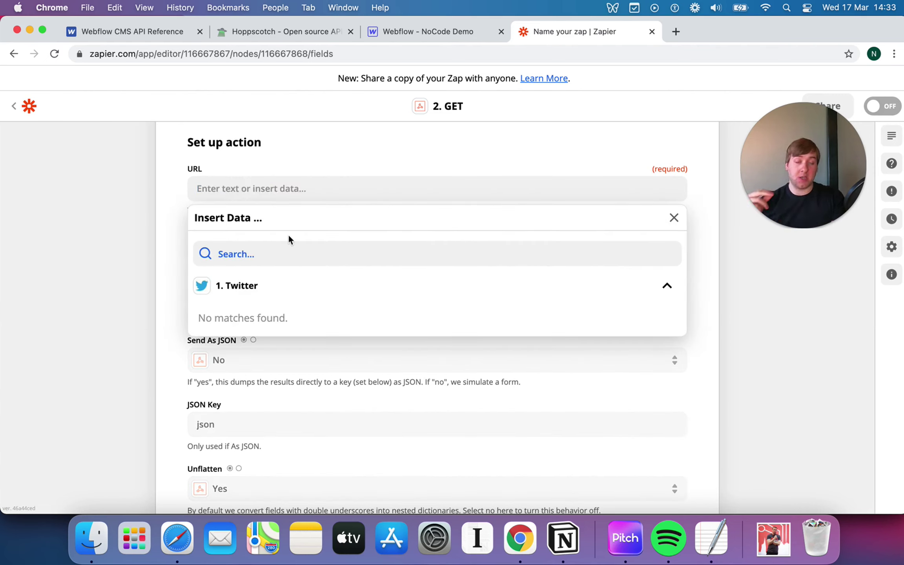
text(https://api.webflow.com/sites)
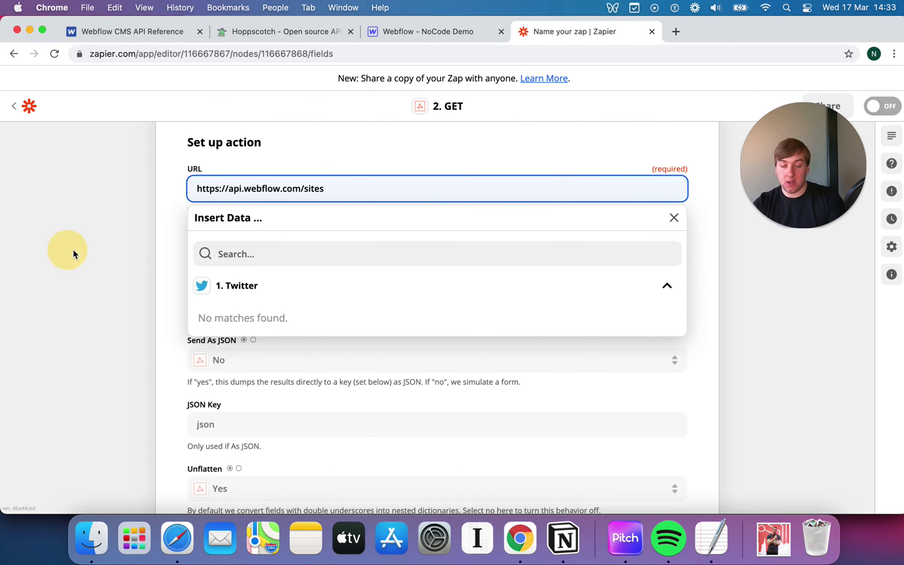
click(68, 251)
scroll(365, 294, down, 5)
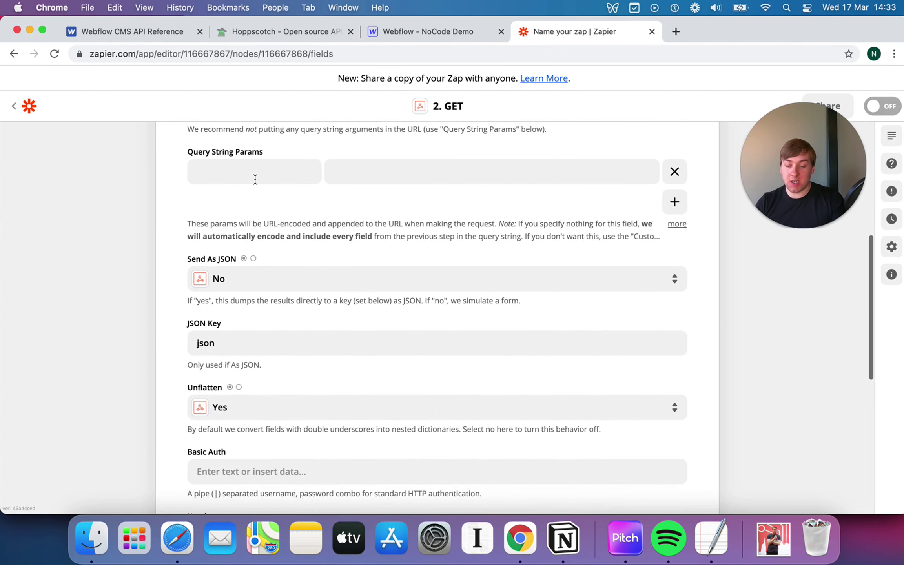
scroll(242, 282, down, 2)
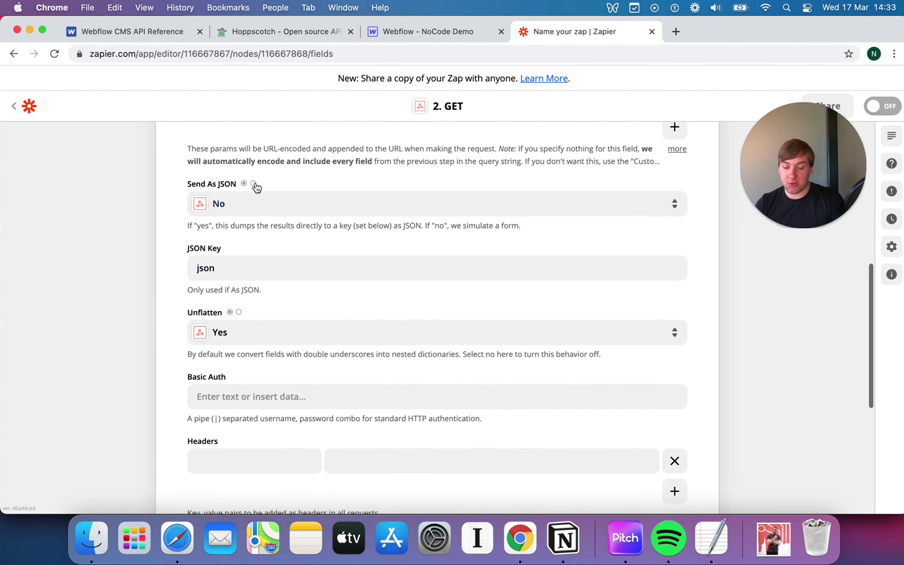
click(234, 213)
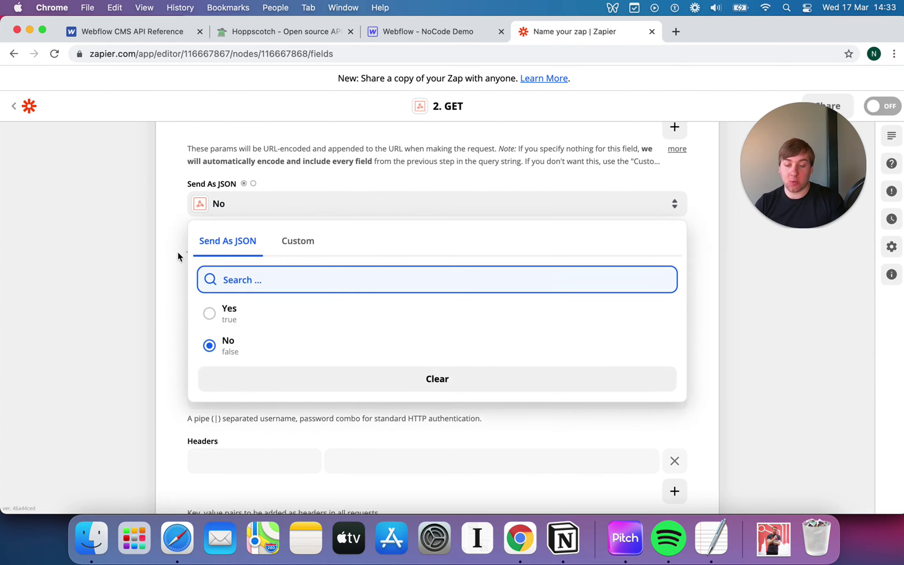
click(111, 270)
scroll(134, 302, down, 5)
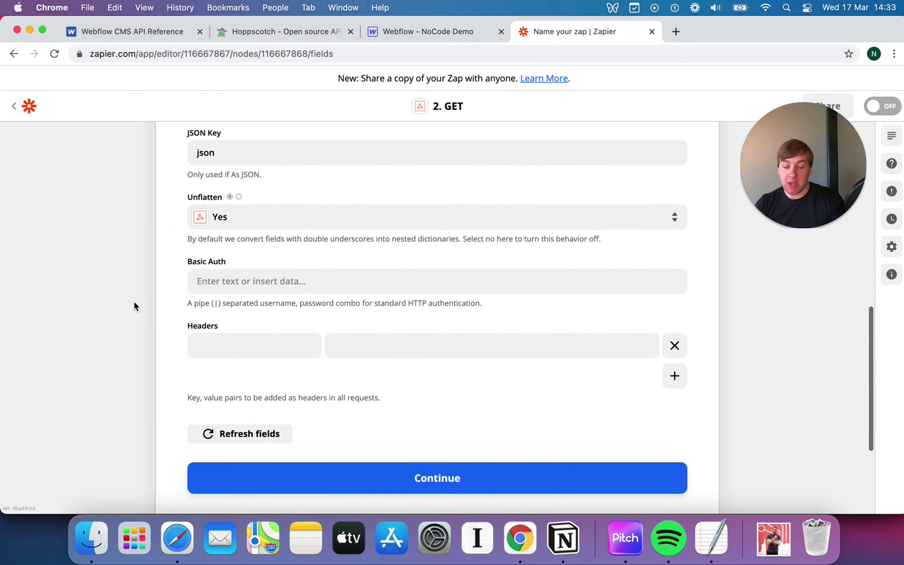
click(249, 344)
text(ac)
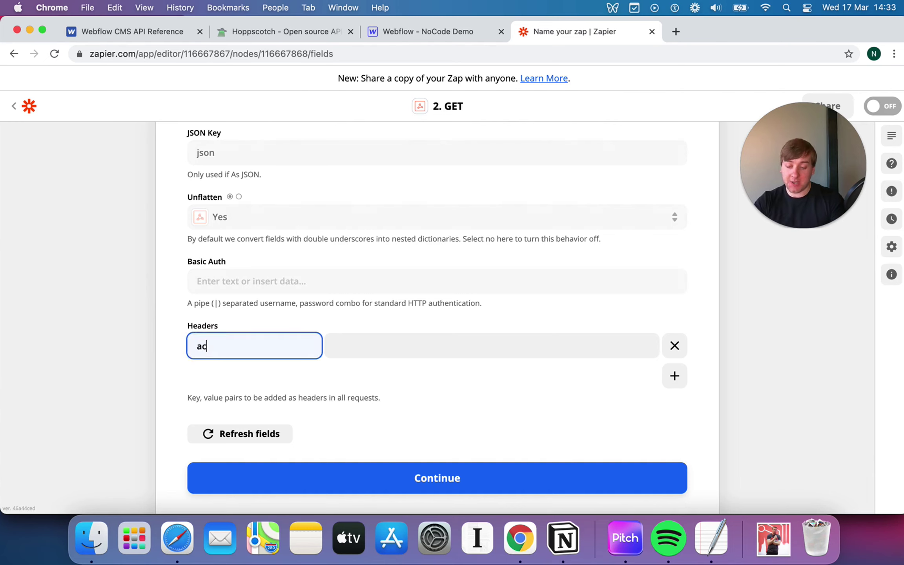
text(cept-version)
key(Tab)
text(1.0.0)
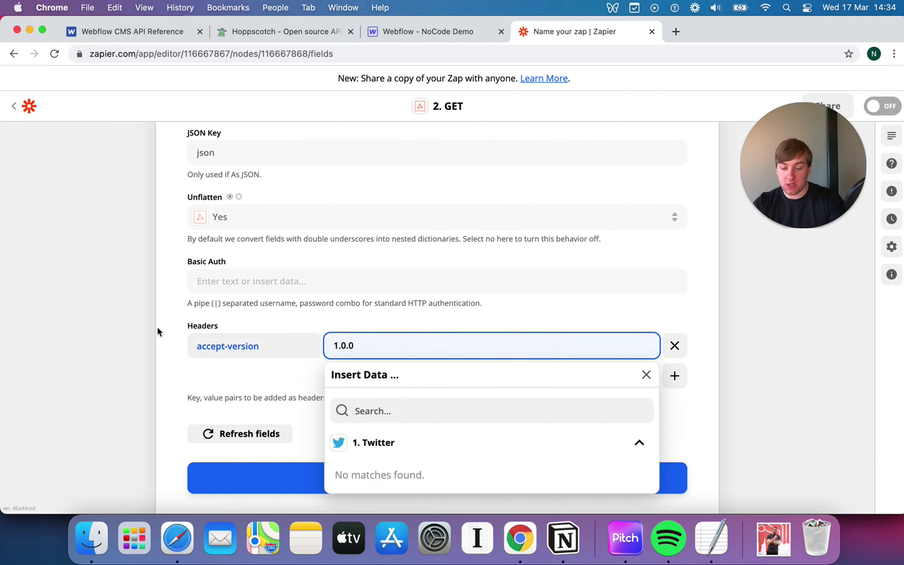
click(145, 319)
click(289, 282)
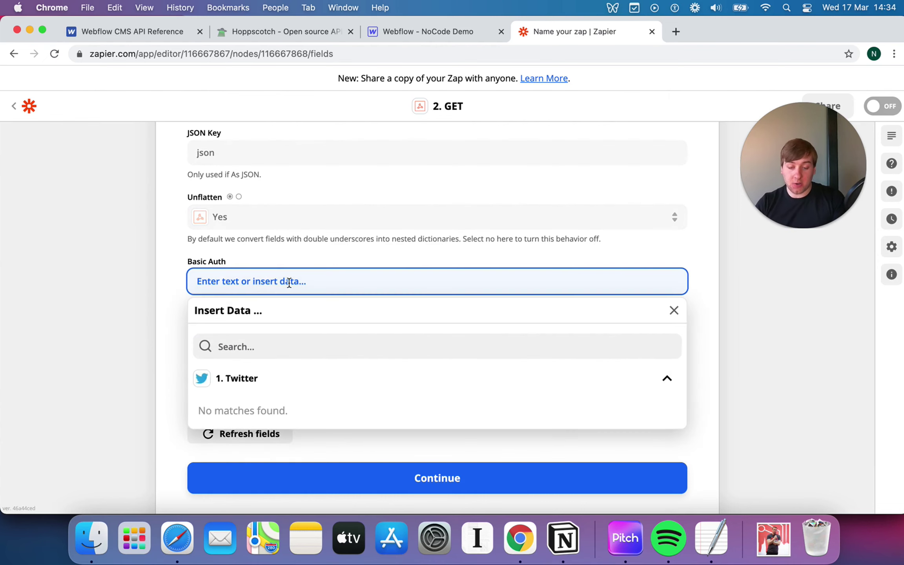
click(120, 306)
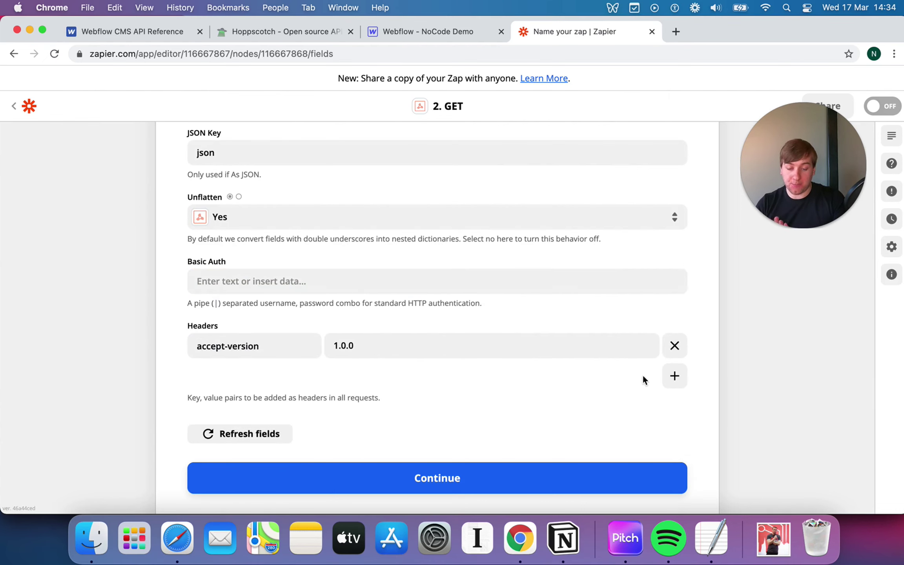
click(674, 376)
click(254, 370)
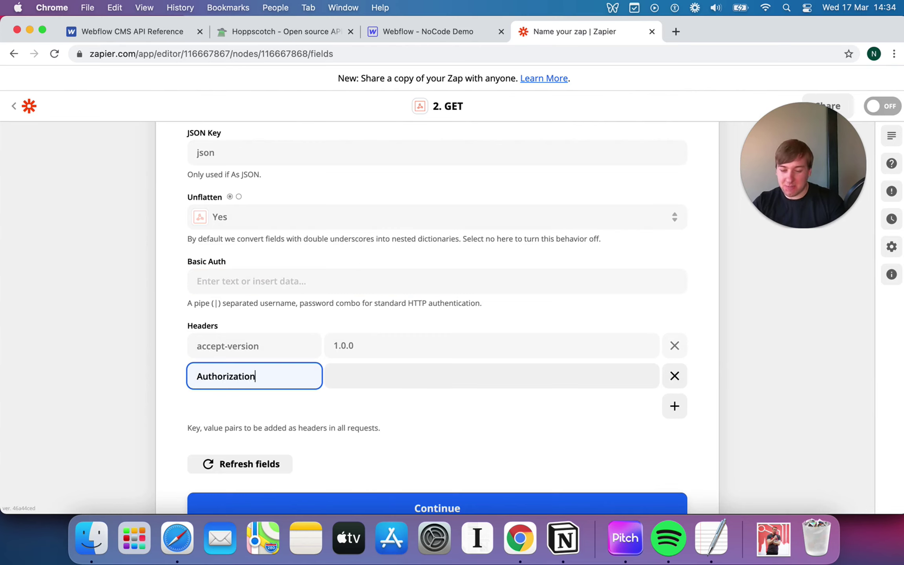
key(Tab)
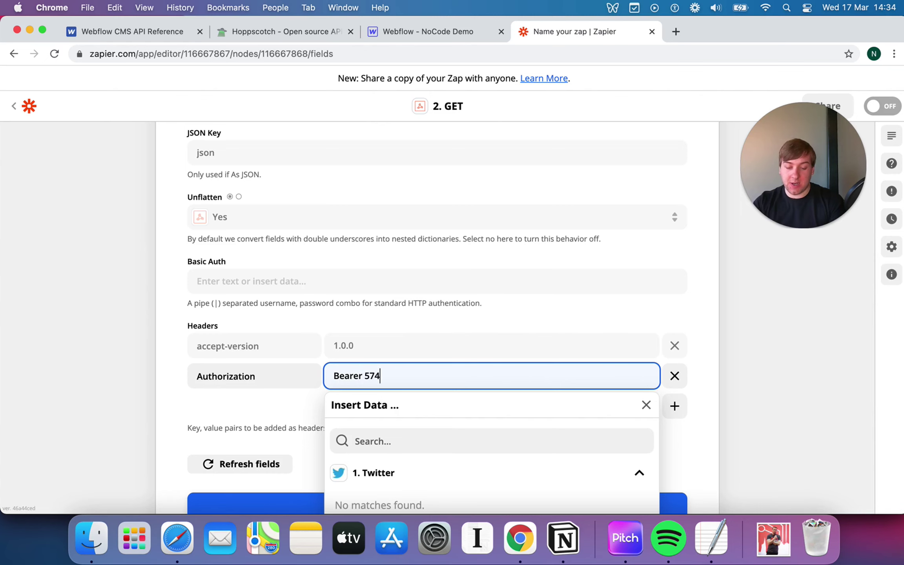
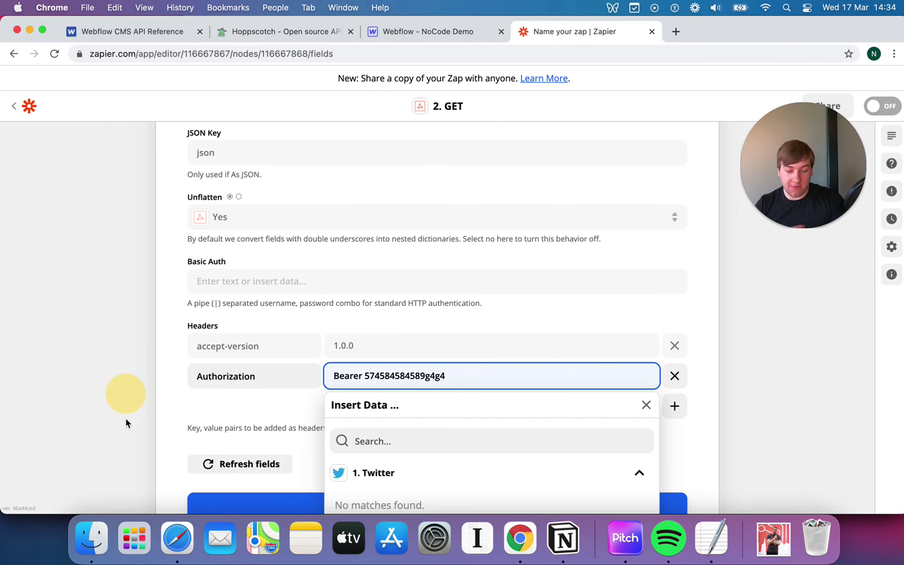
click(126, 395)
scroll(307, 329, up, 6)
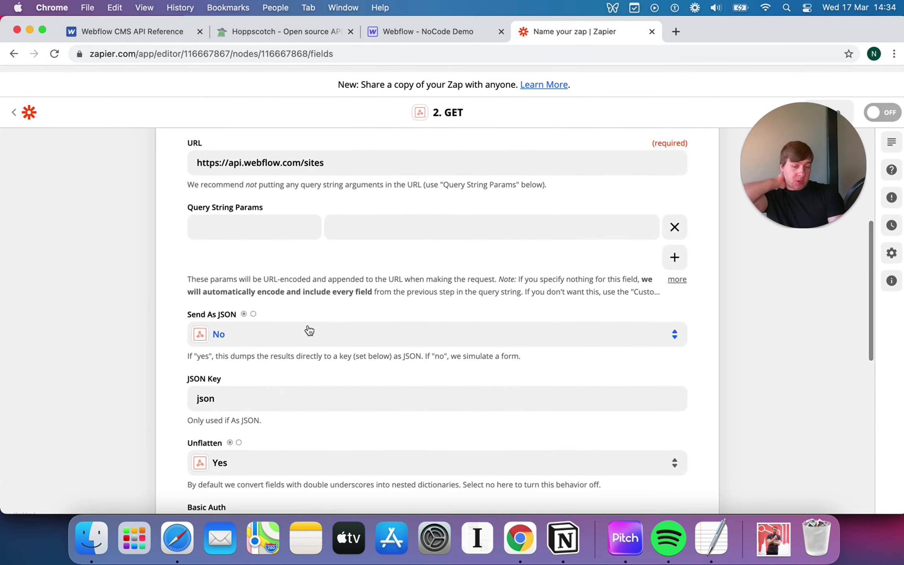
scroll(309, 329, up, 3)
scroll(308, 325, down, 10)
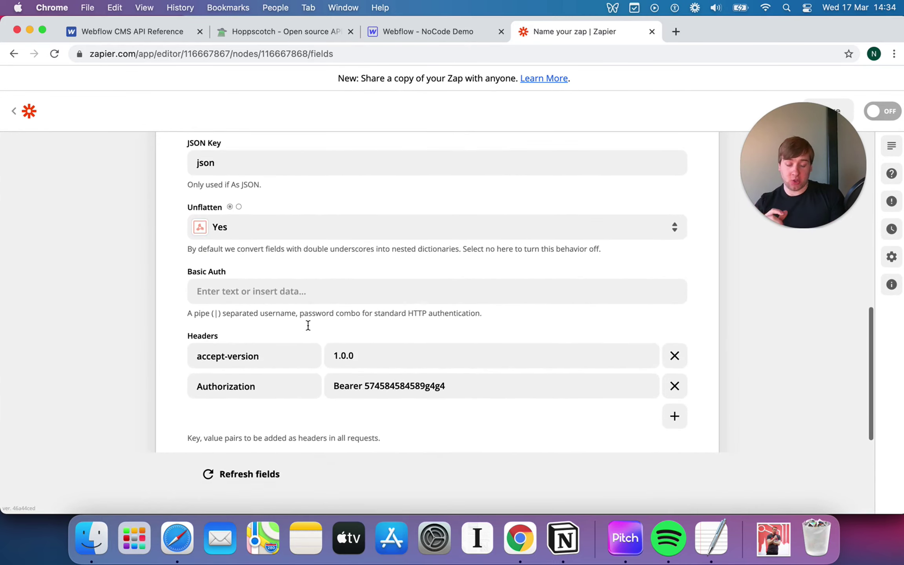
scroll(308, 324, down, 3)
scroll(308, 325, up, 5)
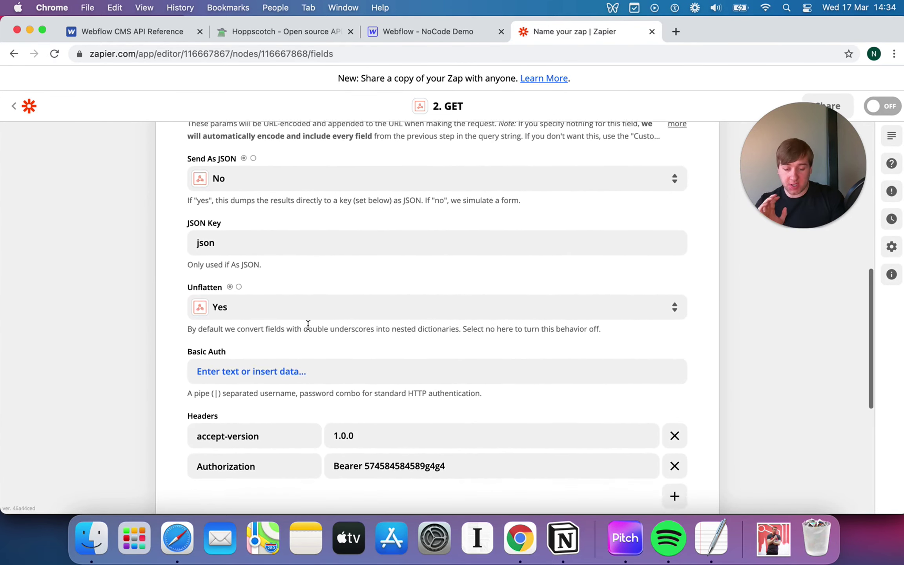
scroll(308, 324, down, 1)
click(276, 31)
click(593, 32)
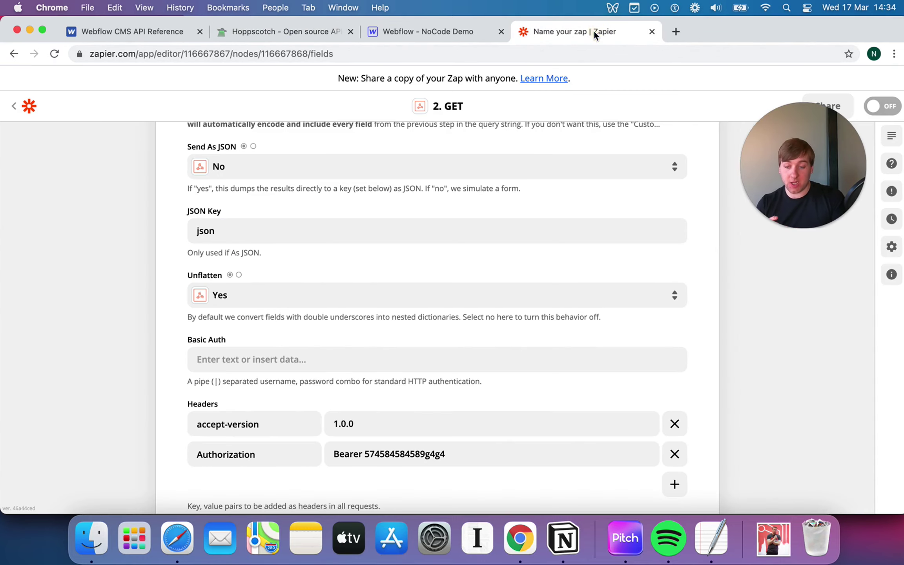
scroll(281, 420, up, 4)
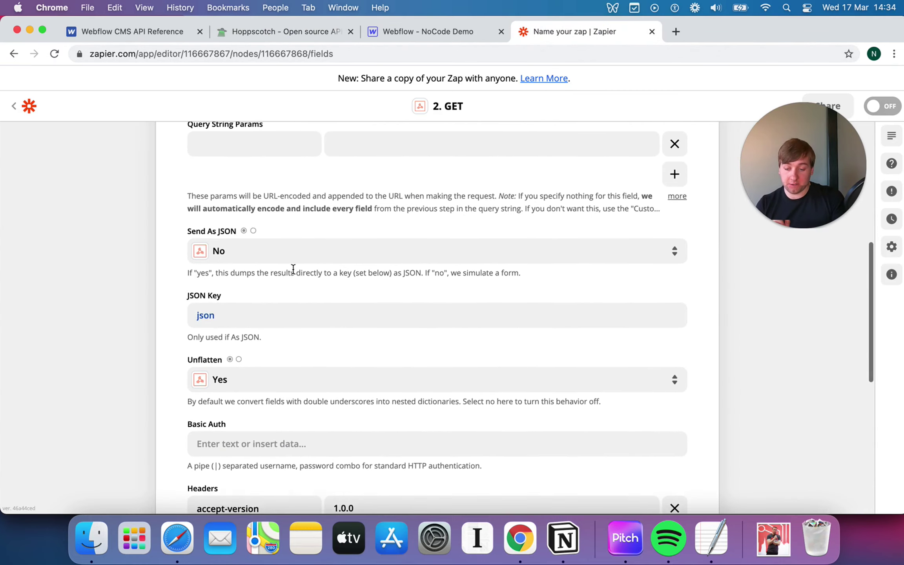
scroll(235, 306, up, 5)
click(269, 246)
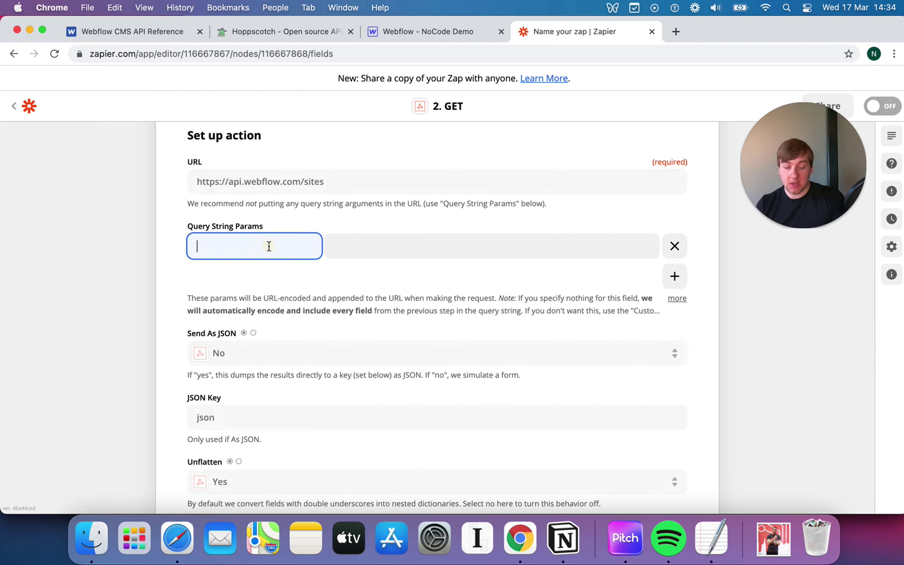
scroll(271, 251, up, 4)
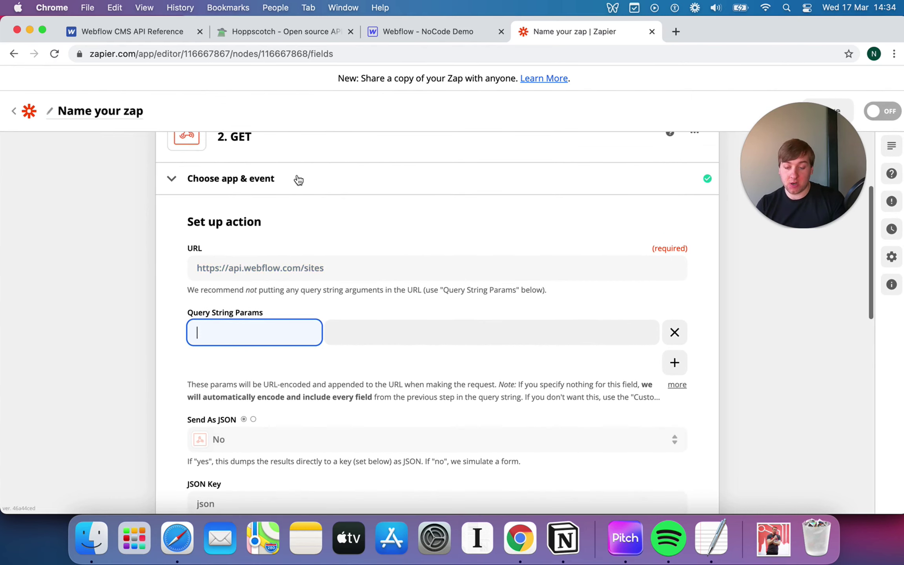
scroll(298, 180, up, 2)
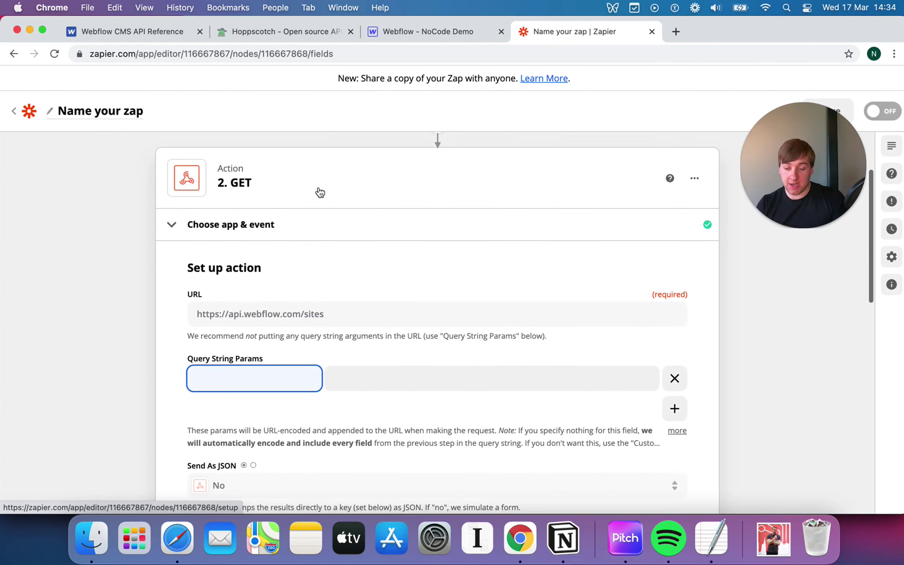
Switch the Webhooks action event from GET to POST and bring up its setup form
click(695, 180)
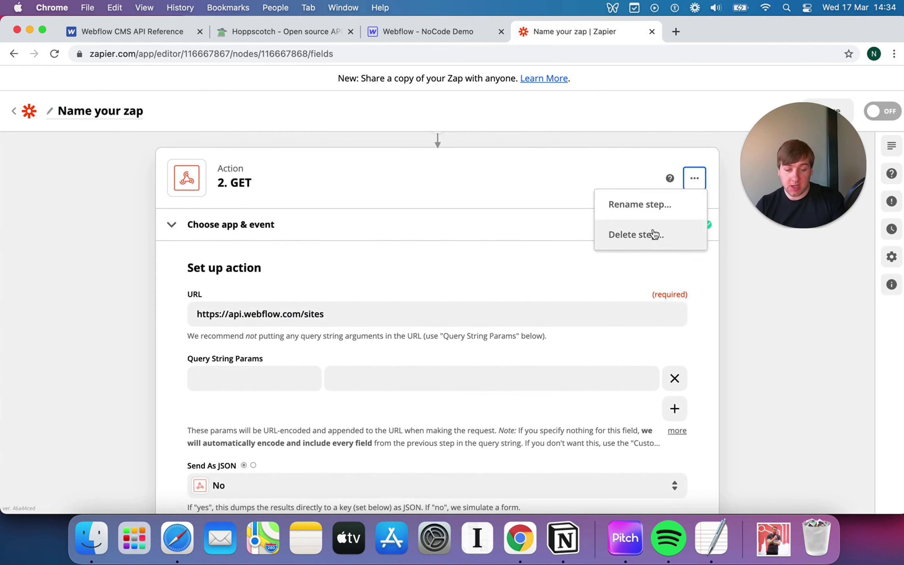
click(414, 228)
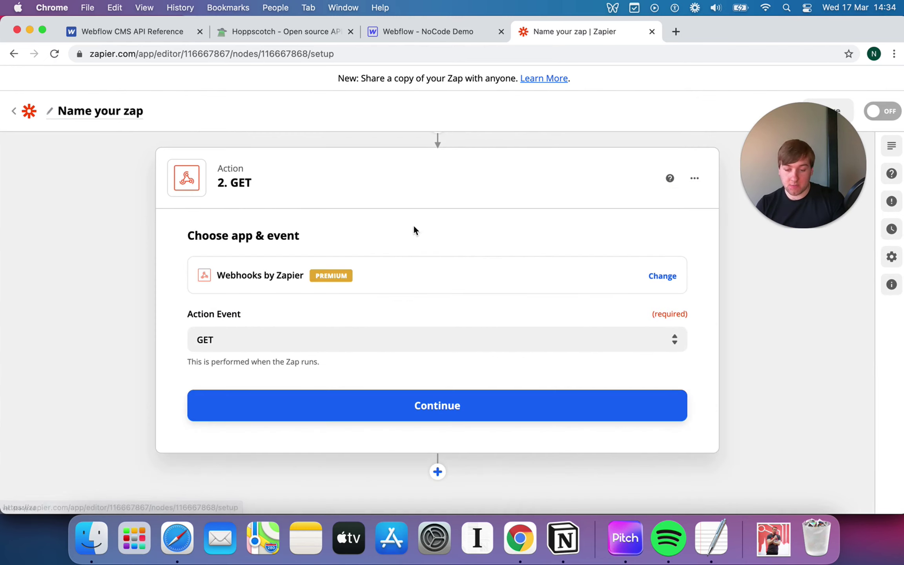
click(388, 338)
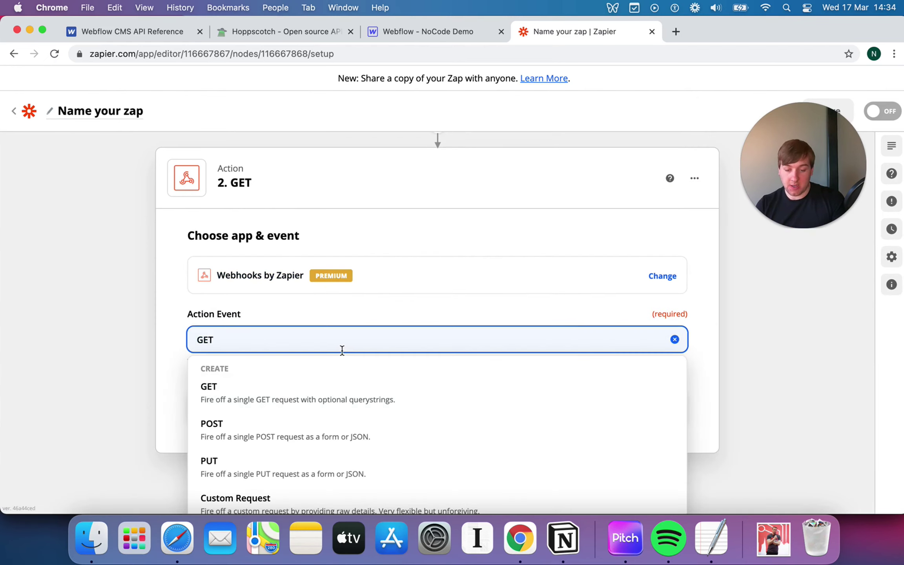
click(270, 434)
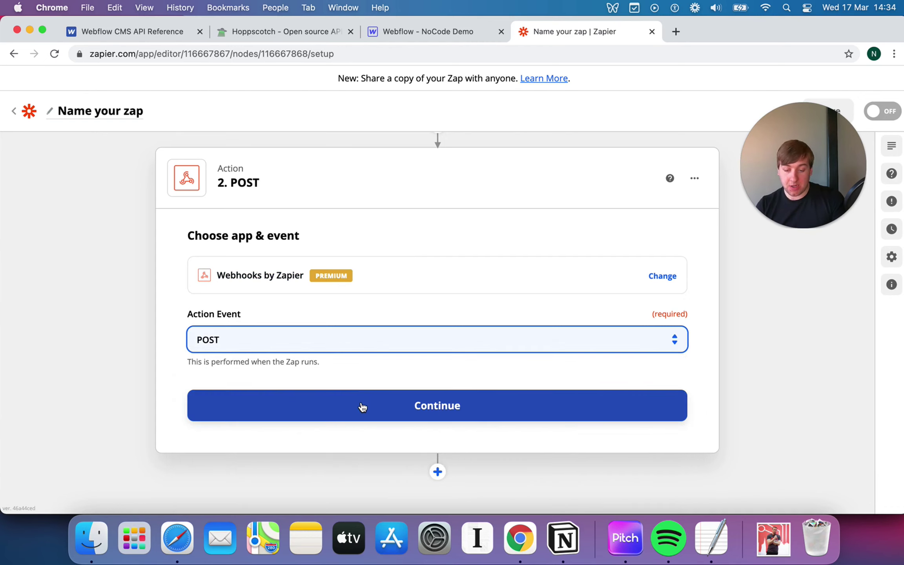
click(362, 407)
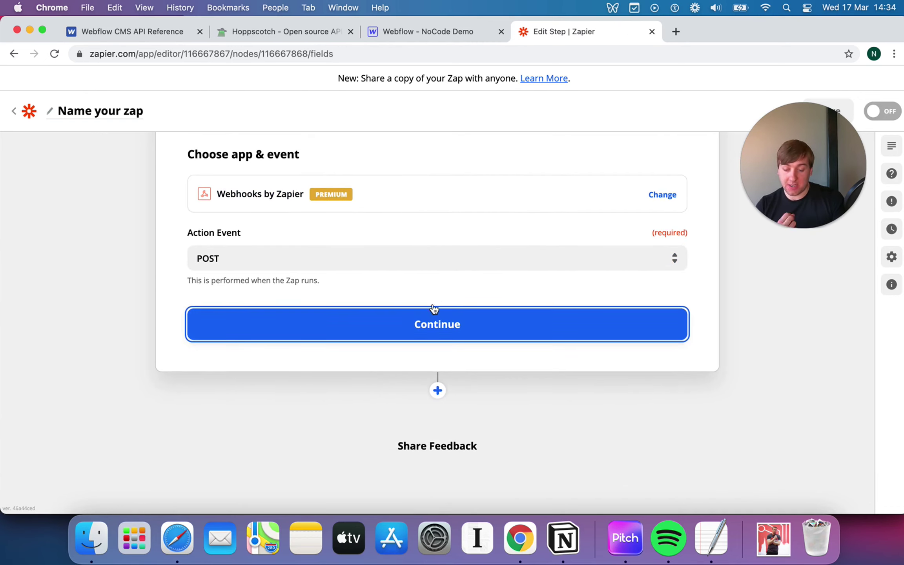
click(433, 328)
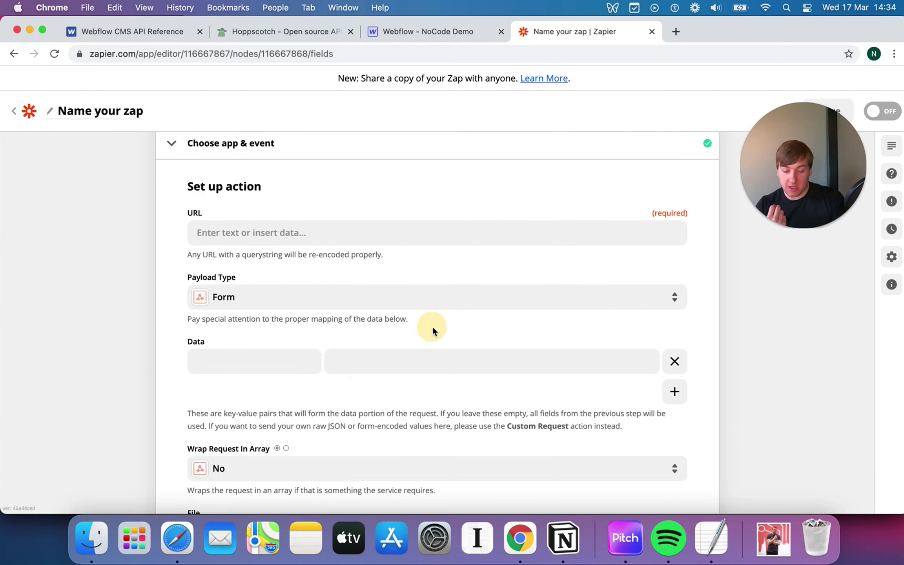
Add a 'name' data key with the author's full name as its value
click(242, 236)
click(100, 319)
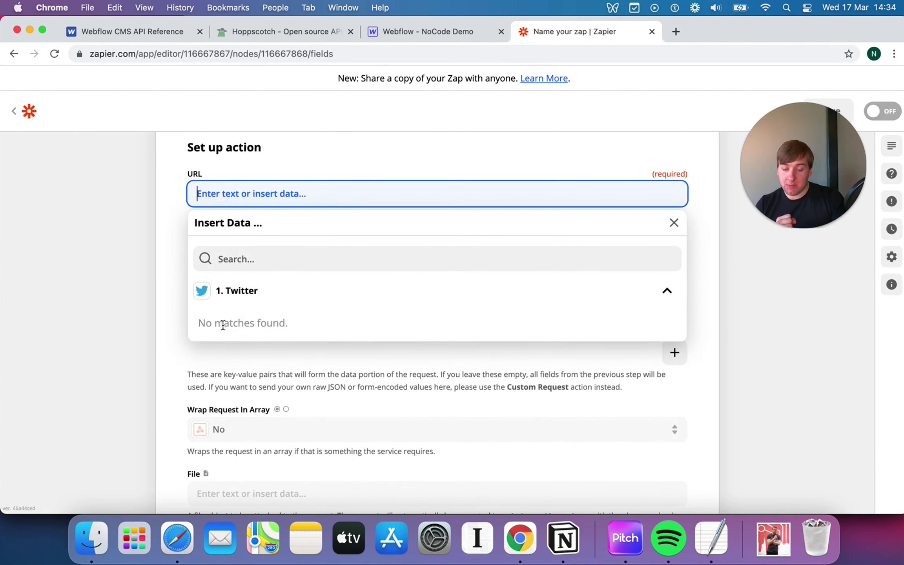
click(222, 310)
text(name)
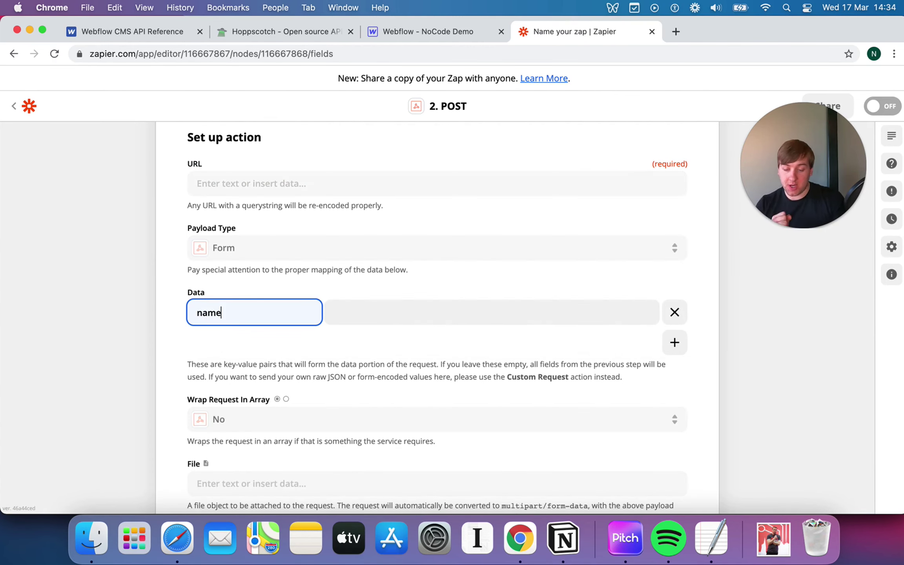
key(Tab)
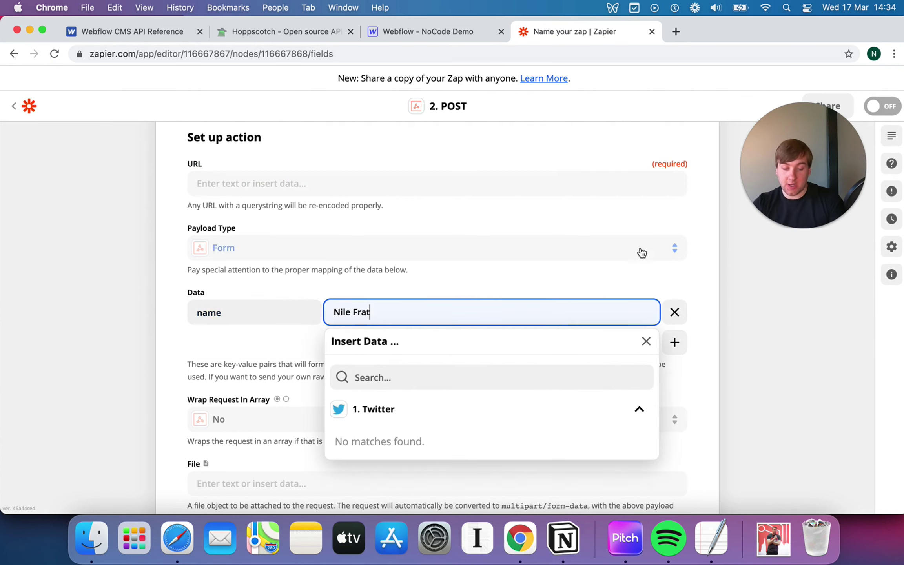
Add a second data key 'twitter-profile-link', leaving its value empty for now
click(674, 344)
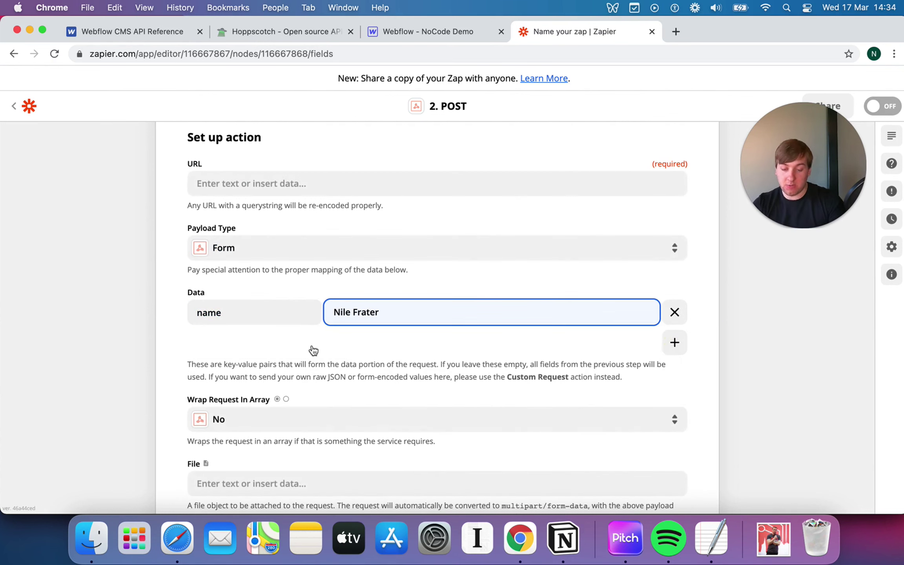
click(255, 339)
text(twitter-rpf)
key(BackSpace)
key(BackSpace)
text(p)
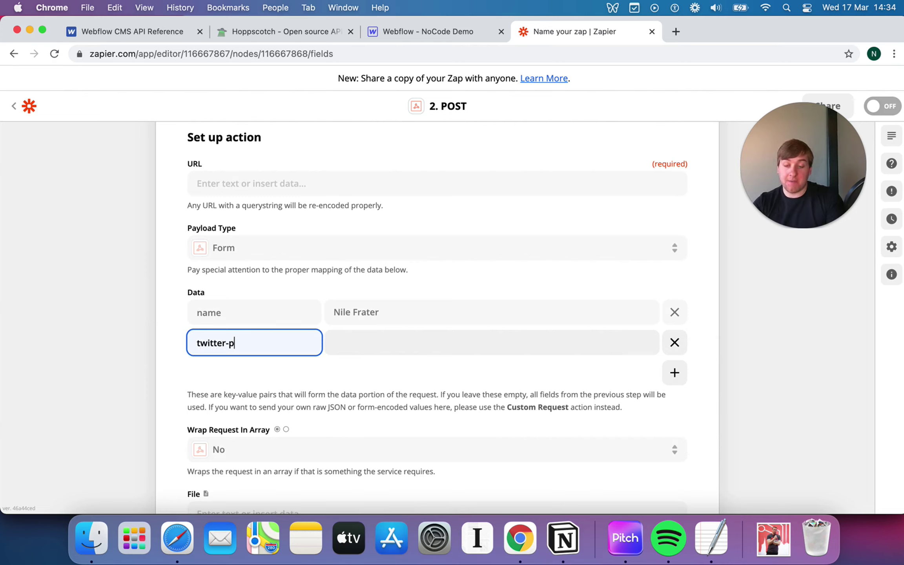
text(rofile-li)
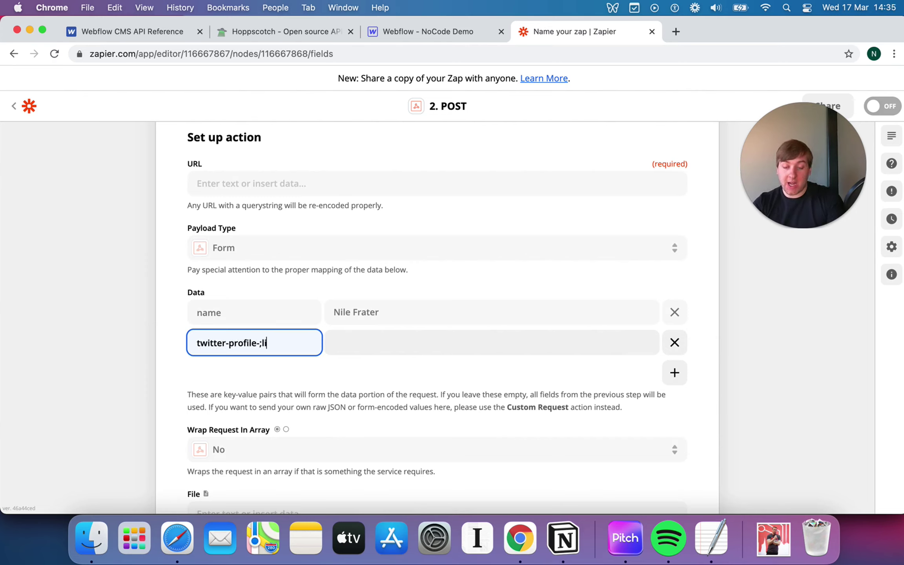
key(BackSpace)
key(BackSpace)
text(link)
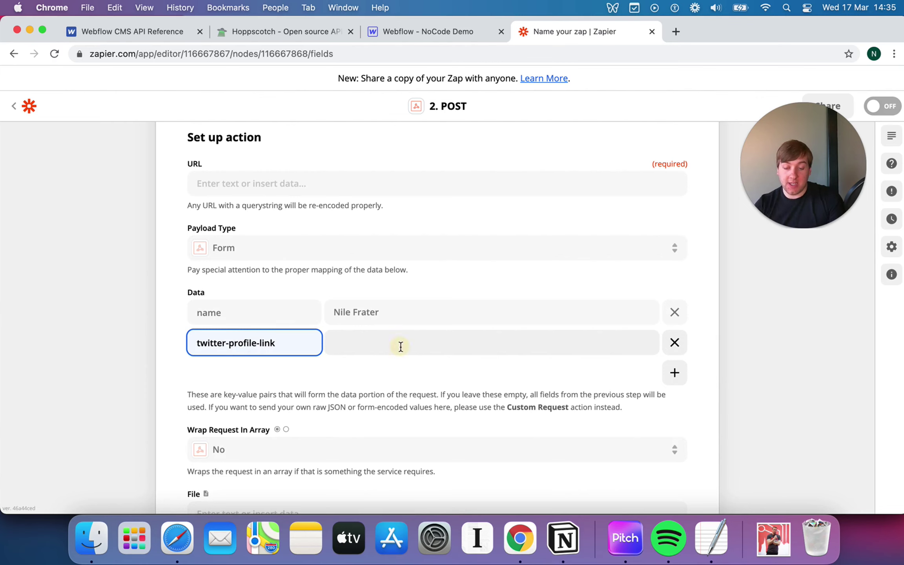
click(399, 347)
click(373, 441)
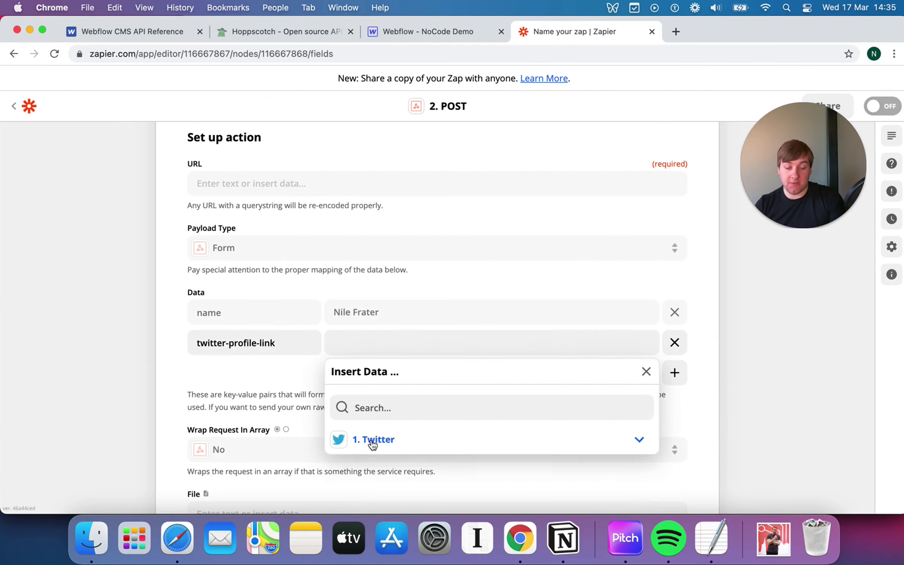
click(373, 441)
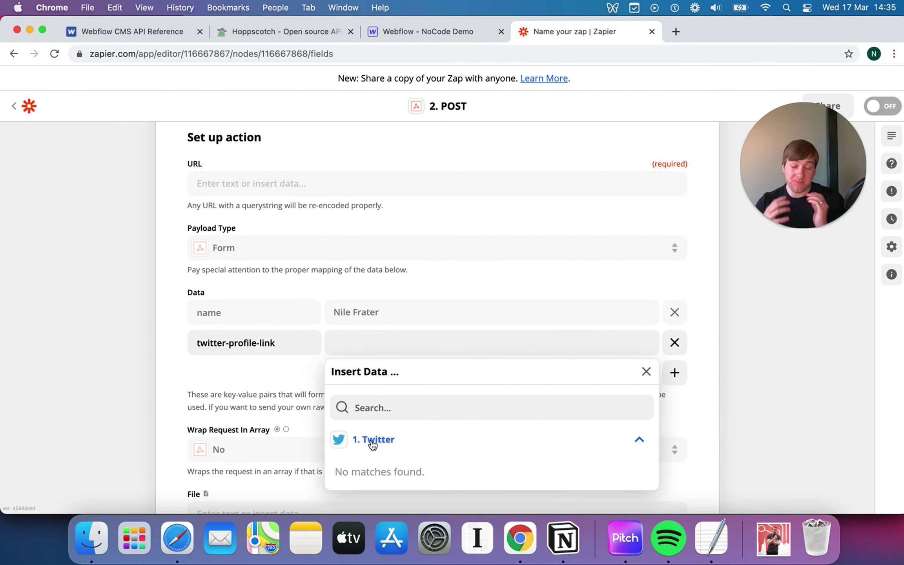
click(106, 329)
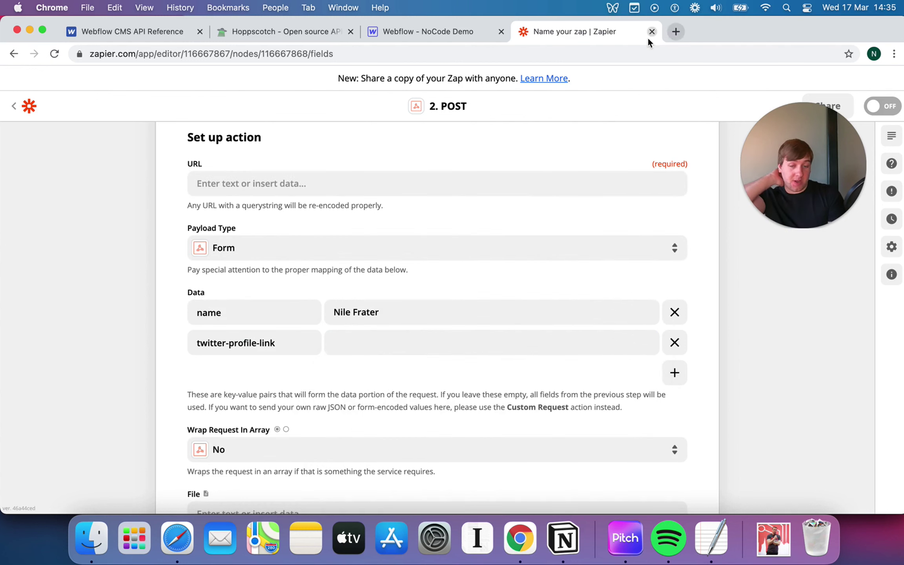
scroll(447, 201, up, 6)
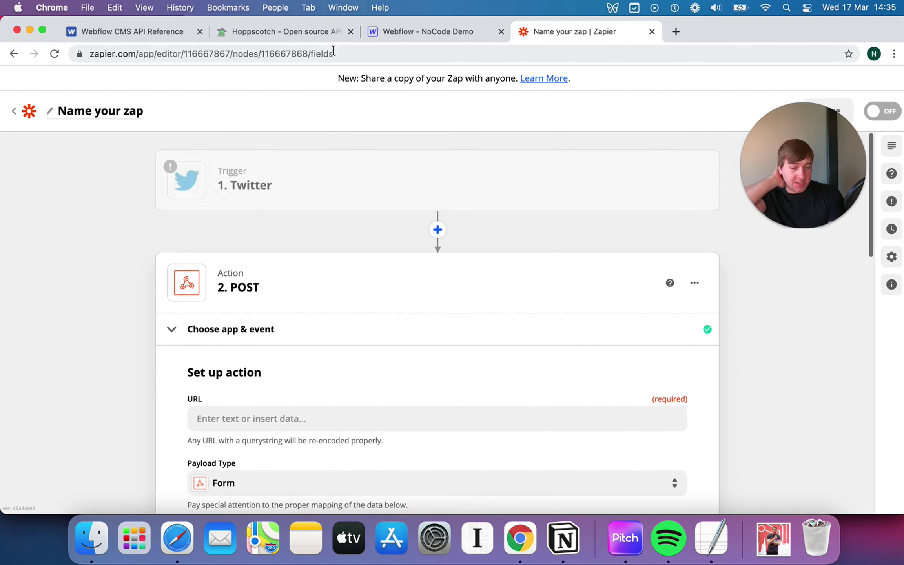
View Hoppscotch's 200 PUT response showing the author's name and twitter-profile-link
click(322, 33)
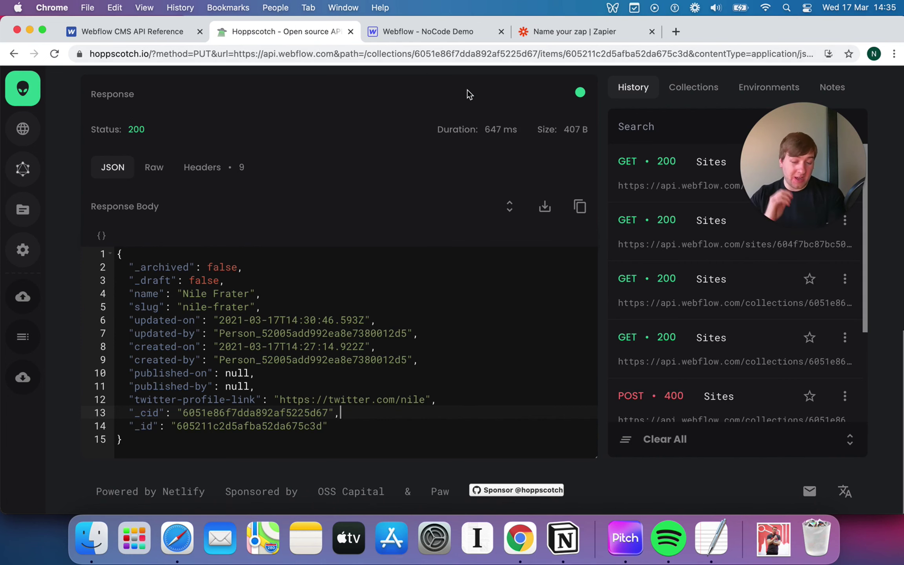
click(602, 31)
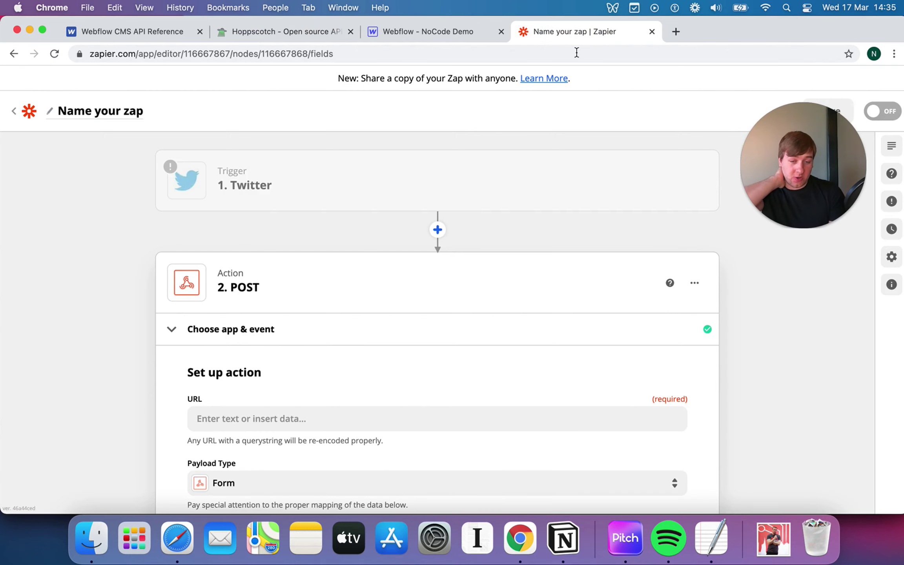
click(302, 31)
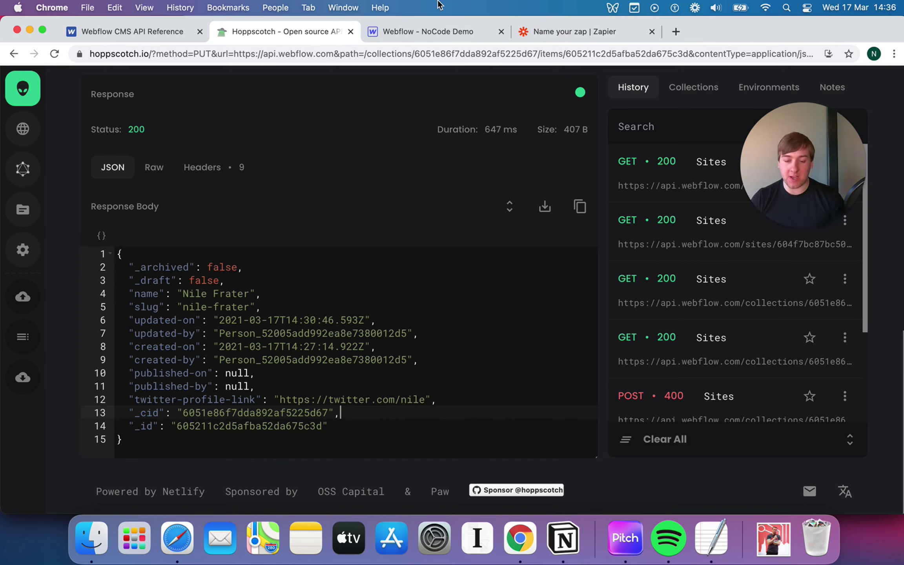
click(443, 215)
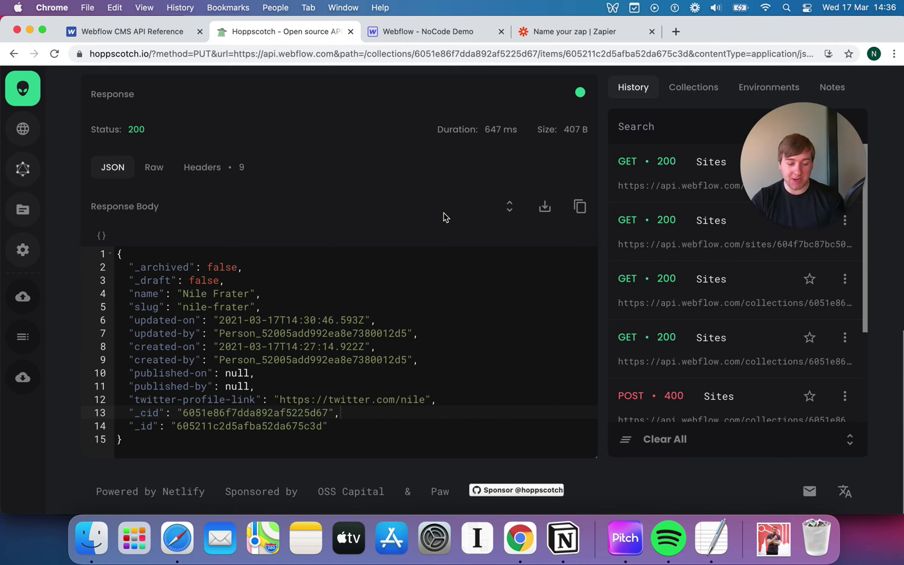